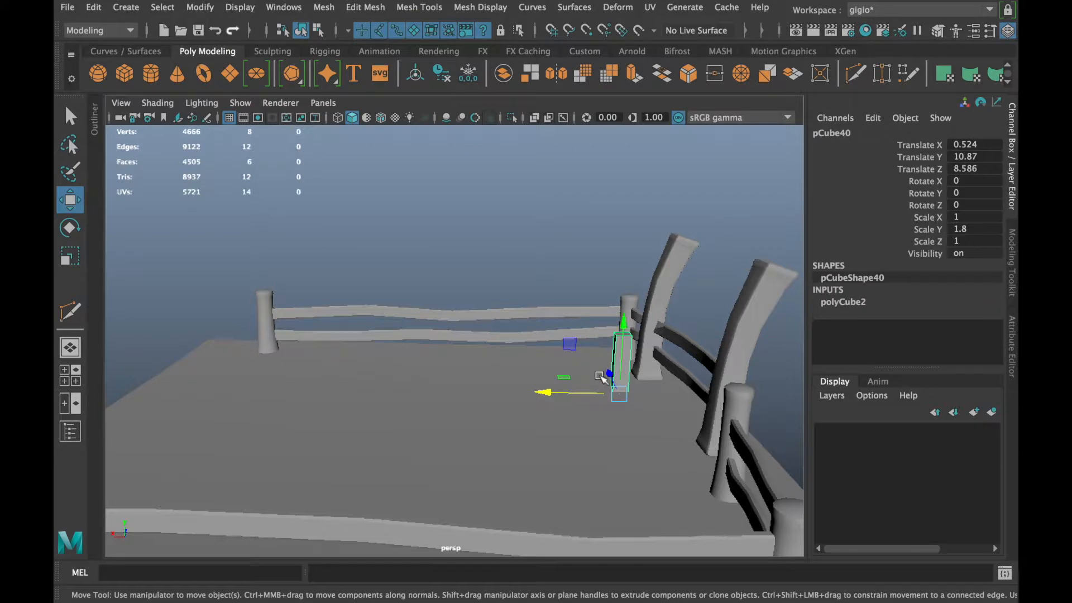
Move the tall reference box beside the curved railing, to about Y 10.97 and Z 1.82
{"action": "left_click_drag", "start_coordinate": [606, 375], "coordinate": [569, 445]}
{"action": "left_click_drag", "start_coordinate": [517, 382], "coordinate": [518, 375]}
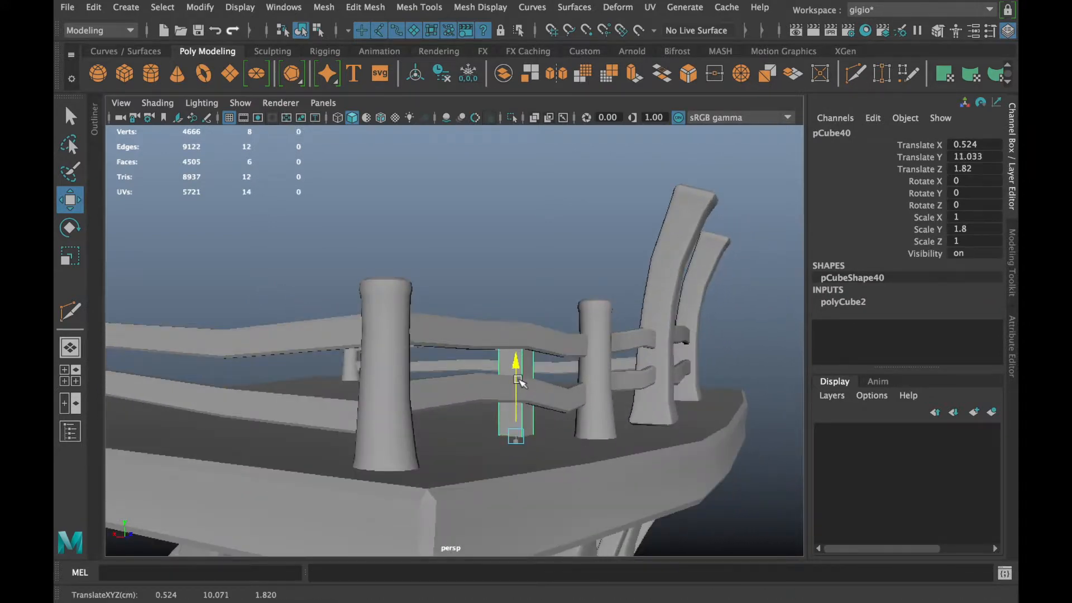
Select all the railing posts and rails around the deck and group them
{"action": "left_click_drag", "start_coordinate": [520, 379], "coordinate": [317, 415], "text": "alt"}
{"action": "scroll", "coordinate": [274, 382], "scroll_direction": "down", "scroll_amount": 4}
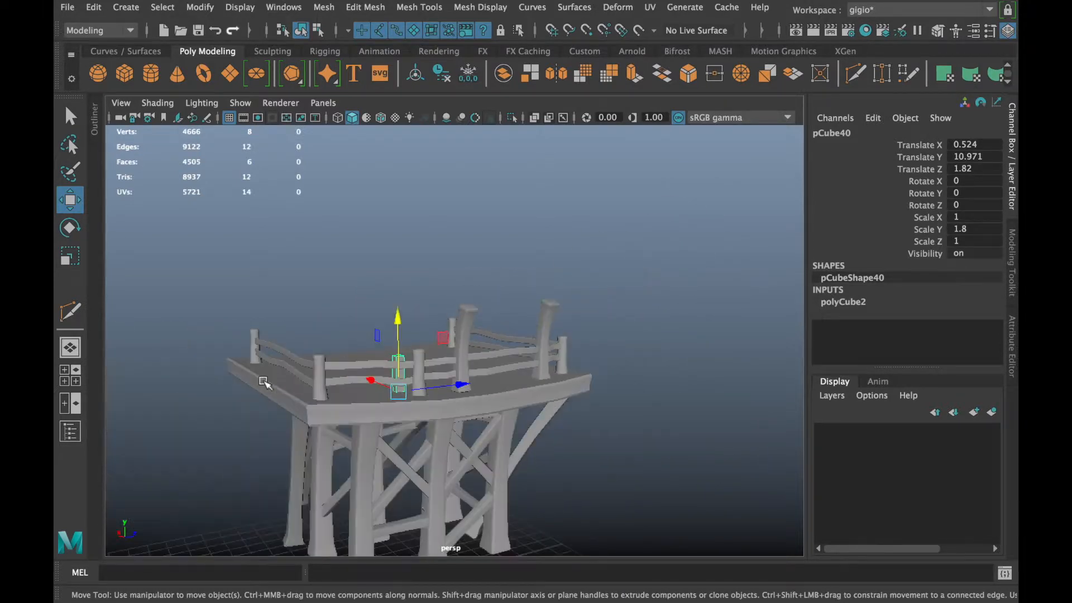
{"action": "left_click", "coordinate": [251, 340]}
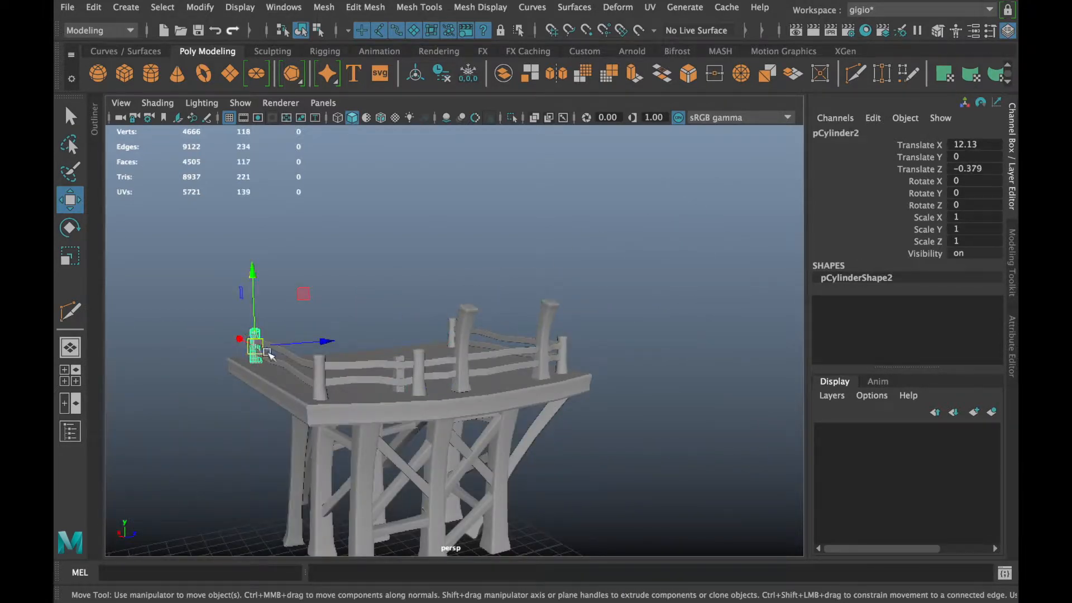
{"action": "left_click_drag", "start_coordinate": [324, 387], "coordinate": [433, 351], "text": "alt"}
{"action": "left_click", "coordinate": [254, 352]}
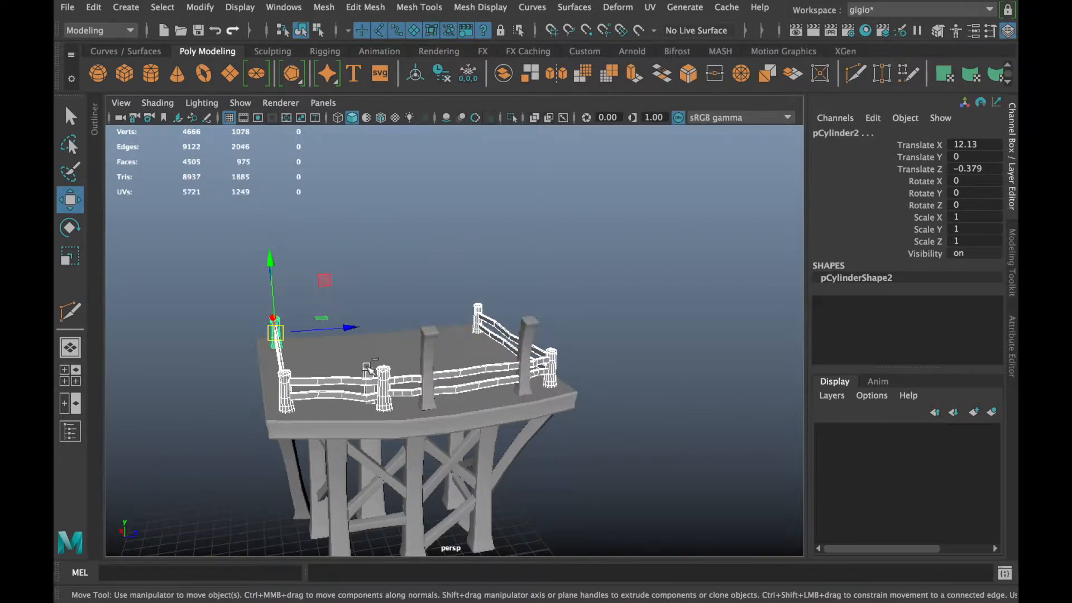
{"action": "left_click", "coordinate": [95, 120]}
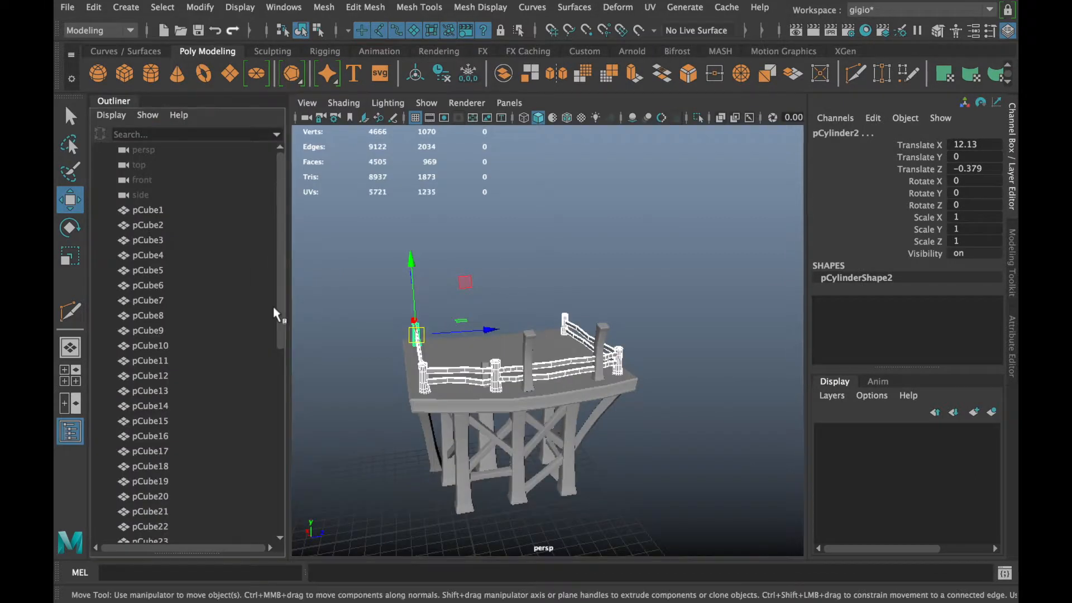
{"action": "key", "text": "ctrl+g"}
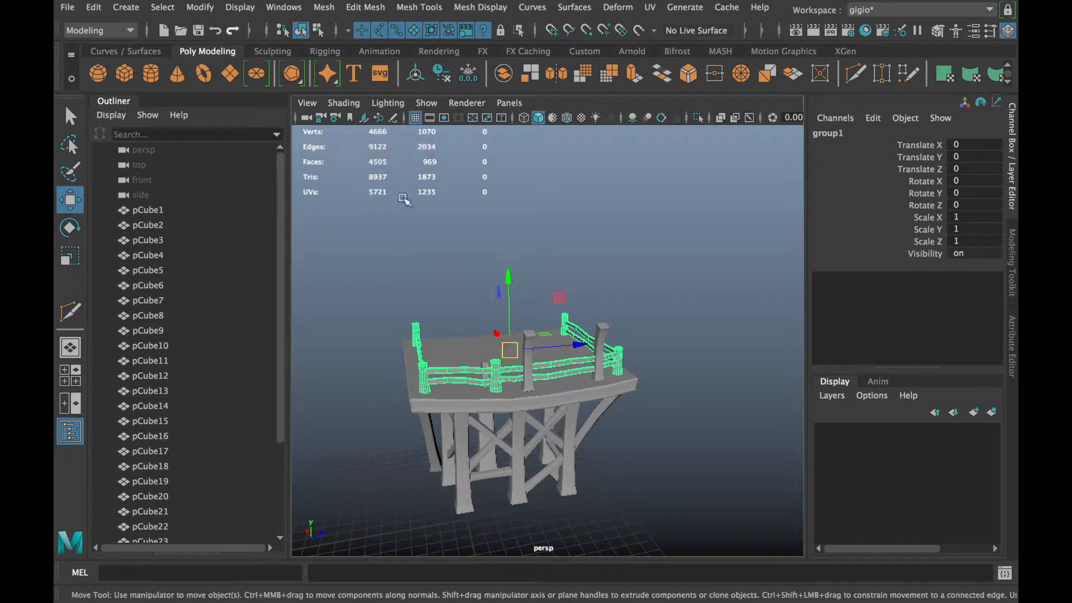
Scale the railing group down relative to the reference box and adjust its position on the deck
{"action": "scroll", "coordinate": [229, 321], "scroll_direction": "down", "scroll_amount": 3}
{"action": "left_click_drag", "start_coordinate": [357, 366], "coordinate": [626, 403], "text": "alt"}
{"action": "right_click_drag", "start_coordinate": [648, 408], "coordinate": [617, 404], "text": "alt"}
{"action": "key", "text": "t"}
{"action": "key", "text": "r"}
{"action": "left_click_drag", "start_coordinate": [580, 396], "coordinate": [500, 306], "text": "alt"}
{"action": "key", "text": "w"}
{"action": "key", "text": "r"}
{"action": "key", "text": "w"}
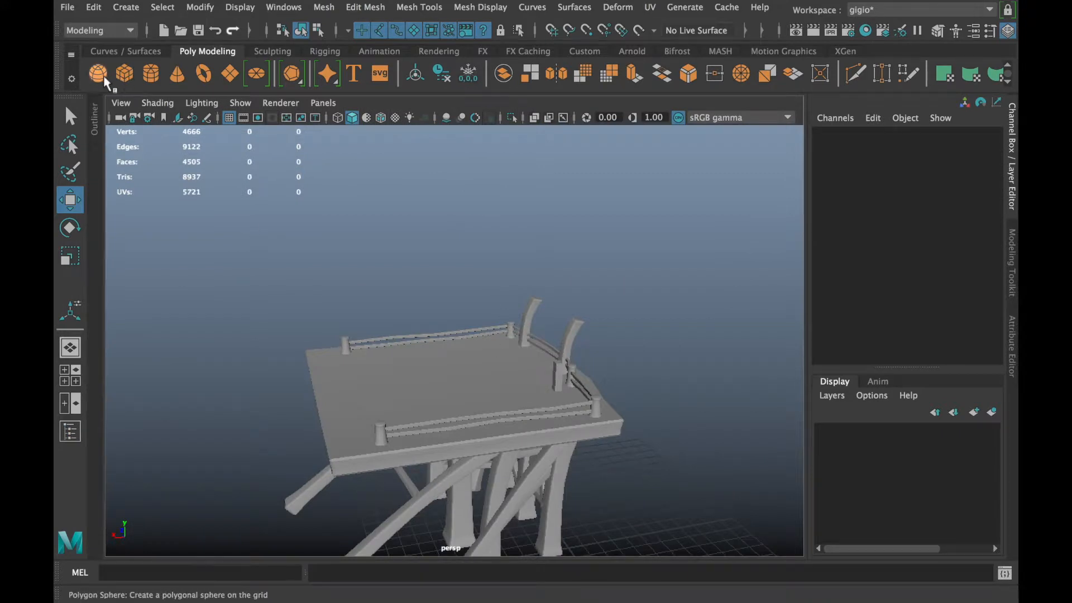
Create a polygon cube and move it onto the deck at X 6.39, Y 10.636, Z 6.991
{"action": "left_click", "coordinate": [98, 73]}
{"action": "key", "text": "ctrl+z"}
{"action": "left_click", "coordinate": [133, 77]}
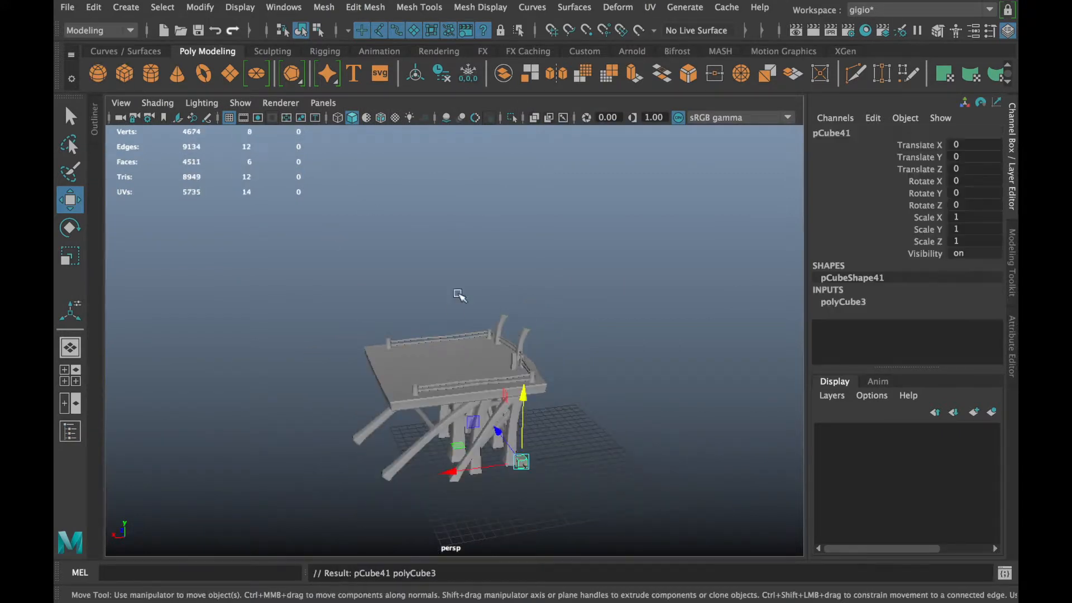
{"action": "right_click_drag", "start_coordinate": [460, 297], "coordinate": [533, 322], "text": "alt"}
{"action": "left_click_drag", "start_coordinate": [573, 491], "coordinate": [554, 325]}
{"action": "left_click_drag", "start_coordinate": [417, 409], "coordinate": [386, 414]}
{"action": "right_click_drag", "start_coordinate": [391, 416], "coordinate": [517, 440], "text": "alt"}
{"action": "left_click_drag", "start_coordinate": [467, 434], "coordinate": [399, 368]}
{"action": "left_click_drag", "start_coordinate": [399, 405], "coordinate": [382, 434], "text": "alt"}
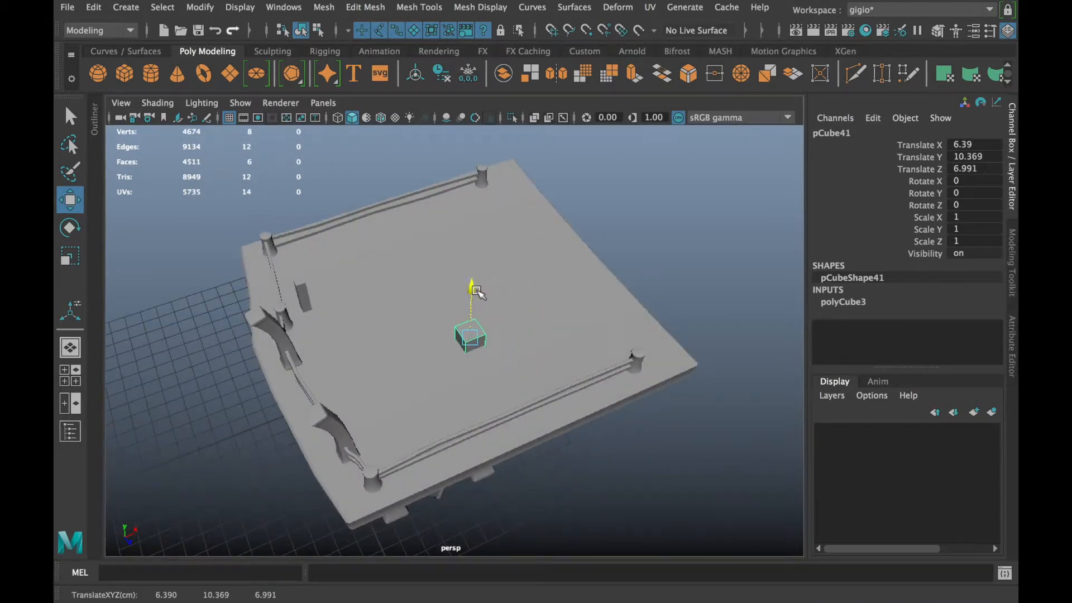
{"action": "left_click_drag", "start_coordinate": [477, 290], "coordinate": [476, 287]}
Snap the new cube's pivot to its base and scale the cube up into a long rectangular block
{"action": "left_click_drag", "start_coordinate": [293, 480], "coordinate": [251, 395], "text": "alt"}
{"action": "right_click_drag", "start_coordinate": [262, 393], "coordinate": [561, 433], "text": "alt"}
{"action": "left_click_drag", "start_coordinate": [564, 432], "coordinate": [640, 431], "text": "alt"}
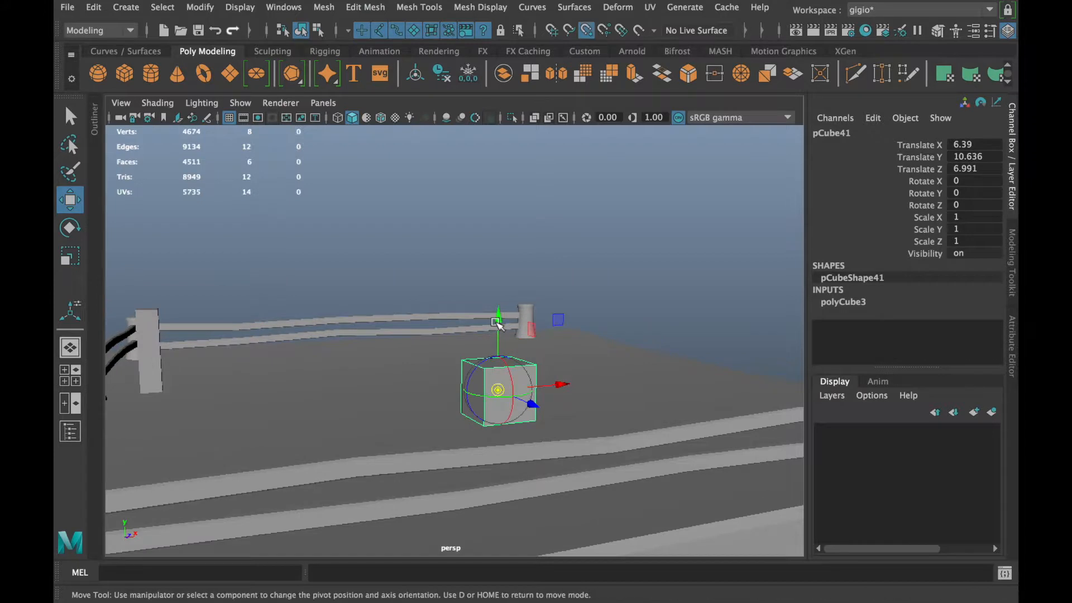
{"action": "key", "text": "r"}
{"action": "left_click_drag", "start_coordinate": [502, 408], "coordinate": [695, 421], "text": "alt"}
{"action": "right_click_drag", "start_coordinate": [695, 421], "coordinate": [609, 404], "text": "alt"}
{"action": "mouse_move", "coordinate": [550, 371]}
{"action": "left_mouse_down"}
{"action": "mouse_move", "coordinate": [591, 378]}
{"action": "mouse_move", "coordinate": [540, 371]}
{"action": "mouse_move", "coordinate": [525, 410]}
{"action": "mouse_move", "coordinate": [568, 375]}
{"action": "left_mouse_up"}
{"action": "key", "text": "w"}
{"action": "key", "text": "r"}
Position the block between the railings at X 6.713 and Z 7.243
{"action": "left_click_drag", "start_coordinate": [510, 397], "coordinate": [501, 365], "text": "alt"}
{"action": "key", "text": "w"}
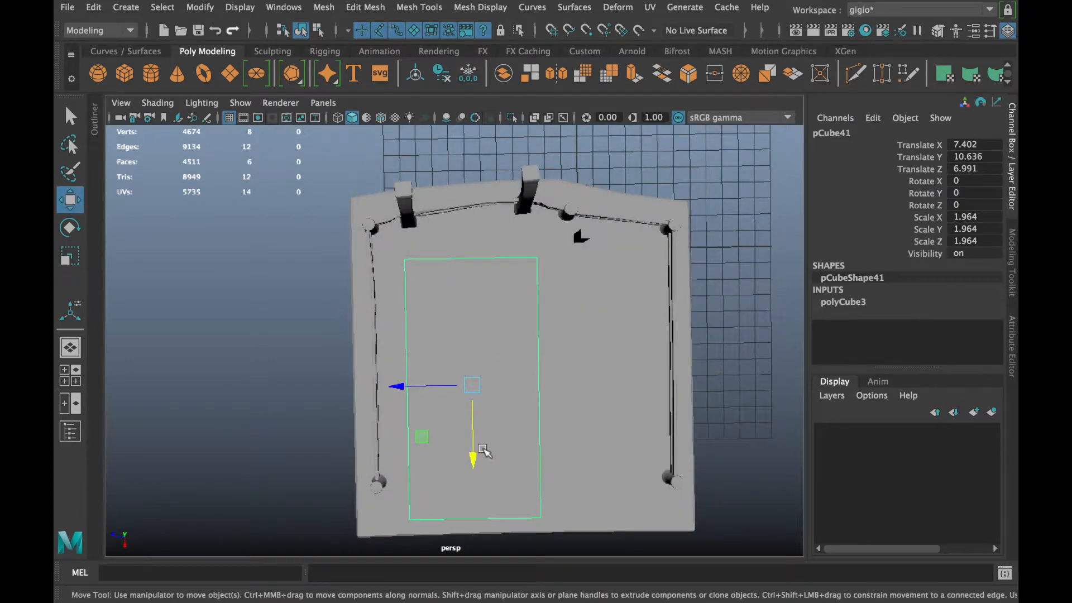
{"action": "middle_click_drag", "start_coordinate": [475, 443], "coordinate": [470, 451]}
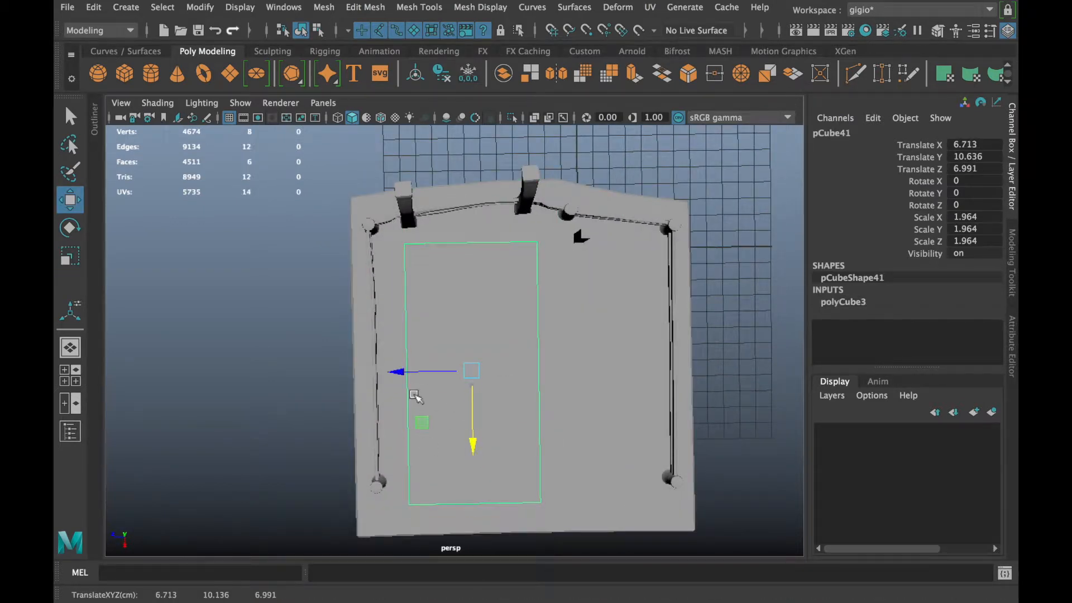
{"action": "left_click_drag", "start_coordinate": [397, 373], "coordinate": [394, 376]}
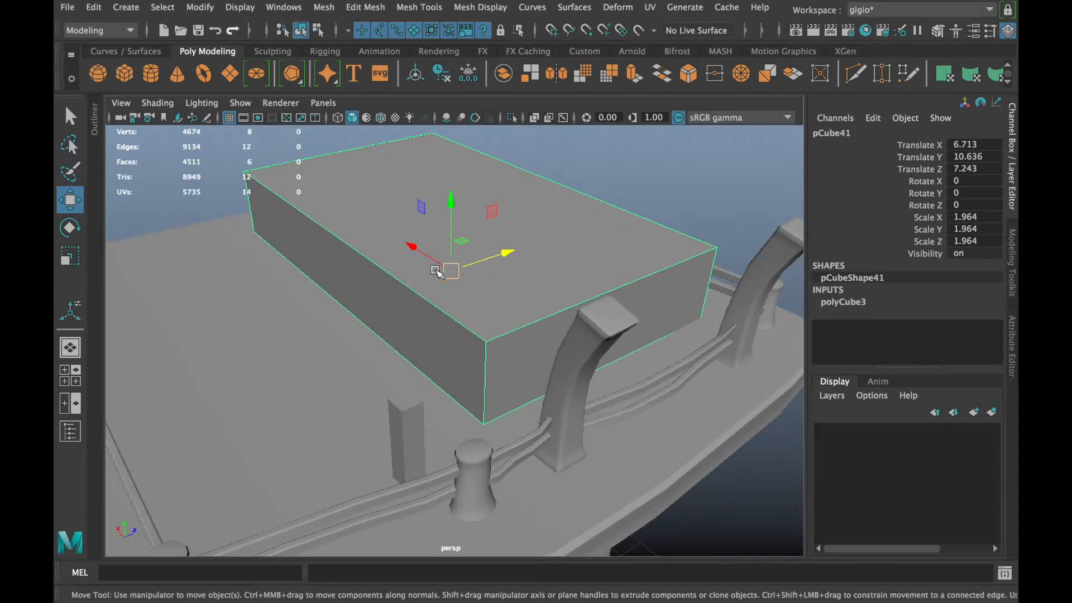
Select the block's top face and raise it to make the block taller
{"action": "left_click_drag", "start_coordinate": [435, 271], "coordinate": [486, 254], "text": "alt"}
{"action": "right_click_drag", "start_coordinate": [486, 254], "coordinate": [481, 210]}
{"action": "left_click", "coordinate": [446, 223]}
{"action": "key", "text": "r"}
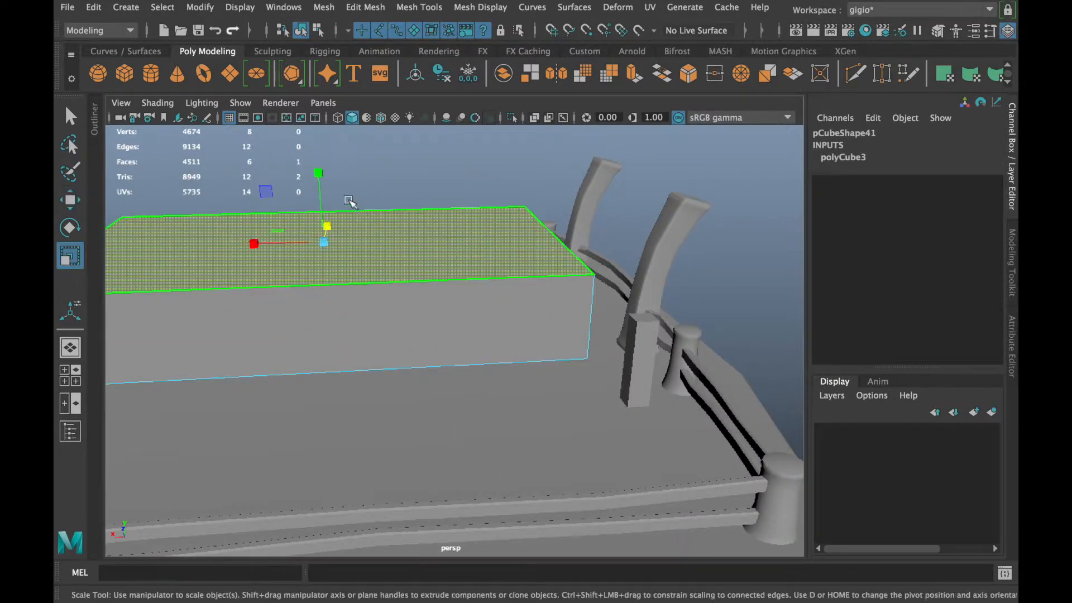
{"action": "middle_click_drag", "start_coordinate": [434, 268], "coordinate": [484, 314], "text": "alt"}
{"action": "key", "text": "w"}
{"action": "left_click_drag", "start_coordinate": [360, 206], "coordinate": [355, 133]}
Select the block's end face near the curved posts and adjust its position along the deck
{"action": "left_click_drag", "start_coordinate": [450, 257], "coordinate": [411, 263], "text": "alt"}
{"action": "left_click", "coordinate": [634, 302]}
{"action": "left_click_drag", "start_coordinate": [611, 312], "coordinate": [514, 305], "text": "alt"}
{"action": "left_click_drag", "start_coordinate": [566, 296], "coordinate": [601, 292]}
{"action": "left_click_drag", "start_coordinate": [513, 288], "coordinate": [499, 289]}
Extrude the block's long side face with an offset of 0.9 and adjust the inset's width
{"action": "left_click_drag", "start_coordinate": [436, 280], "coordinate": [199, 287], "text": "alt"}
{"action": "left_click", "coordinate": [640, 312]}
{"action": "left_click_drag", "start_coordinate": [641, 312], "coordinate": [487, 380], "text": "alt"}
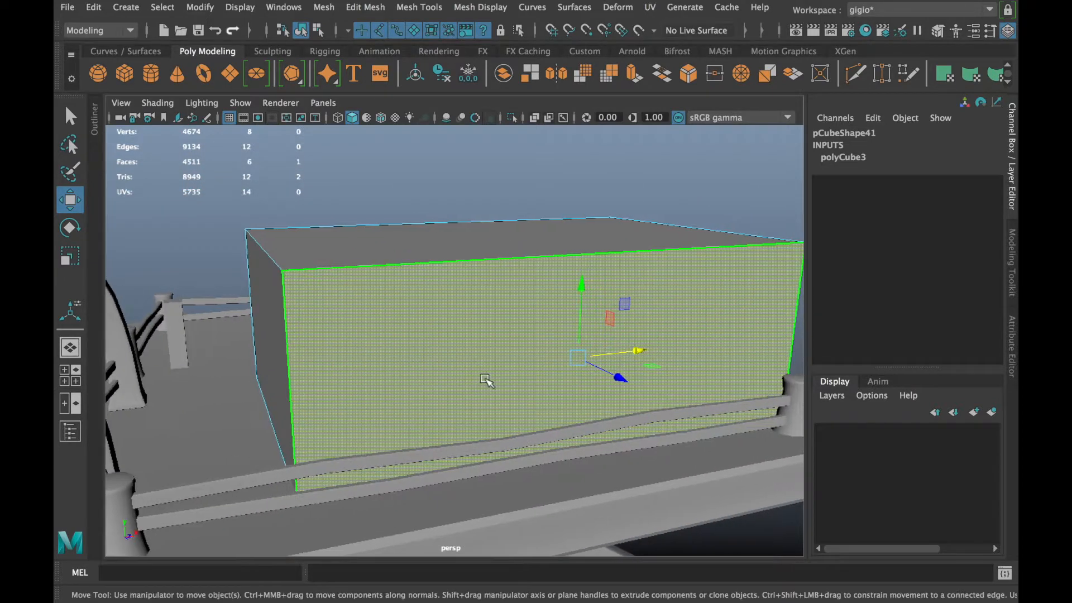
{"action": "key", "text": "ctrl+e"}
{"action": "left_click_drag", "start_coordinate": [566, 214], "coordinate": [575, 214]}
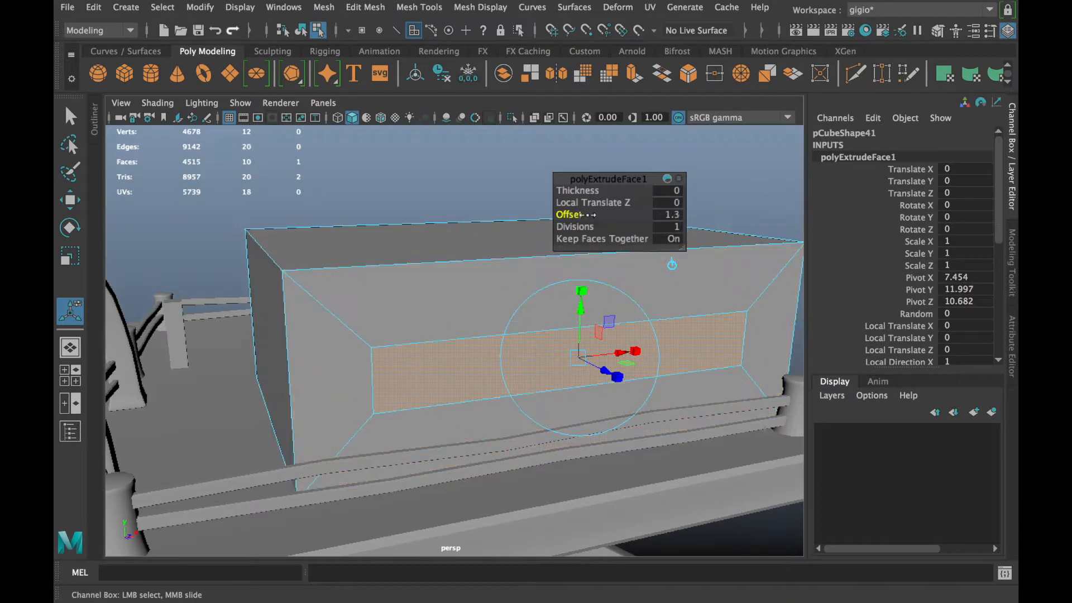
{"action": "left_click_drag", "start_coordinate": [642, 350], "coordinate": [635, 350]}
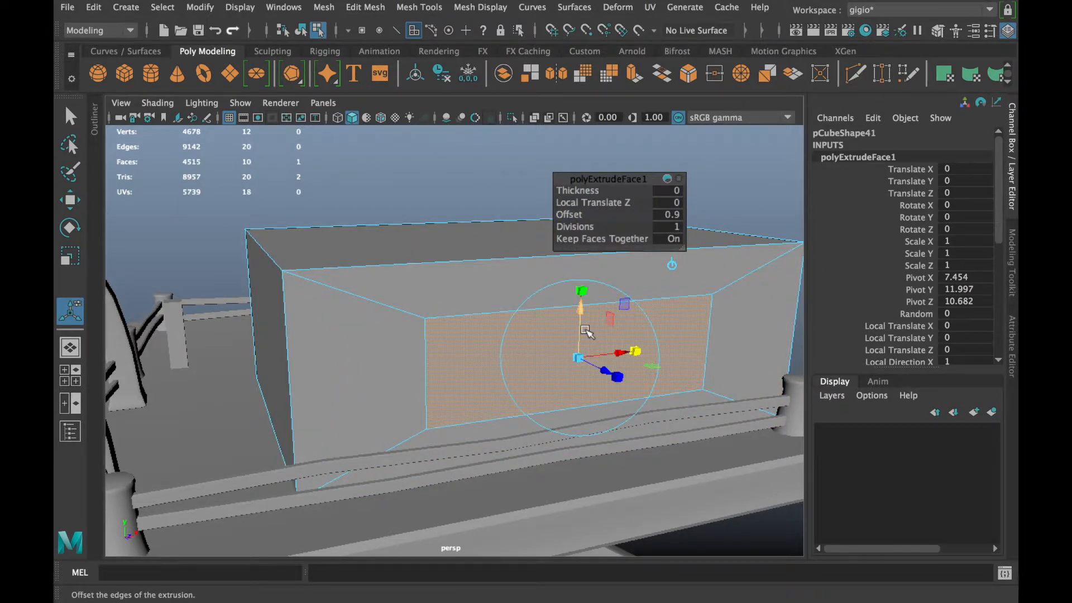
Raise and shrink the inset side face, then delete it to open a window
{"action": "key", "text": "w"}
{"action": "mouse_move", "coordinate": [581, 283]}
{"action": "left_mouse_down"}
{"action": "mouse_move", "coordinate": [581, 268]}
{"action": "mouse_move", "coordinate": [582, 279]}
{"action": "left_mouse_up"}
{"action": "key", "text": "r"}
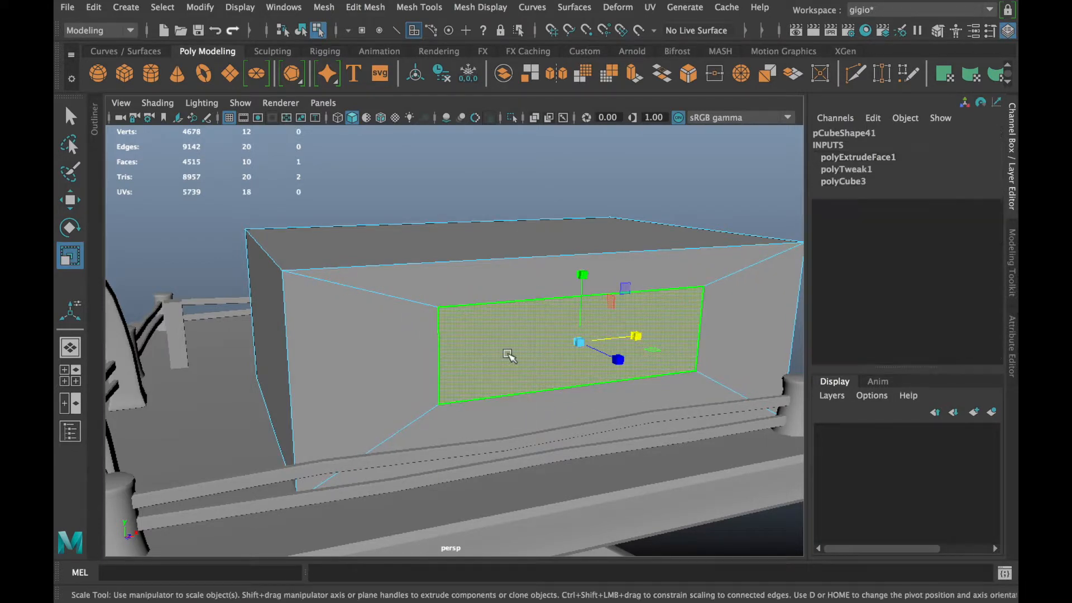
{"action": "key", "text": "w"}
{"action": "key", "text": "Delete"}
Extrude the front wall face between the curved posts with an offset of 0.8 and lower the inset as a door panel
{"action": "left_click_drag", "start_coordinate": [406, 349], "coordinate": [391, 375], "text": "alt"}
{"action": "left_click", "coordinate": [491, 349]}
{"action": "key", "text": "ctrl+e"}
{"action": "left_click_drag", "start_coordinate": [568, 216], "coordinate": [563, 216]}
{"action": "mouse_move", "coordinate": [540, 416]}
{"action": "left_mouse_down"}
{"action": "mouse_move", "coordinate": [565, 416]}
{"action": "mouse_move", "coordinate": [510, 414]}
{"action": "mouse_move", "coordinate": [529, 411]}
{"action": "left_mouse_up"}
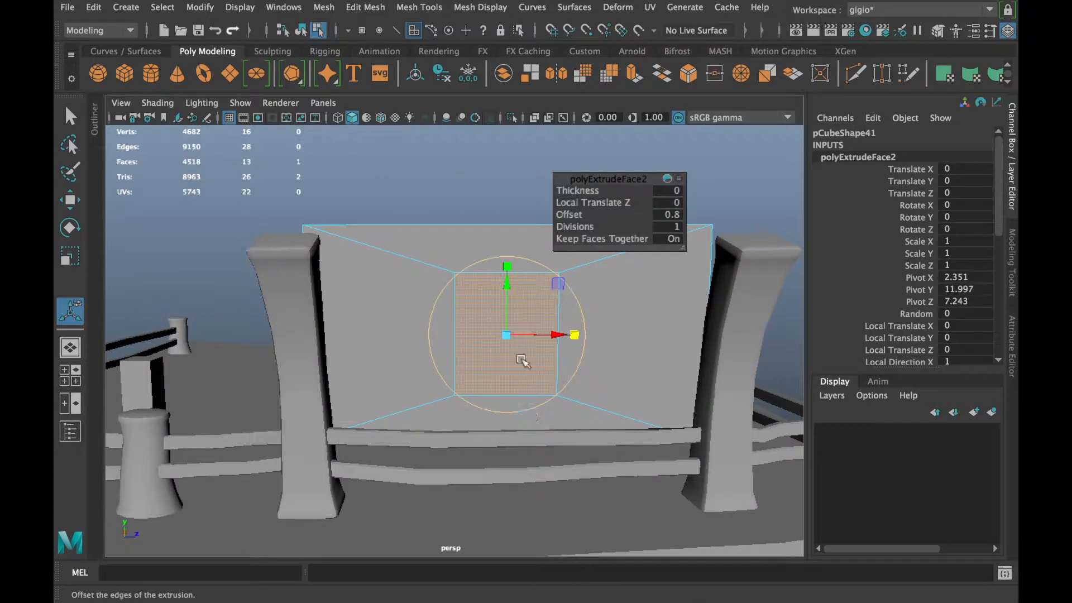
{"action": "key", "text": "w"}
{"action": "left_click_drag", "start_coordinate": [508, 264], "coordinate": [506, 277]}
Isolate the block and delete the narrow face strip below the door panel
{"action": "left_click_drag", "start_coordinate": [535, 354], "coordinate": [515, 362], "text": "alt"}
{"action": "left_click", "coordinate": [511, 119]}
{"action": "left_click", "coordinate": [511, 119]}
{"action": "right_click_drag", "start_coordinate": [533, 269], "coordinate": [581, 147]}
{"action": "left_click", "coordinate": [511, 118]}
{"action": "scroll", "coordinate": [541, 383], "scroll_direction": "up", "scroll_amount": 3}
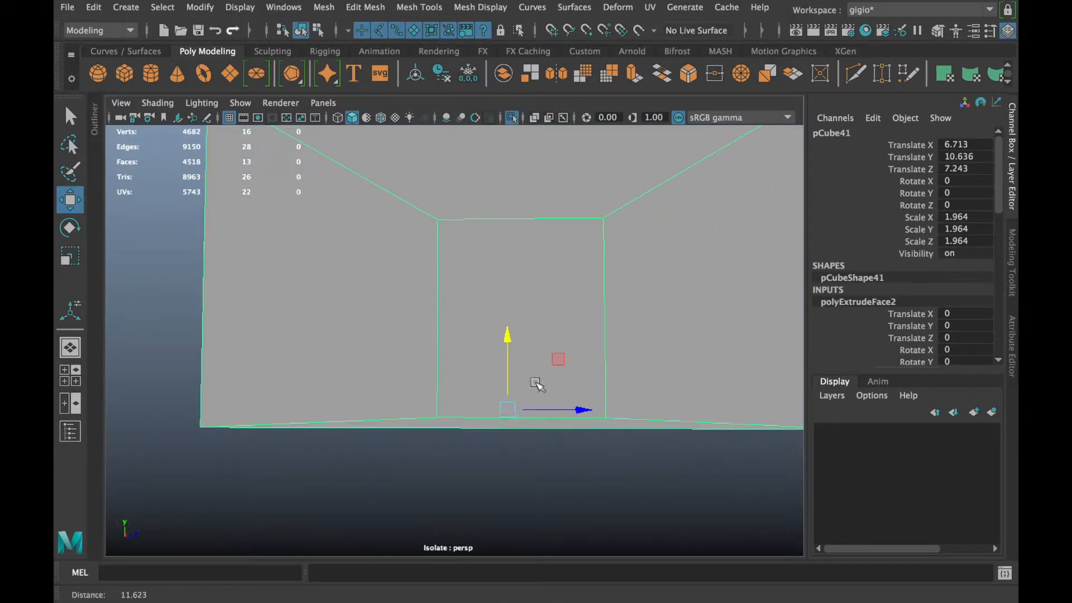
{"action": "right_click_drag", "start_coordinate": [460, 172], "coordinate": [454, 259]}
{"action": "left_click", "coordinate": [452, 428]}
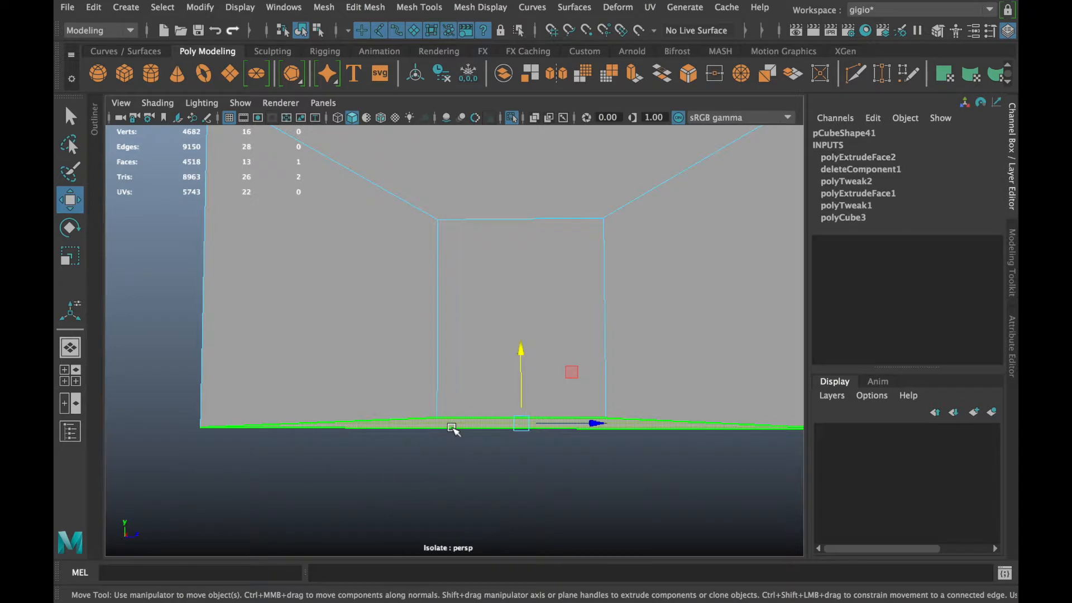
{"action": "key", "text": "Delete"}
Scale and move the door panel face so it stands taller with its base at the wall's lower edge
{"action": "middle_click_drag", "start_coordinate": [440, 434], "coordinate": [436, 425], "text": "alt"}
{"action": "left_click", "coordinate": [466, 387]}
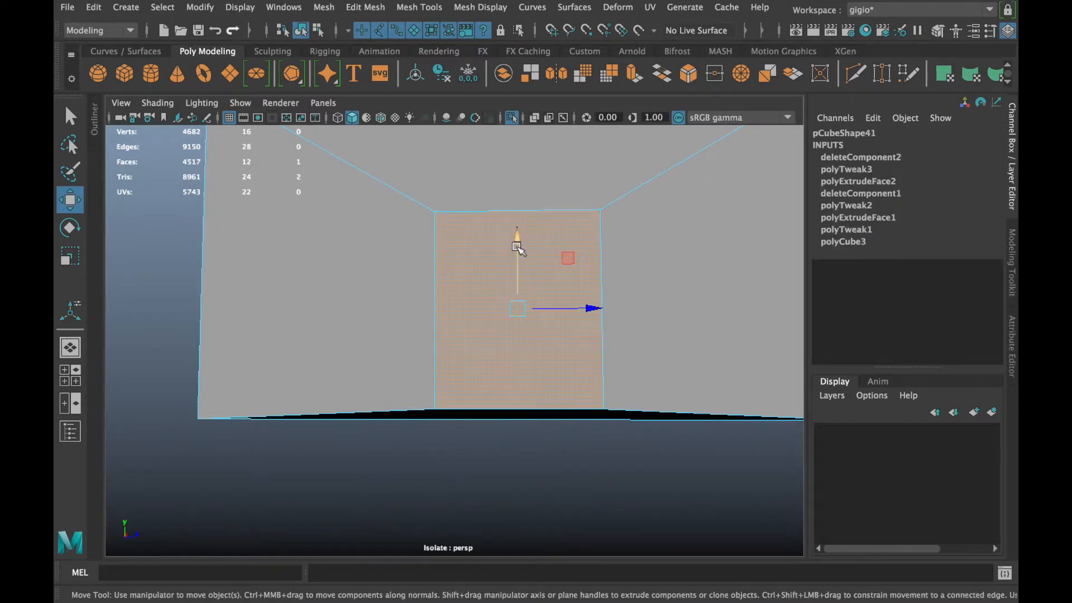
{"action": "left_click_drag", "start_coordinate": [495, 475], "coordinate": [556, 360], "text": "alt"}
{"action": "key", "text": "r"}
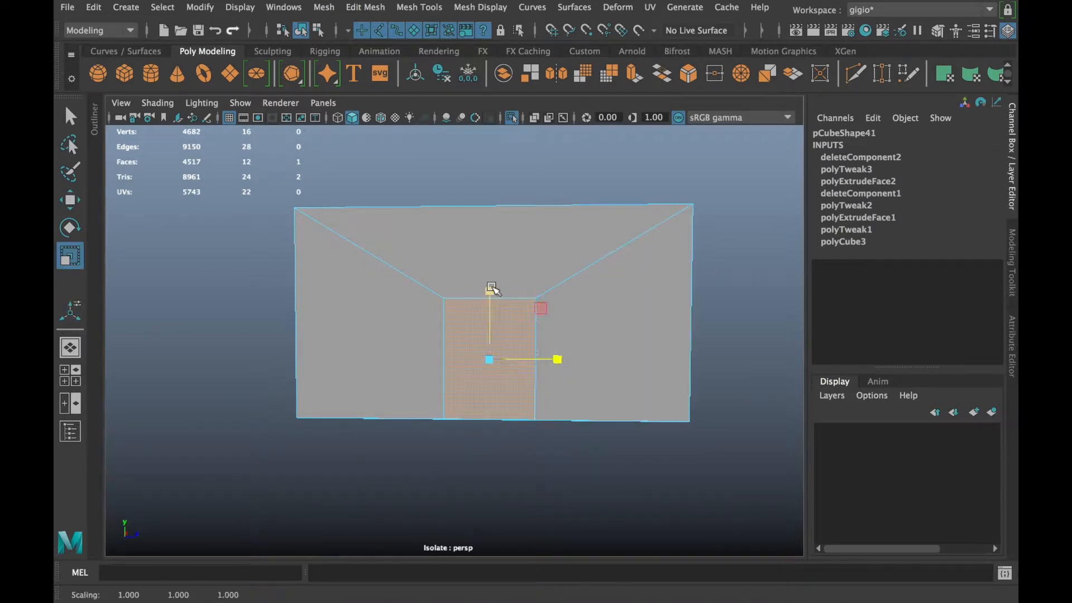
{"action": "key", "text": "w"}
{"action": "left_click_drag", "start_coordinate": [491, 285], "coordinate": [492, 278]}
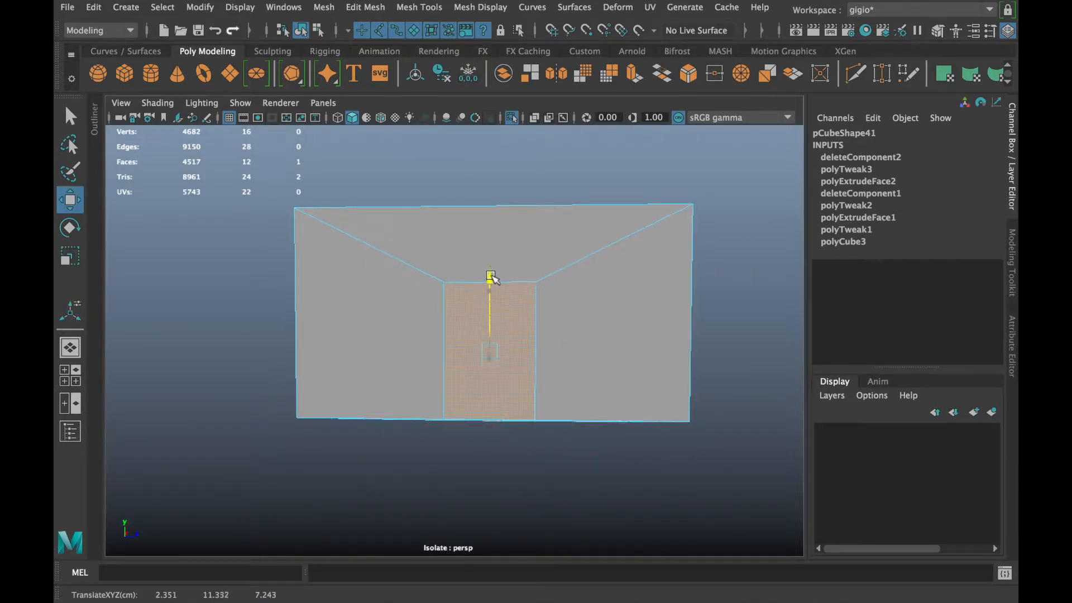
Show the whole scene again and extrude both wall faces beside the door with an offset of 0.8
{"action": "left_click", "coordinate": [511, 117]}
{"action": "left_click_drag", "start_coordinate": [488, 429], "coordinate": [561, 437], "text": "alt"}
{"action": "right_click_drag", "start_coordinate": [560, 437], "coordinate": [616, 323], "text": "alt"}
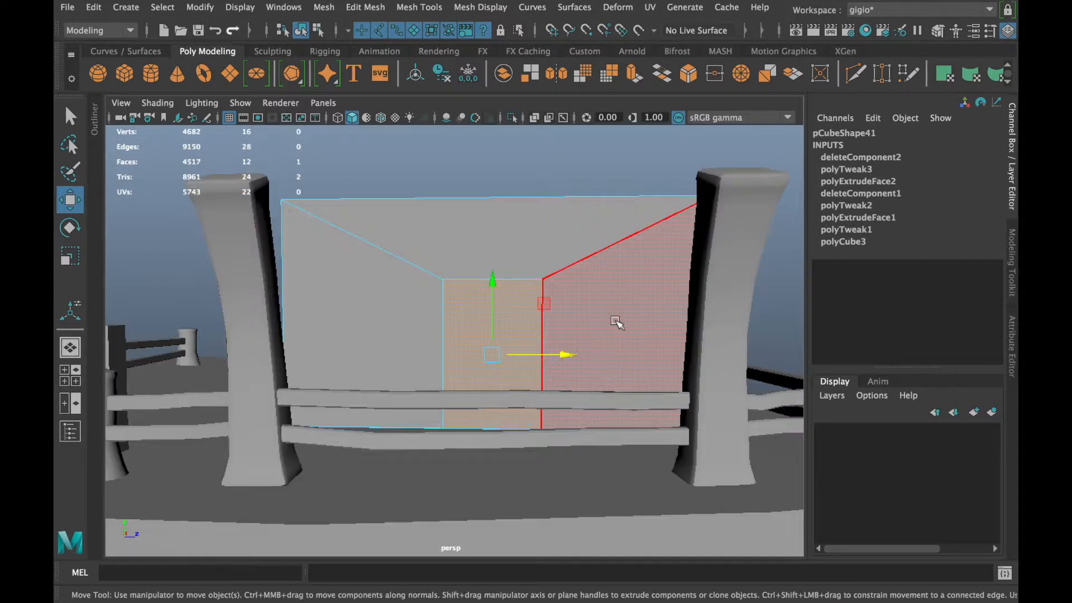
{"action": "left_click", "coordinate": [618, 322]}
{"action": "left_click", "coordinate": [335, 328], "text": "shift"}
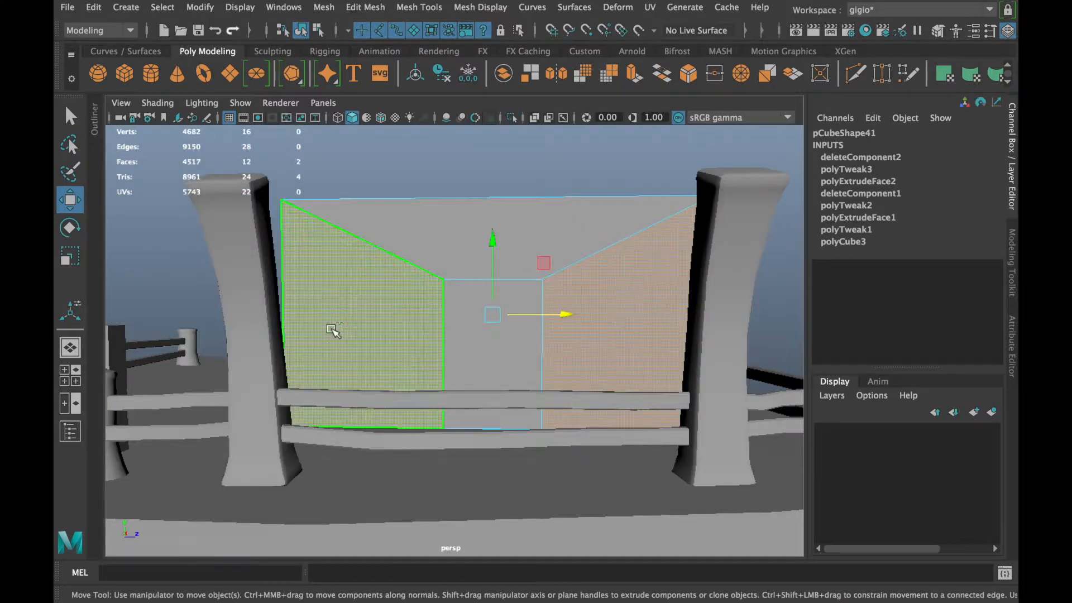
{"action": "key", "text": "ctrl+e"}
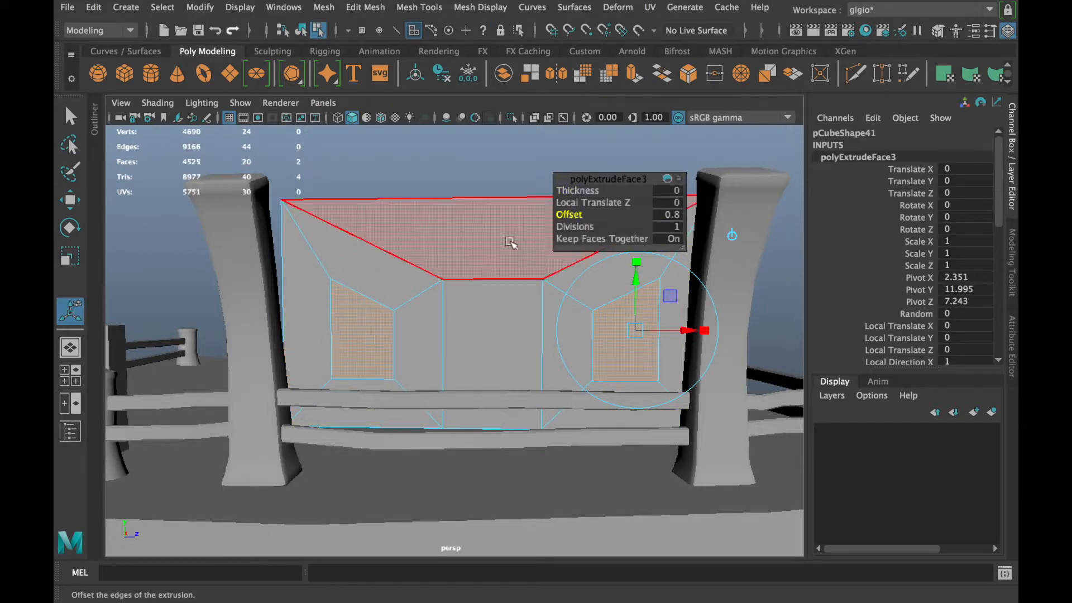
{"action": "key", "text": "w"}
Flatten the four upper vertices of the two window insets and raise them level with the door's top edge
{"action": "right_click_drag", "start_coordinate": [387, 307], "coordinate": [312, 157]}
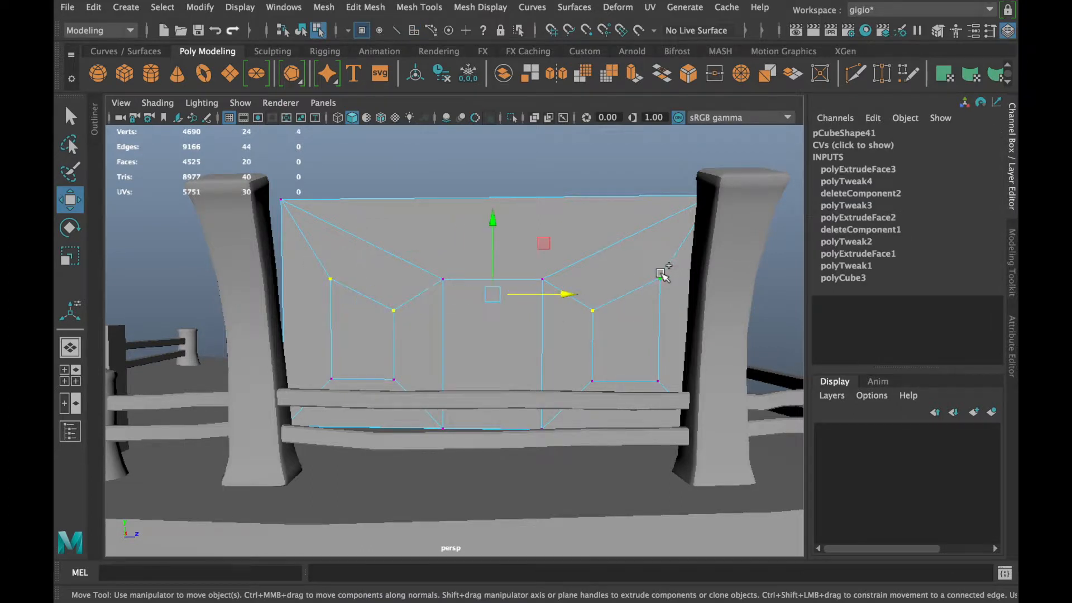
{"action": "key", "text": "r"}
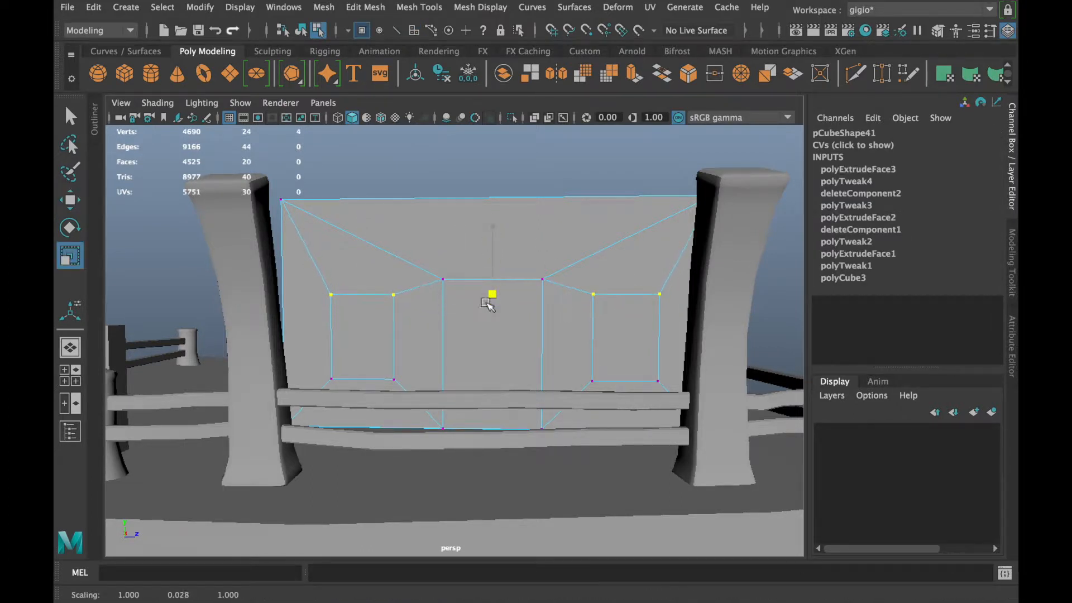
{"action": "key", "text": "w"}
{"action": "left_click_drag", "start_coordinate": [494, 219], "coordinate": [496, 220]}
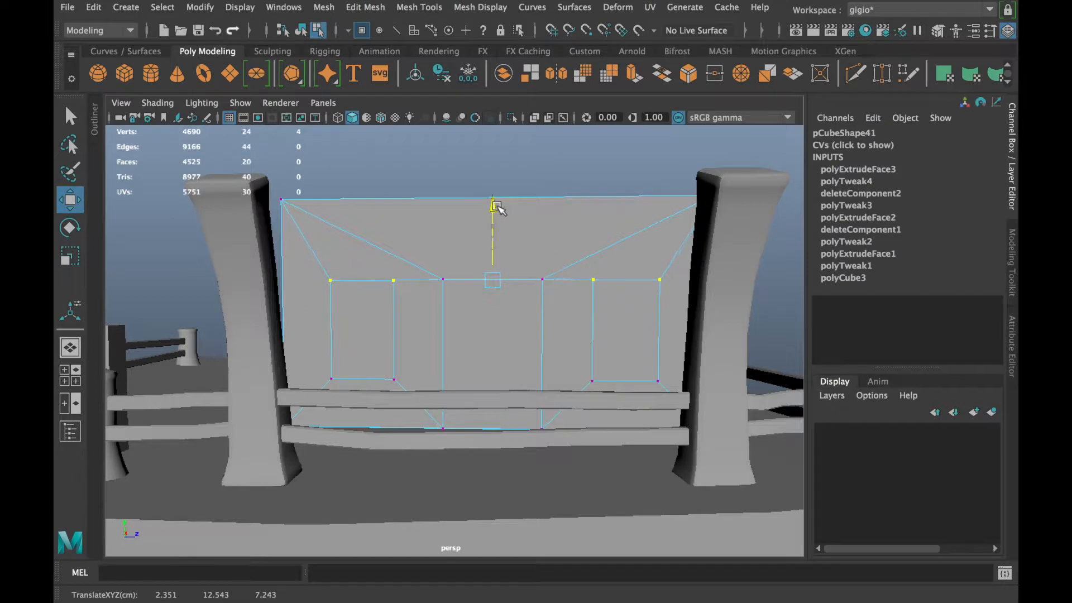
Select the lower vertices of both window insets and raise them to shorten the windows
{"action": "left_click_drag", "start_coordinate": [464, 295], "coordinate": [517, 384], "text": "alt"}
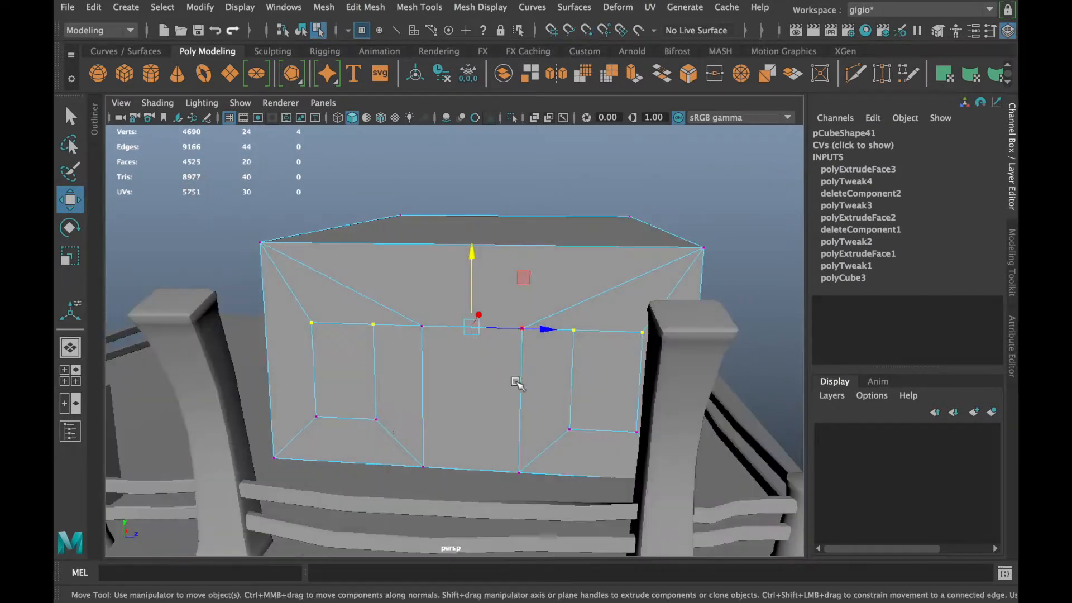
{"action": "left_click", "coordinate": [318, 416], "text": "shift"}
{"action": "left_click_drag", "start_coordinate": [472, 354], "coordinate": [418, 342]}
{"action": "right_click_drag", "start_coordinate": [414, 172], "coordinate": [412, 133]}
{"action": "left_click_drag", "start_coordinate": [403, 332], "coordinate": [528, 353], "text": "alt"}
Delete the door face and the two window faces to open up the front wall
{"action": "right_click_drag", "start_coordinate": [493, 178], "coordinate": [491, 214]}
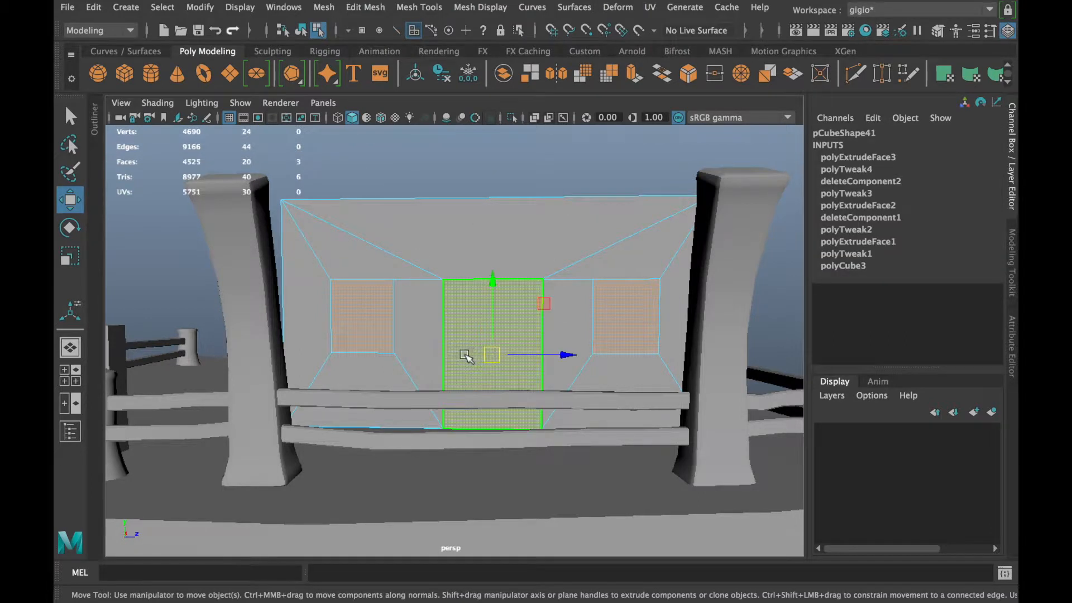
{"action": "key", "text": "Delete"}
{"action": "left_click_drag", "start_coordinate": [467, 356], "coordinate": [435, 414], "text": "alt"}
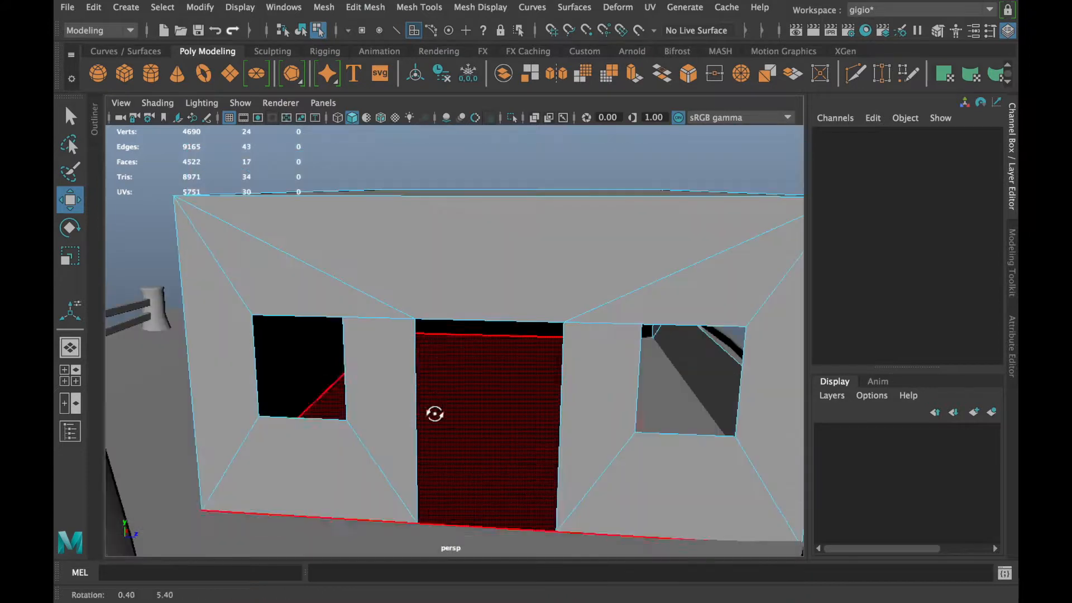
Examine the building's interior and base through the door and window openings
{"action": "left_click_drag", "start_coordinate": [469, 445], "coordinate": [567, 418], "text": "alt"}
{"action": "right_click_drag", "start_coordinate": [567, 419], "coordinate": [633, 139], "text": "alt"}
{"action": "left_click", "coordinate": [561, 324]}
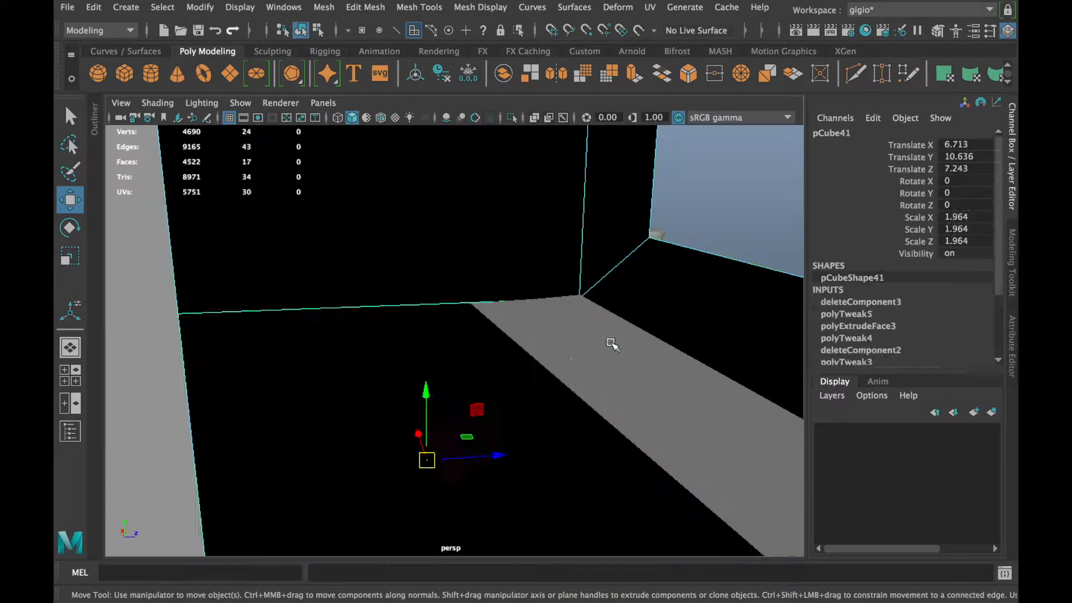
{"action": "left_click", "coordinate": [612, 355]}
{"action": "scroll", "coordinate": [617, 371], "scroll_direction": "down", "scroll_amount": 5}
{"action": "left_click_drag", "start_coordinate": [616, 372], "coordinate": [538, 368], "text": "alt"}
{"action": "scroll", "coordinate": [592, 397], "scroll_direction": "down", "scroll_amount": 8}
{"action": "left_click_drag", "start_coordinate": [592, 397], "coordinate": [617, 409], "text": "alt"}
Raise the building's lower corner vertices on the side where the deck pokes through, so the floor clears the deck
{"action": "left_click", "coordinate": [586, 448]}
{"action": "right_click_drag", "start_coordinate": [584, 187], "coordinate": [516, 173]}
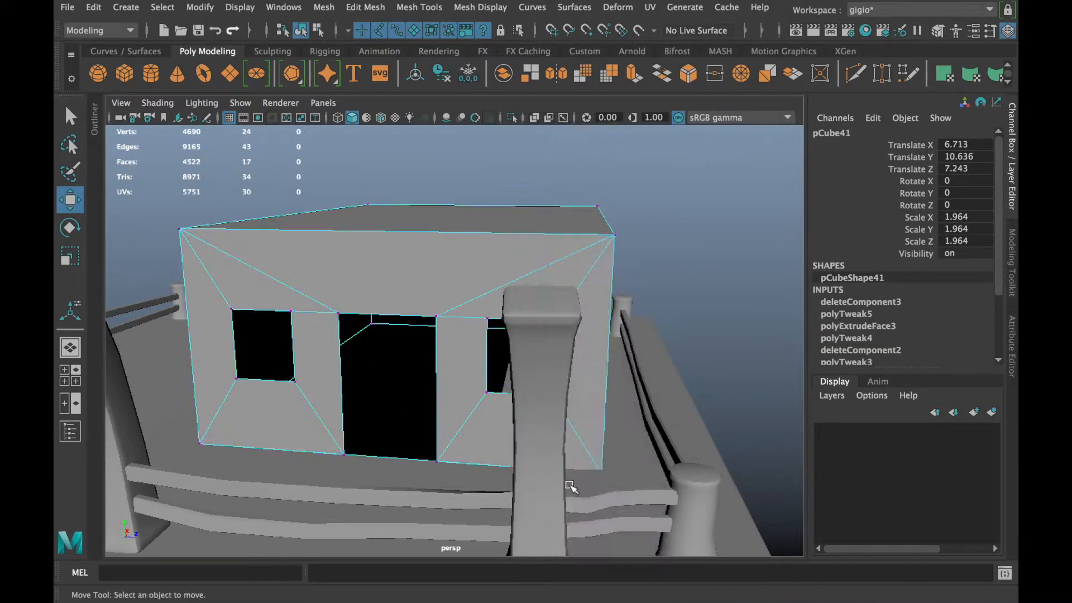
{"action": "left_click", "coordinate": [602, 471]}
{"action": "left_click_drag", "start_coordinate": [602, 470], "coordinate": [505, 444], "text": "alt"}
{"action": "left_click_drag", "start_coordinate": [622, 350], "coordinate": [504, 447], "text": "alt"}
{"action": "left_click", "coordinate": [523, 258]}
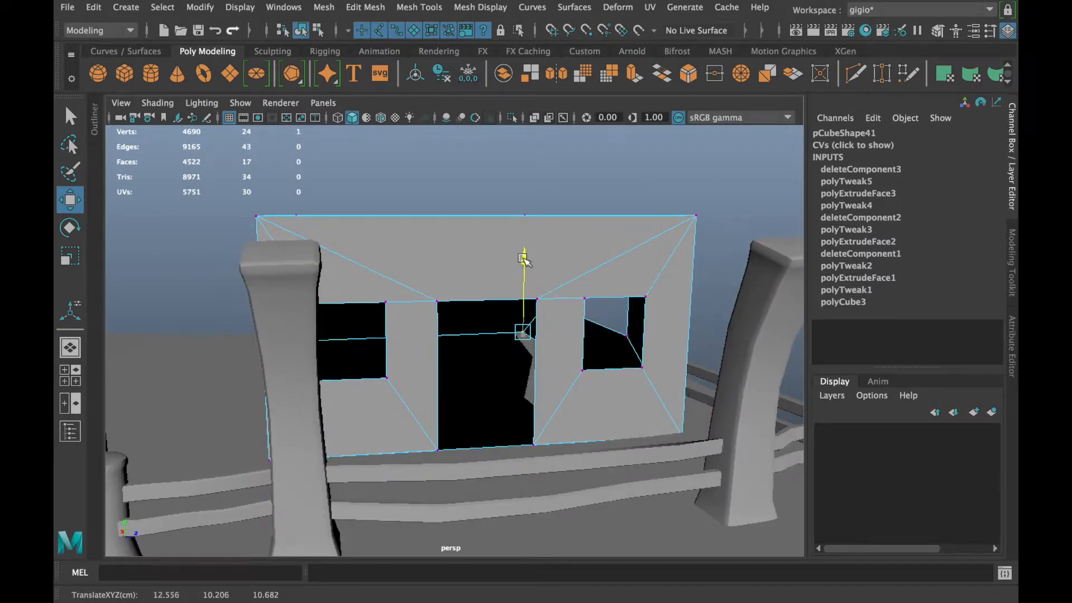
{"action": "left_click", "coordinate": [684, 441], "text": "shift"}
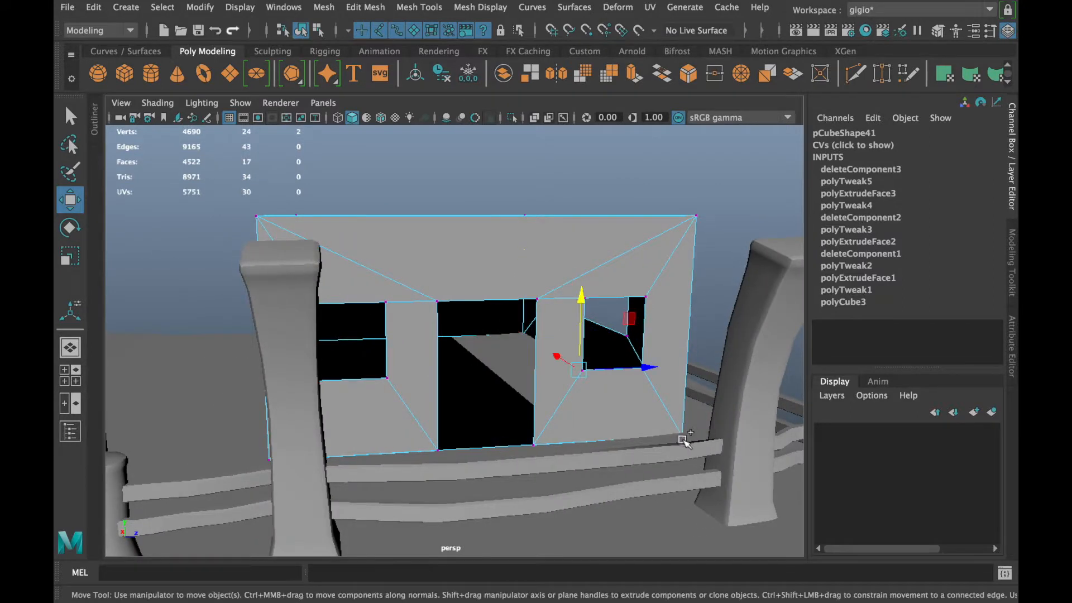
{"action": "left_click_drag", "start_coordinate": [584, 307], "coordinate": [555, 383], "text": "alt"}
{"action": "left_click", "coordinate": [594, 358]}
{"action": "right_click_drag", "start_coordinate": [555, 383], "coordinate": [663, 441], "text": "alt"}
{"action": "left_click_drag", "start_coordinate": [663, 442], "coordinate": [687, 452], "text": "alt"}
{"action": "scroll", "coordinate": [475, 332], "scroll_direction": "down", "scroll_amount": 3}
{"action": "right_click_drag", "start_coordinate": [455, 172], "coordinate": [507, 149]}
Center the building's pivot, delete its construction history and freeze its transformations
{"action": "scroll", "coordinate": [716, 367], "scroll_direction": "down", "scroll_amount": 6}
{"action": "left_click_drag", "start_coordinate": [602, 277], "coordinate": [612, 311], "text": "alt"}
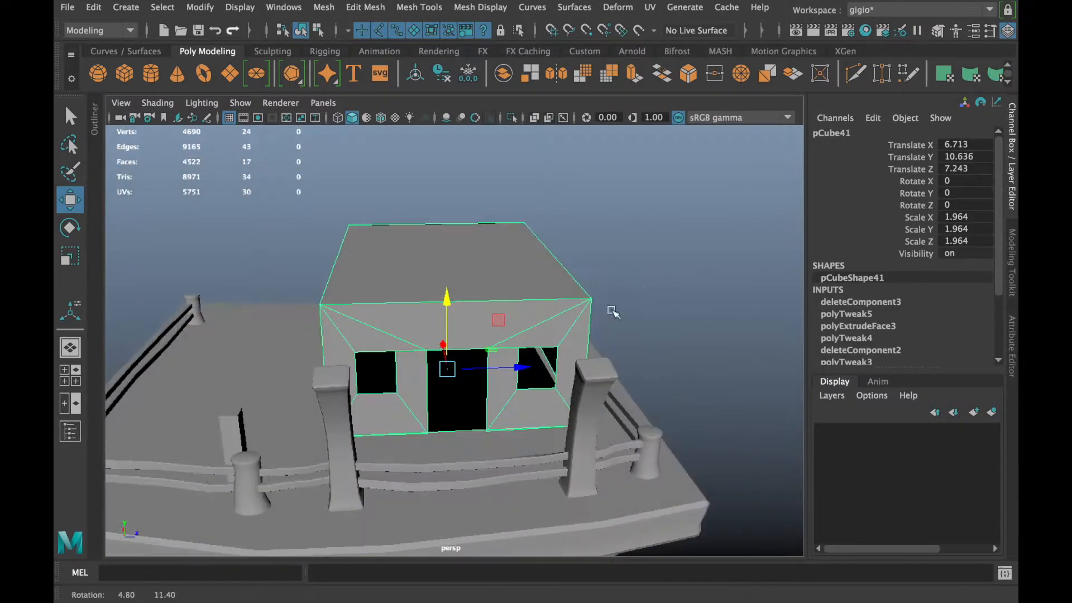
{"action": "left_click_drag", "start_coordinate": [511, 277], "coordinate": [531, 262], "text": "alt"}
{"action": "right_click_drag", "start_coordinate": [531, 262], "coordinate": [606, 320], "text": "alt"}
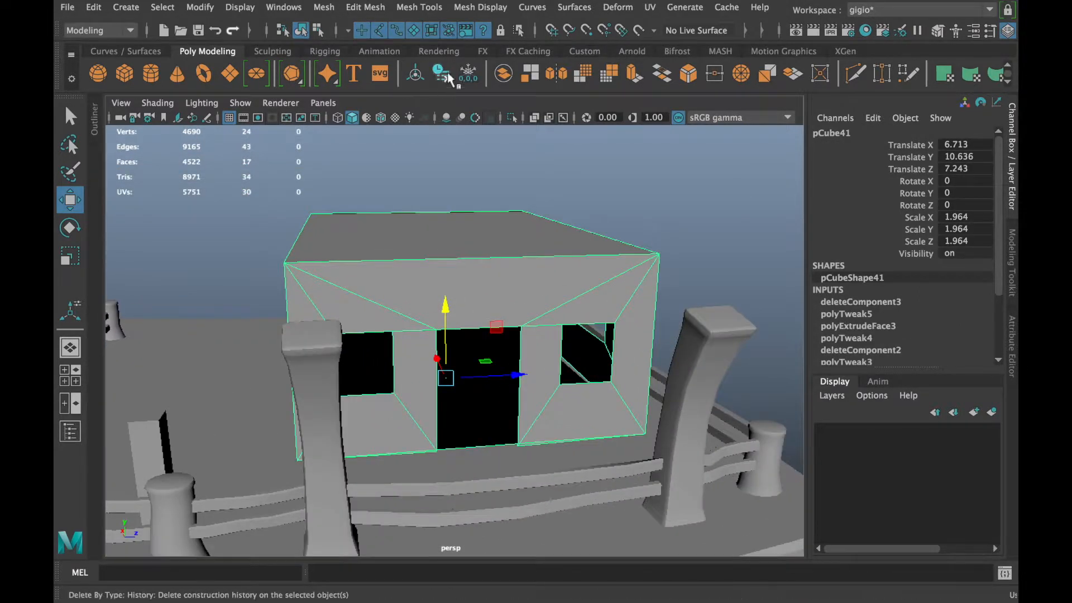
{"action": "left_click", "coordinate": [415, 73]}
{"action": "left_click", "coordinate": [441, 73]}
{"action": "left_click", "coordinate": [468, 73]}
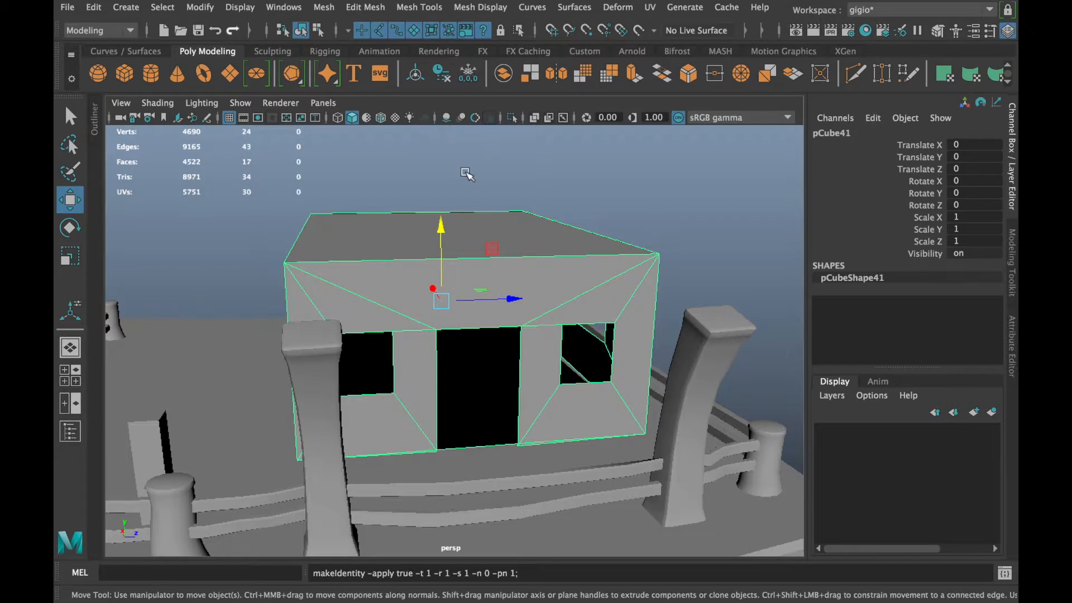
Duplicate the building, reverse the copy's normals and scale it uniformly to about 0.998 as an inner shell
{"action": "left_click_drag", "start_coordinate": [467, 175], "coordinate": [447, 268], "text": "alt"}
{"action": "right_click_drag", "start_coordinate": [447, 268], "coordinate": [534, 287], "text": "alt"}
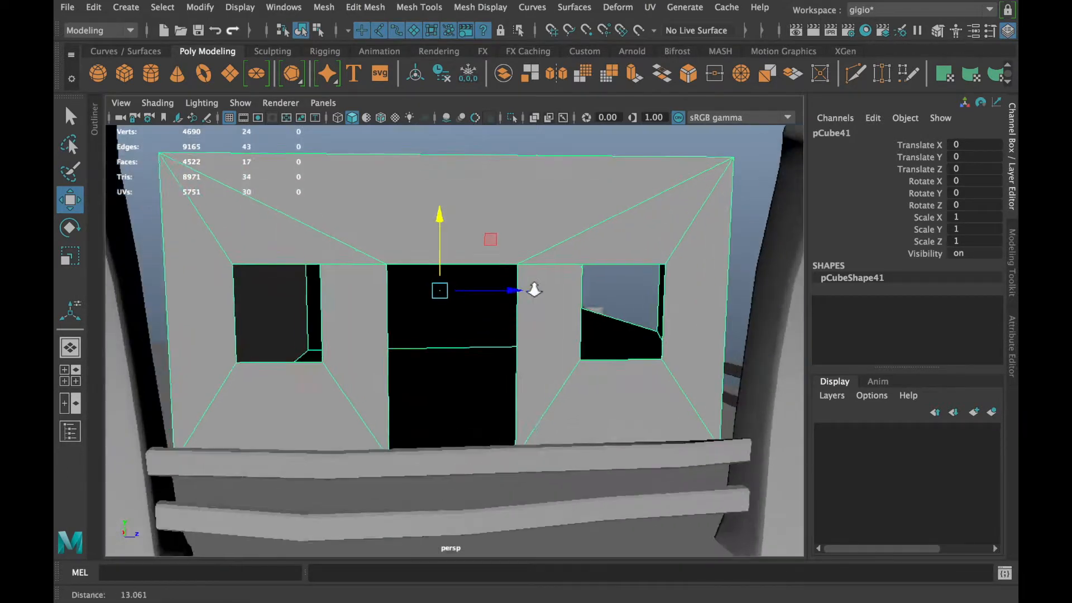
{"action": "left_click", "coordinate": [480, 6]}
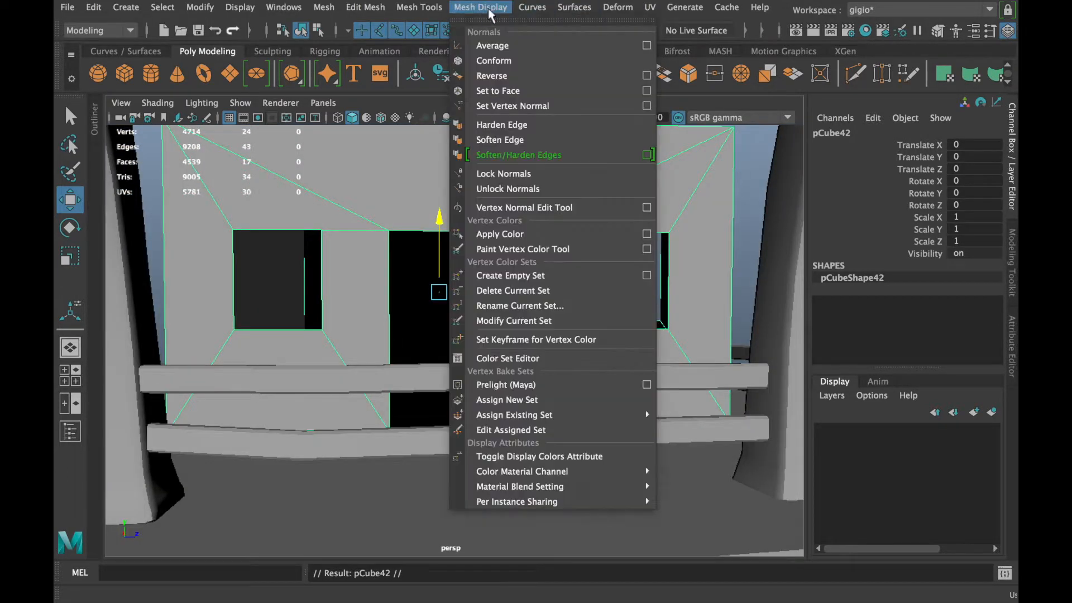
{"action": "left_click", "coordinate": [493, 75]}
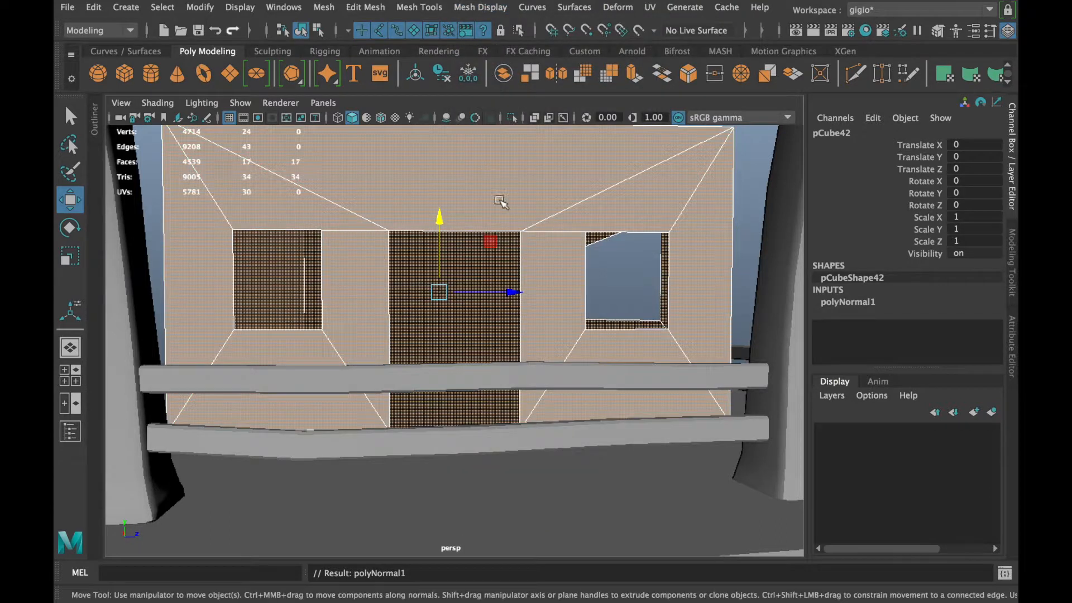
{"action": "scroll", "coordinate": [499, 204], "scroll_direction": "down", "scroll_amount": 5}
{"action": "key", "text": "r"}
{"action": "left_click_drag", "start_coordinate": [440, 290], "coordinate": [441, 291]}
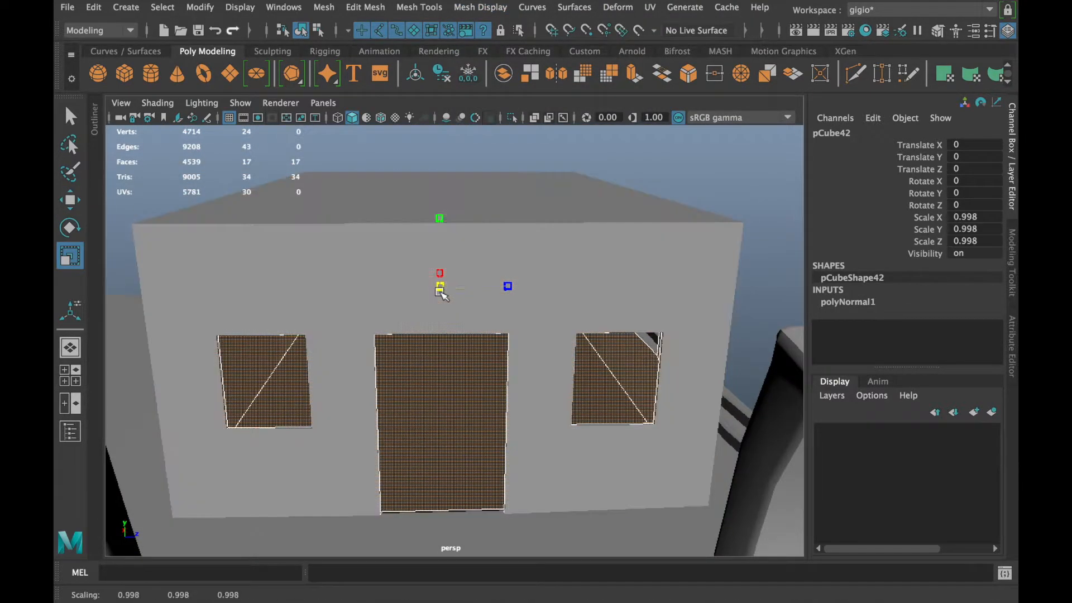
Isolate the outer building shell, delete its bottom face and bring the rest of the scene back into view
{"action": "left_click_drag", "start_coordinate": [386, 320], "coordinate": [324, 307], "text": "alt"}
{"action": "left_click", "coordinate": [756, 172]}
{"action": "left_click_drag", "start_coordinate": [403, 268], "coordinate": [476, 312], "text": "alt"}
{"action": "scroll", "coordinate": [492, 293], "scroll_direction": "up", "scroll_amount": 5}
{"action": "scroll", "coordinate": [478, 321], "scroll_direction": "down", "scroll_amount": 10}
{"action": "scroll", "coordinate": [476, 322], "scroll_direction": "down", "scroll_amount": 5}
{"action": "left_click", "coordinate": [413, 366]}
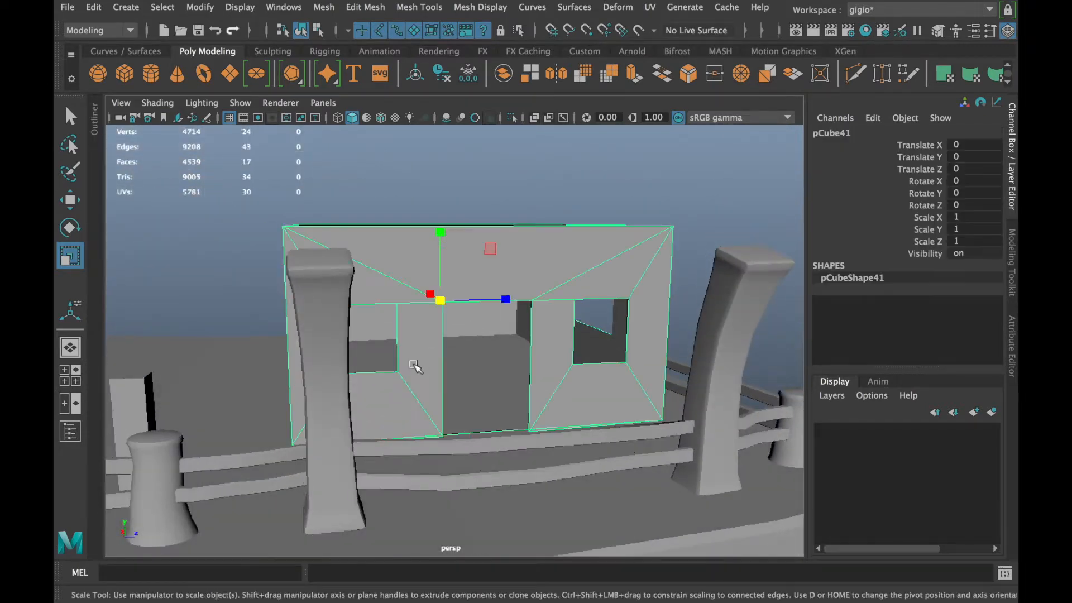
{"action": "left_click", "coordinate": [512, 117]}
{"action": "left_click_drag", "start_coordinate": [523, 410], "coordinate": [533, 311], "text": "alt"}
{"action": "right_click_drag", "start_coordinate": [561, 259], "coordinate": [558, 224]}
{"action": "left_click", "coordinate": [557, 263]}
{"action": "key", "text": "Delete"}
{"action": "left_click_drag", "start_coordinate": [702, 263], "coordinate": [664, 335], "text": "alt"}
{"action": "left_click", "coordinate": [512, 117]}
{"action": "mouse_move", "coordinate": [520, 324]}
{"action": "left_mouse_down", "text": "alt"}
{"action": "mouse_move", "coordinate": [526, 335]}
{"action": "mouse_move", "coordinate": [626, 349]}
{"action": "mouse_move", "coordinate": [517, 344]}
{"action": "mouse_move", "coordinate": [564, 354]}
{"action": "mouse_move", "coordinate": [555, 359]}
{"action": "mouse_move", "coordinate": [500, 339]}
{"action": "mouse_move", "coordinate": [483, 381]}
{"action": "mouse_move", "coordinate": [529, 318]}
{"action": "left_mouse_up", "text": "alt"}
{"action": "scroll", "coordinate": [493, 252], "scroll_direction": "up", "scroll_amount": 10}
{"action": "middle_click_drag", "start_coordinate": [494, 252], "coordinate": [450, 345], "text": "alt"}
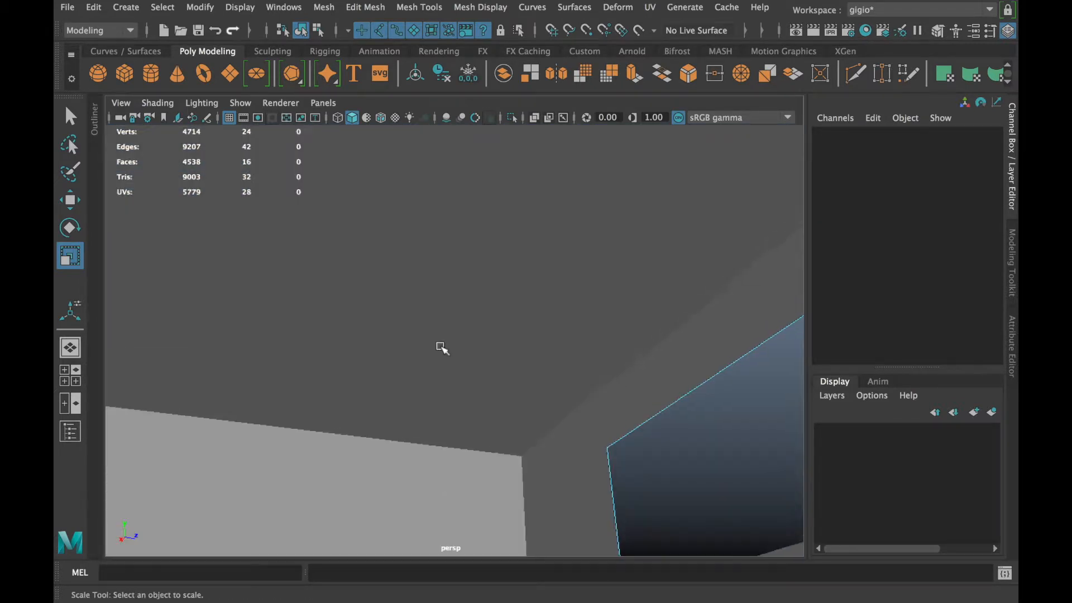
{"action": "left_click", "coordinate": [438, 303]}
{"action": "right_click_drag", "start_coordinate": [480, 173], "coordinate": [491, 212]}
{"action": "double_click", "coordinate": [517, 219], "text": "shift"}
{"action": "key", "text": "super+z"}
{"action": "scroll", "coordinate": [519, 227], "scroll_direction": "down", "scroll_amount": 5}
{"action": "left_click_drag", "start_coordinate": [519, 230], "coordinate": [486, 328], "text": "alt"}
{"action": "right_click_drag", "start_coordinate": [486, 329], "coordinate": [364, 317], "text": "alt"}
{"action": "key", "text": "w"}
{"action": "left_click_drag", "start_coordinate": [393, 249], "coordinate": [472, 241], "text": "alt"}
{"action": "left_click", "coordinate": [563, 164]}
Create a polygon torus and move it above the deck to about Y 17.456 and Z 5.367
{"action": "left_click_drag", "start_coordinate": [692, 240], "coordinate": [419, 210], "text": "alt"}
{"action": "scroll", "coordinate": [411, 209], "scroll_direction": "down", "scroll_amount": 4}
{"action": "middle_click_drag", "start_coordinate": [419, 213], "coordinate": [419, 363], "text": "alt"}
{"action": "left_click", "coordinate": [413, 224]}
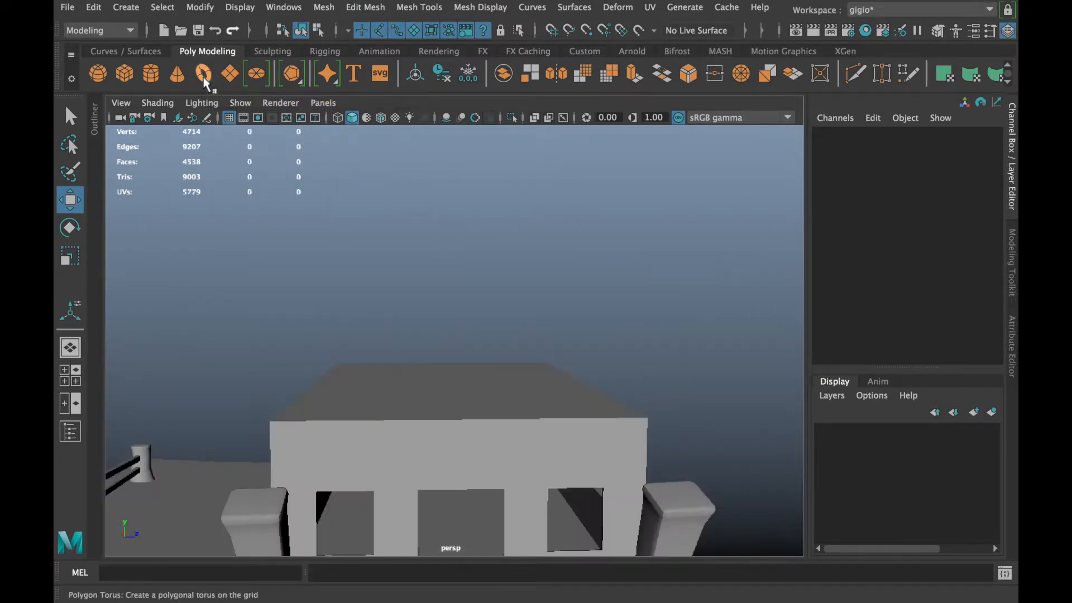
{"action": "left_click", "coordinate": [204, 83]}
{"action": "scroll", "coordinate": [403, 323], "scroll_direction": "down", "scroll_amount": 6}
{"action": "left_click_drag", "start_coordinate": [366, 456], "coordinate": [366, 275]}
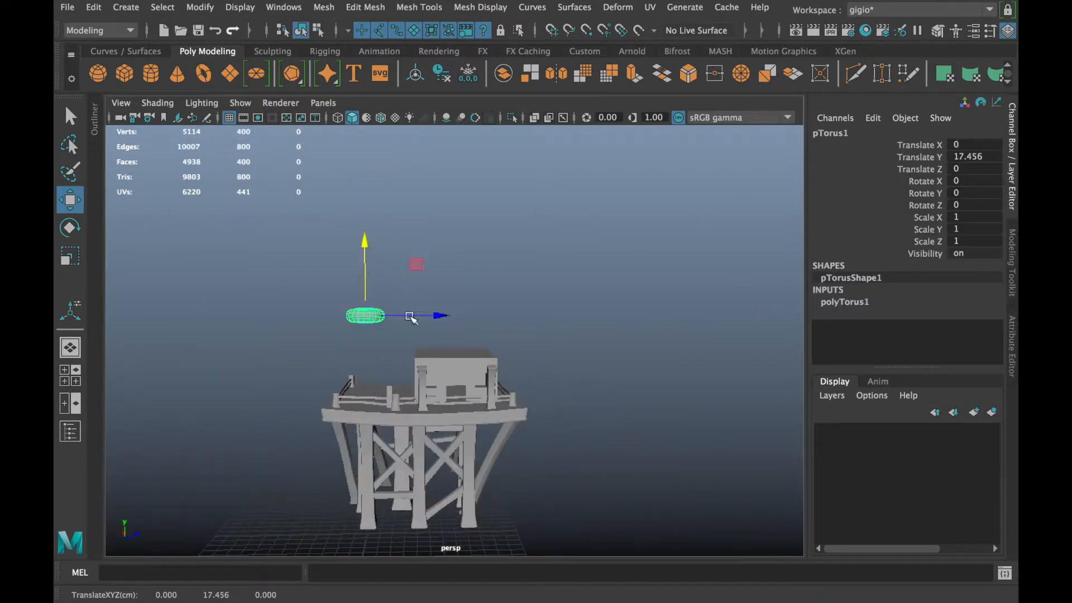
{"action": "left_click_drag", "start_coordinate": [503, 307], "coordinate": [510, 308]}
{"action": "scroll", "coordinate": [509, 312], "scroll_direction": "up", "scroll_amount": 4}
{"action": "left_click_drag", "start_coordinate": [510, 315], "coordinate": [534, 358], "text": "alt"}
{"action": "scroll", "coordinate": [534, 357], "scroll_direction": "up", "scroll_amount": 1}
Set both the axis and height subdivisions of the torus to 4
{"action": "left_click", "coordinate": [844, 304]}
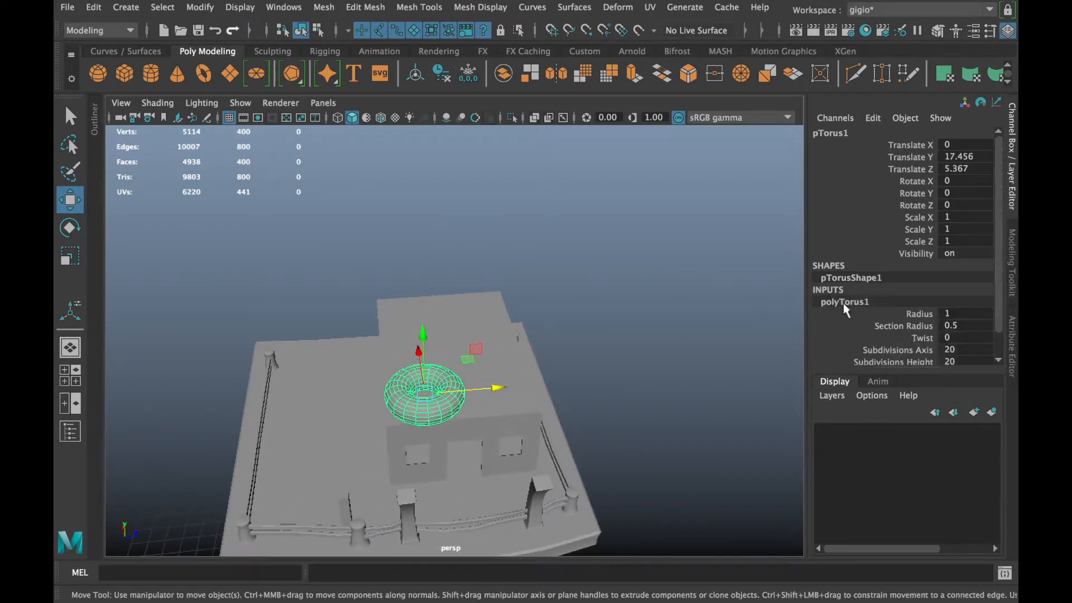
{"action": "key", "text": "BackSpace"}
{"action": "type", "text": "3"}
{"action": "key", "text": "Return"}
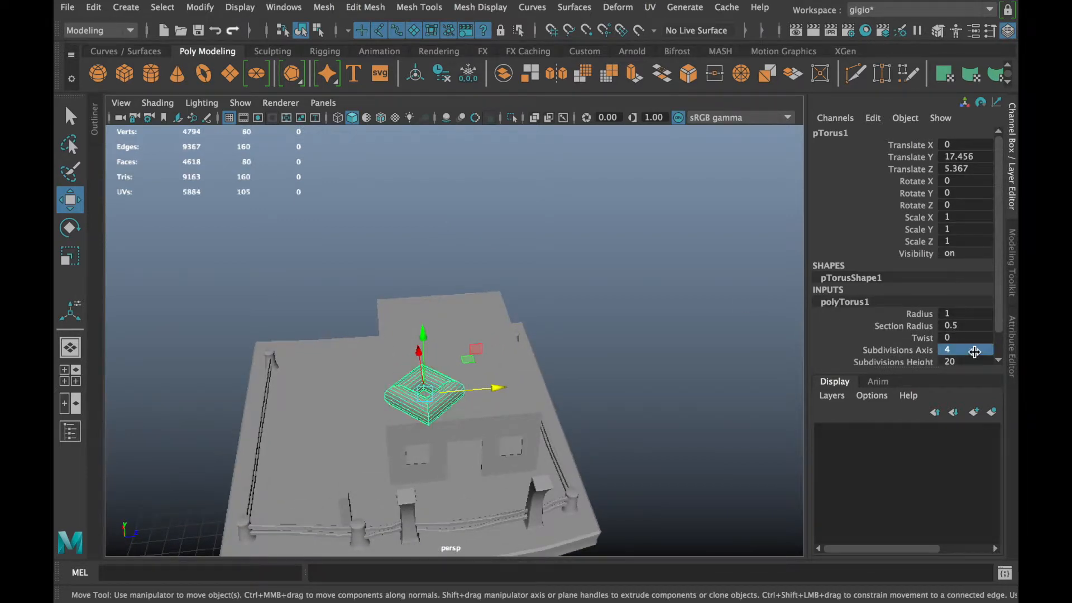
{"action": "double_click", "coordinate": [973, 361]}
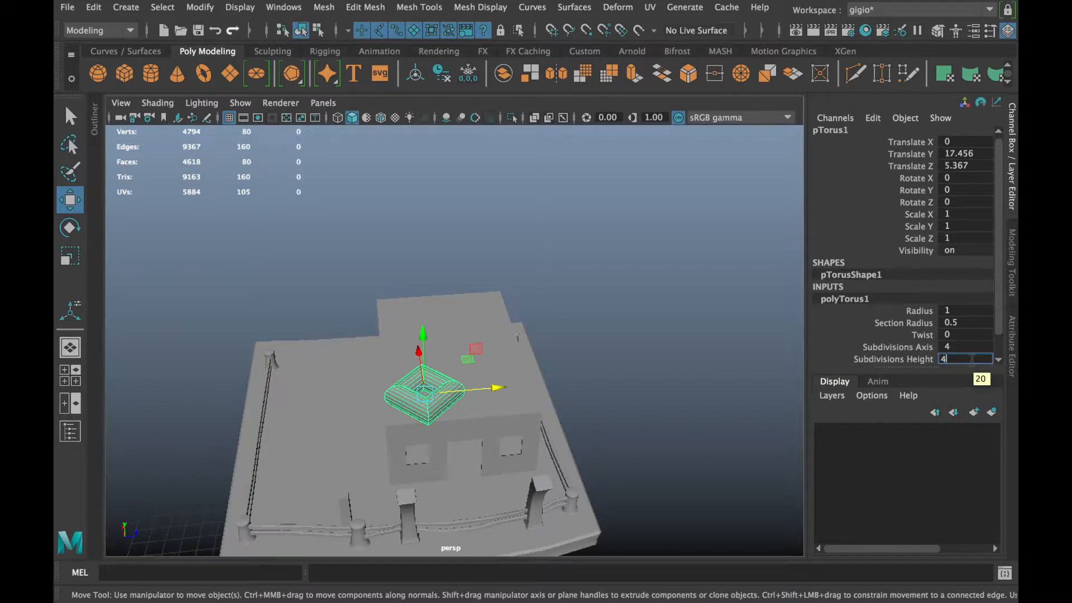
Rotate the torus 45 degrees in Y and 90 in Z, and lower it before the front wall to Y 11.873, Z 7.163
{"action": "scroll", "coordinate": [642, 342], "scroll_direction": "up", "scroll_amount": 3}
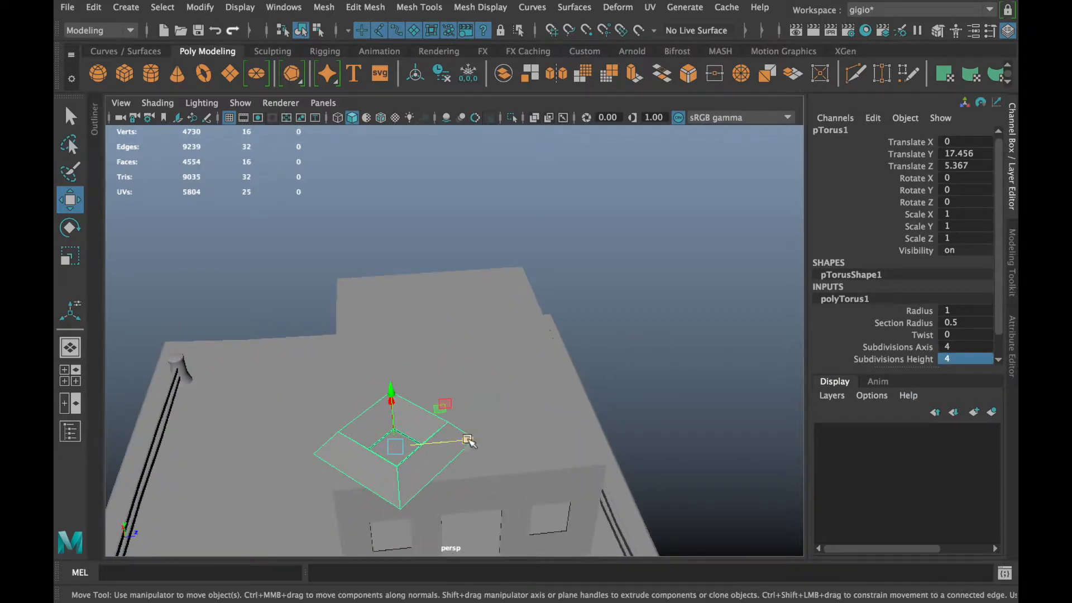
{"action": "left_click_drag", "start_coordinate": [469, 441], "coordinate": [563, 432]}
{"action": "key", "text": "e"}
{"action": "left_click_drag", "start_coordinate": [455, 481], "coordinate": [462, 444]}
{"action": "key", "text": "w"}
{"action": "left_click_drag", "start_coordinate": [452, 208], "coordinate": [450, 413]}
{"action": "left_click_drag", "start_coordinate": [451, 413], "coordinate": [499, 396], "text": "alt"}
{"action": "left_click_drag", "start_coordinate": [485, 318], "coordinate": [485, 399]}
{"action": "left_click_drag", "start_coordinate": [484, 400], "coordinate": [375, 455], "text": "alt"}
{"action": "key", "text": "e"}
{"action": "key", "text": "w"}
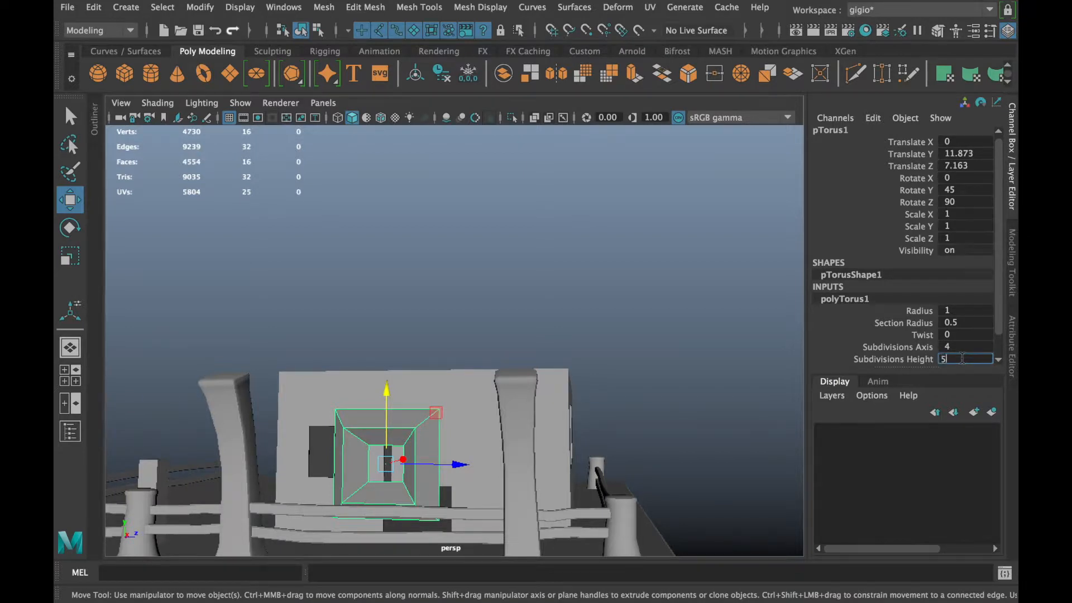
Thin the torus into a square frame with height subdivisions 5, section radius 0.14 and radius about 1.08
{"action": "left_click", "coordinate": [962, 359]}
{"action": "type", "text": "5"}
{"action": "key", "text": "Return"}
{"action": "scroll", "coordinate": [910, 350], "scroll_direction": "down", "scroll_amount": 2}
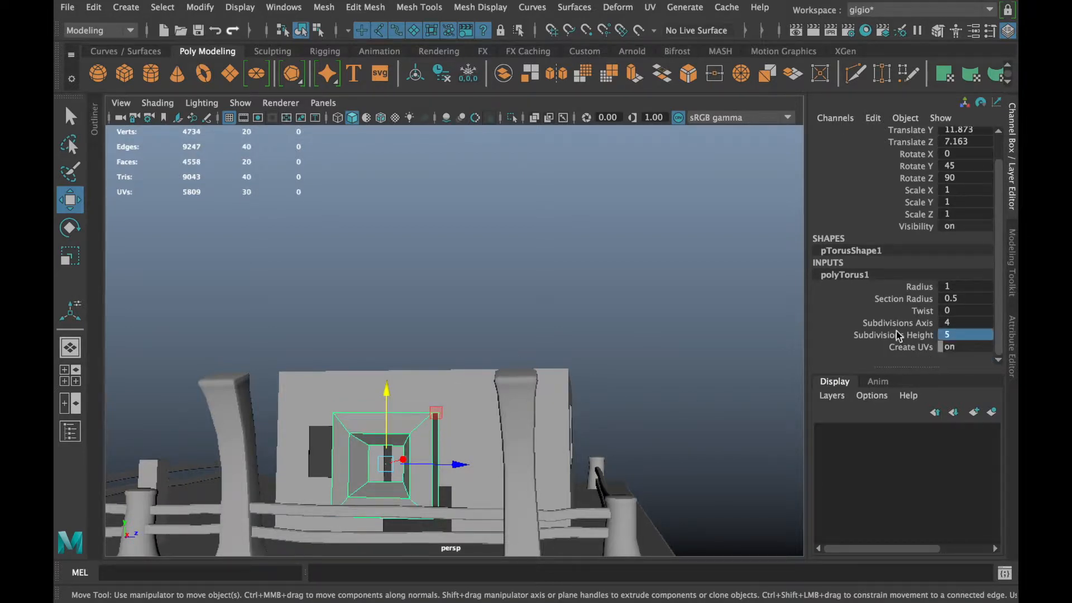
{"action": "left_click", "coordinate": [892, 303]}
{"action": "middle_click_drag", "start_coordinate": [642, 302], "coordinate": [601, 300]}
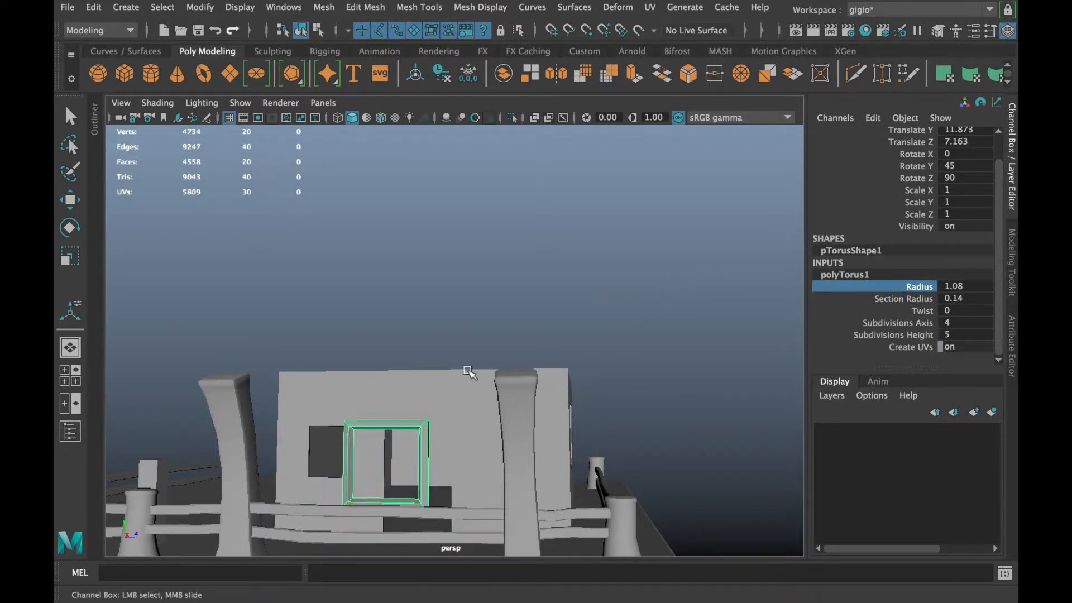
{"action": "middle_click_drag", "start_coordinate": [648, 298], "coordinate": [645, 297]}
Select the square frame together with the outer building shell and isolate them
{"action": "left_click_drag", "start_coordinate": [436, 435], "coordinate": [469, 465], "text": "alt"}
{"action": "key", "text": "w"}
{"action": "left_click_drag", "start_coordinate": [443, 522], "coordinate": [419, 447], "text": "alt"}
{"action": "right_click_drag", "start_coordinate": [436, 444], "coordinate": [526, 444], "text": "alt"}
{"action": "left_click_drag", "start_coordinate": [526, 444], "coordinate": [510, 421], "text": "alt"}
{"action": "left_click", "coordinate": [510, 421]}
{"action": "left_click", "coordinate": [232, 443], "text": "shift"}
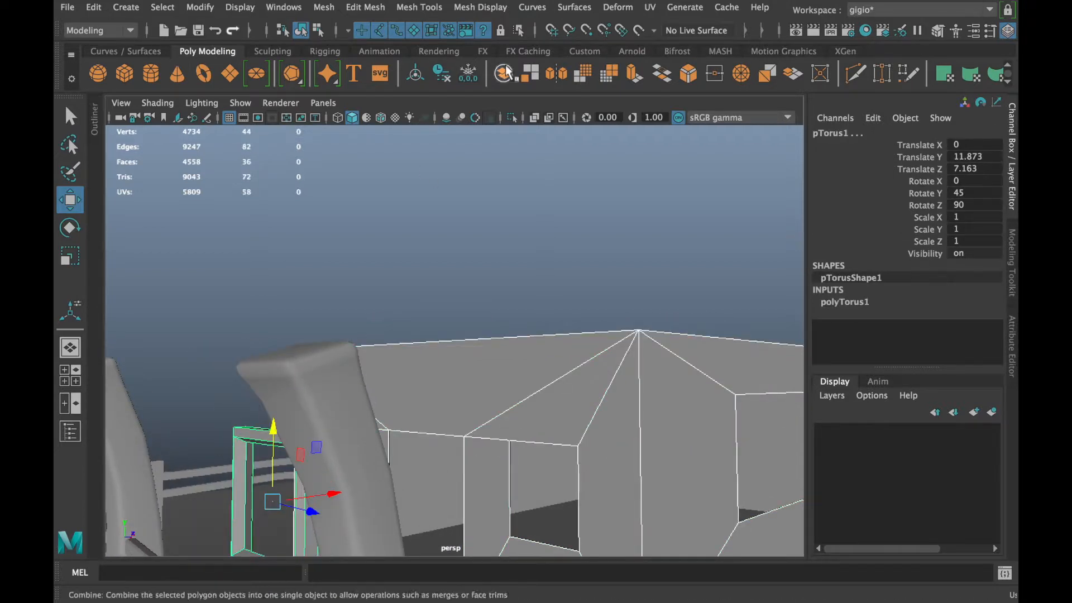
{"action": "left_click", "coordinate": [510, 118]}
{"action": "middle_click_drag", "start_coordinate": [393, 404], "coordinate": [438, 314], "text": "alt"}
{"action": "left_click_drag", "start_coordinate": [438, 313], "coordinate": [389, 398], "text": "alt"}
{"action": "key", "text": "ctrl+z"}
Move the frame against the front wall at X 2.34 and over the doorway at Z 7.223
{"action": "left_click", "coordinate": [240, 398]}
{"action": "left_click", "coordinate": [258, 398]}
{"action": "left_click_drag", "start_coordinate": [314, 412], "coordinate": [478, 361]}
{"action": "scroll", "coordinate": [467, 376], "scroll_direction": "up", "scroll_amount": 2}
{"action": "left_click_drag", "start_coordinate": [473, 244], "coordinate": [477, 195]}
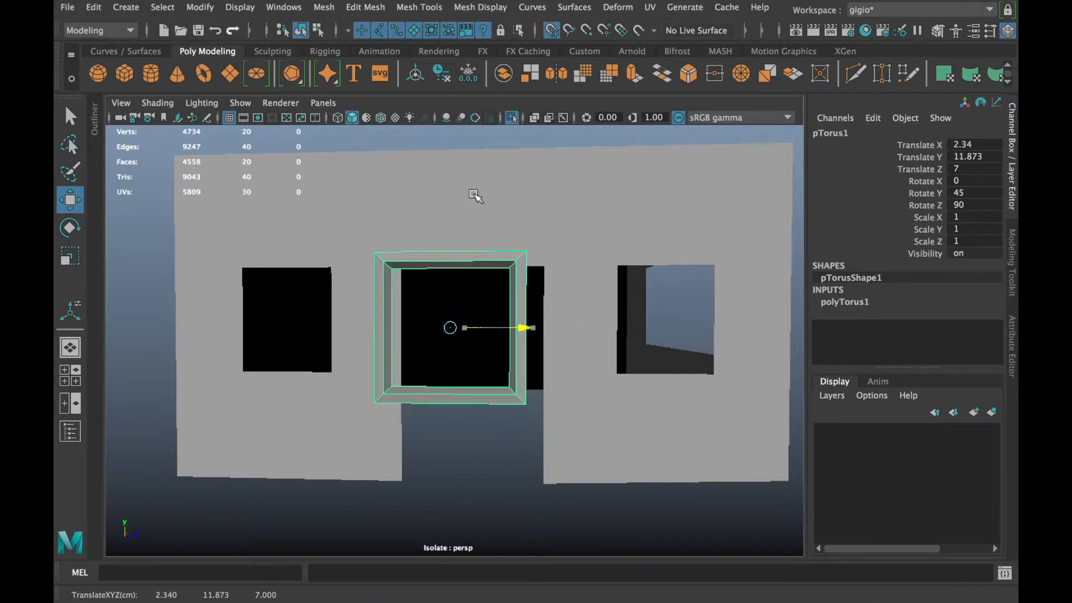
{"action": "scroll", "coordinate": [562, 315], "scroll_direction": "up", "scroll_amount": 3}
{"action": "left_click_drag", "start_coordinate": [527, 327], "coordinate": [554, 326]}
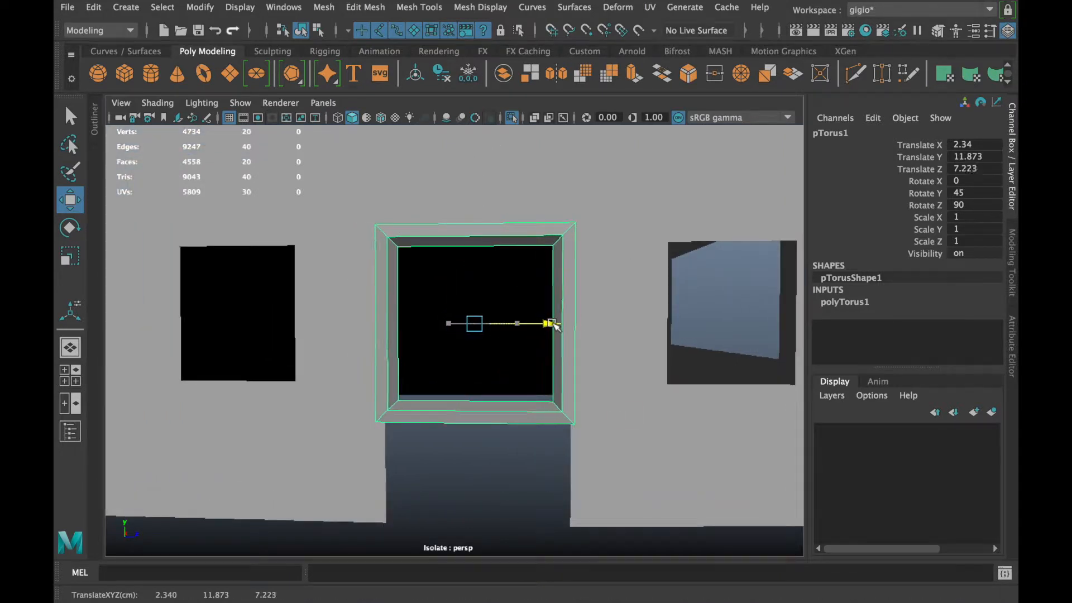
Flip the side view to face the building's front wall, maximize it and frame the square door frame
{"action": "key", "text": "space"}
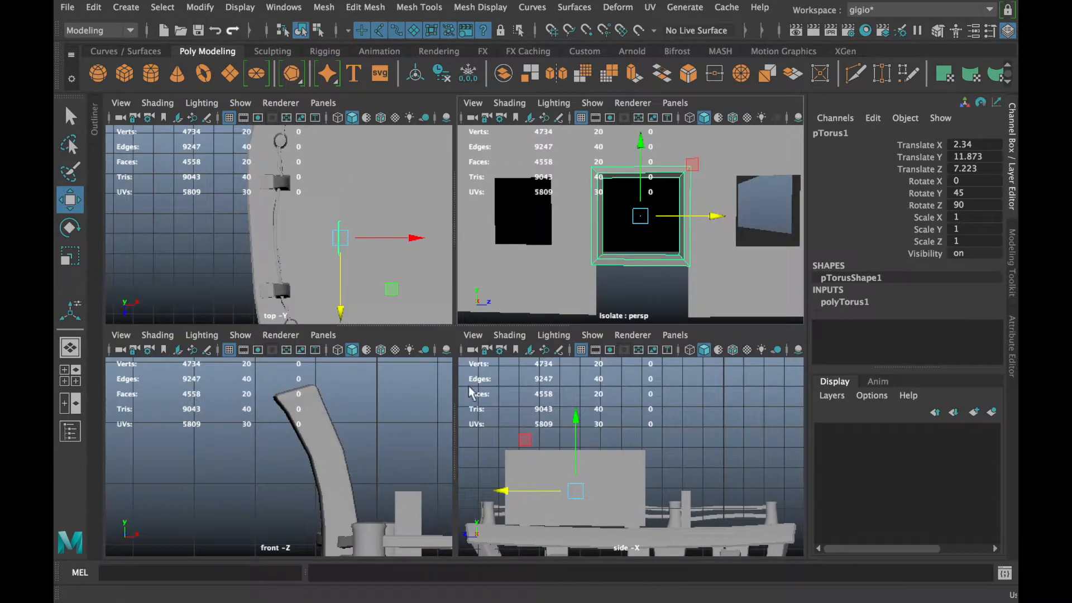
{"action": "scroll", "coordinate": [313, 492], "scroll_direction": "down", "scroll_amount": 8}
{"action": "scroll", "coordinate": [692, 441], "scroll_direction": "up", "scroll_amount": 6}
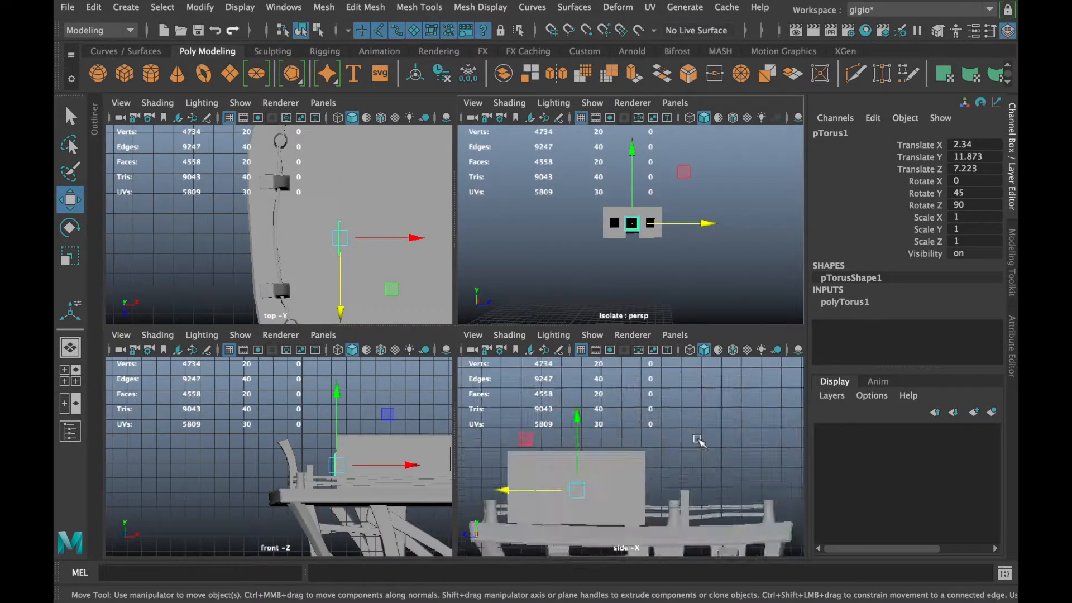
{"action": "scroll", "coordinate": [705, 439], "scroll_direction": "down", "scroll_amount": 3}
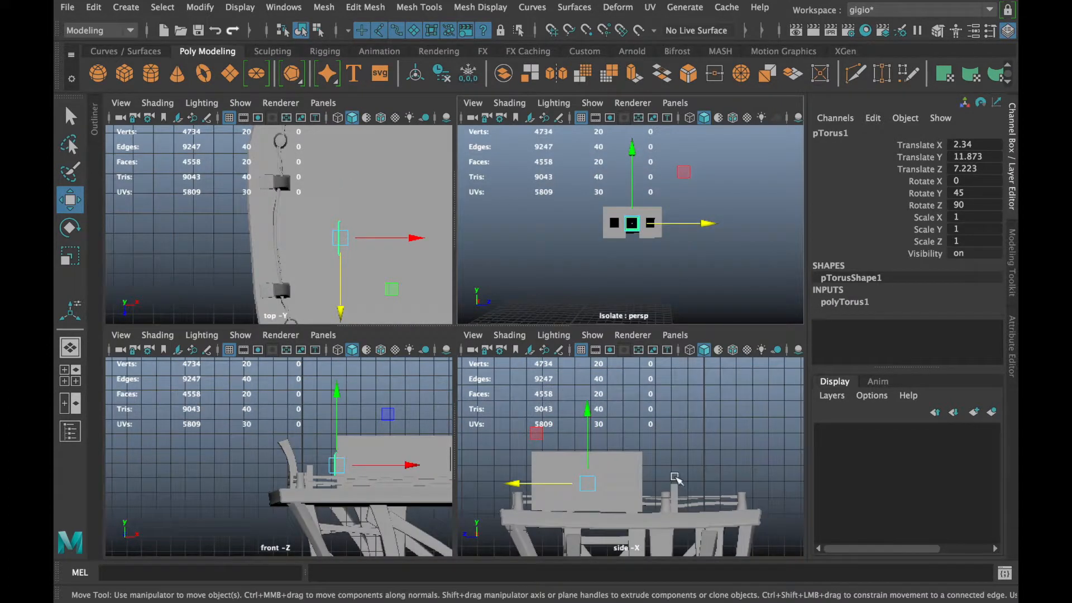
{"action": "scroll", "coordinate": [337, 460], "scroll_direction": "up", "scroll_amount": 5}
{"action": "middle_click_drag", "start_coordinate": [313, 462], "coordinate": [154, 438], "text": "alt"}
{"action": "middle_click_drag", "start_coordinate": [695, 456], "coordinate": [711, 428], "text": "alt"}
{"action": "scroll", "coordinate": [709, 432], "scroll_direction": "down", "scroll_amount": 4}
{"action": "scroll", "coordinate": [699, 435], "scroll_direction": "up", "scroll_amount": 7}
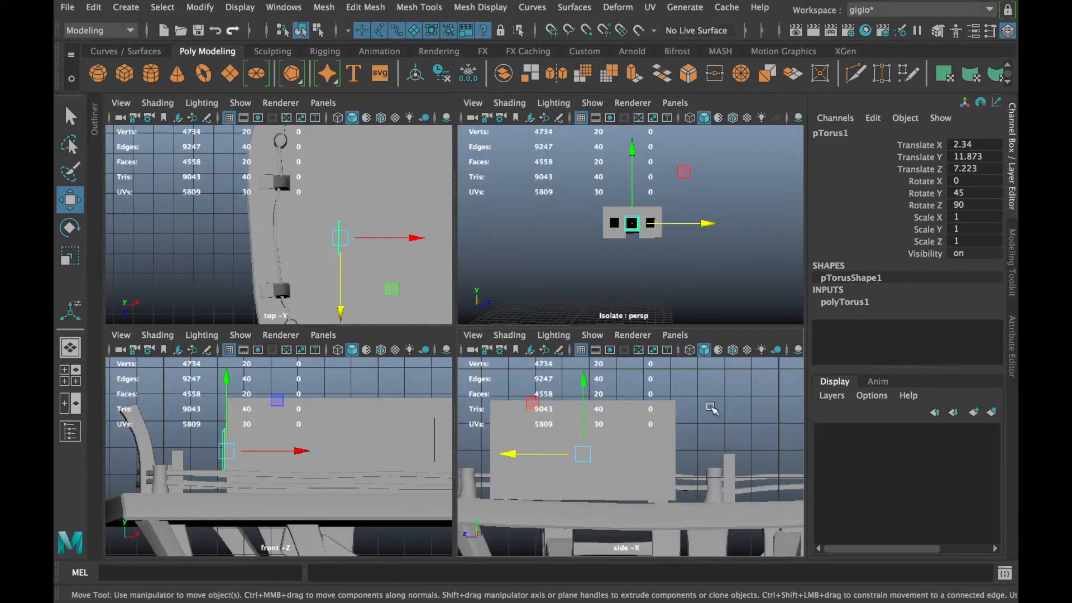
{"action": "left_click", "coordinate": [473, 336]}
{"action": "mouse_move", "coordinate": [560, 366]}
{"action": "left_click", "coordinate": [687, 376]}
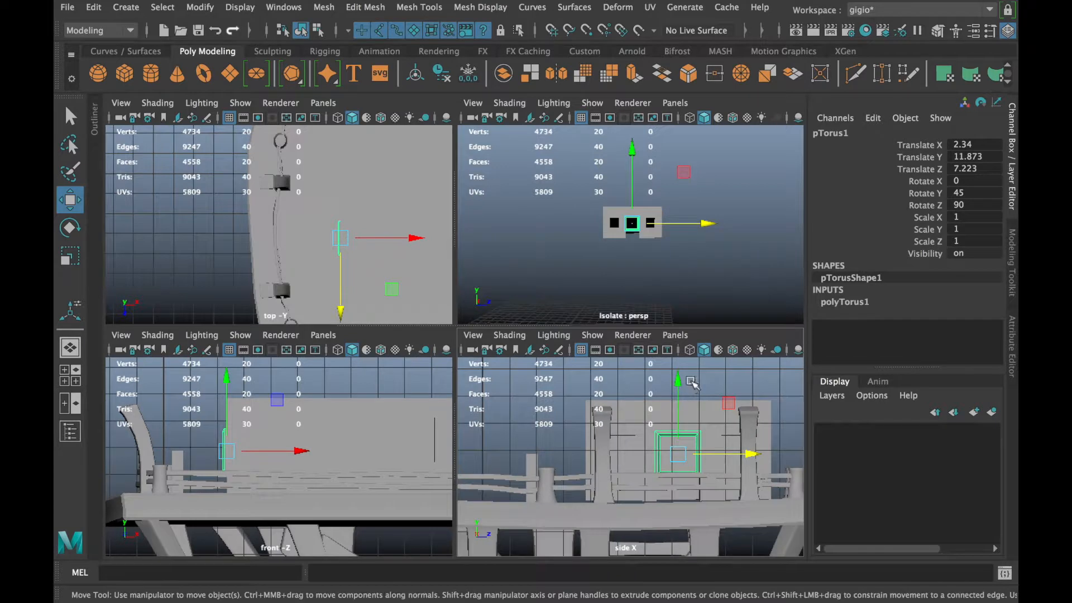
{"action": "key", "text": "space"}
{"action": "key", "text": "f"}
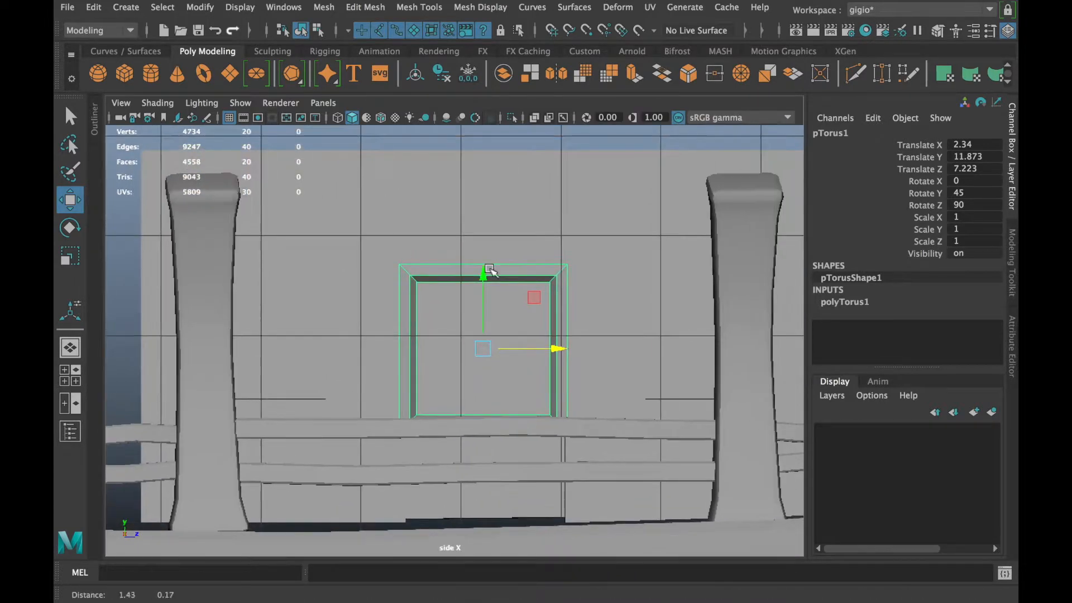
Show wireframe on shaded, isolate the frame with the building and centre the frame on the doorway at Z 7.246
{"action": "left_click", "coordinate": [381, 118]}
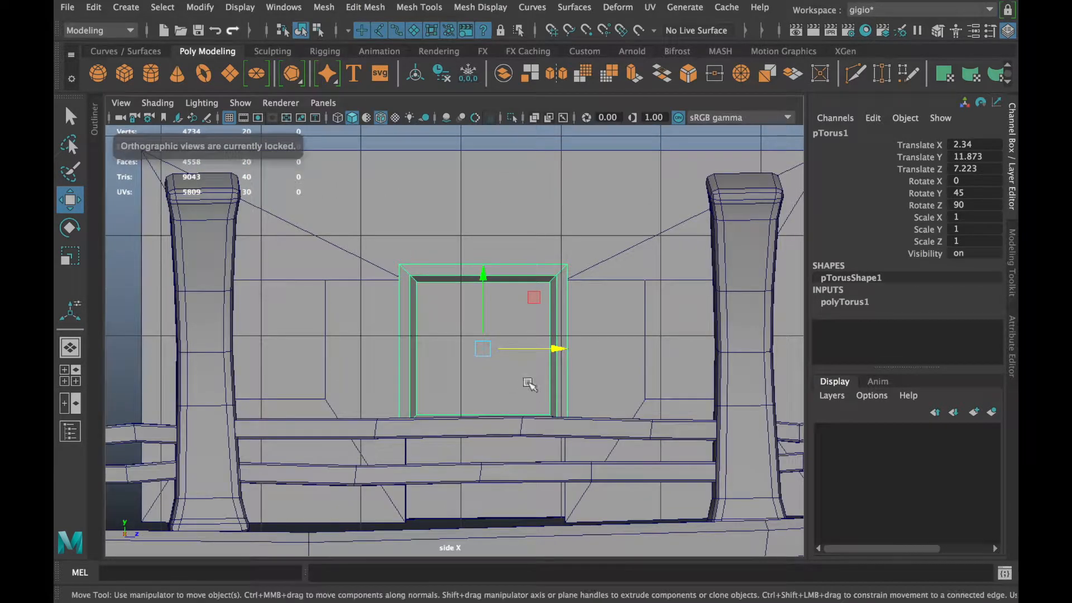
{"action": "left_click", "coordinate": [567, 280], "text": "shift"}
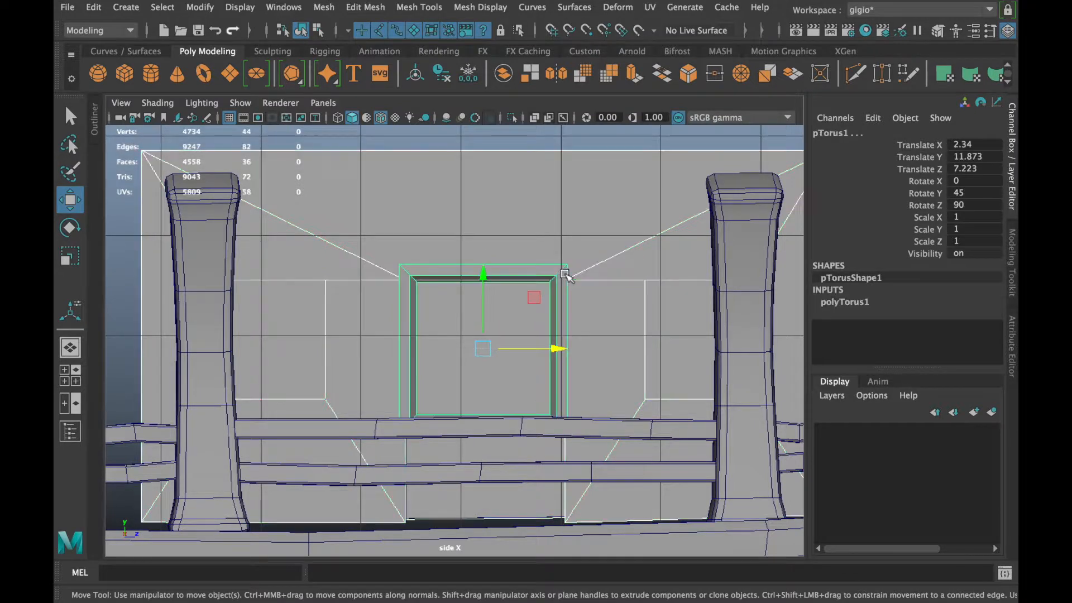
{"action": "left_click", "coordinate": [511, 118]}
{"action": "mouse_move", "coordinate": [552, 355]}
{"action": "left_mouse_down"}
{"action": "mouse_move", "coordinate": [565, 352]}
{"action": "mouse_move", "coordinate": [556, 352]}
{"action": "left_mouse_up"}
{"action": "key", "text": "ctrl+z"}
{"action": "left_click", "coordinate": [536, 420]}
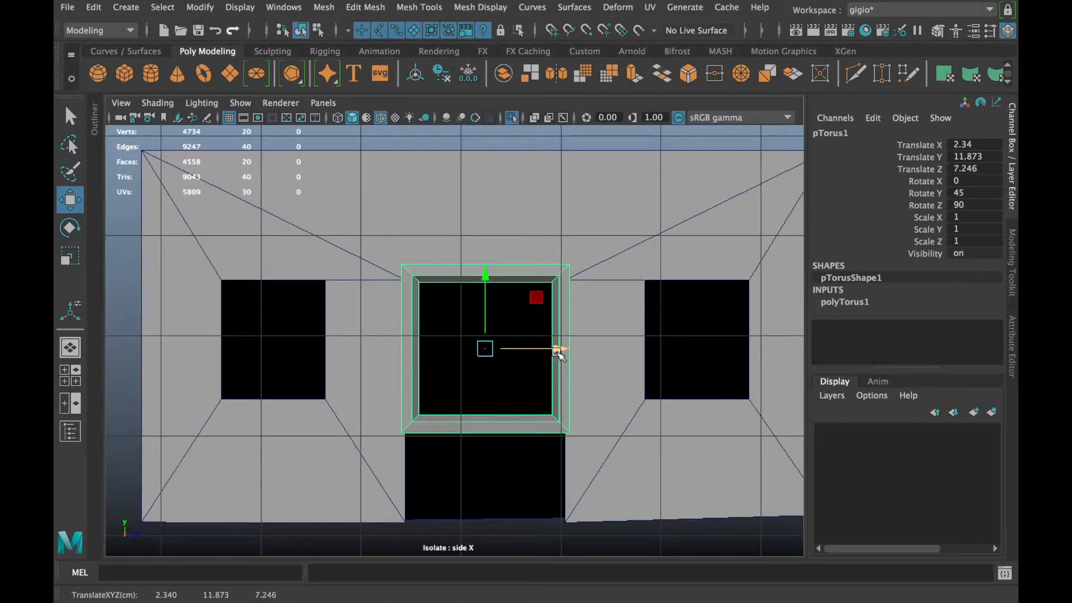
{"action": "right_click_drag", "start_coordinate": [501, 411], "coordinate": [503, 423]}
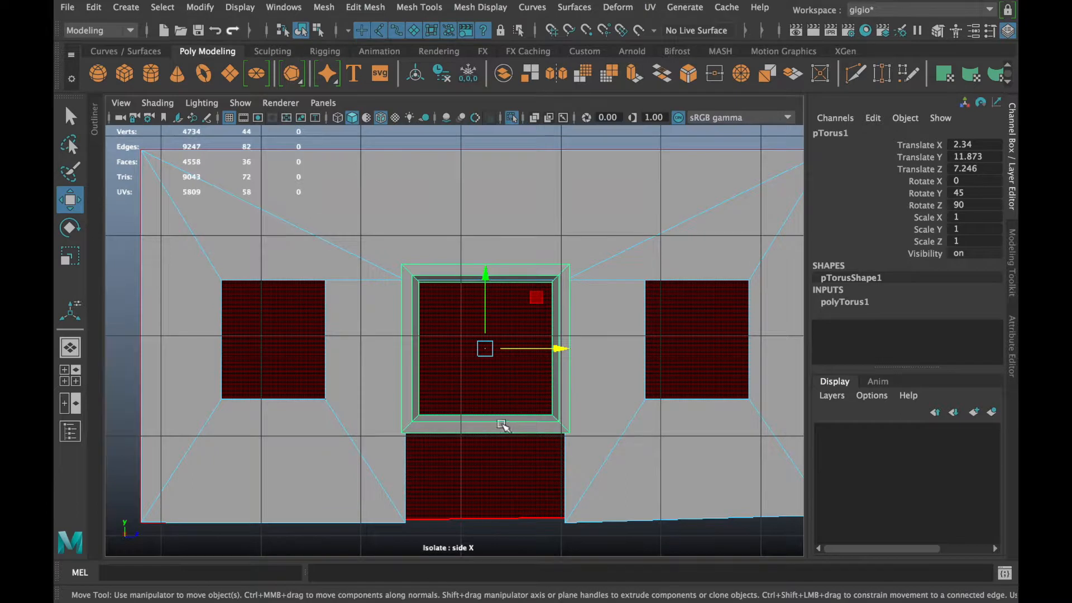
{"action": "left_click", "coordinate": [507, 140]}
{"action": "right_click_drag", "start_coordinate": [175, 172], "coordinate": [223, 152]}
{"action": "left_click", "coordinate": [122, 309]}
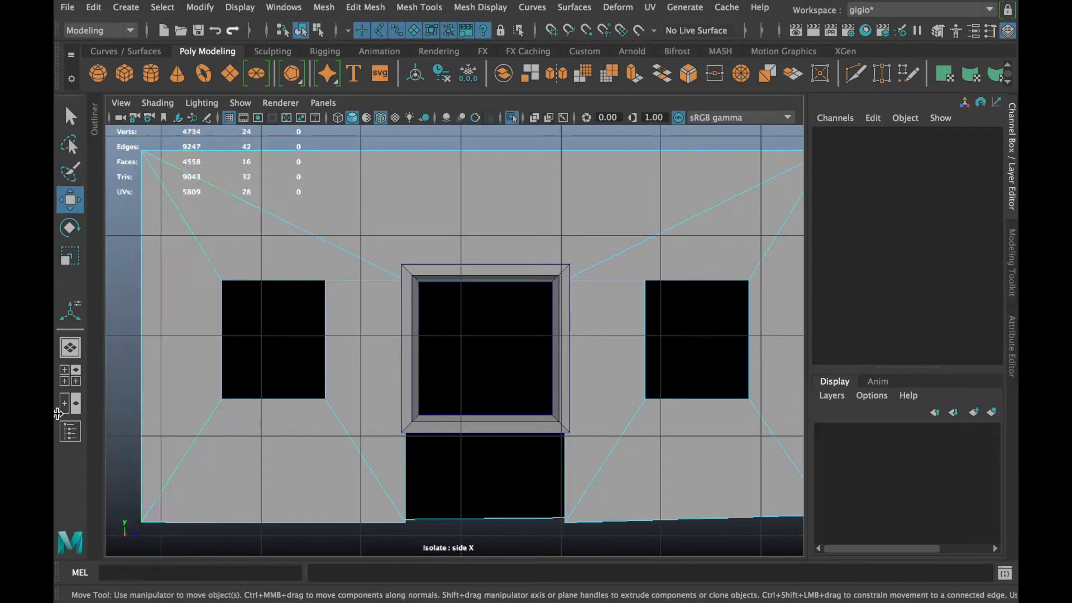
Delete the bottom side faces of the square door frame so that it stays open across the threshold
{"action": "left_click", "coordinate": [447, 428]}
{"action": "right_click_drag", "start_coordinate": [448, 174], "coordinate": [452, 217]}
{"action": "left_click", "coordinate": [475, 426]}
{"action": "left_click_drag", "start_coordinate": [480, 357], "coordinate": [477, 464]}
{"action": "key", "text": "Delete"}
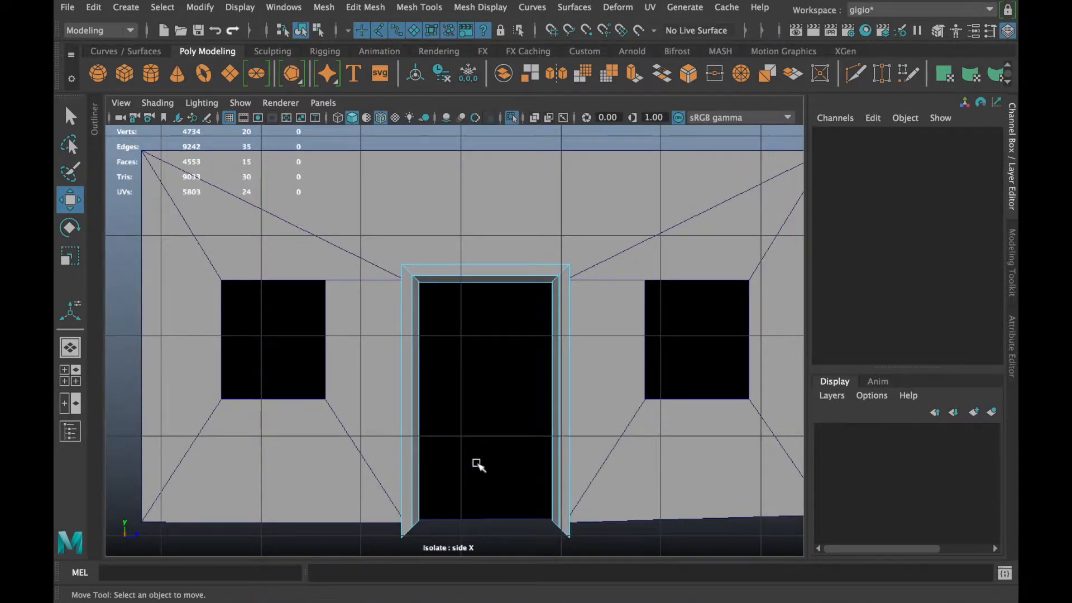
Flatten the bottom vertices of the door frame's leg near Z 8.034 and raise them to the wall's base at Y 10.133
{"action": "scroll", "coordinate": [522, 454], "scroll_direction": "up", "scroll_amount": 3}
{"action": "middle_click_drag", "start_coordinate": [521, 454], "coordinate": [440, 246], "text": "alt"}
{"action": "scroll", "coordinate": [500, 425], "scroll_direction": "up", "scroll_amount": 6}
{"action": "middle_click_drag", "start_coordinate": [492, 418], "coordinate": [382, 357], "text": "alt"}
{"action": "scroll", "coordinate": [412, 383], "scroll_direction": "up", "scroll_amount": 4}
{"action": "right_click_drag", "start_coordinate": [495, 189], "coordinate": [420, 173]}
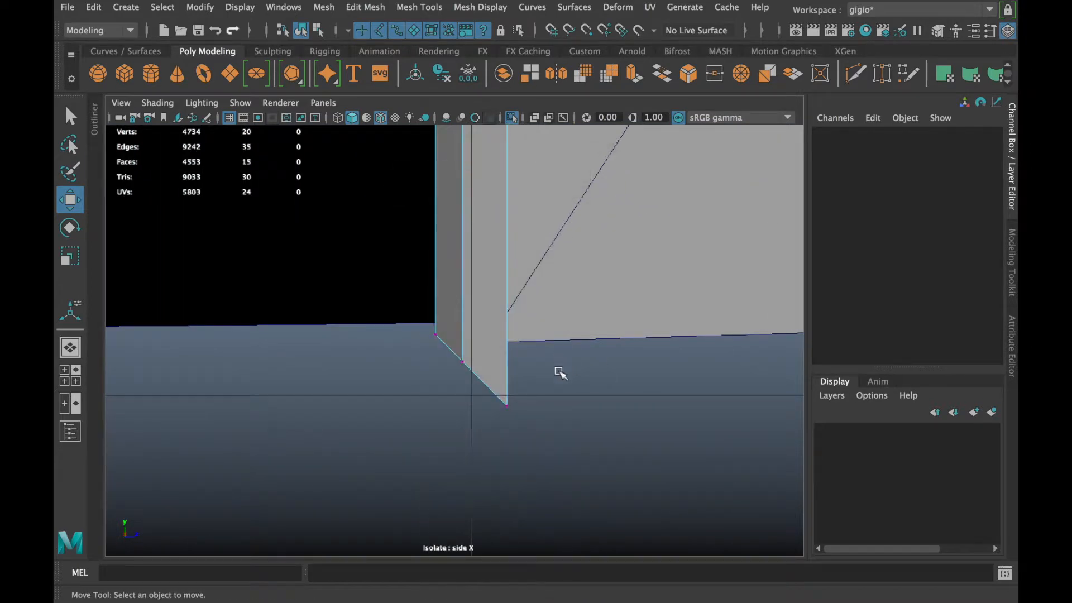
{"action": "left_click_drag", "start_coordinate": [561, 352], "coordinate": [407, 483]}
{"action": "left_click_drag", "start_coordinate": [489, 311], "coordinate": [466, 475]}
{"action": "key", "text": "r"}
{"action": "key", "text": "w"}
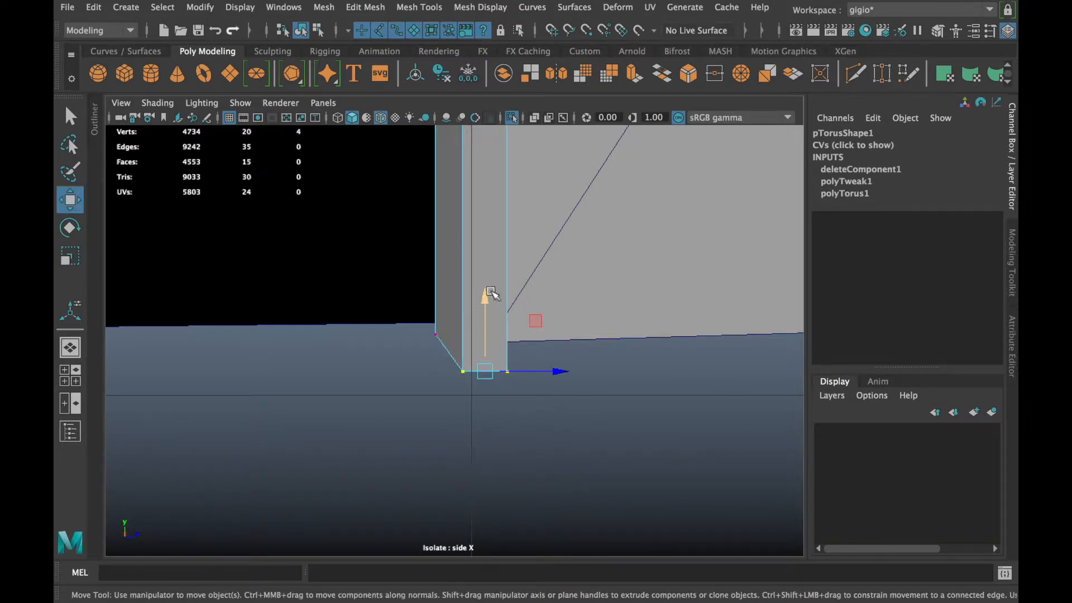
{"action": "left_click_drag", "start_coordinate": [484, 292], "coordinate": [484, 215]}
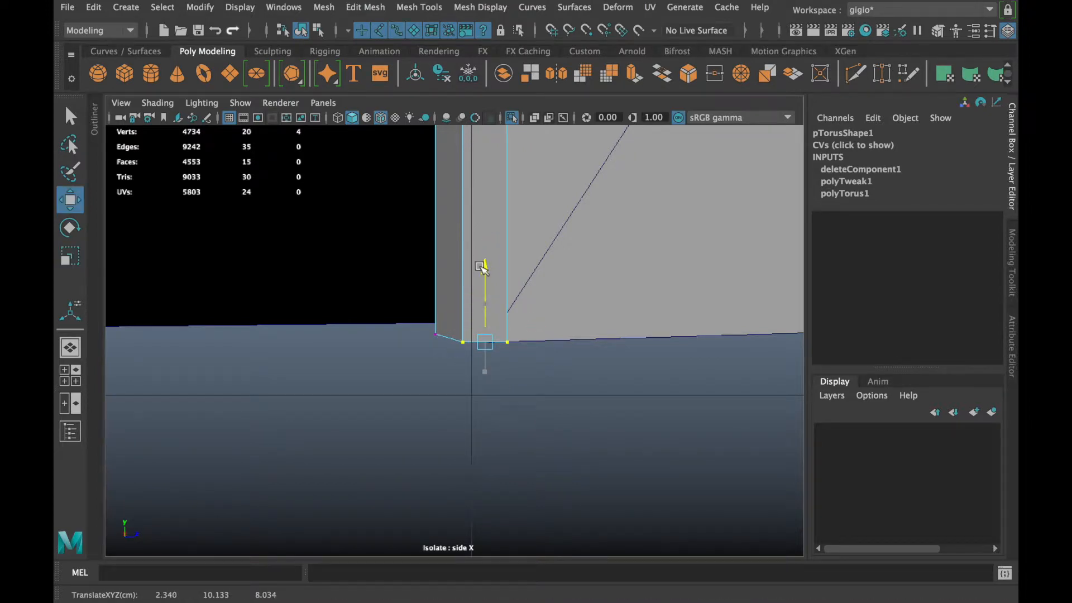
{"action": "left_click_drag", "start_coordinate": [415, 317], "coordinate": [436, 347]}
{"action": "left_click_drag", "start_coordinate": [437, 271], "coordinate": [454, 322]}
Flatten the bottom vertices of the opposite door-frame leg near Z 6.491 in line with the wall's base
{"action": "middle_click_drag", "start_coordinate": [340, 385], "coordinate": [643, 374], "text": "alt"}
{"action": "middle_click_drag", "start_coordinate": [397, 395], "coordinate": [498, 397], "text": "alt"}
{"action": "left_click_drag", "start_coordinate": [410, 439], "coordinate": [411, 440]}
{"action": "key", "text": "r"}
{"action": "mouse_move", "coordinate": [273, 292]}
{"action": "left_mouse_down"}
{"action": "mouse_move", "coordinate": [245, 540]}
{"action": "mouse_move", "coordinate": [278, 275]}
{"action": "left_mouse_up"}
{"action": "key", "text": "w"}
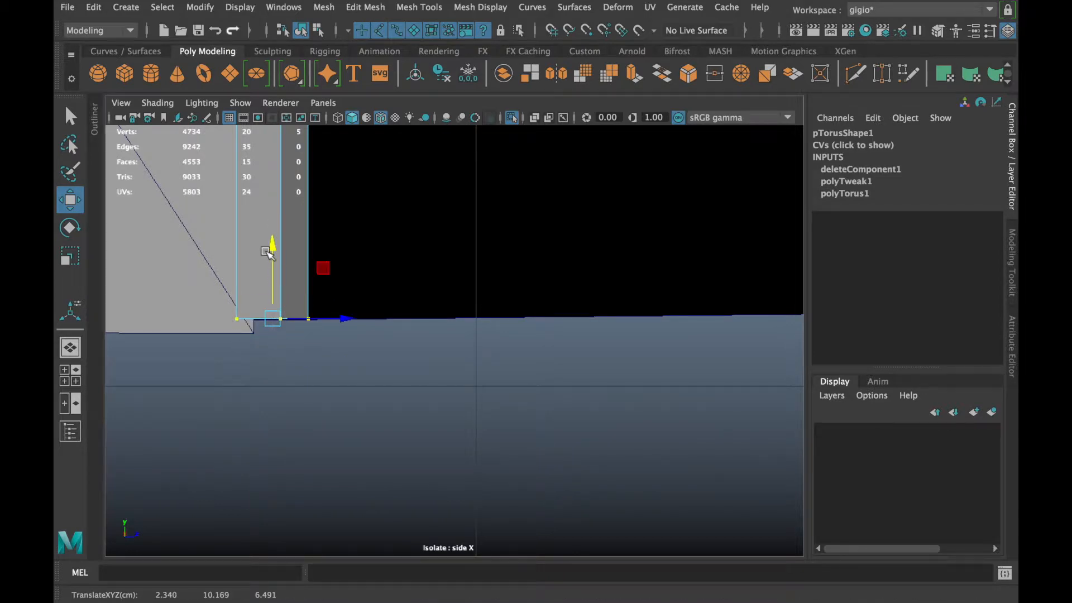
{"action": "mouse_move", "coordinate": [245, 351]}
{"action": "middle_mouse_down", "text": "alt"}
{"action": "mouse_move", "coordinate": [556, 412]}
{"action": "mouse_move", "coordinate": [396, 424]}
{"action": "mouse_move", "coordinate": [416, 409]}
{"action": "mouse_move", "coordinate": [495, 414]}
{"action": "middle_mouse_up", "text": "alt"}
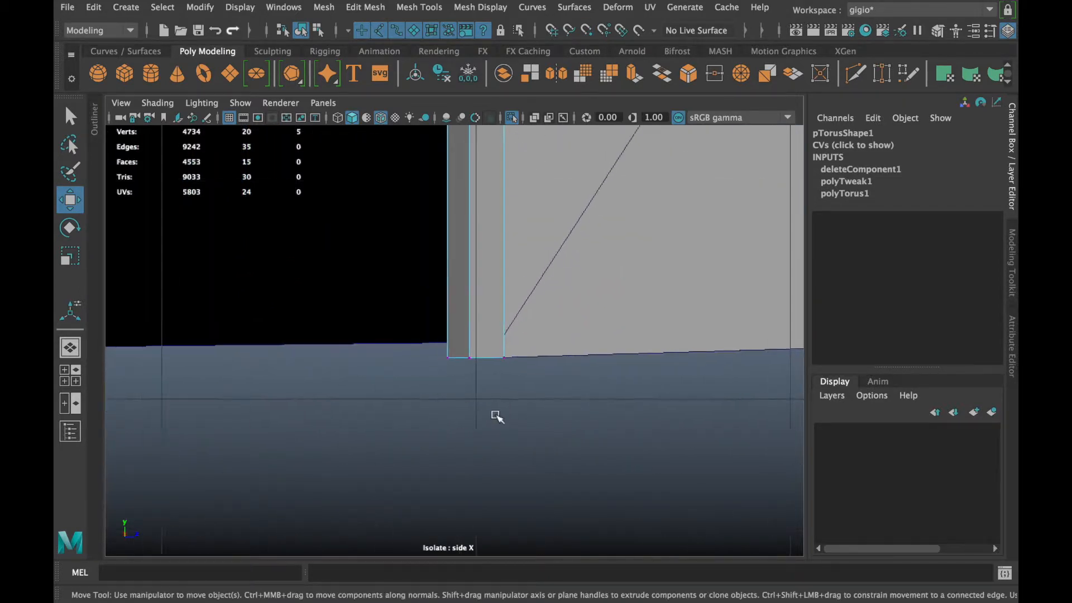
{"action": "left_click_drag", "start_coordinate": [408, 325], "coordinate": [581, 430]}
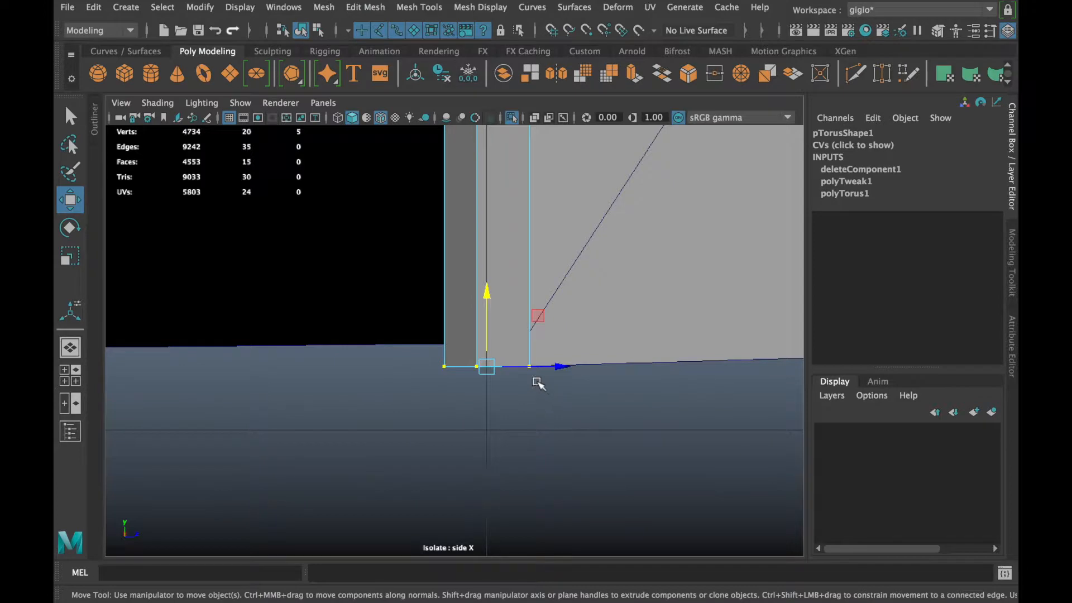
{"action": "key", "text": "r"}
{"action": "left_click", "coordinate": [517, 416]}
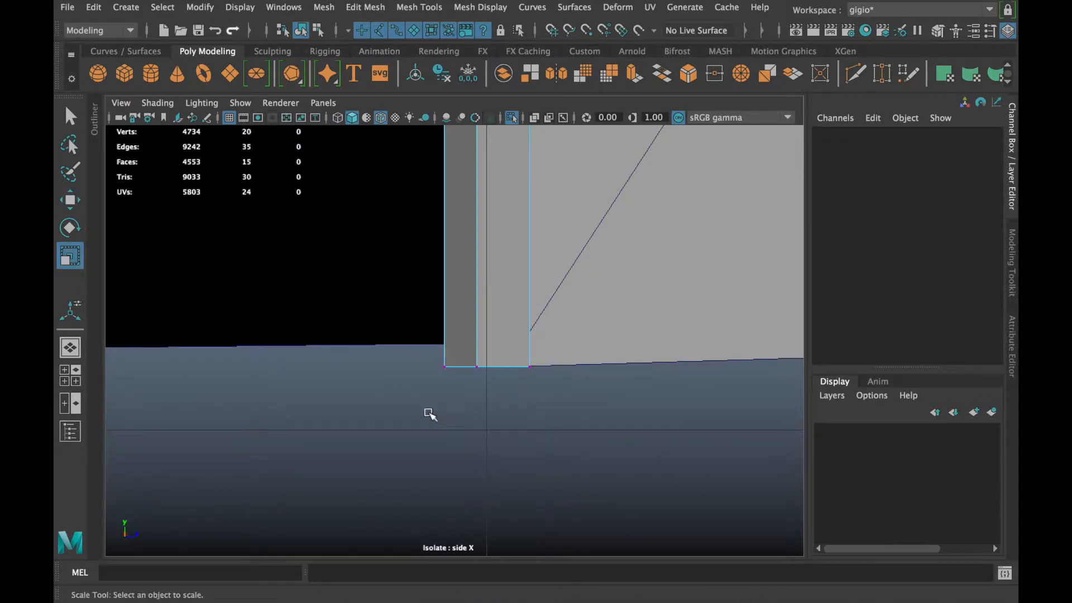
Return the door frame to object mode and maximize the perspective view
{"action": "right_click_drag", "start_coordinate": [447, 417], "coordinate": [375, 413], "text": "alt"}
{"action": "right_click_drag", "start_coordinate": [438, 271], "coordinate": [477, 152]}
{"action": "left_click", "coordinate": [481, 176]}
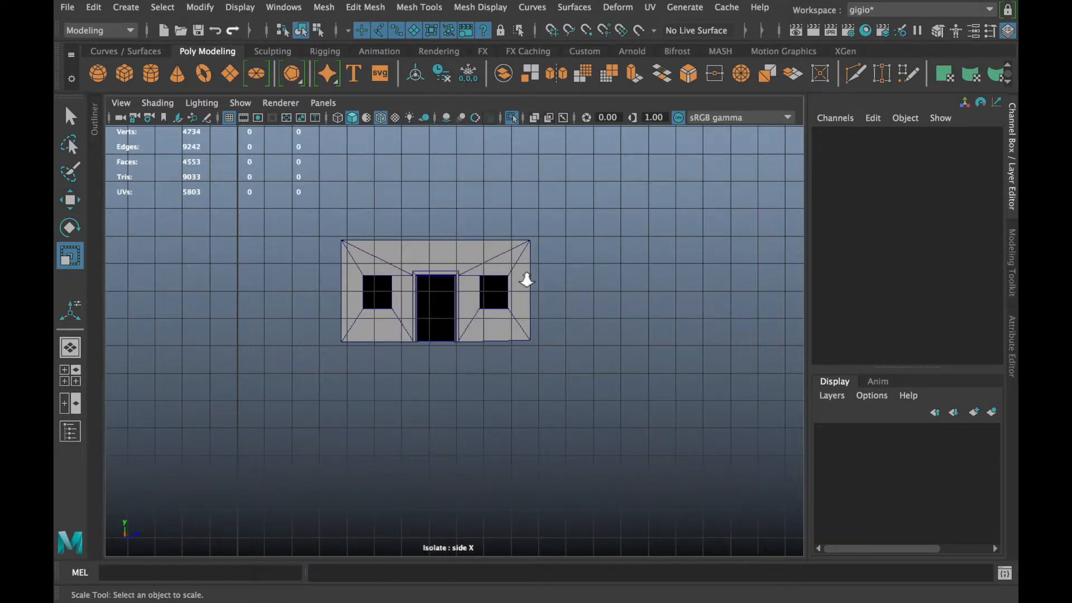
{"action": "scroll", "coordinate": [469, 146], "scroll_direction": "up", "scroll_amount": 2}
{"action": "key", "text": "space"}
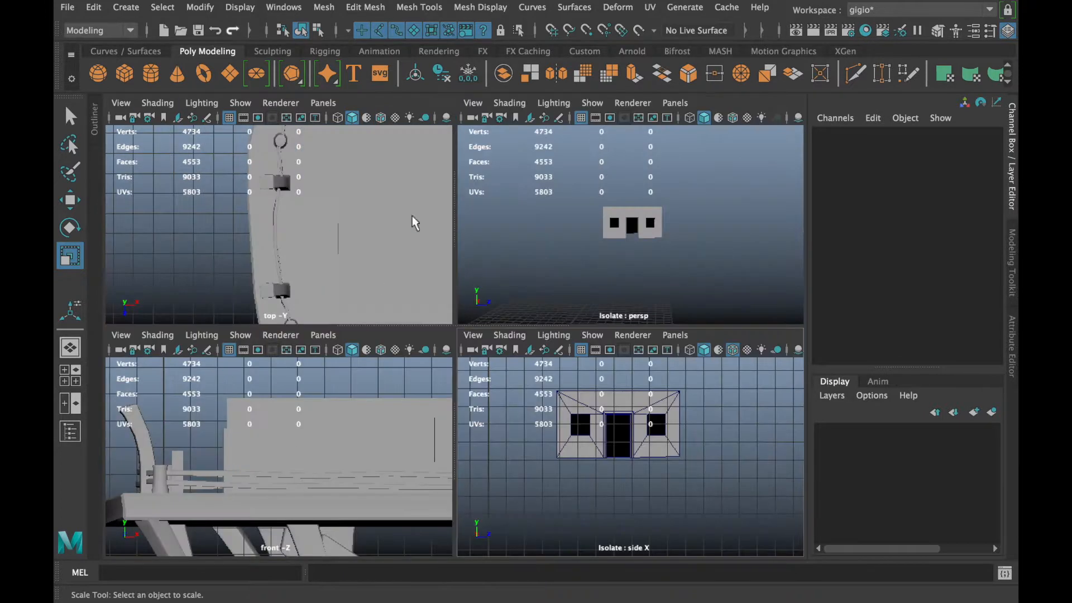
{"action": "key", "text": "space"}
Select the door frame and examine from several angles how it fits around the doorway
{"action": "right_click_drag", "start_coordinate": [354, 311], "coordinate": [279, 387], "text": "alt"}
{"action": "left_click_drag", "start_coordinate": [279, 388], "coordinate": [301, 399], "text": "alt"}
{"action": "right_click_drag", "start_coordinate": [167, 378], "coordinate": [288, 403], "text": "alt"}
{"action": "left_click_drag", "start_coordinate": [288, 403], "coordinate": [314, 416], "text": "alt"}
{"action": "left_click", "coordinate": [320, 415]}
{"action": "mouse_move", "coordinate": [492, 416]}
{"action": "right_mouse_down", "text": "alt"}
{"action": "mouse_move", "coordinate": [457, 407]}
{"action": "mouse_move", "coordinate": [503, 405]}
{"action": "right_mouse_up", "text": "alt"}
{"action": "left_click_drag", "start_coordinate": [503, 404], "coordinate": [544, 400], "text": "alt"}
{"action": "right_click_drag", "start_coordinate": [544, 399], "coordinate": [520, 402], "text": "alt"}
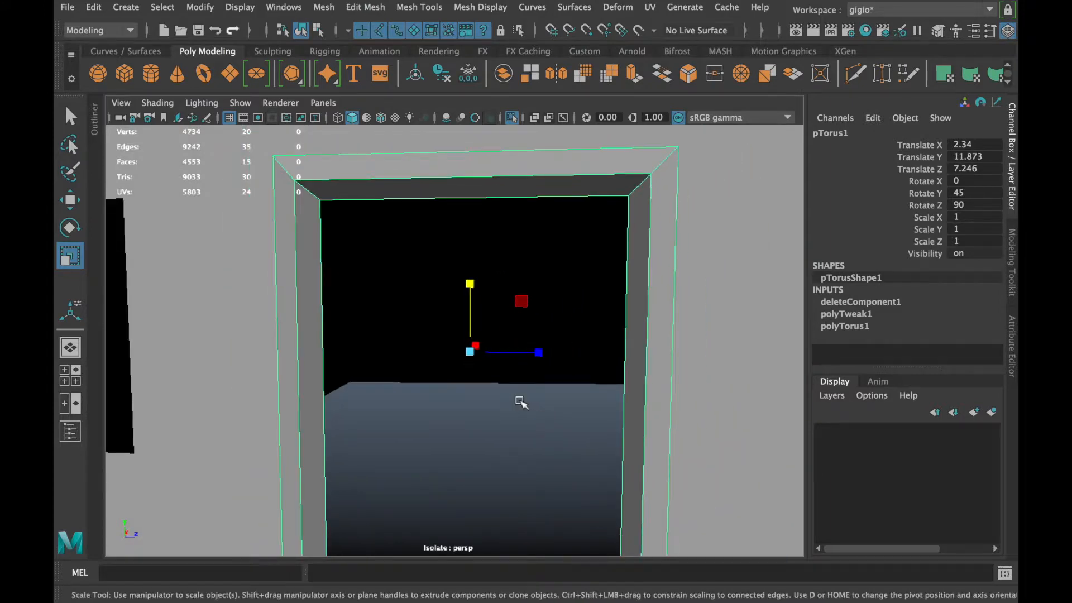
{"action": "left_click_drag", "start_coordinate": [520, 401], "coordinate": [470, 412], "text": "alt"}
{"action": "right_click_drag", "start_coordinate": [587, 407], "coordinate": [544, 409], "text": "alt"}
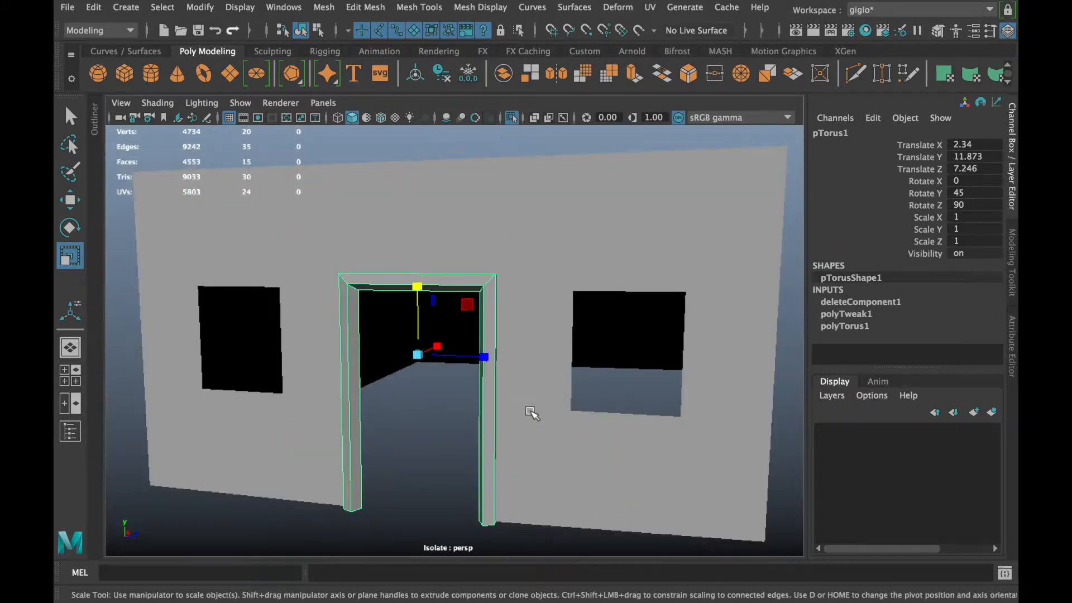
{"action": "left_click_drag", "start_coordinate": [488, 373], "coordinate": [376, 376], "text": "alt"}
{"action": "right_click_drag", "start_coordinate": [376, 376], "coordinate": [474, 405], "text": "alt"}
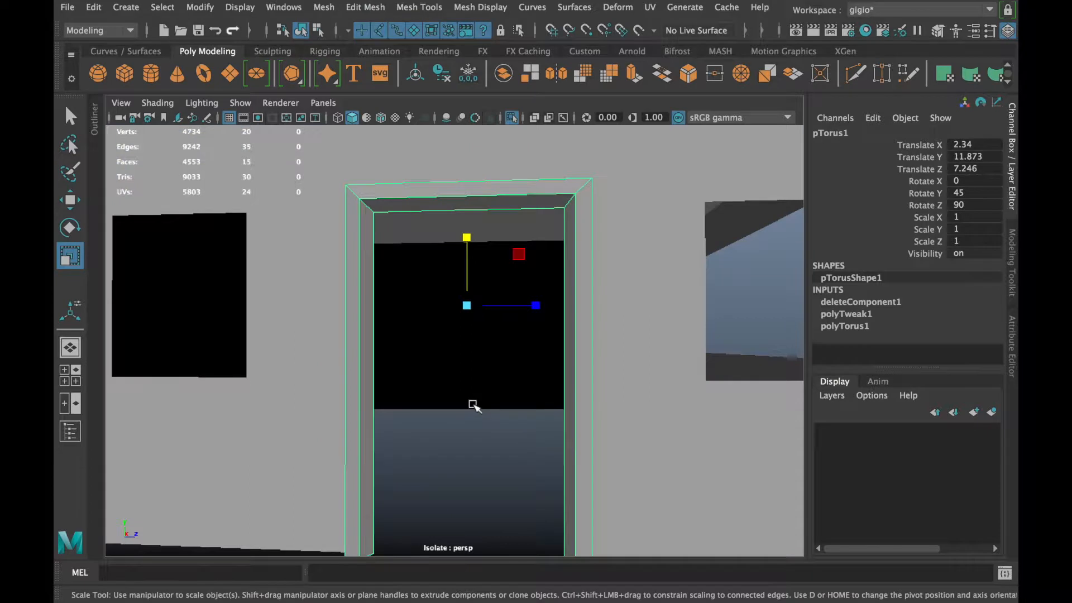
{"action": "scroll", "coordinate": [515, 421], "scroll_direction": "down", "scroll_amount": 10}
{"action": "scroll", "coordinate": [514, 432], "scroll_direction": "up", "scroll_amount": 12}
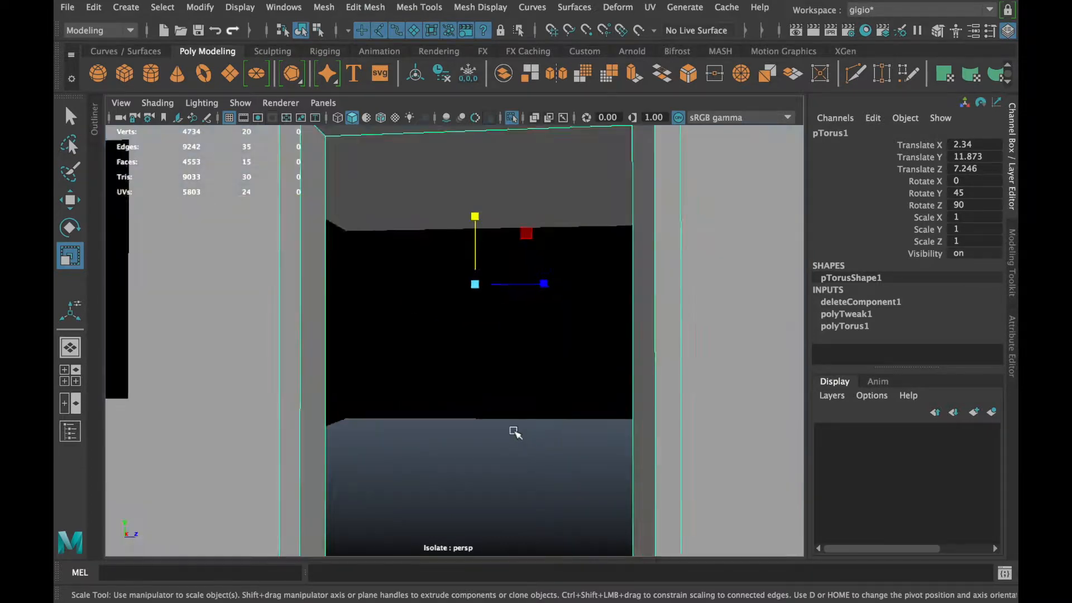
{"action": "scroll", "coordinate": [513, 436], "scroll_direction": "down", "scroll_amount": 8}
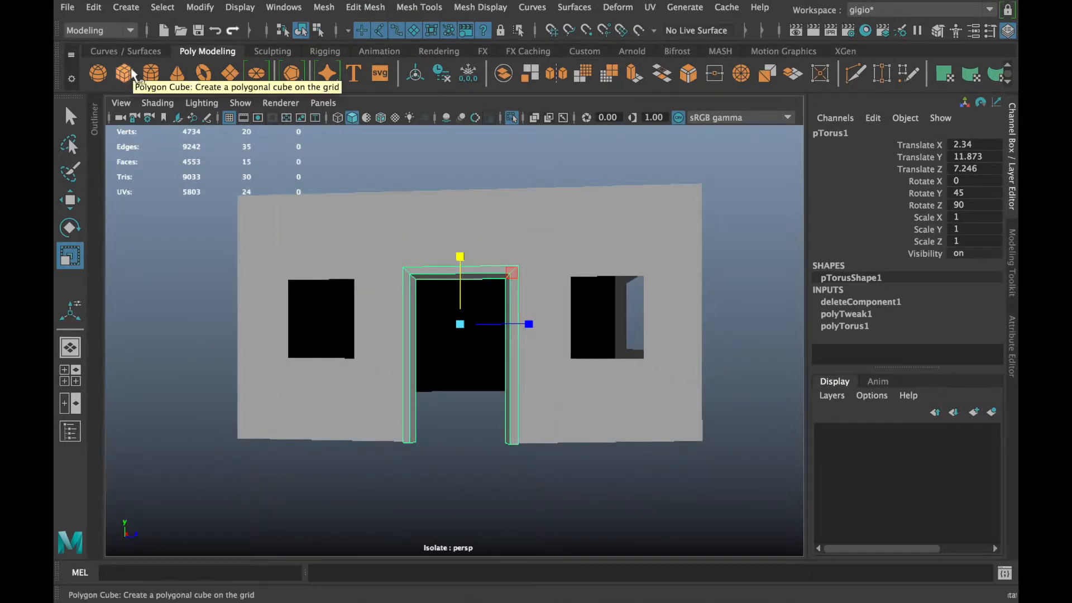
Create a second polygon torus and place it beside the house at Y 13.582, Z 3.826
{"action": "left_click", "coordinate": [199, 78]}
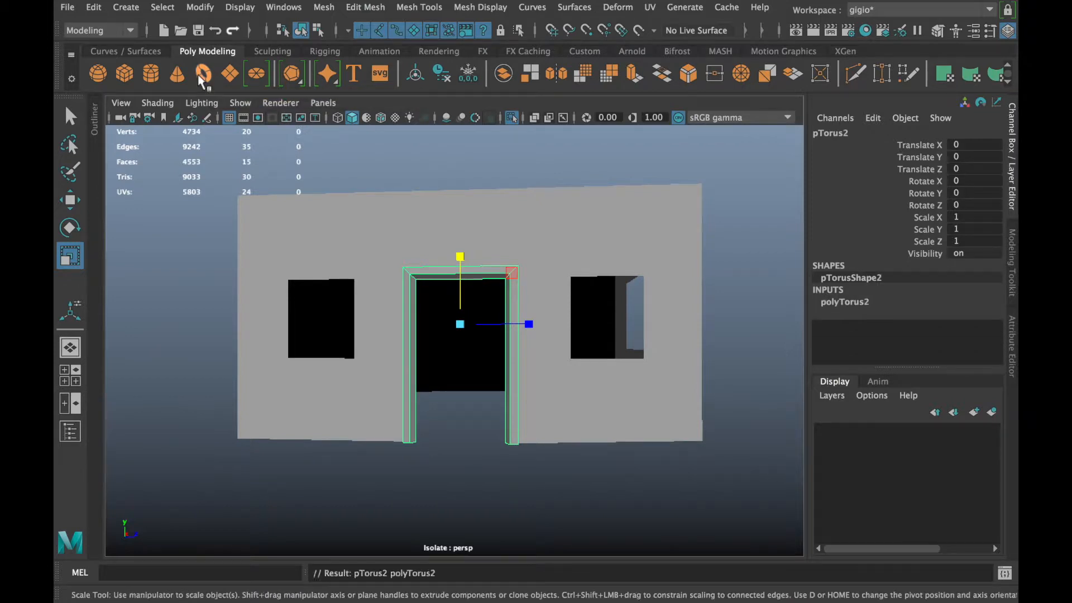
{"action": "key", "text": "w"}
{"action": "scroll", "coordinate": [521, 403], "scroll_direction": "down", "scroll_amount": 5}
{"action": "left_click_drag", "start_coordinate": [302, 512], "coordinate": [349, 233]}
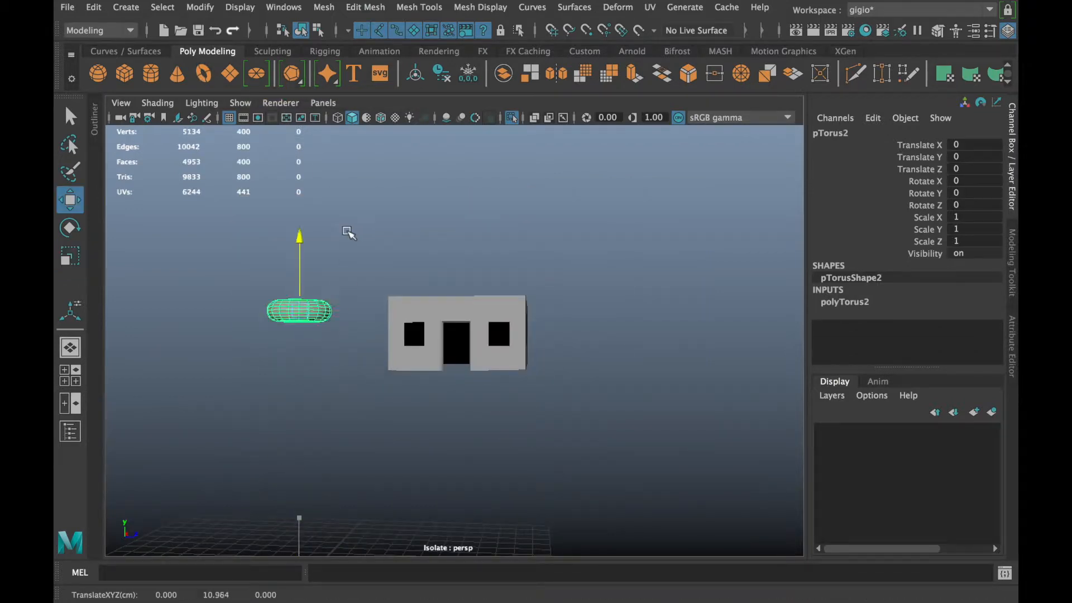
Turn the new torus into a square frame with 4 axis subdivisions and 5 height subdivisions
{"action": "left_click", "coordinate": [845, 302]}
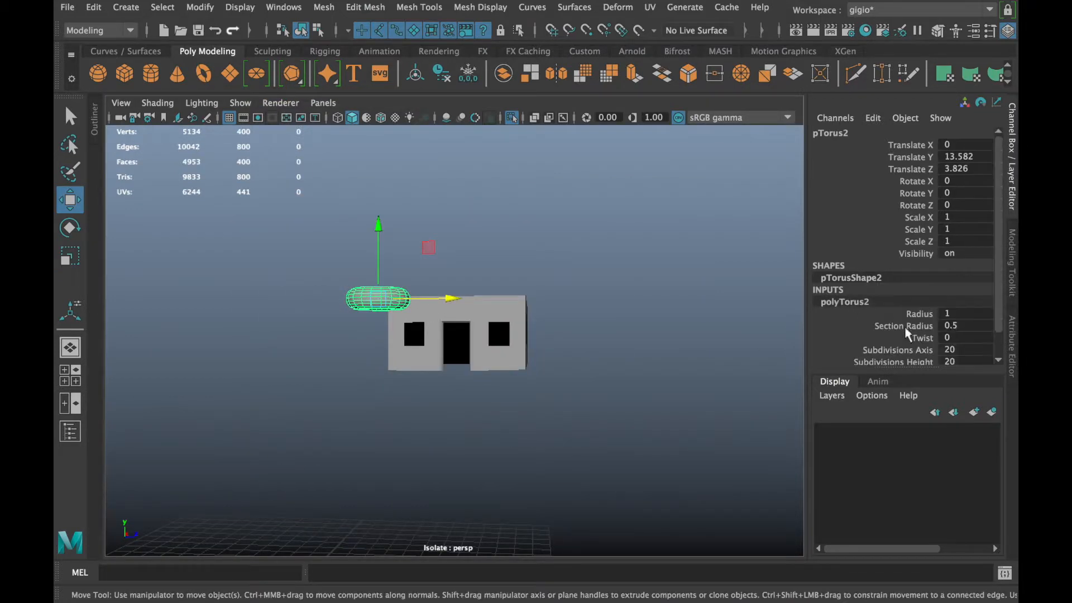
{"action": "left_click", "coordinate": [971, 362]}
{"action": "key", "text": "Return"}
{"action": "left_click_drag", "start_coordinate": [380, 386], "coordinate": [385, 447], "text": "alt"}
{"action": "right_click_drag", "start_coordinate": [385, 447], "coordinate": [469, 453], "text": "alt"}
Stand the square frame upright at Rotate Y -45 and Rotate Z 90, and move it to Y 11.913, Z 5.285
{"action": "key", "text": "e"}
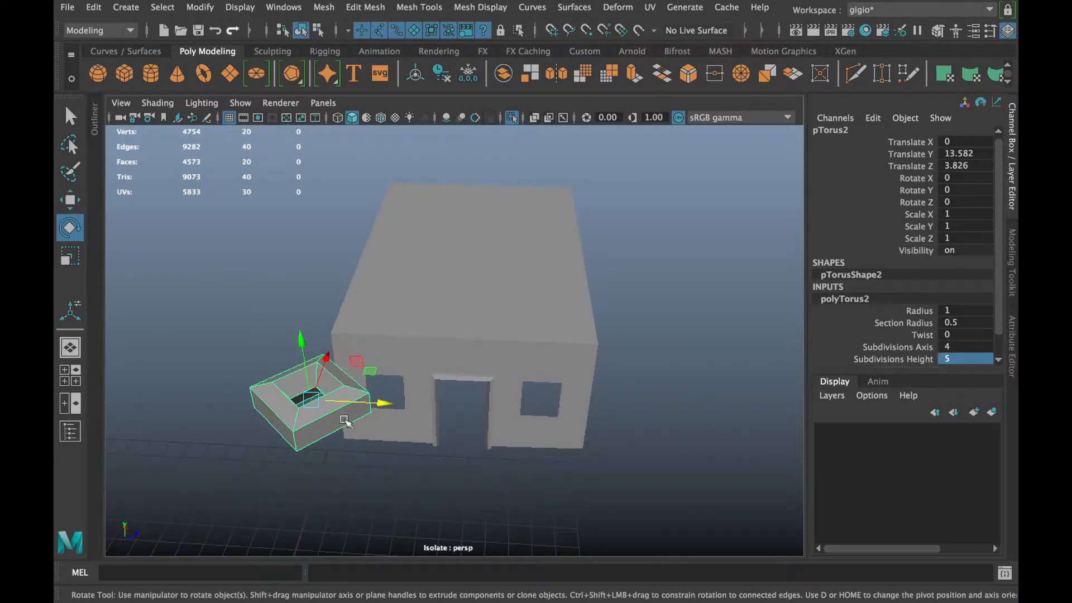
{"action": "mouse_move", "coordinate": [350, 438]}
{"action": "left_mouse_down"}
{"action": "mouse_move", "coordinate": [276, 451]}
{"action": "mouse_move", "coordinate": [298, 457]}
{"action": "mouse_move", "coordinate": [272, 479]}
{"action": "mouse_move", "coordinate": [360, 446]}
{"action": "left_mouse_up"}
{"action": "key", "text": "w"}
{"action": "key", "text": "e"}
{"action": "key", "text": "w"}
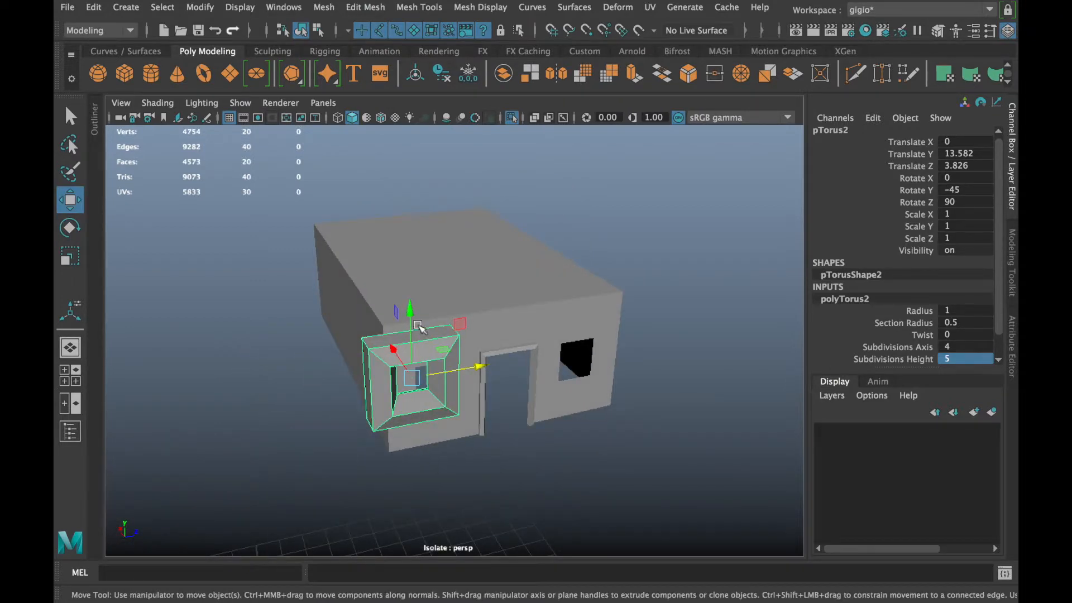
{"action": "left_click_drag", "start_coordinate": [412, 321], "coordinate": [391, 381]}
{"action": "left_click_drag", "start_coordinate": [490, 430], "coordinate": [527, 448]}
Reshape the new frame with a radius of 0.82 and a section radius of 0.36
{"action": "key", "text": "r"}
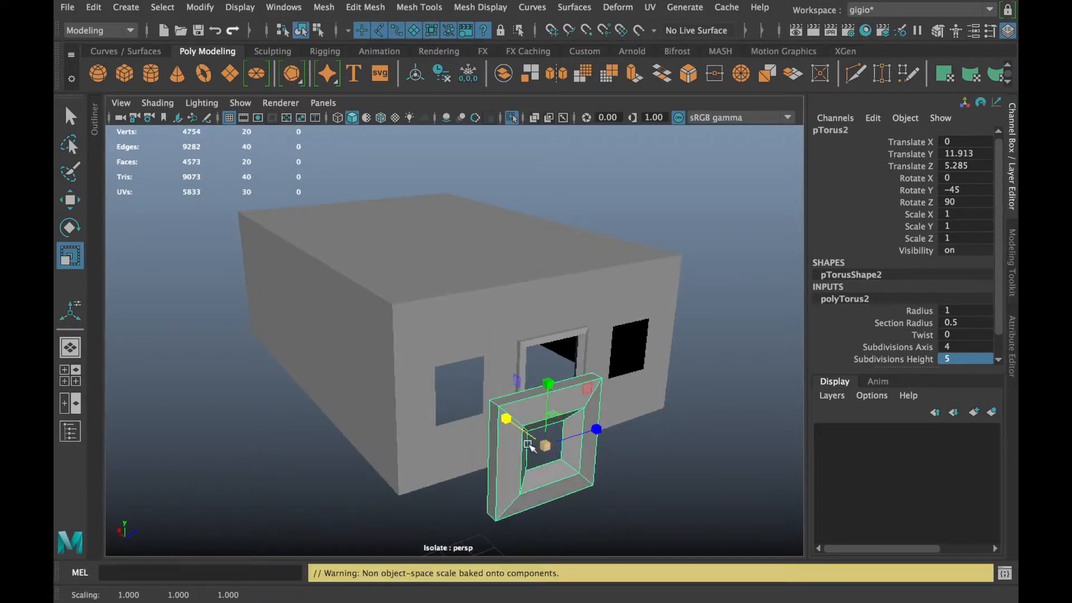
{"action": "middle_click_drag", "start_coordinate": [784, 431], "coordinate": [759, 433]}
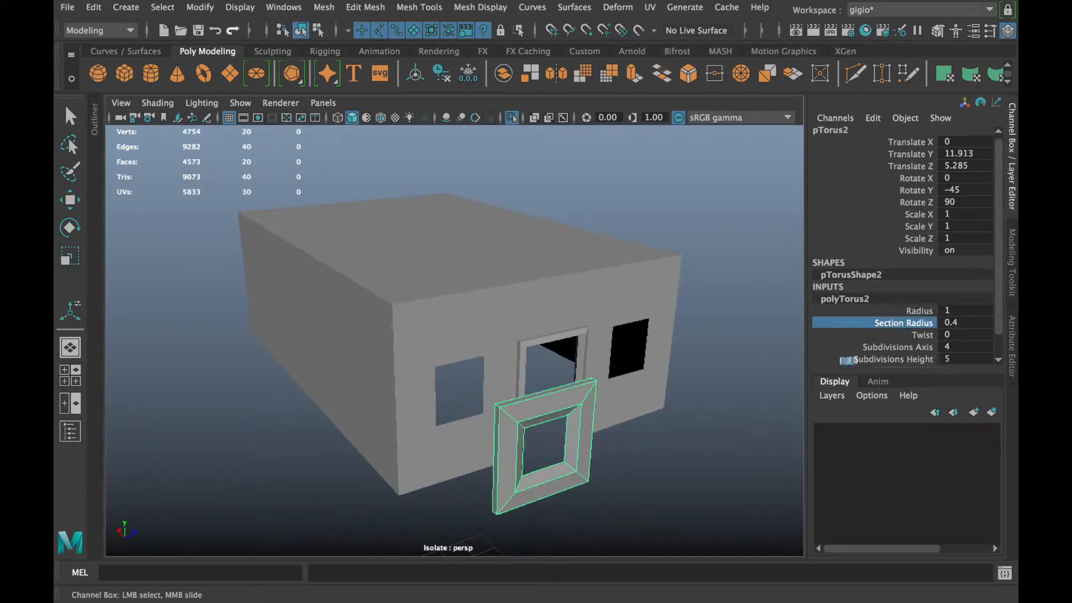
{"action": "left_click", "coordinate": [898, 311]}
{"action": "middle_click_drag", "start_coordinate": [723, 399], "coordinate": [729, 399]}
{"action": "left_click_drag", "start_coordinate": [651, 430], "coordinate": [575, 423], "text": "alt"}
{"action": "middle_click_drag", "start_coordinate": [738, 441], "coordinate": [618, 441]}
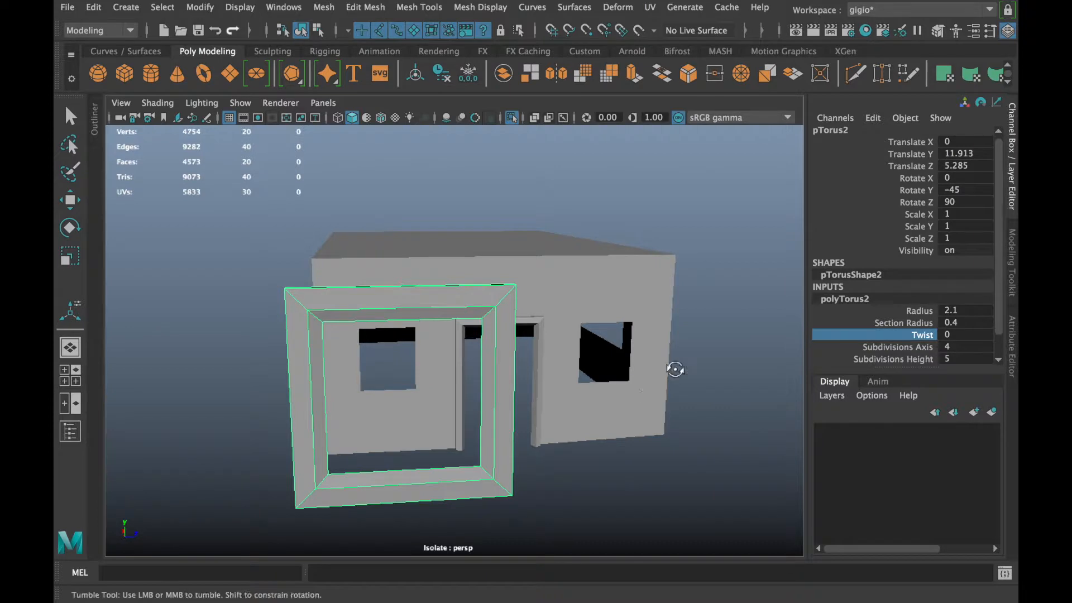
{"action": "left_click_drag", "start_coordinate": [674, 375], "coordinate": [665, 370], "text": "alt"}
{"action": "left_click", "coordinate": [904, 323]}
{"action": "middle_click_drag", "start_coordinate": [754, 352], "coordinate": [751, 353]}
{"action": "left_click_drag", "start_coordinate": [540, 416], "coordinate": [364, 439], "text": "alt"}
{"action": "middle_click_drag", "start_coordinate": [364, 439], "coordinate": [336, 444], "text": "ctrl"}
{"action": "middle_click_drag", "start_coordinate": [485, 446], "coordinate": [389, 464], "text": "ctrl"}
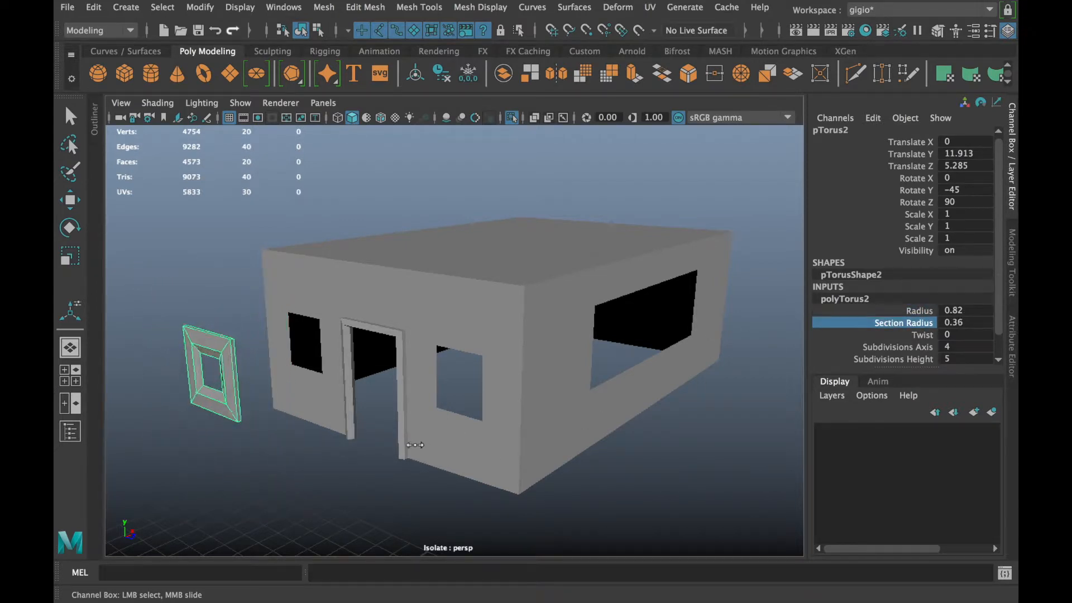
Thicken the frame to a section radius of 0.43 and move it against the front wall at X 2.28
{"action": "left_click_drag", "start_coordinate": [384, 434], "coordinate": [505, 411], "text": "alt"}
{"action": "right_click_drag", "start_coordinate": [505, 411], "coordinate": [530, 446], "text": "alt"}
{"action": "left_click_drag", "start_coordinate": [530, 447], "coordinate": [414, 469], "text": "alt"}
{"action": "middle_click_drag", "start_coordinate": [346, 455], "coordinate": [536, 432], "text": "alt"}
{"action": "middle_click_drag", "start_coordinate": [385, 433], "coordinate": [390, 433], "text": "ctrl"}
{"action": "key", "text": "w"}
{"action": "left_click_drag", "start_coordinate": [360, 323], "coordinate": [474, 312]}
{"action": "left_click_drag", "start_coordinate": [464, 376], "coordinate": [443, 370], "text": "alt"}
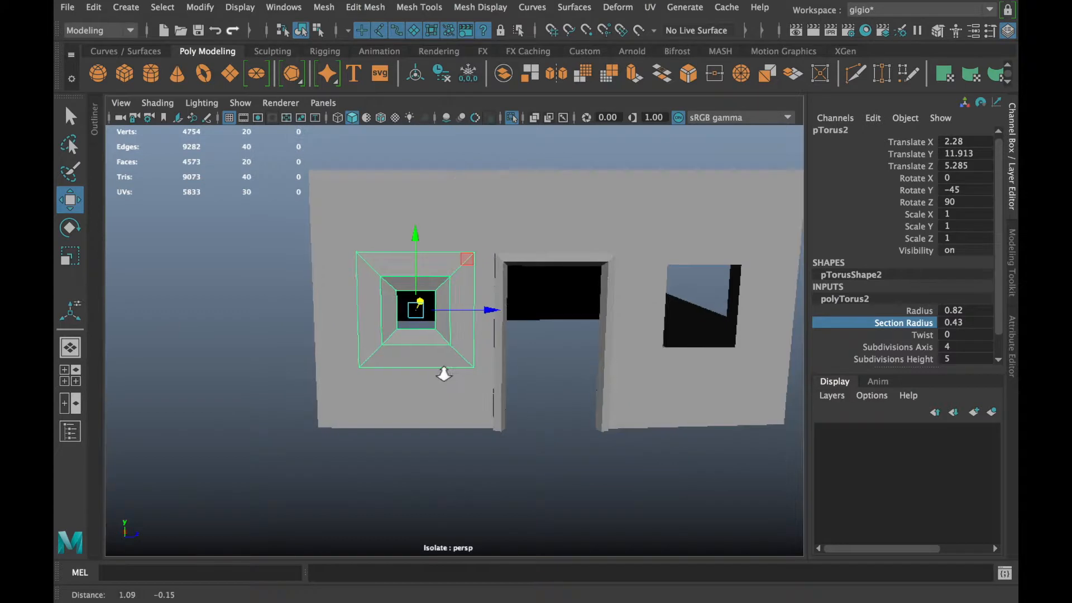
Position the frame over the front window beside the doorway at Y 12.053, Z 5.172
{"action": "scroll", "coordinate": [432, 262], "scroll_direction": "up", "scroll_amount": 5}
{"action": "mouse_move", "coordinate": [439, 273]}
{"action": "left_mouse_down"}
{"action": "mouse_move", "coordinate": [342, 270]}
{"action": "mouse_move", "coordinate": [425, 272]}
{"action": "left_mouse_up"}
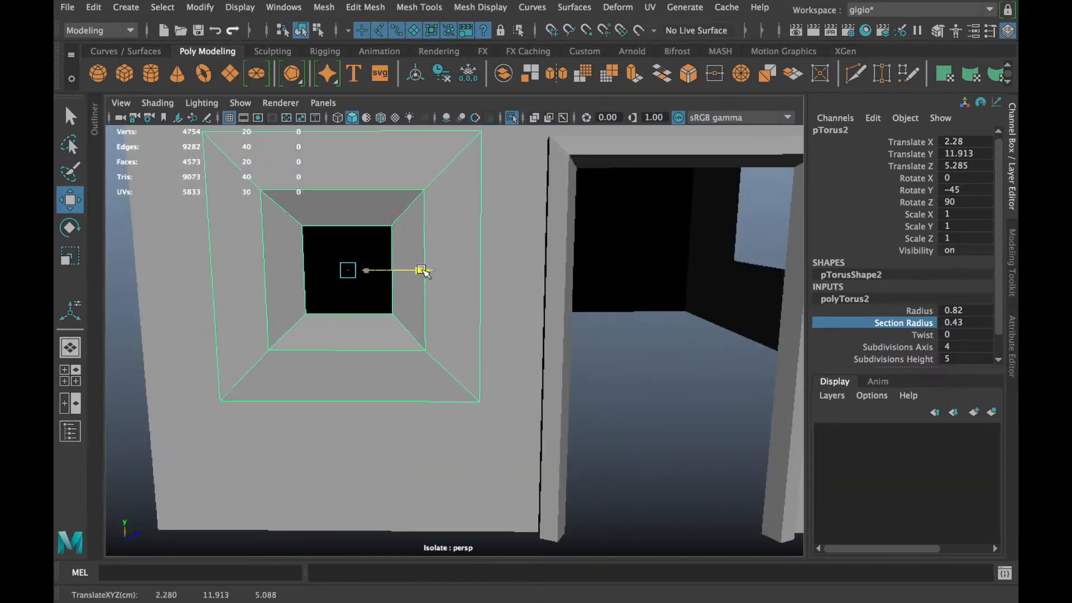
{"action": "left_click_drag", "start_coordinate": [347, 196], "coordinate": [347, 175]}
{"action": "scroll", "coordinate": [446, 318], "scroll_direction": "down", "scroll_amount": 4}
{"action": "middle_click_drag", "start_coordinate": [448, 320], "coordinate": [541, 360], "text": "alt"}
{"action": "scroll", "coordinate": [541, 360], "scroll_direction": "up", "scroll_amount": 4}
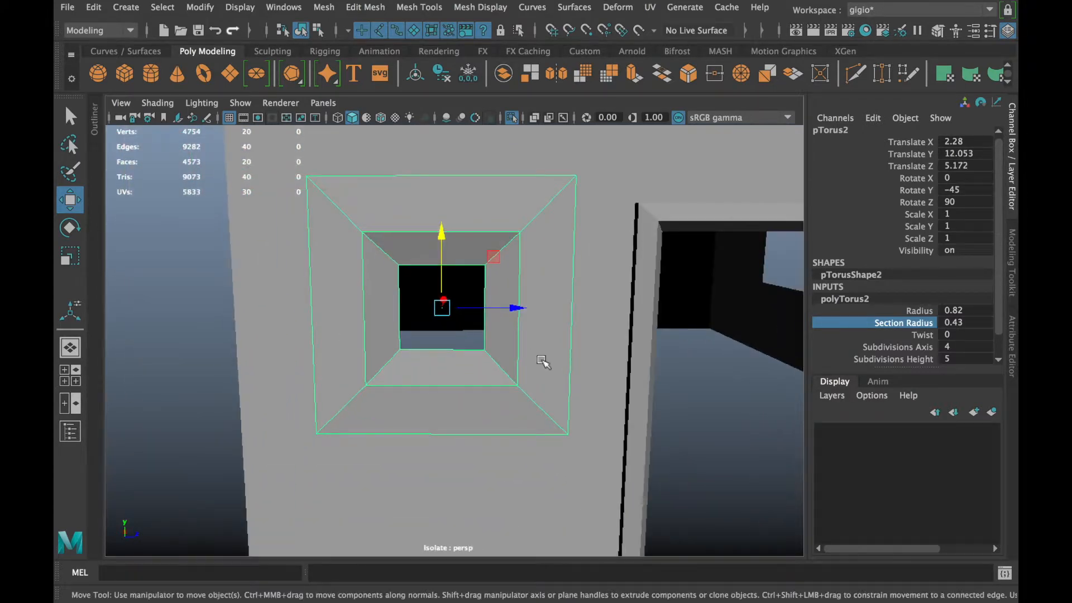
{"action": "left_click_drag", "start_coordinate": [435, 307], "coordinate": [509, 372], "text": "alt"}
Enlarge the window frame to a radius of 1.17 to surround the window opening
{"action": "left_click_drag", "start_coordinate": [572, 309], "coordinate": [562, 315]}
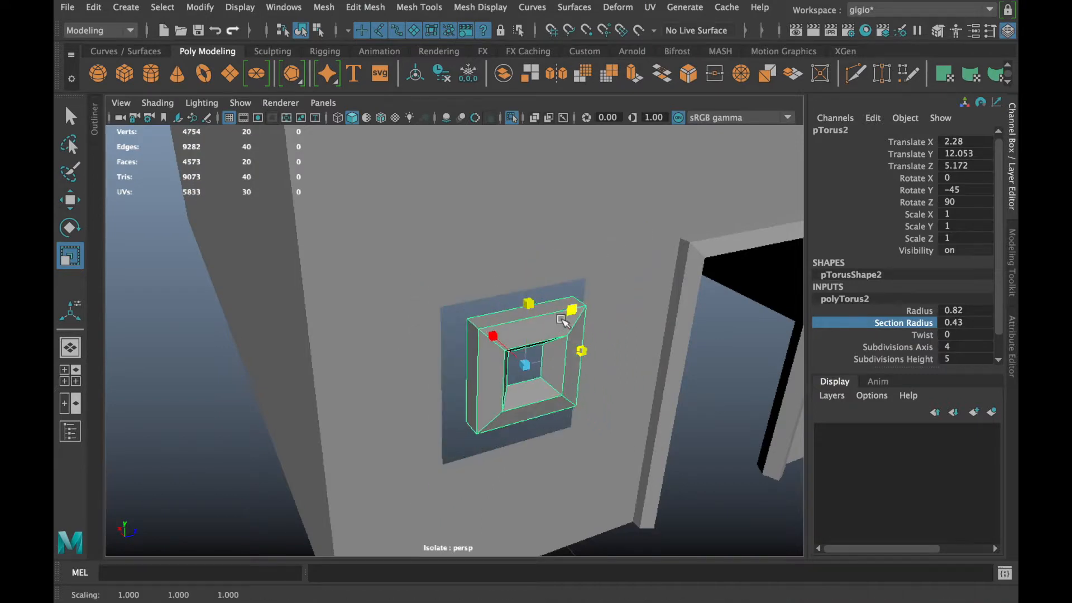
{"action": "middle_click_drag", "start_coordinate": [734, 368], "coordinate": [760, 367]}
{"action": "left_click_drag", "start_coordinate": [760, 367], "coordinate": [687, 398], "text": "alt"}
{"action": "left_click", "coordinate": [904, 323]}
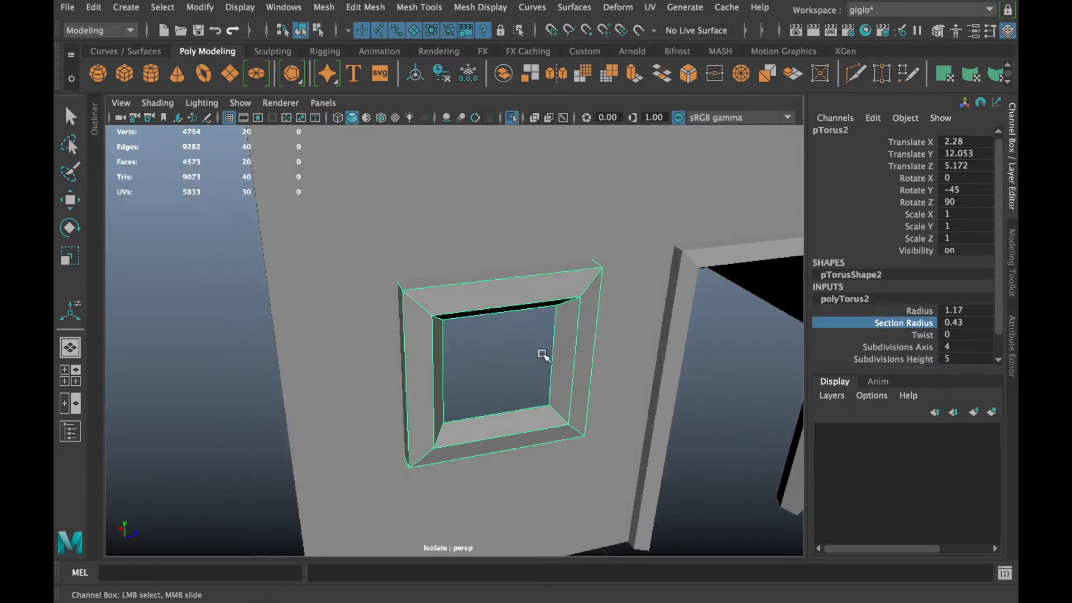
Centre the enlarged frame on the window opening at X 2.285, Y 11.924, Z 5.13
{"action": "left_click_drag", "start_coordinate": [567, 356], "coordinate": [385, 347]}
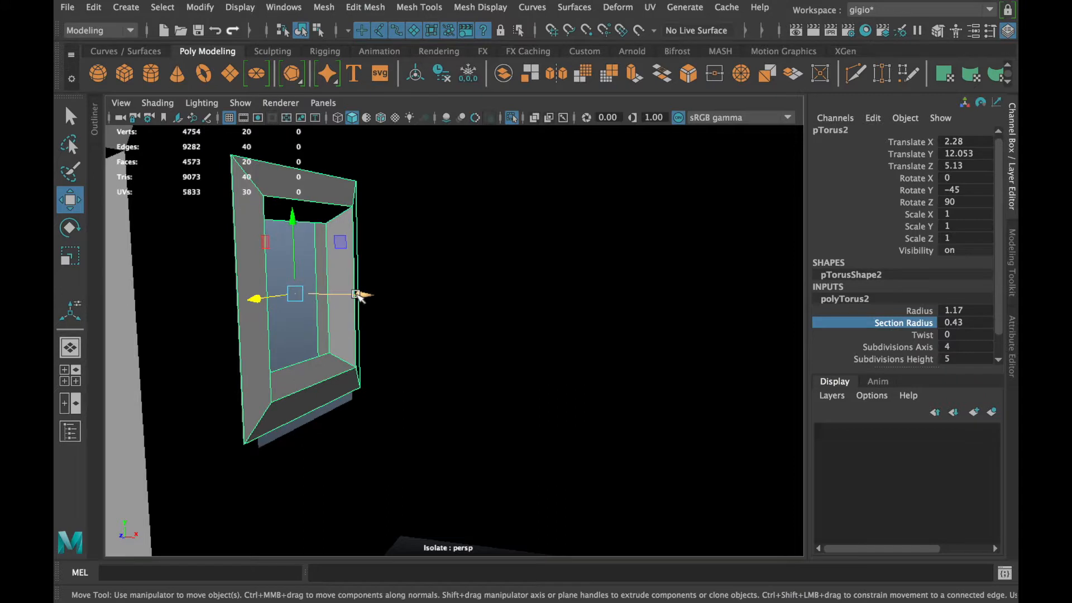
{"action": "left_click_drag", "start_coordinate": [296, 231], "coordinate": [476, 373]}
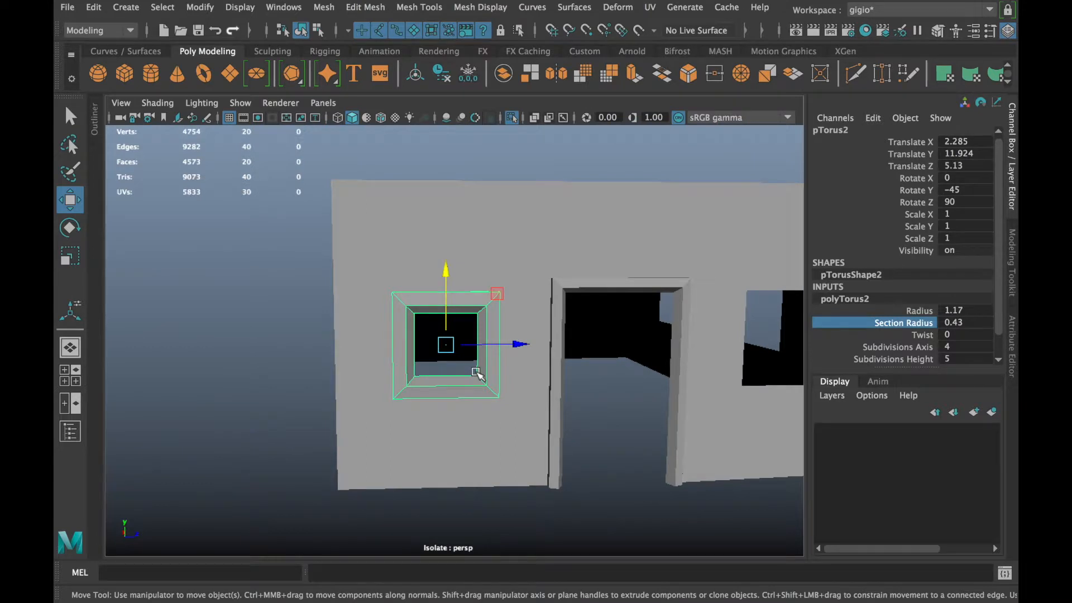
{"action": "left_click", "coordinate": [177, 281]}
{"action": "scroll", "coordinate": [177, 281], "scroll_direction": "down", "scroll_amount": 5}
{"action": "scroll", "coordinate": [587, 431], "scroll_direction": "up", "scroll_amount": 5}
{"action": "left_click_drag", "start_coordinate": [374, 366], "coordinate": [457, 453], "text": "alt"}
Shift the window frame along its depth to X 2.338 in the front wall and deselect it
{"action": "left_click", "coordinate": [395, 393]}
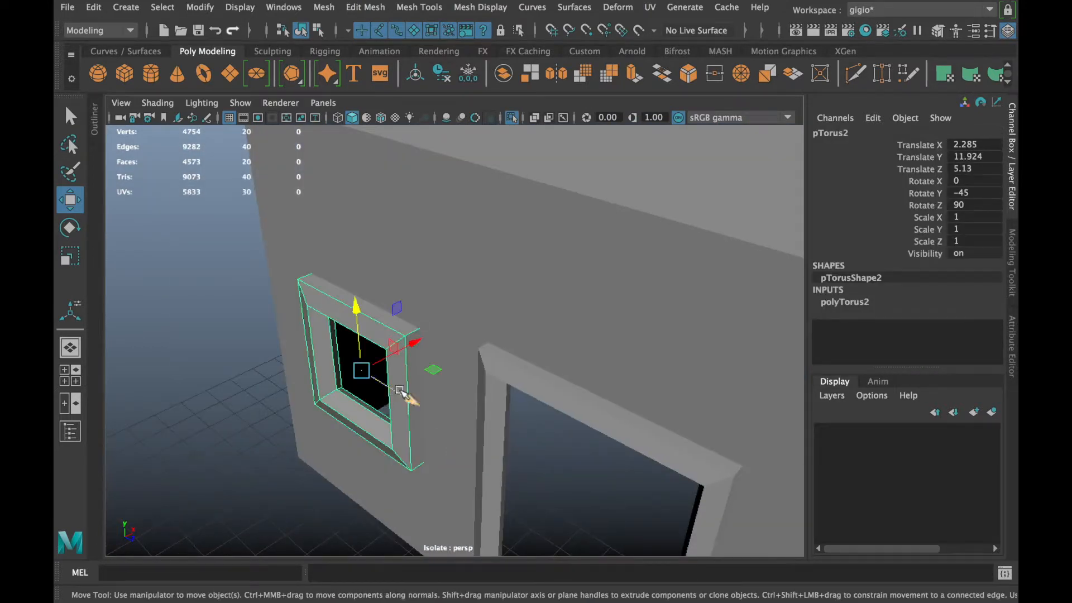
{"action": "left_click_drag", "start_coordinate": [406, 358], "coordinate": [285, 349], "text": "alt"}
{"action": "key", "text": "w"}
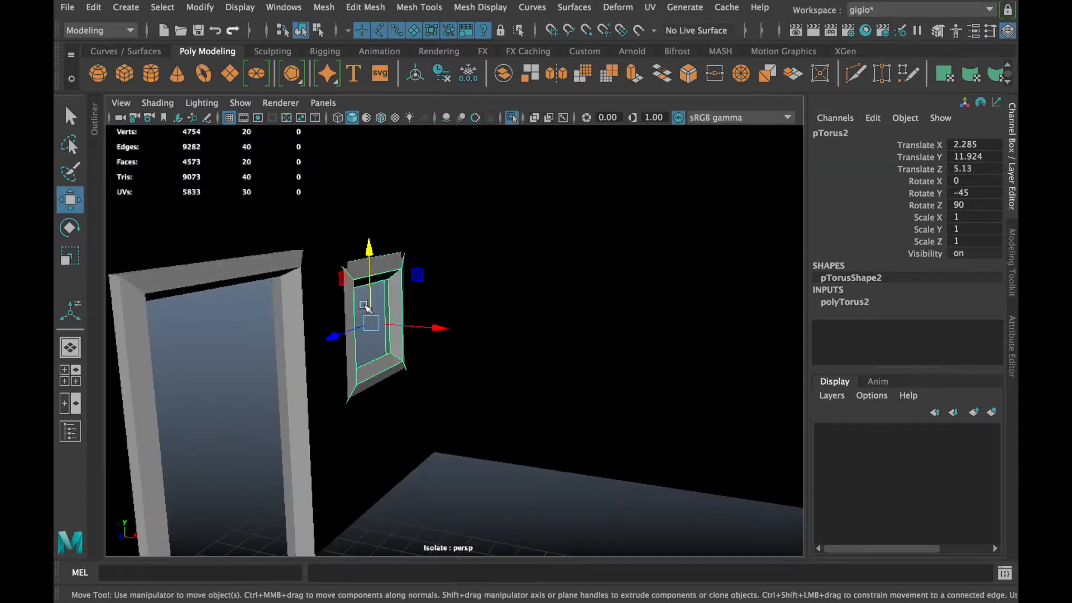
{"action": "left_click_drag", "start_coordinate": [429, 327], "coordinate": [466, 303], "text": "alt"}
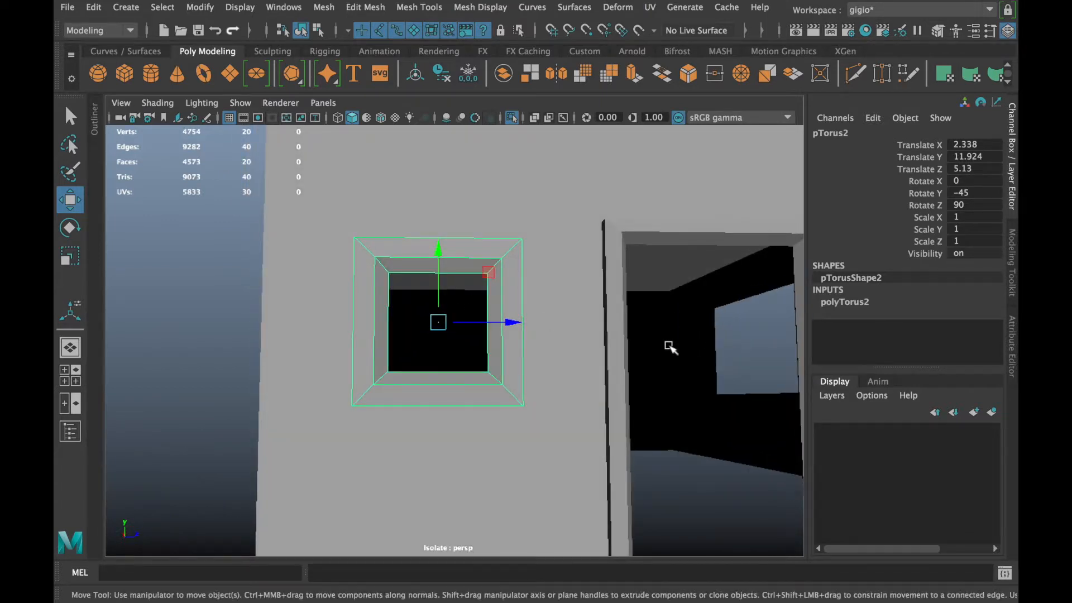
{"action": "scroll", "coordinate": [669, 343], "scroll_direction": "down", "scroll_amount": 10}
{"action": "left_click", "coordinate": [679, 198]}
{"action": "left_click_drag", "start_coordinate": [553, 311], "coordinate": [590, 350], "text": "alt"}
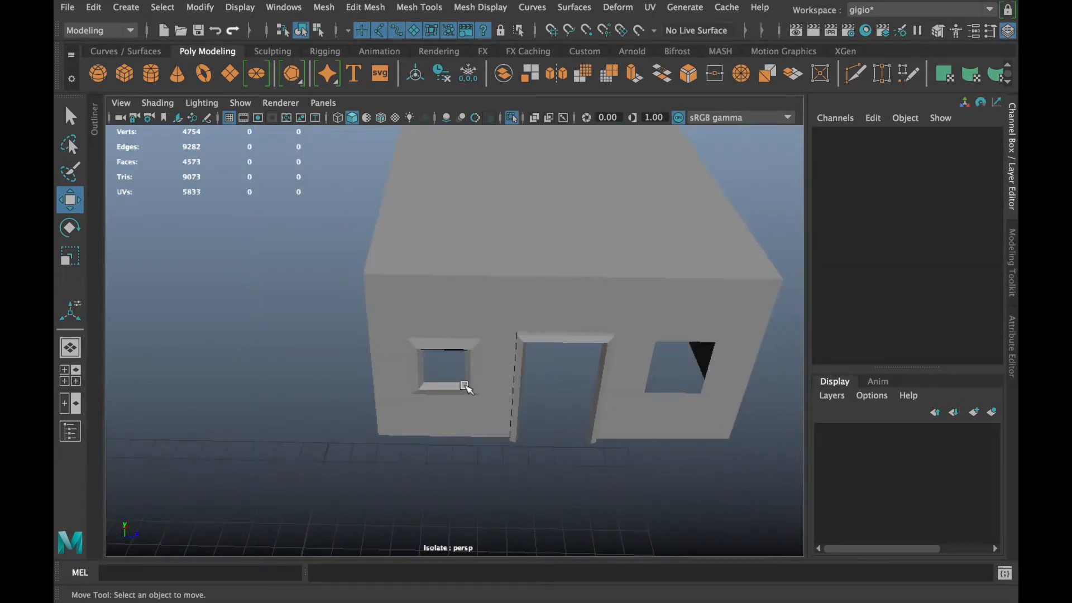
Duplicate the front window frame and move the copy to Z 9.332 over the window on the doorway's other side
{"action": "scroll", "coordinate": [469, 388], "scroll_direction": "up", "scroll_amount": 10}
{"action": "left_click_drag", "start_coordinate": [534, 386], "coordinate": [577, 339], "text": "alt"}
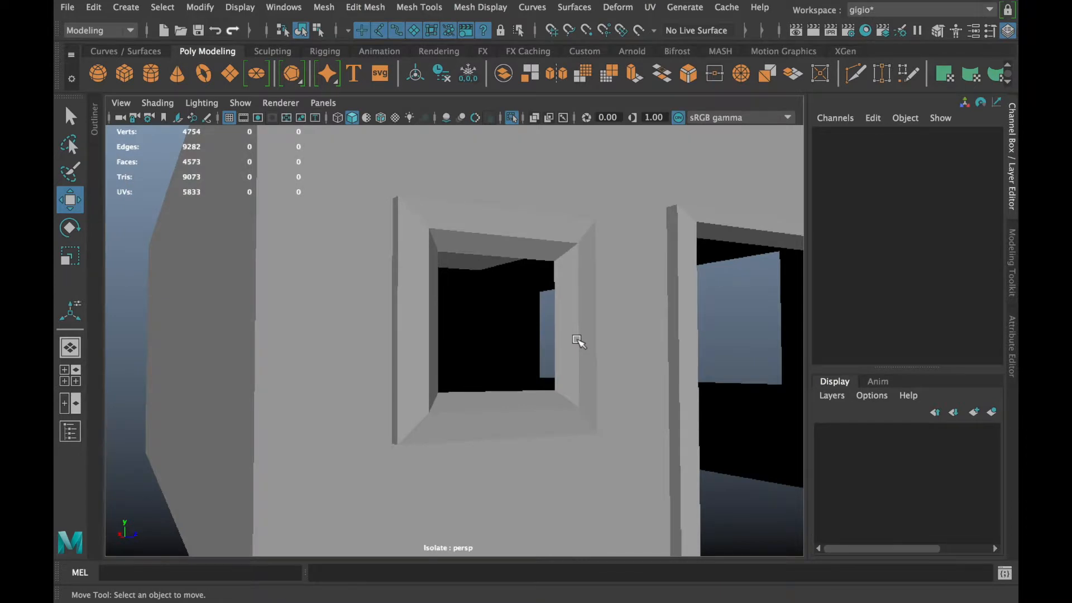
{"action": "left_click", "coordinate": [572, 353]}
{"action": "scroll", "coordinate": [572, 353], "scroll_direction": "down", "scroll_amount": 3}
{"action": "key", "text": "ctrl+d"}
{"action": "left_click_drag", "start_coordinate": [578, 403], "coordinate": [545, 415], "text": "alt"}
{"action": "scroll", "coordinate": [571, 417], "scroll_direction": "down", "scroll_amount": 5}
{"action": "middle_click_drag", "start_coordinate": [572, 417], "coordinate": [513, 428], "text": "alt"}
{"action": "middle_click_drag", "start_coordinate": [417, 339], "coordinate": [419, 339]}
{"action": "scroll", "coordinate": [447, 375], "scroll_direction": "up", "scroll_amount": 5}
{"action": "mouse_move", "coordinate": [447, 375]}
{"action": "left_mouse_down", "text": "alt"}
{"action": "mouse_move", "coordinate": [469, 368]}
{"action": "mouse_move", "coordinate": [448, 376]}
{"action": "left_mouse_up", "text": "alt"}
{"action": "middle_click_drag", "start_coordinate": [448, 376], "coordinate": [326, 377], "text": "alt"}
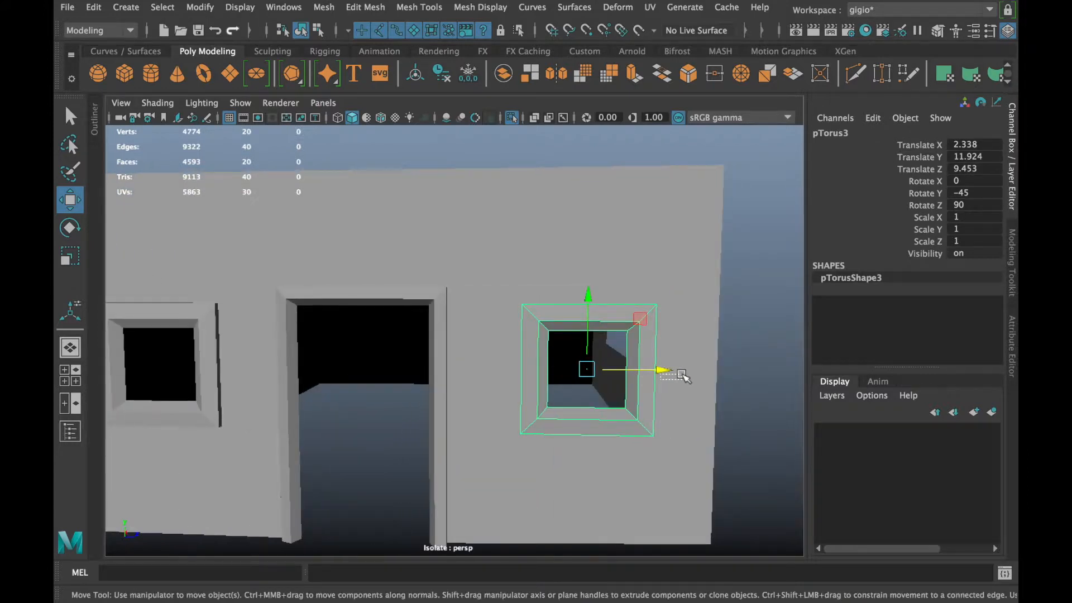
{"action": "left_click_drag", "start_coordinate": [683, 375], "coordinate": [650, 369]}
{"action": "scroll", "coordinate": [620, 367], "scroll_direction": "down", "scroll_amount": 4}
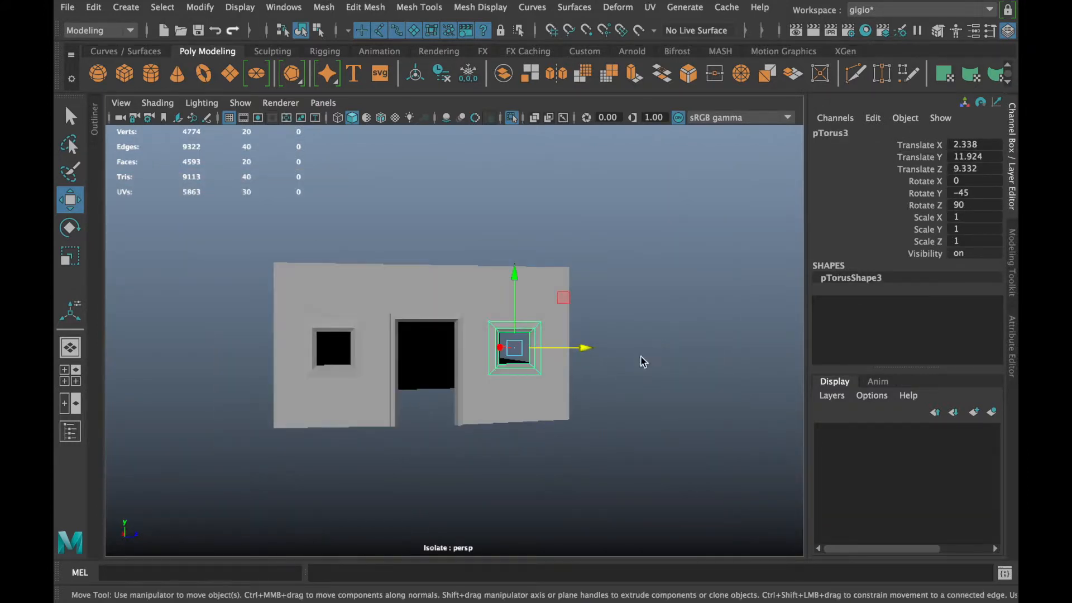
Check how both window frames line up with the doorway frame and openings in the side view, then return to perspective
{"action": "key", "text": "space"}
{"action": "key", "text": "space"}
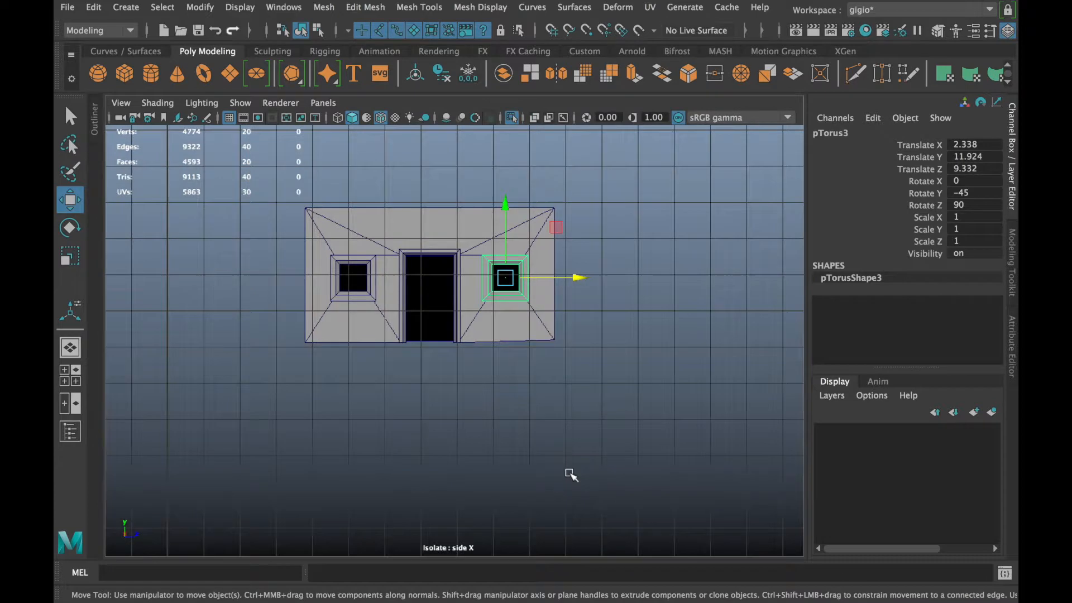
{"action": "scroll", "coordinate": [569, 474], "scroll_direction": "up", "scroll_amount": 3}
{"action": "left_click", "coordinate": [705, 334]}
{"action": "scroll", "coordinate": [628, 401], "scroll_direction": "up", "scroll_amount": 4}
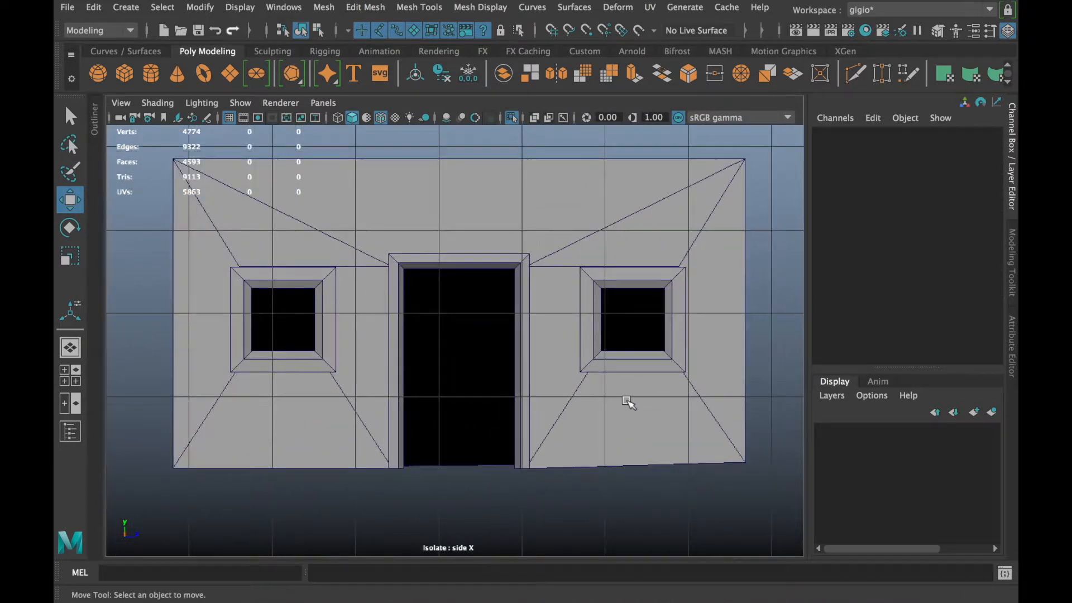
{"action": "key", "text": "space"}
{"action": "key", "text": "space"}
{"action": "key", "text": "space"}
{"action": "key", "text": "space"}
{"action": "left_click_drag", "start_coordinate": [714, 282], "coordinate": [575, 312], "text": "alt"}
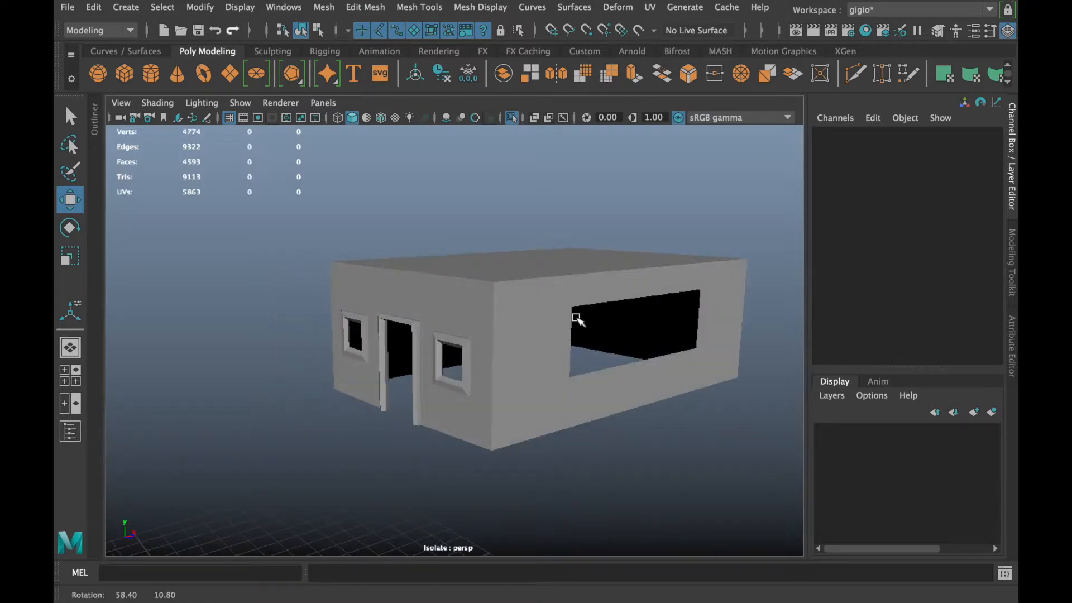
Duplicate the nearer window frame, move the copy to Z 10.859 and rotate it to X 90, Y 0, Z 45 for the side wall
{"action": "left_click", "coordinate": [468, 380]}
{"action": "left_click_drag", "start_coordinate": [497, 378], "coordinate": [592, 441]}
{"action": "key", "text": "e"}
{"action": "key", "text": "w"}
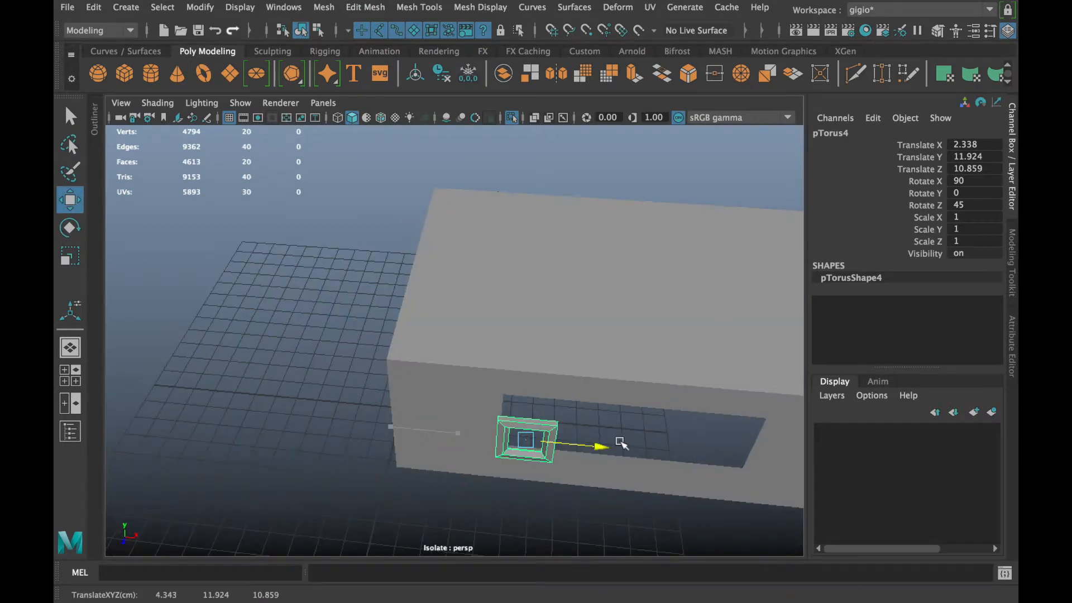
Position the rotated frame in the side wall's wide window at X 7.416, Z 10.685, and undo the trial scaling
{"action": "left_click_drag", "start_coordinate": [681, 449], "coordinate": [690, 450]}
{"action": "left_click_drag", "start_coordinate": [639, 475], "coordinate": [519, 423], "text": "alt"}
{"action": "left_click_drag", "start_coordinate": [302, 419], "coordinate": [323, 414]}
{"action": "left_click_drag", "start_coordinate": [394, 433], "coordinate": [520, 377], "text": "alt"}
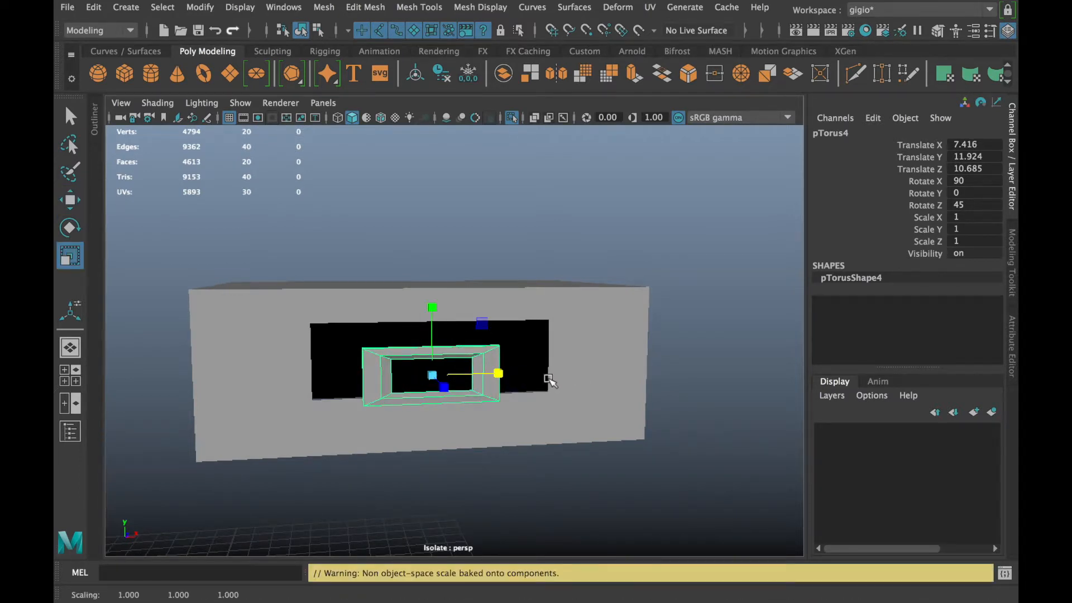
{"action": "key", "text": "ctrl+z"}
Move the side frame's upper right corner vertices to the matching corner of the wide window opening
{"action": "left_click_drag", "start_coordinate": [444, 363], "coordinate": [402, 379], "text": "alt"}
{"action": "right_click_drag", "start_coordinate": [433, 345], "coordinate": [362, 172]}
{"action": "right_click_drag", "start_coordinate": [352, 296], "coordinate": [494, 310], "text": "alt"}
{"action": "left_click_drag", "start_coordinate": [503, 305], "coordinate": [366, 397]}
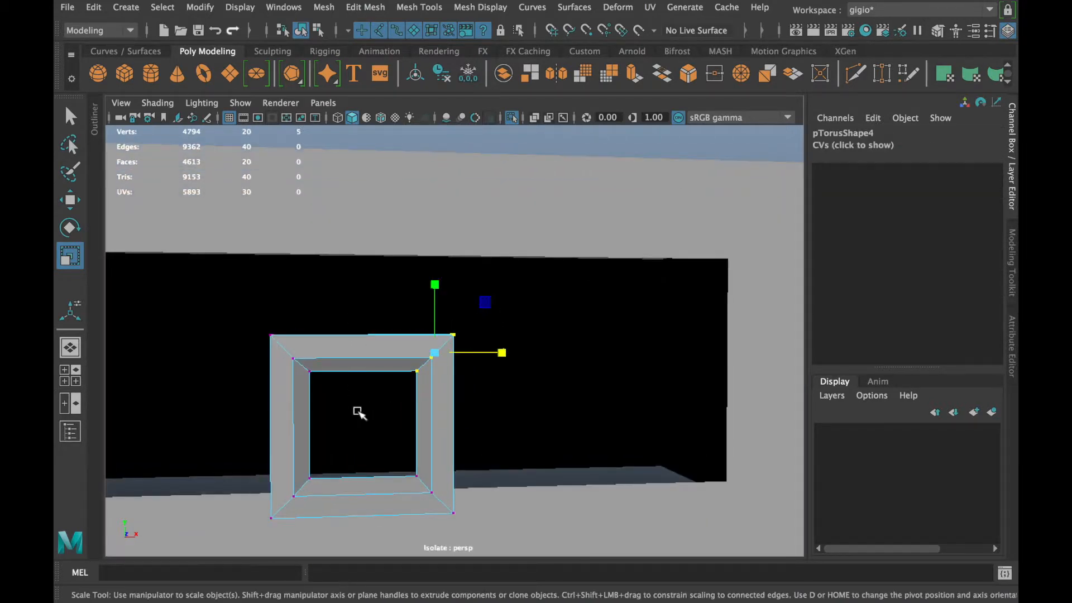
{"action": "left_click_drag", "start_coordinate": [484, 302], "coordinate": [779, 210]}
Snap the side frame's lower right corner vertices into line below the upper ones at X 10.084
{"action": "left_click_drag", "start_coordinate": [483, 543], "coordinate": [390, 450]}
{"action": "right_click_drag", "start_coordinate": [572, 494], "coordinate": [526, 499], "text": "alt"}
{"action": "left_click", "coordinate": [524, 453]}
{"action": "key", "text": "ctrl+z"}
{"action": "left_click_drag", "start_coordinate": [505, 475], "coordinate": [694, 256]}
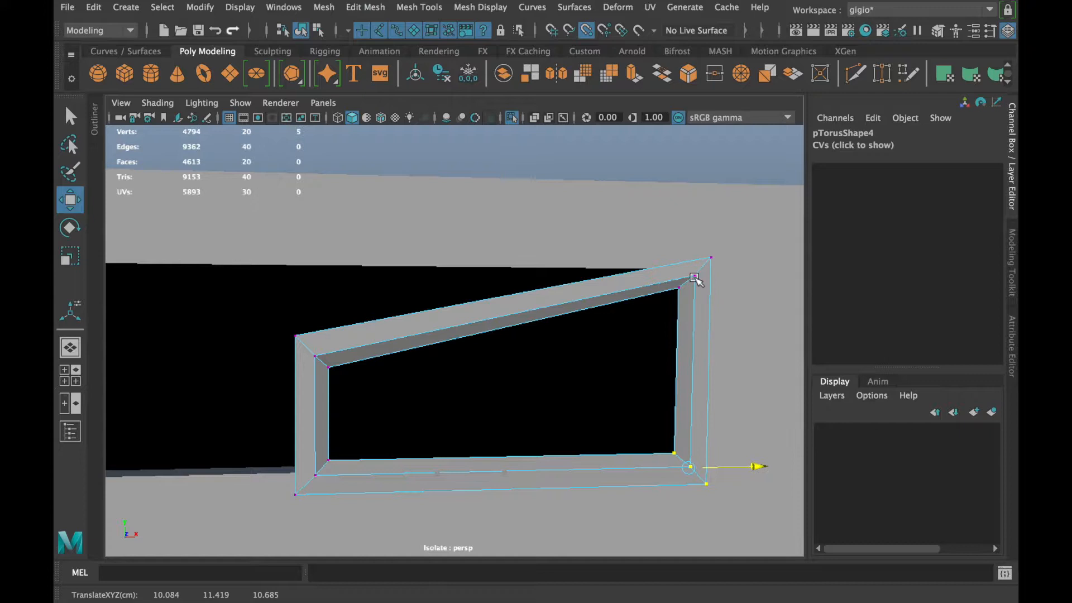
Snap the side frame's left corners to the opening, with the upper one at X 4.74, Y 13.062, and return to object mode
{"action": "right_click_drag", "start_coordinate": [447, 401], "coordinate": [335, 342], "text": "alt"}
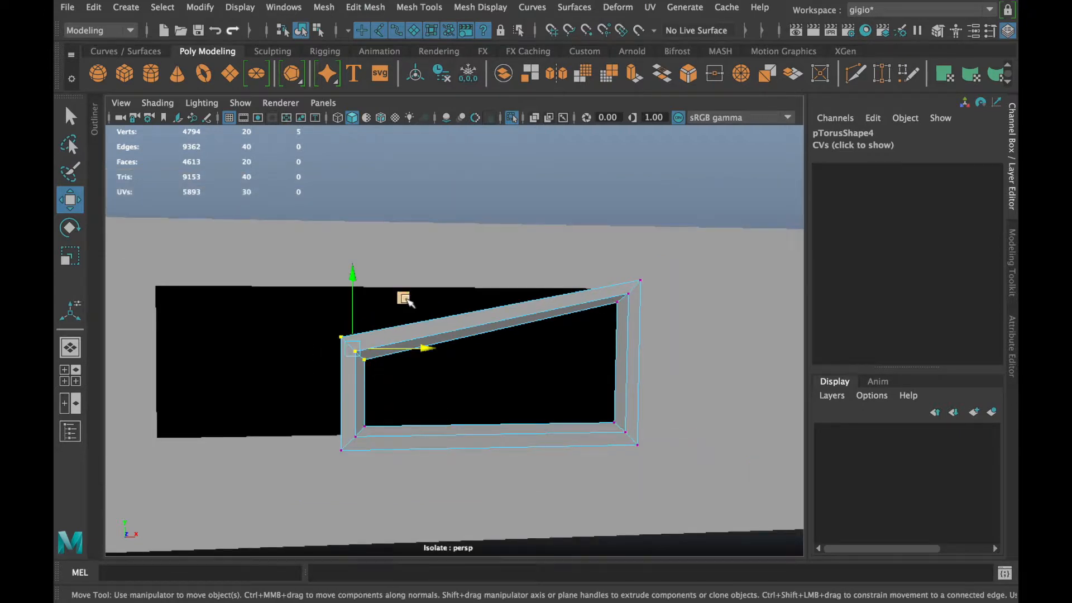
{"action": "left_click_drag", "start_coordinate": [354, 274], "coordinate": [634, 287]}
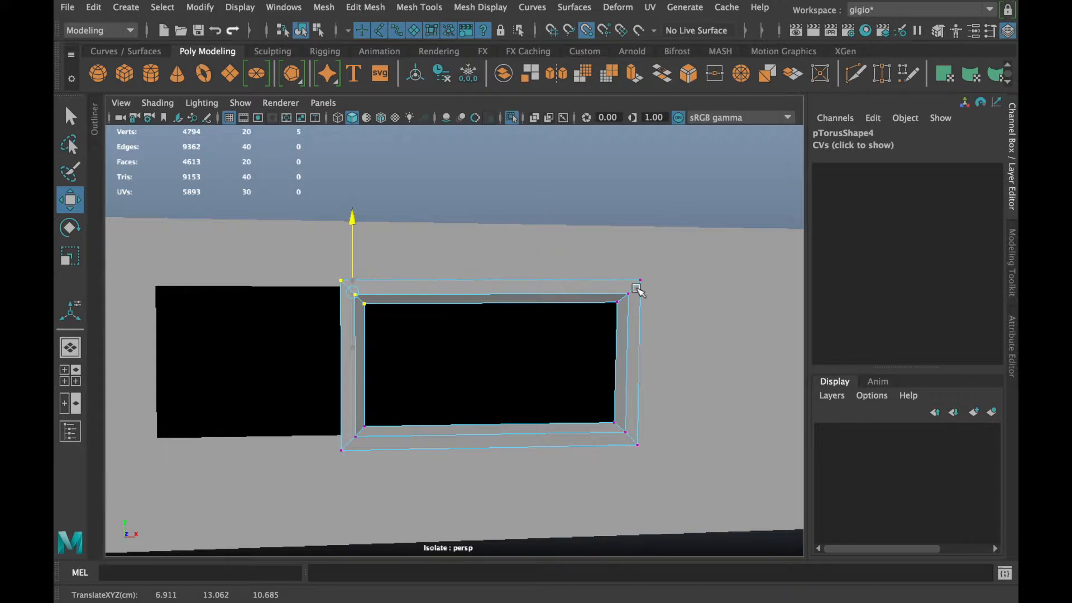
{"action": "left_click_drag", "start_coordinate": [430, 296], "coordinate": [240, 317]}
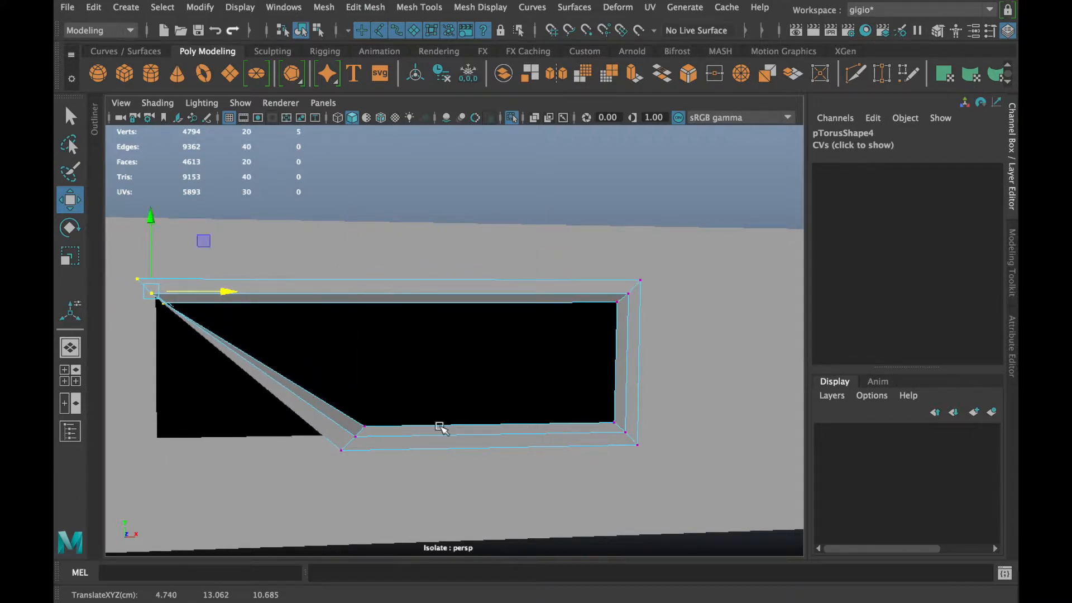
{"action": "left_click_drag", "start_coordinate": [421, 436], "coordinate": [152, 297]}
{"action": "left_click_drag", "start_coordinate": [361, 360], "coordinate": [484, 356], "text": "alt"}
{"action": "scroll", "coordinate": [485, 355], "scroll_direction": "down", "scroll_amount": 5}
{"action": "right_click_drag", "start_coordinate": [554, 172], "coordinate": [602, 156]}
{"action": "left_click", "coordinate": [591, 179]}
{"action": "mouse_move", "coordinate": [462, 301]}
{"action": "left_mouse_down", "text": "alt"}
{"action": "mouse_move", "coordinate": [387, 318]}
{"action": "mouse_move", "coordinate": [447, 294]}
{"action": "left_mouse_up", "text": "alt"}
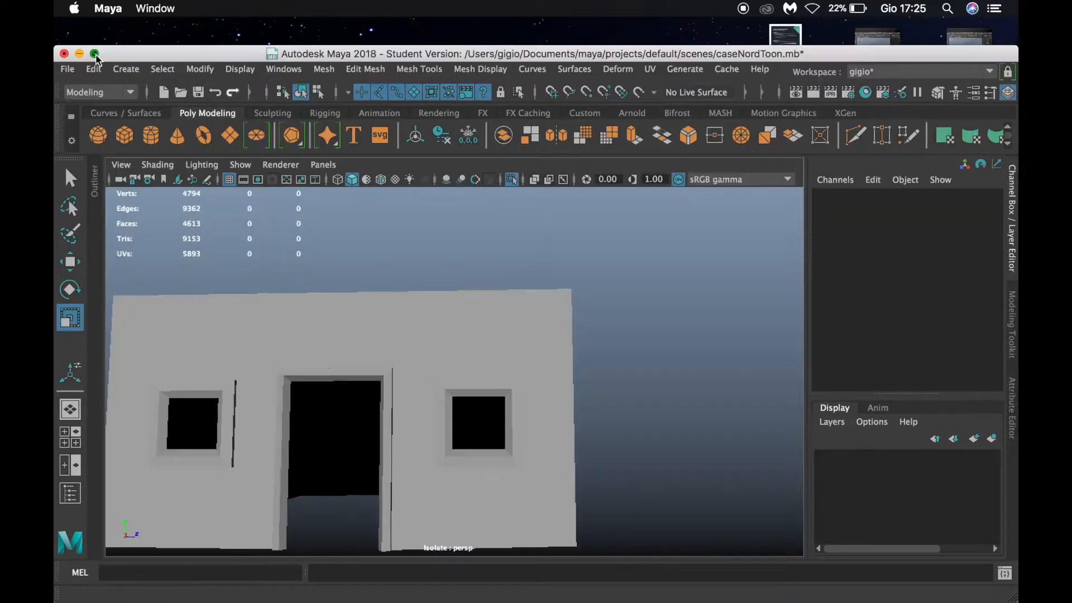
Select the innermost edge loop on each of the two front window frames
{"action": "left_click", "coordinate": [95, 55]}
{"action": "scroll", "coordinate": [610, 350], "scroll_direction": "down", "scroll_amount": 5}
{"action": "left_click_drag", "start_coordinate": [610, 350], "coordinate": [635, 364], "text": "alt"}
{"action": "scroll", "coordinate": [571, 366], "scroll_direction": "up", "scroll_amount": 5}
{"action": "scroll", "coordinate": [702, 397], "scroll_direction": "up", "scroll_amount": 5}
{"action": "scroll", "coordinate": [635, 363], "scroll_direction": "up", "scroll_amount": 3}
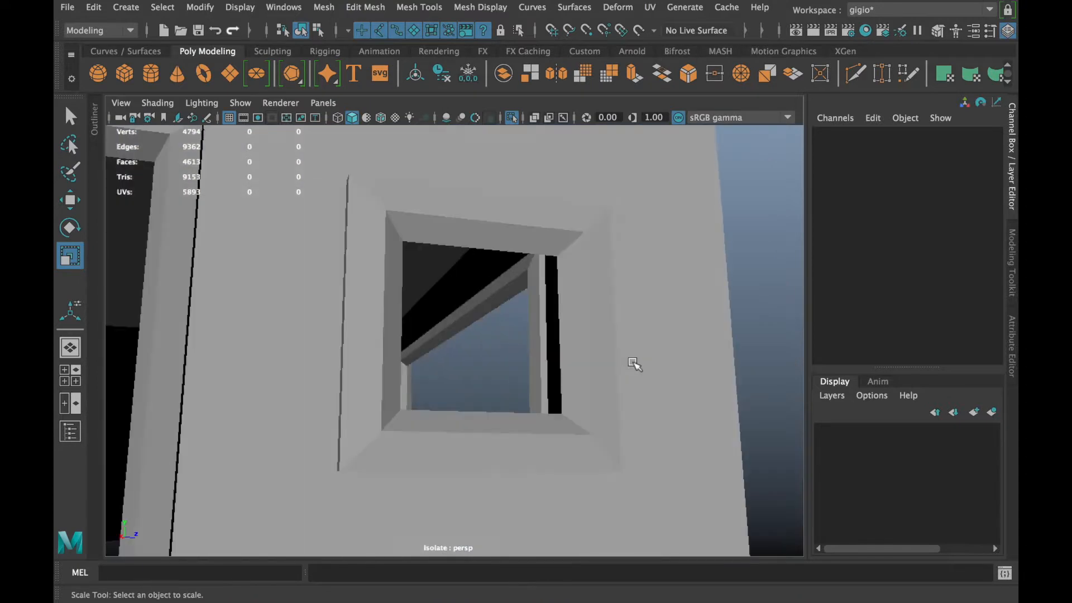
{"action": "left_click", "coordinate": [596, 254]}
{"action": "right_click_drag", "start_coordinate": [591, 171], "coordinate": [583, 130]}
{"action": "double_click", "coordinate": [528, 257]}
{"action": "scroll", "coordinate": [283, 402], "scroll_direction": "down", "scroll_amount": 5}
{"action": "middle_click_drag", "start_coordinate": [283, 402], "coordinate": [448, 417], "text": "alt"}
{"action": "double_click", "coordinate": [367, 274], "text": "shift"}
{"action": "right_click", "coordinate": [367, 251], "text": "shift"}
{"action": "right_click_drag", "start_coordinate": [367, 251], "coordinate": [366, 132]}
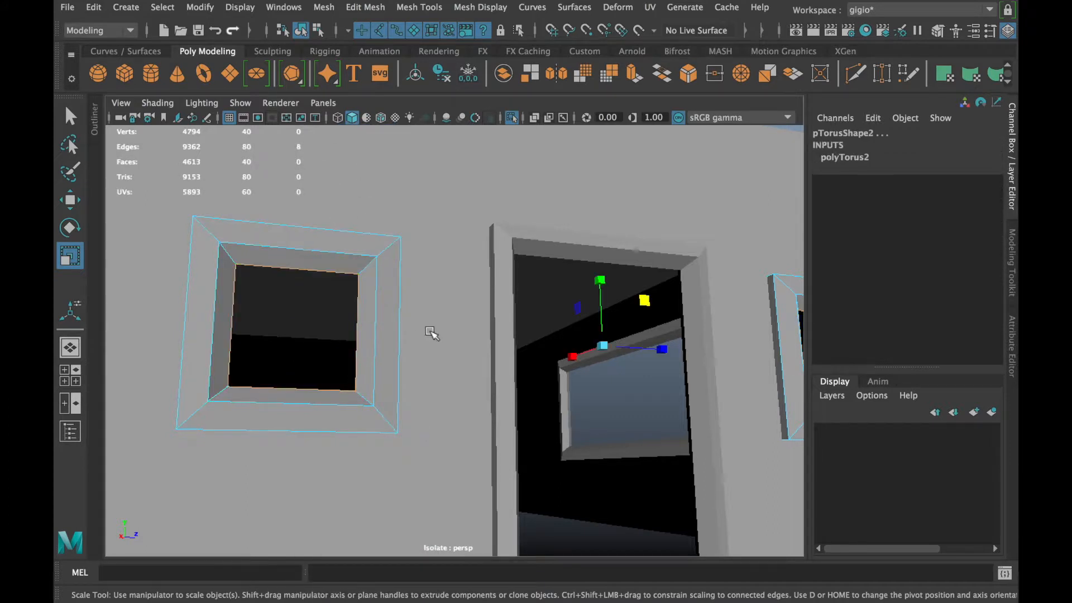
Try scaling the inner edge loops of the front window frames
{"action": "left_click_drag", "start_coordinate": [428, 330], "coordinate": [395, 337], "text": "alt"}
{"action": "right_click_drag", "start_coordinate": [498, 352], "coordinate": [463, 355], "text": "alt"}
{"action": "left_click_drag", "start_coordinate": [480, 307], "coordinate": [483, 306]}
{"action": "key", "text": "super+z"}
{"action": "key", "text": "super+z"}
{"action": "key", "text": "super+z"}
{"action": "left_click_drag", "start_coordinate": [694, 326], "coordinate": [673, 336], "text": "alt"}
{"action": "right_click_drag", "start_coordinate": [672, 335], "coordinate": [701, 330], "text": "alt"}
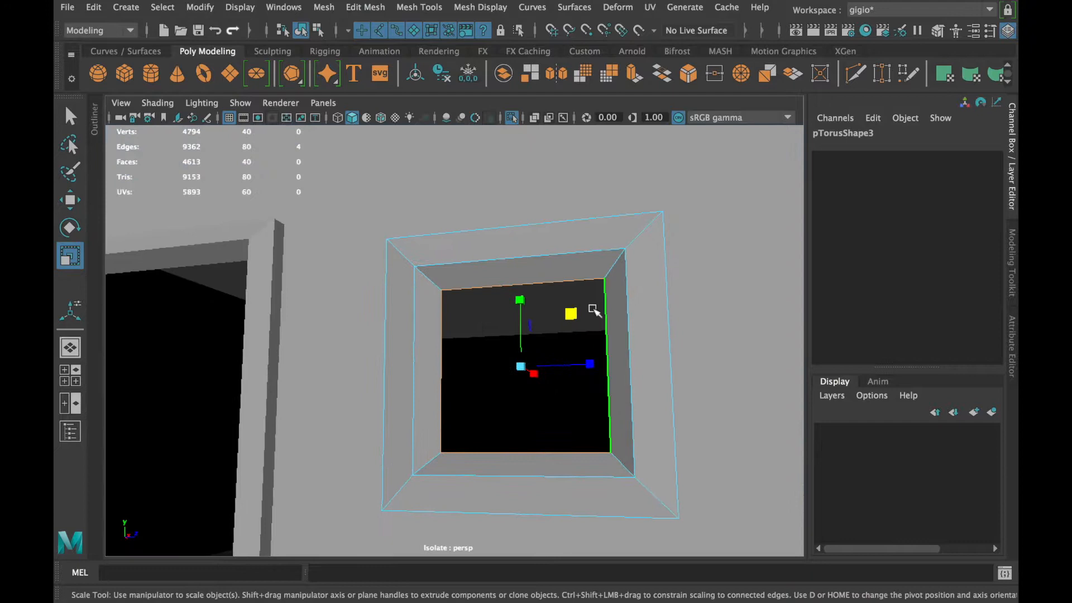
{"action": "left_click_drag", "start_coordinate": [581, 306], "coordinate": [578, 309]}
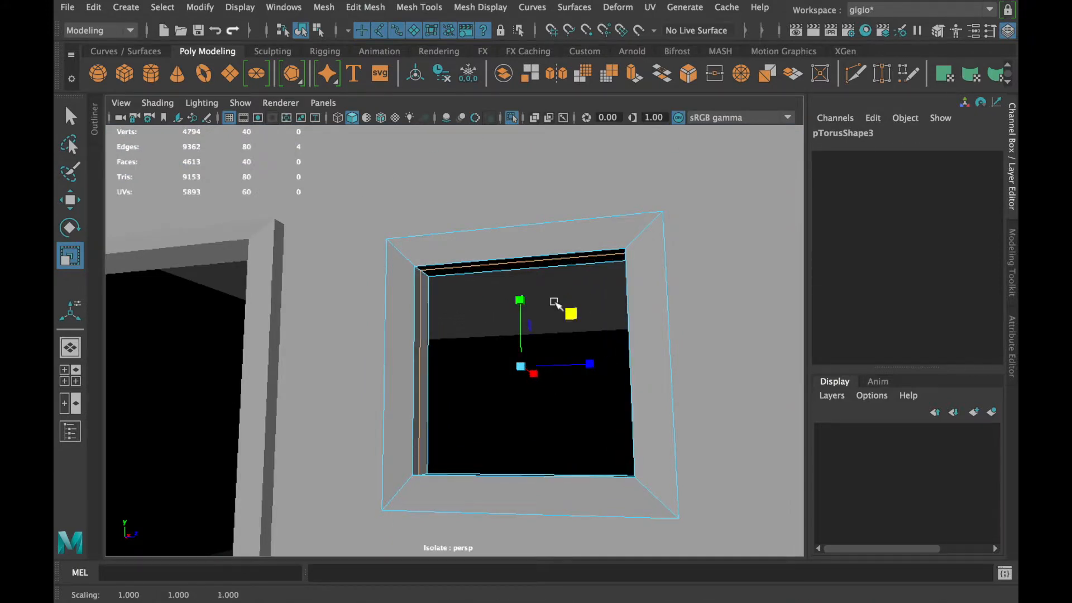
Delete the inner edge loops of both front window frames together with their vertices
{"action": "key", "text": "BackSpace"}
{"action": "left_click_drag", "start_coordinate": [555, 304], "coordinate": [540, 266], "text": "alt"}
{"action": "key", "text": "Delete"}
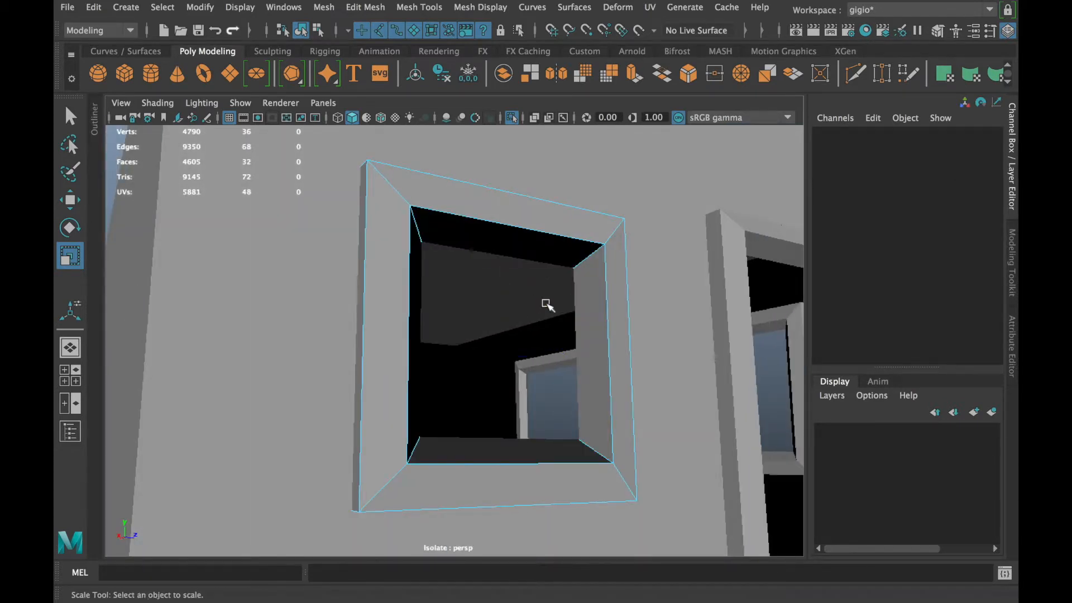
{"action": "key", "text": "ctrl+z"}
{"action": "left_click_drag", "start_coordinate": [546, 305], "coordinate": [564, 318], "text": "alt"}
{"action": "key", "text": "ctrl+Delete"}
Select the innermost edge loop of the side window frame and delete it
{"action": "scroll", "coordinate": [657, 443], "scroll_direction": "down", "scroll_amount": 5}
{"action": "left_click_drag", "start_coordinate": [618, 433], "coordinate": [436, 441], "text": "alt"}
{"action": "scroll", "coordinate": [438, 440], "scroll_direction": "up", "scroll_amount": 5}
{"action": "middle_click_drag", "start_coordinate": [620, 437], "coordinate": [478, 434], "text": "alt"}
{"action": "left_click", "coordinate": [625, 304]}
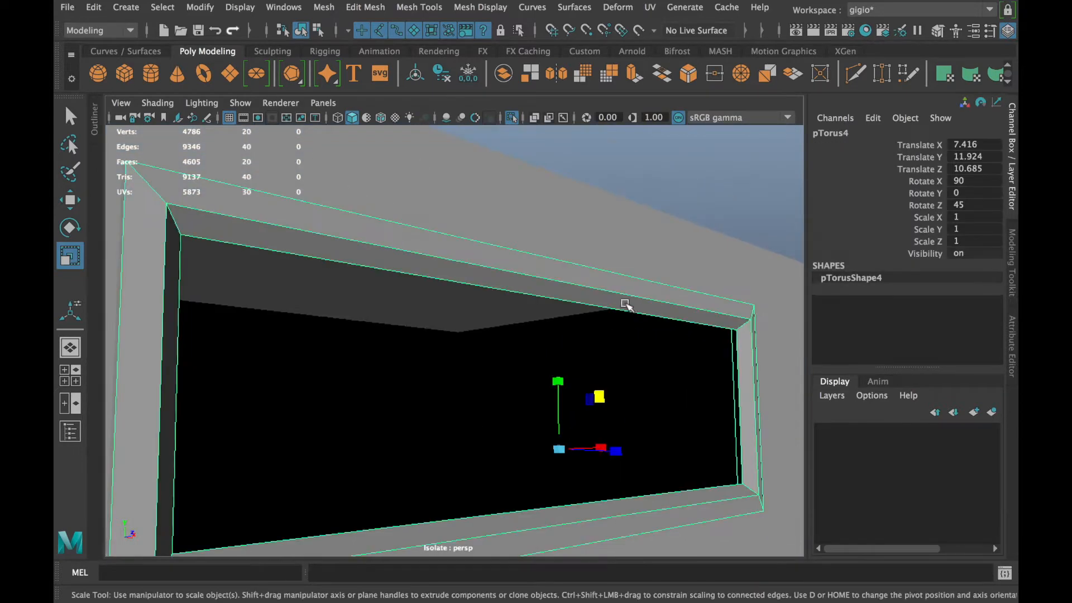
{"action": "left_click_drag", "start_coordinate": [625, 303], "coordinate": [657, 289], "text": "alt"}
{"action": "right_click_drag", "start_coordinate": [642, 293], "coordinate": [631, 132]}
{"action": "double_click", "coordinate": [623, 287]}
{"action": "left_click_drag", "start_coordinate": [643, 324], "coordinate": [574, 422], "text": "alt"}
{"action": "key", "text": "Delete"}
Select the lower inner face of the side window frame with the Move tool and deselect it
{"action": "left_click_drag", "start_coordinate": [447, 323], "coordinate": [621, 349]}
{"action": "key", "text": "ctrl+z"}
{"action": "key", "text": "ctrl+z"}
{"action": "right_click_drag", "start_coordinate": [593, 356], "coordinate": [593, 213]}
{"action": "left_click", "coordinate": [581, 348]}
{"action": "key", "text": "w"}
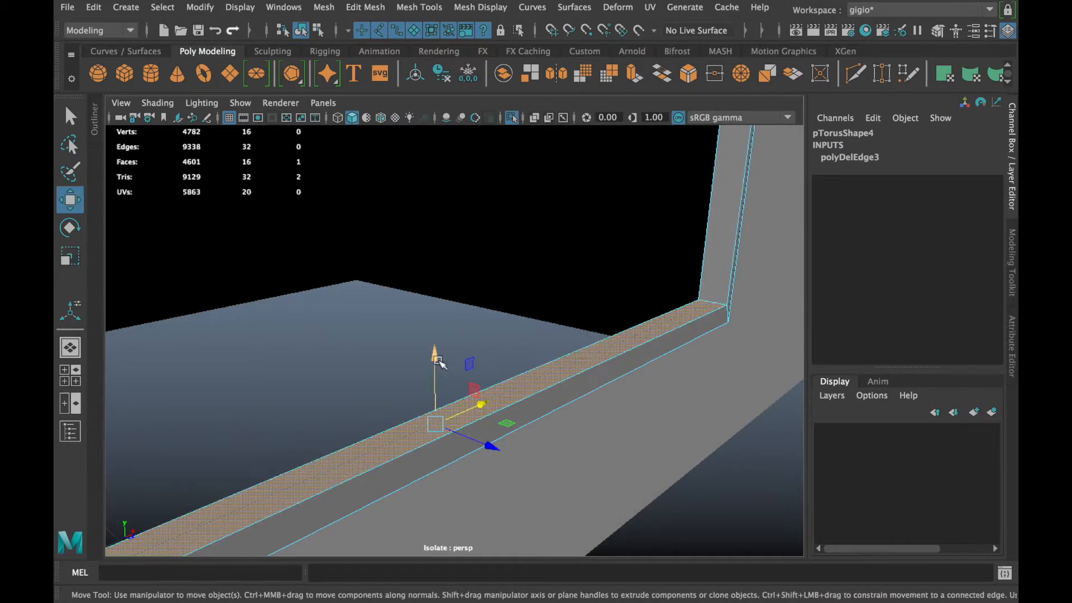
{"action": "right_click_drag", "start_coordinate": [541, 335], "coordinate": [480, 346], "text": "alt"}
{"action": "left_click", "coordinate": [600, 431]}
Select the inner edge loop of the doorway frame and delete it
{"action": "left_click_drag", "start_coordinate": [600, 431], "coordinate": [659, 447], "text": "alt"}
{"action": "right_click_drag", "start_coordinate": [634, 430], "coordinate": [565, 434], "text": "alt"}
{"action": "left_click_drag", "start_coordinate": [565, 434], "coordinate": [620, 438], "text": "alt"}
{"action": "right_click_drag", "start_coordinate": [620, 439], "coordinate": [696, 458], "text": "alt"}
{"action": "left_click_drag", "start_coordinate": [696, 458], "coordinate": [564, 431], "text": "alt"}
{"action": "right_click_drag", "start_coordinate": [565, 431], "coordinate": [736, 341], "text": "alt"}
{"action": "left_click", "coordinate": [740, 399]}
{"action": "right_click", "coordinate": [738, 398]}
{"action": "double_click", "coordinate": [734, 320]}
{"action": "left_click_drag", "start_coordinate": [735, 319], "coordinate": [598, 423], "text": "alt"}
{"action": "key", "text": "Delete"}
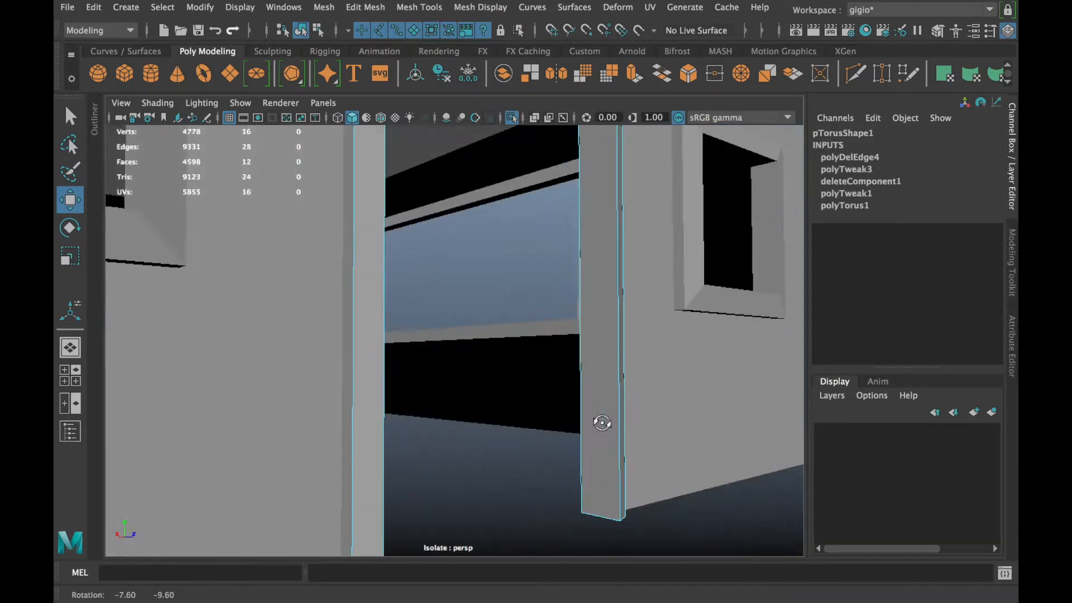
Lower the top inner face of the doorway frame to Y 12.535
{"action": "right_click_drag", "start_coordinate": [598, 424], "coordinate": [569, 412], "text": "alt"}
{"action": "right_click", "coordinate": [553, 399]}
{"action": "right_click_drag", "start_coordinate": [550, 215], "coordinate": [550, 217]}
{"action": "left_click", "coordinate": [554, 302]}
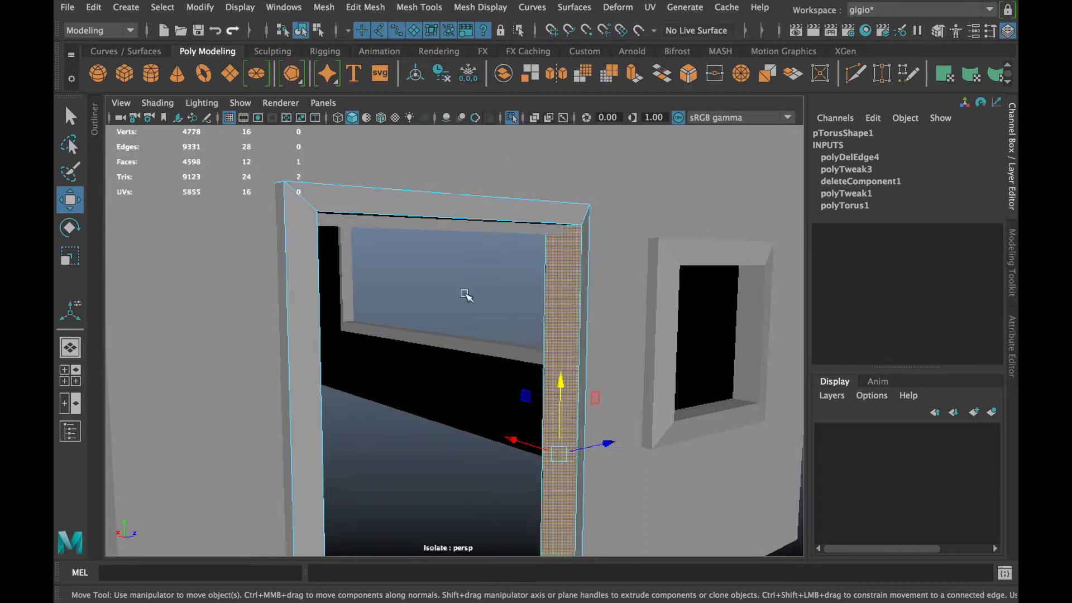
{"action": "left_click_drag", "start_coordinate": [457, 350], "coordinate": [435, 216], "text": "alt"}
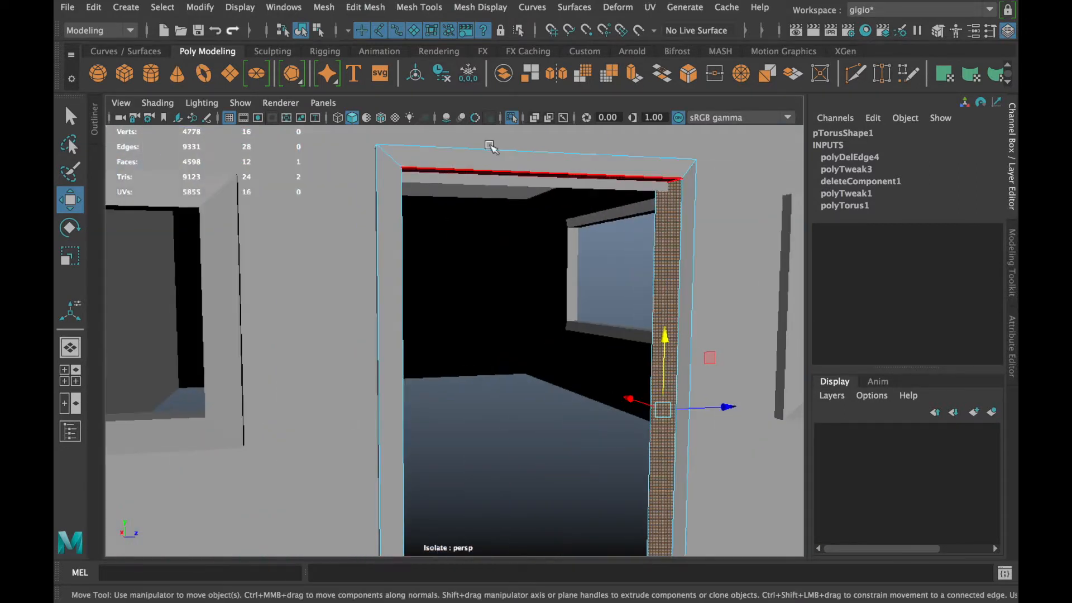
{"action": "left_click", "coordinate": [527, 178]}
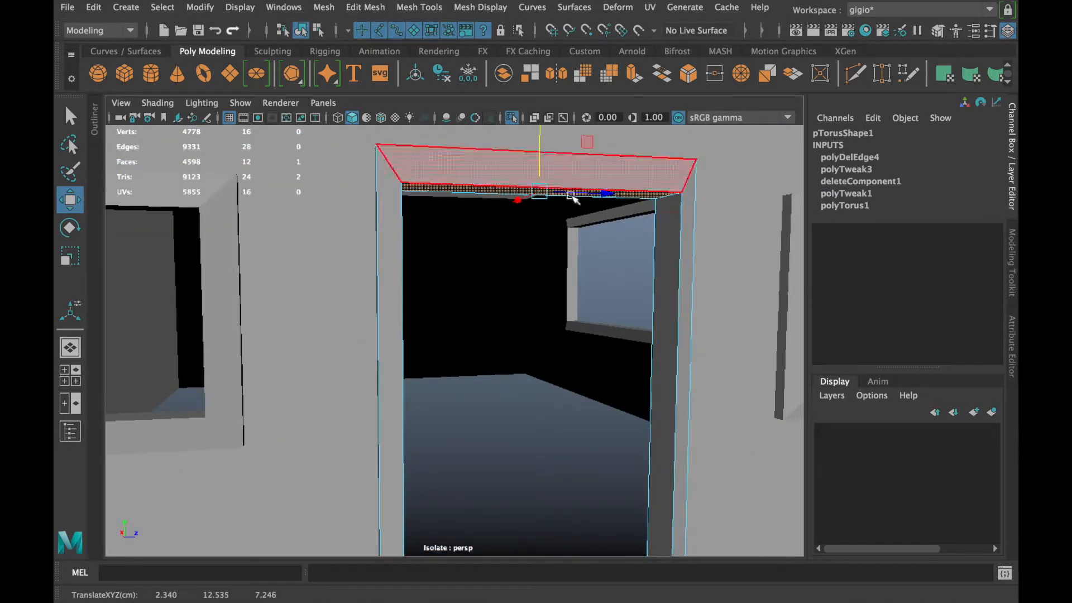
Scale the doorway frame's two inner side faces toward each other to about 0.947 and return to object mode
{"action": "left_click", "coordinate": [653, 262]}
{"action": "left_click_drag", "start_coordinate": [515, 268], "coordinate": [256, 314], "text": "alt"}
{"action": "left_click", "coordinate": [256, 314], "text": "shift"}
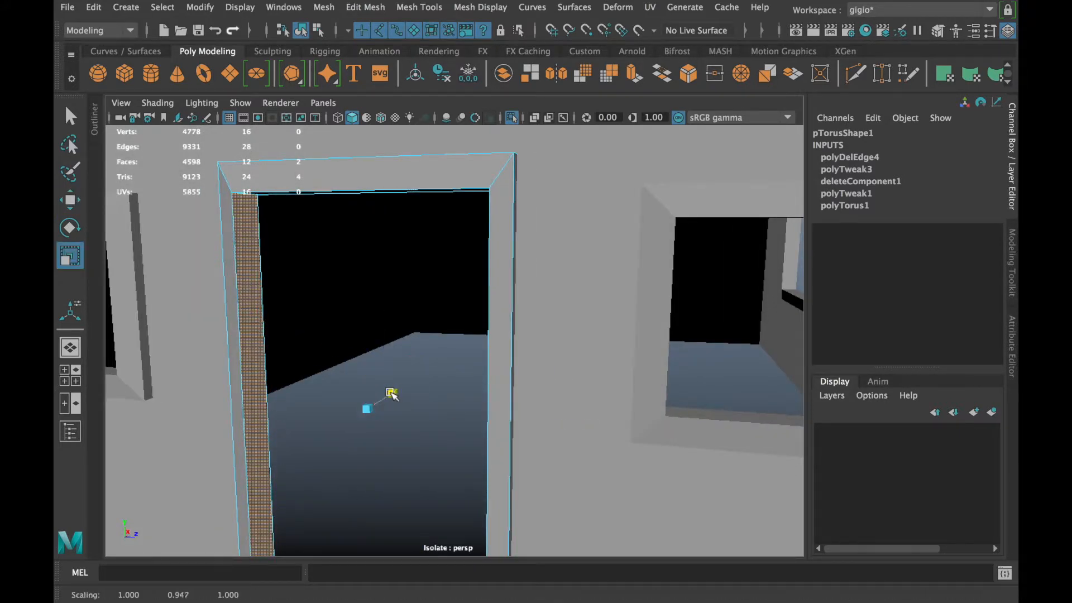
{"action": "left_click_drag", "start_coordinate": [388, 394], "coordinate": [411, 373], "text": "alt"}
{"action": "scroll", "coordinate": [410, 373], "scroll_direction": "down", "scroll_amount": 10}
{"action": "right_click_drag", "start_coordinate": [620, 200], "coordinate": [674, 183]}
{"action": "left_click", "coordinate": [674, 184]}
Select the doorway frame, adjust its depth through the front wall by scaling it along X, and deselect it
{"action": "left_click_drag", "start_coordinate": [564, 324], "coordinate": [595, 240], "text": "alt"}
{"action": "scroll", "coordinate": [670, 280], "scroll_direction": "up", "scroll_amount": 10}
{"action": "left_click_drag", "start_coordinate": [727, 330], "coordinate": [514, 343], "text": "alt"}
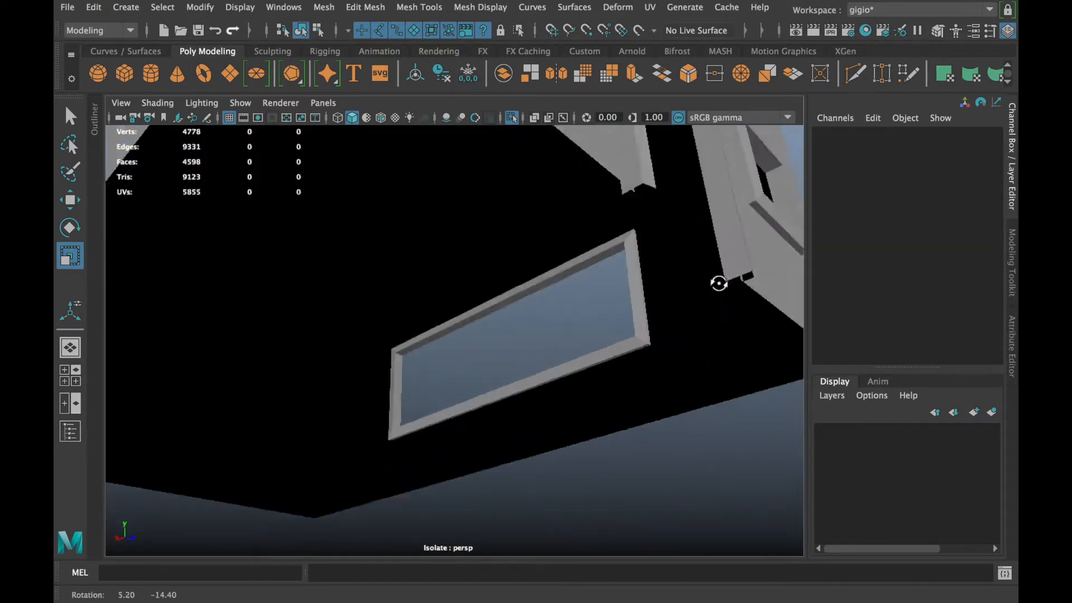
{"action": "scroll", "coordinate": [327, 383], "scroll_direction": "up", "scroll_amount": 5}
{"action": "left_click_drag", "start_coordinate": [327, 382], "coordinate": [354, 445], "text": "alt"}
{"action": "left_click", "coordinate": [336, 373]}
{"action": "left_click_drag", "start_coordinate": [461, 452], "coordinate": [335, 451], "text": "alt"}
{"action": "left_click", "coordinate": [337, 368]}
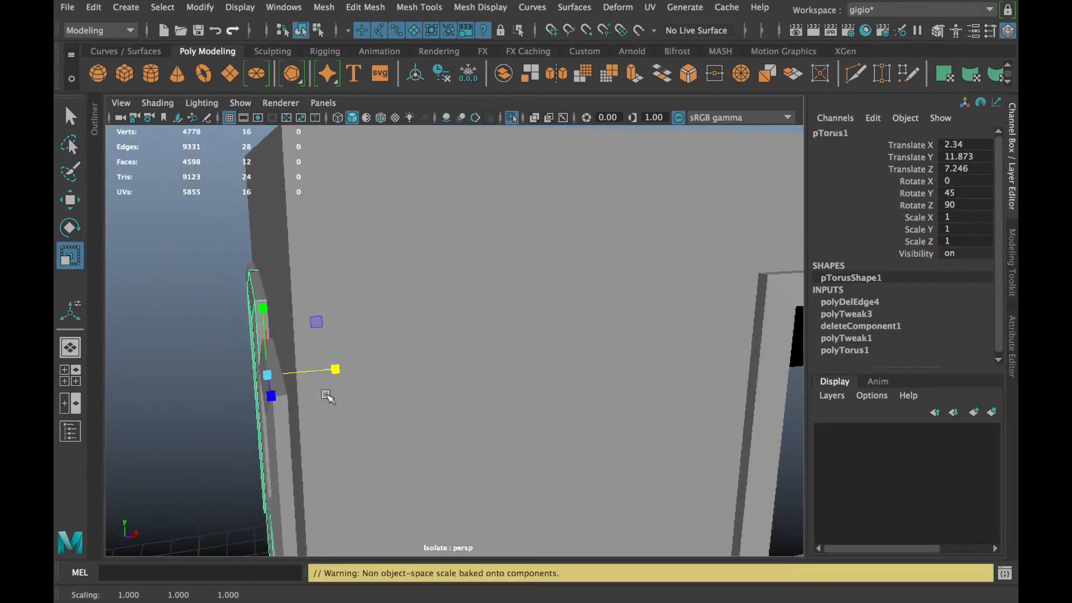
{"action": "left_click_drag", "start_coordinate": [331, 397], "coordinate": [458, 426], "text": "alt"}
{"action": "left_click", "coordinate": [482, 511]}
Create a polygon cube and place it at the front window at X 2.241, Y 11.695, Z 4.901
{"action": "scroll", "coordinate": [484, 505], "scroll_direction": "down", "scroll_amount": 5}
{"action": "left_click_drag", "start_coordinate": [485, 501], "coordinate": [451, 218], "text": "alt"}
{"action": "scroll", "coordinate": [477, 286], "scroll_direction": "up", "scroll_amount": 5}
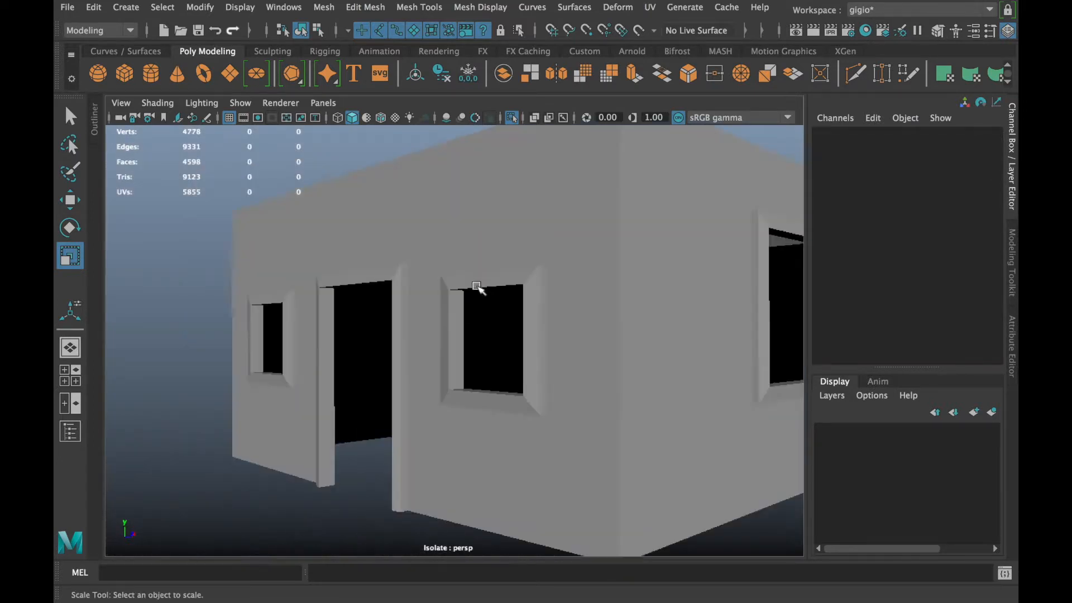
{"action": "left_click", "coordinate": [125, 72]}
{"action": "scroll", "coordinate": [480, 379], "scroll_direction": "down", "scroll_amount": 5}
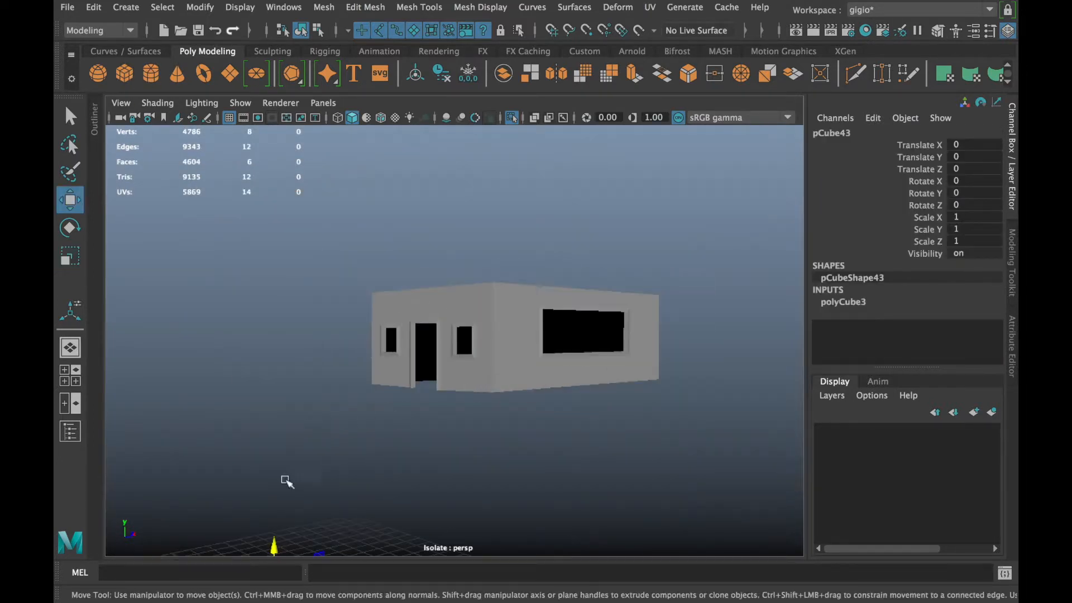
{"action": "left_click_drag", "start_coordinate": [326, 366], "coordinate": [323, 301]}
{"action": "scroll", "coordinate": [324, 302], "scroll_direction": "up", "scroll_amount": 5}
{"action": "left_click_drag", "start_coordinate": [302, 339], "coordinate": [152, 298], "text": "alt"}
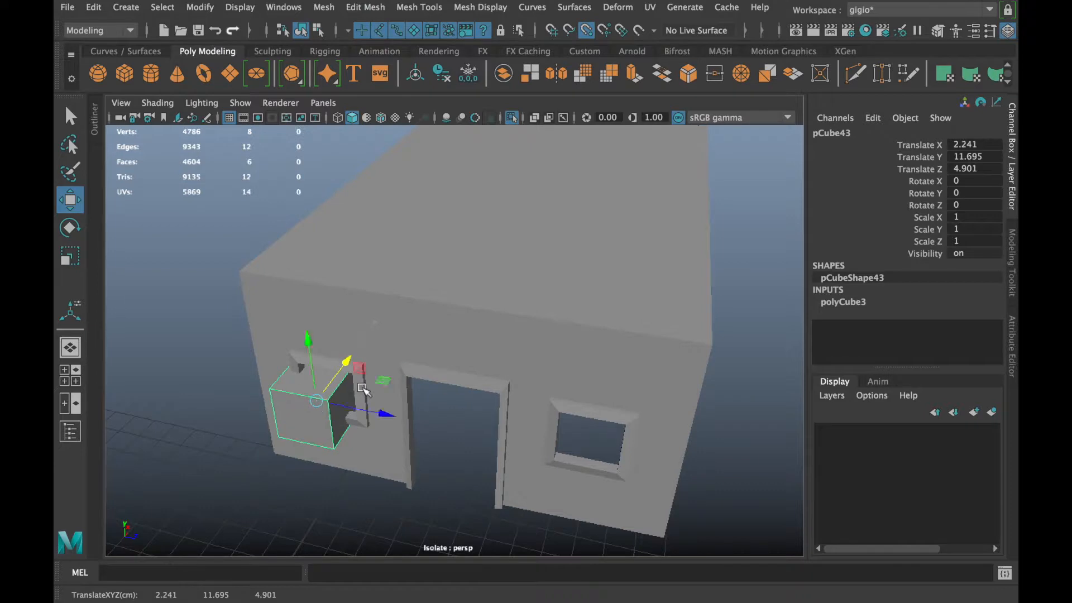
Scale the cube down in height and depth into a thin horizontal bar across the window opening
{"action": "key", "text": "r"}
{"action": "left_click_drag", "start_coordinate": [383, 379], "coordinate": [371, 385]}
{"action": "left_click_drag", "start_coordinate": [307, 343], "coordinate": [310, 383]}
{"action": "left_click_drag", "start_coordinate": [336, 358], "coordinate": [324, 326], "text": "alt"}
{"action": "right_click_drag", "start_coordinate": [324, 326], "coordinate": [435, 352], "text": "alt"}
{"action": "left_click_drag", "start_coordinate": [436, 352], "coordinate": [486, 410], "text": "alt"}
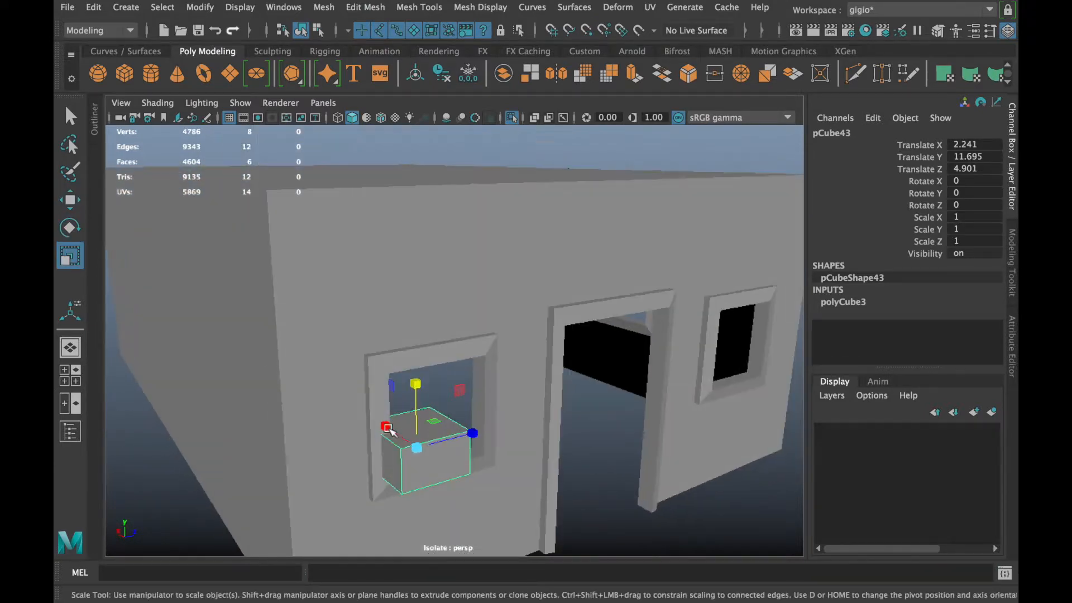
{"action": "left_click_drag", "start_coordinate": [406, 447], "coordinate": [414, 451]}
{"action": "left_click_drag", "start_coordinate": [416, 385], "coordinate": [305, 419]}
{"action": "right_click_drag", "start_coordinate": [304, 419], "coordinate": [391, 416], "text": "alt"}
{"action": "middle_click_drag", "start_coordinate": [391, 416], "coordinate": [475, 403], "text": "alt"}
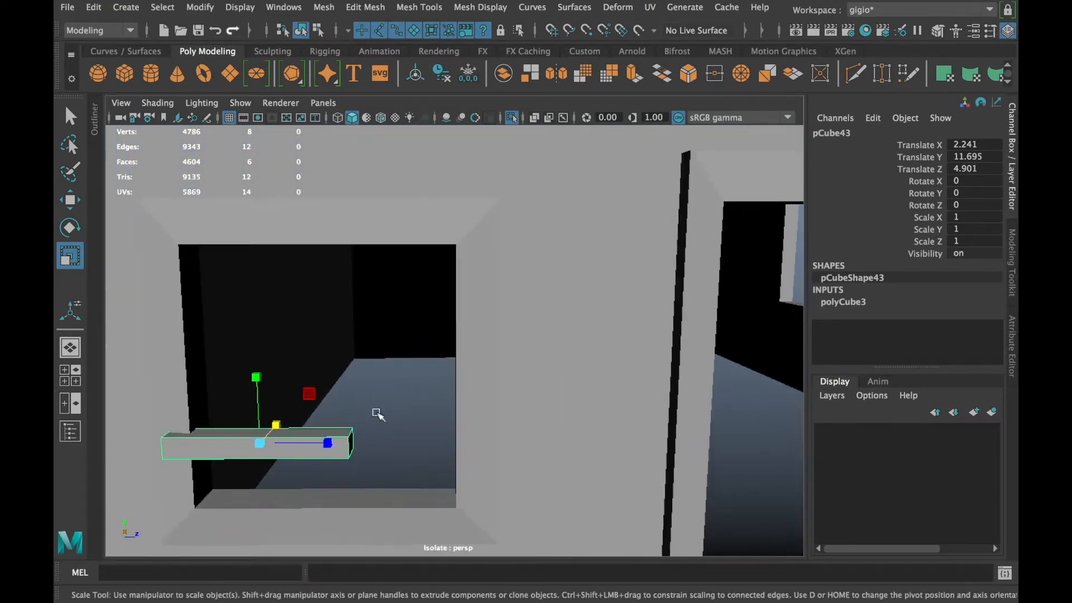
Shift the bar along the front window opening to Z 5.115
{"action": "left_click_drag", "start_coordinate": [324, 445], "coordinate": [383, 444]}
{"action": "key", "text": "space"}
{"action": "key", "text": "space"}
{"action": "key", "text": "space"}
{"action": "key", "text": "space"}
{"action": "left_click_drag", "start_coordinate": [220, 441], "coordinate": [234, 453], "text": "alt"}
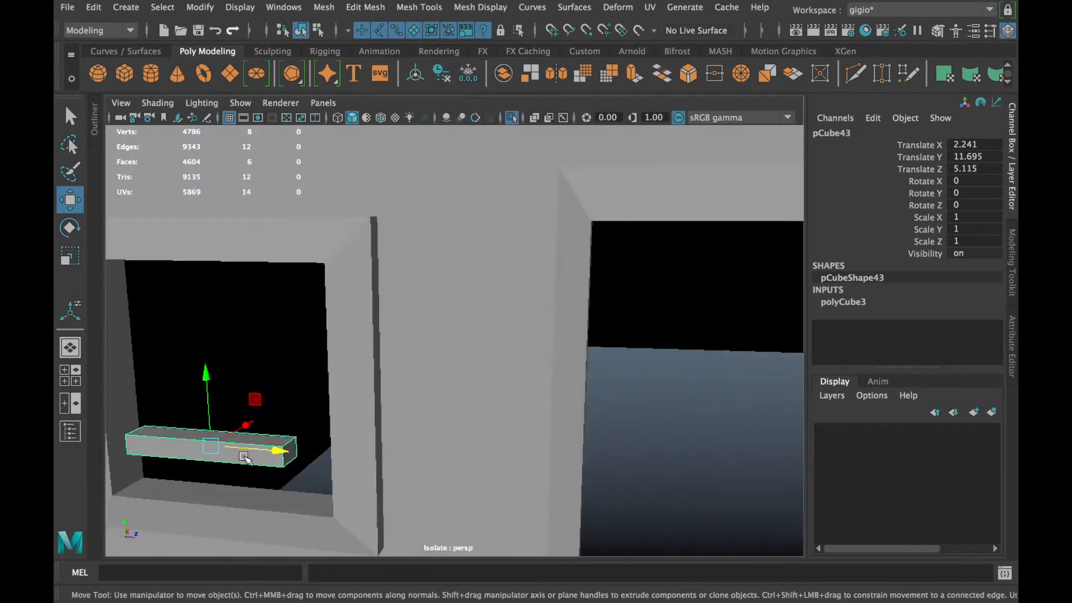
{"action": "right_click_drag", "start_coordinate": [301, 453], "coordinate": [253, 505]}
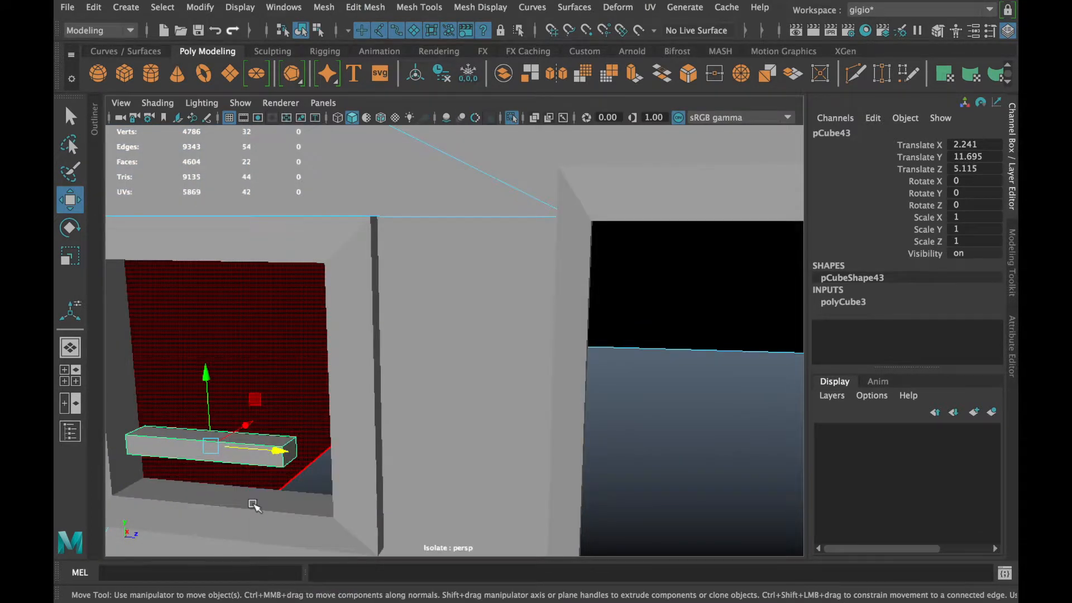
Delete the two end faces of the horizontal window bar and return to object selection with the bar selected
{"action": "left_click", "coordinate": [250, 466]}
{"action": "left_click", "coordinate": [718, 452]}
{"action": "right_click_drag", "start_coordinate": [713, 172], "coordinate": [778, 149]}
{"action": "left_click", "coordinate": [240, 455]}
{"action": "right_click_drag", "start_coordinate": [247, 215], "coordinate": [247, 216]}
{"action": "left_click", "coordinate": [287, 444]}
{"action": "key", "text": "f"}
{"action": "left_click", "coordinate": [423, 437]}
{"action": "key", "text": "Delete"}
{"action": "right_click_drag", "start_coordinate": [471, 432], "coordinate": [553, 140]}
{"action": "left_click", "coordinate": [506, 427]}
In the side view, raise the bar within the front window opening to Y 11.886
{"action": "left_click_drag", "start_coordinate": [452, 440], "coordinate": [388, 424], "text": "alt"}
{"action": "key", "text": "space"}
{"action": "key", "text": "space"}
{"action": "middle_click_drag", "start_coordinate": [490, 427], "coordinate": [628, 456], "text": "alt"}
{"action": "left_click_drag", "start_coordinate": [330, 299], "coordinate": [329, 273]}
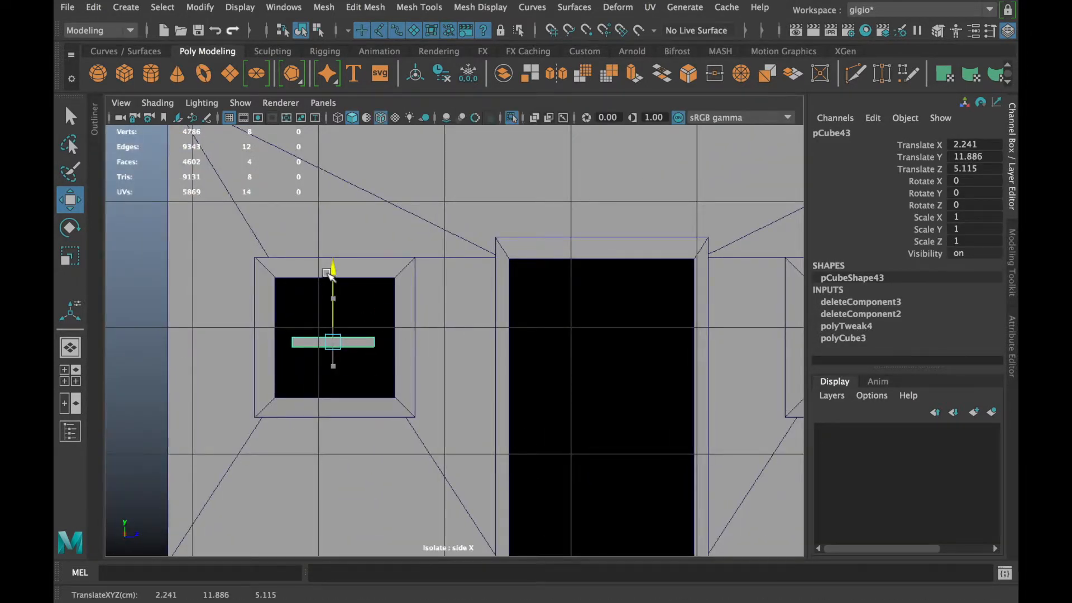
Try stretching the bar along Z so it extends past both sides of the window opening
{"action": "key", "text": "r"}
{"action": "left_click_drag", "start_coordinate": [439, 349], "coordinate": [440, 350]}
{"action": "right_click_drag", "start_coordinate": [337, 371], "coordinate": [503, 374], "text": "alt"}
{"action": "middle_click_drag", "start_coordinate": [305, 362], "coordinate": [418, 400], "text": "alt"}
{"action": "right_click_drag", "start_coordinate": [419, 400], "coordinate": [438, 422], "text": "alt"}
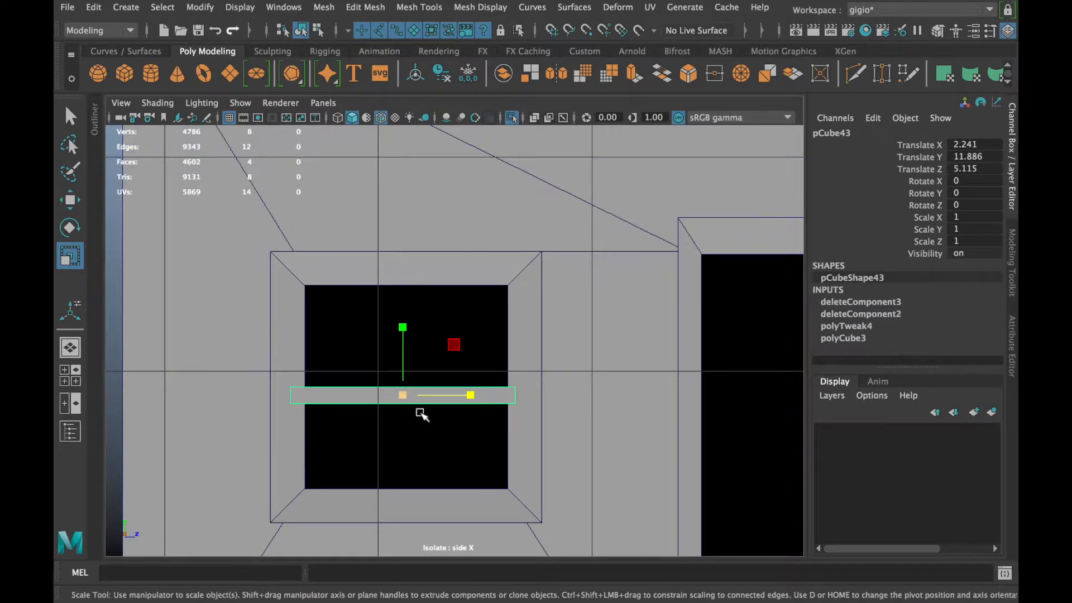
Try a duplicate of the bar rotated -90 degrees about X, and undo it together with the bar's stretch
{"action": "key", "text": "ctrl+d"}
{"action": "key", "text": "e"}
{"action": "left_click_drag", "start_coordinate": [355, 355], "coordinate": [428, 445]}
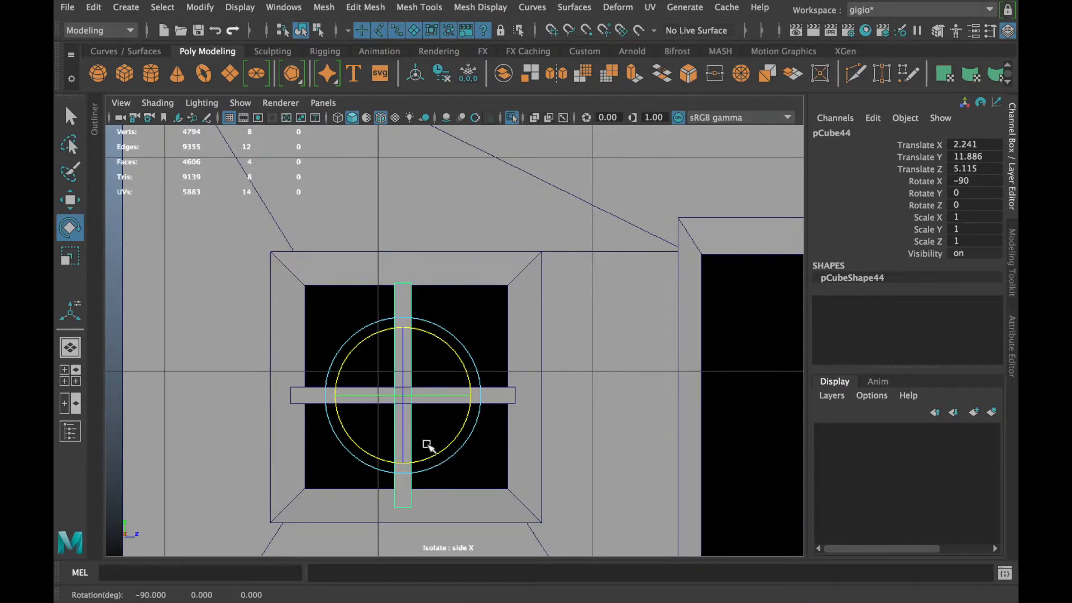
{"action": "key", "text": "ctrl+z"}
{"action": "key", "text": "ctrl+z"}
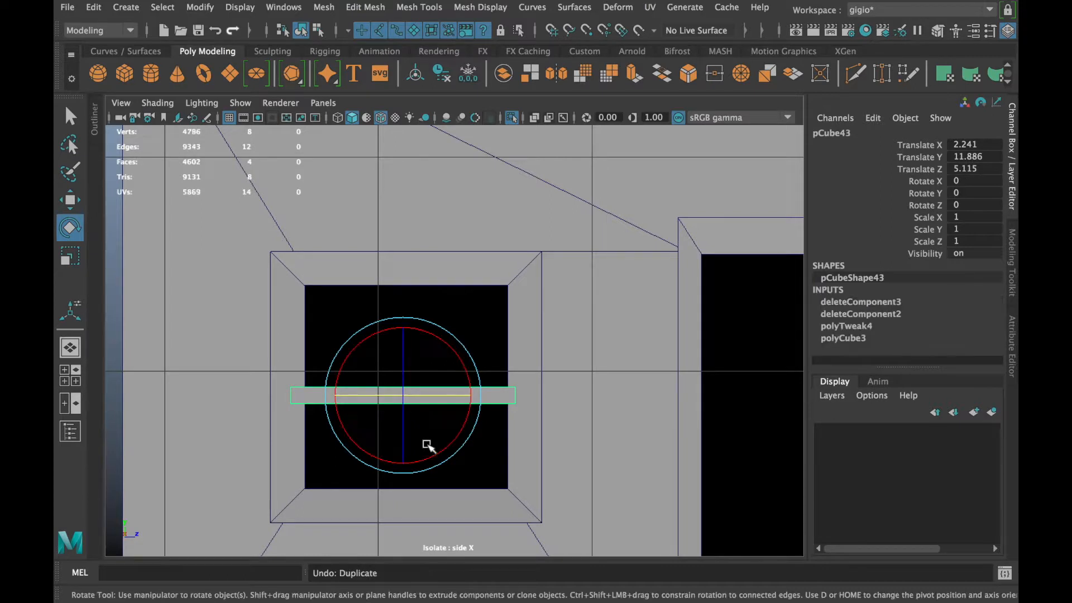
{"action": "key", "text": "ctrl+z"}
Thin the bar and fit its length between the window opening's sides, with a uniform scale of 0.983
{"action": "key", "text": "r"}
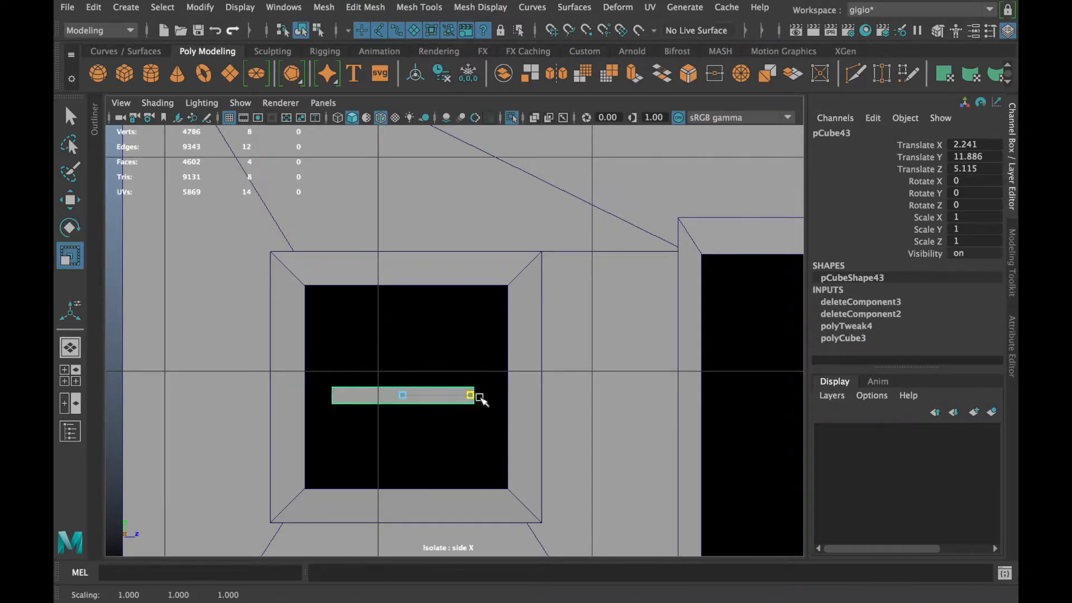
{"action": "key", "text": "space"}
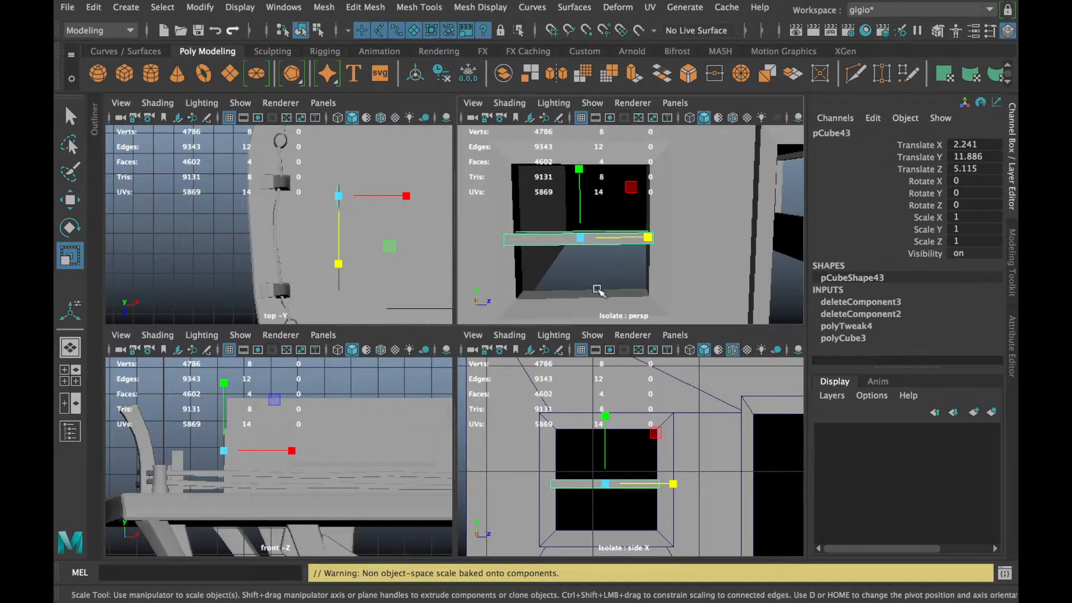
{"action": "left_click_drag", "start_coordinate": [595, 287], "coordinate": [675, 282], "text": "alt"}
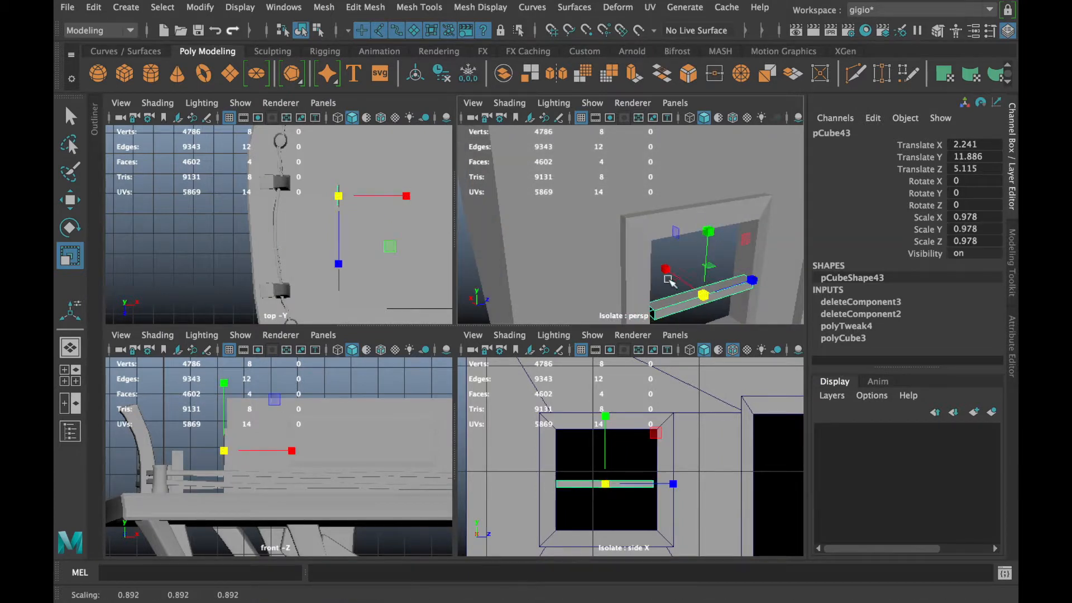
{"action": "left_click_drag", "start_coordinate": [748, 244], "coordinate": [664, 281]}
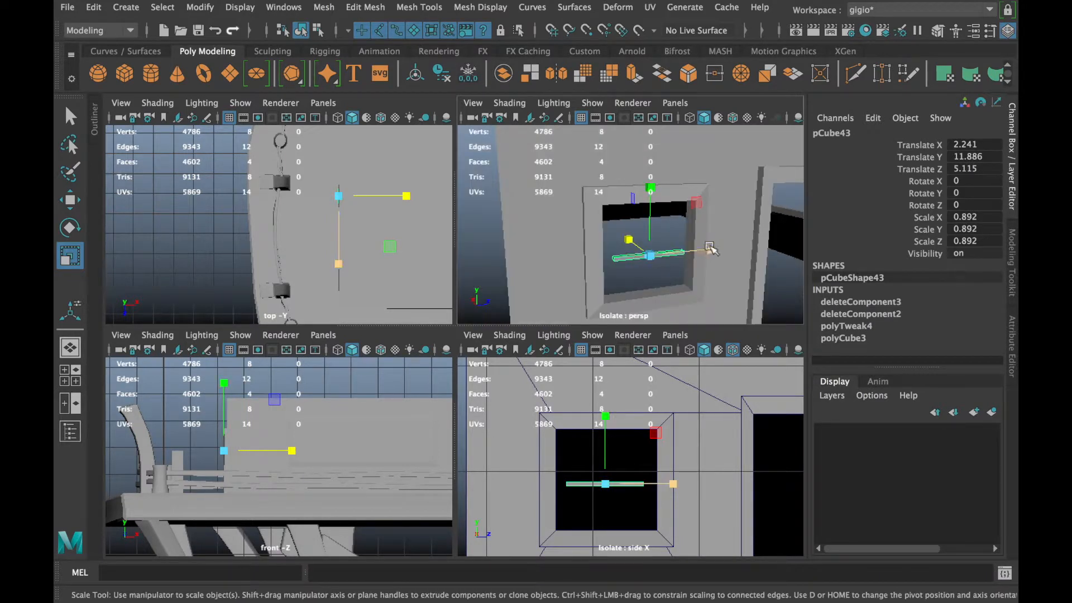
{"action": "key", "text": "ctrl+z"}
{"action": "mouse_move", "coordinate": [636, 244]}
{"action": "left_mouse_down", "text": "alt"}
{"action": "mouse_move", "coordinate": [675, 262]}
{"action": "mouse_move", "coordinate": [649, 248]}
{"action": "left_mouse_up", "text": "alt"}
{"action": "scroll", "coordinate": [709, 278], "scroll_direction": "up", "scroll_amount": 5}
{"action": "left_click_drag", "start_coordinate": [720, 230], "coordinate": [720, 237]}
{"action": "left_click_drag", "start_coordinate": [764, 285], "coordinate": [783, 283]}
Move the bar inward through the wall's depth to X 2.336
{"action": "key", "text": "w"}
{"action": "left_click_drag", "start_coordinate": [678, 270], "coordinate": [671, 266]}
{"action": "mouse_move", "coordinate": [664, 261]}
{"action": "left_mouse_down", "text": "alt"}
{"action": "mouse_move", "coordinate": [633, 258]}
{"action": "mouse_move", "coordinate": [658, 262]}
{"action": "left_mouse_up", "text": "alt"}
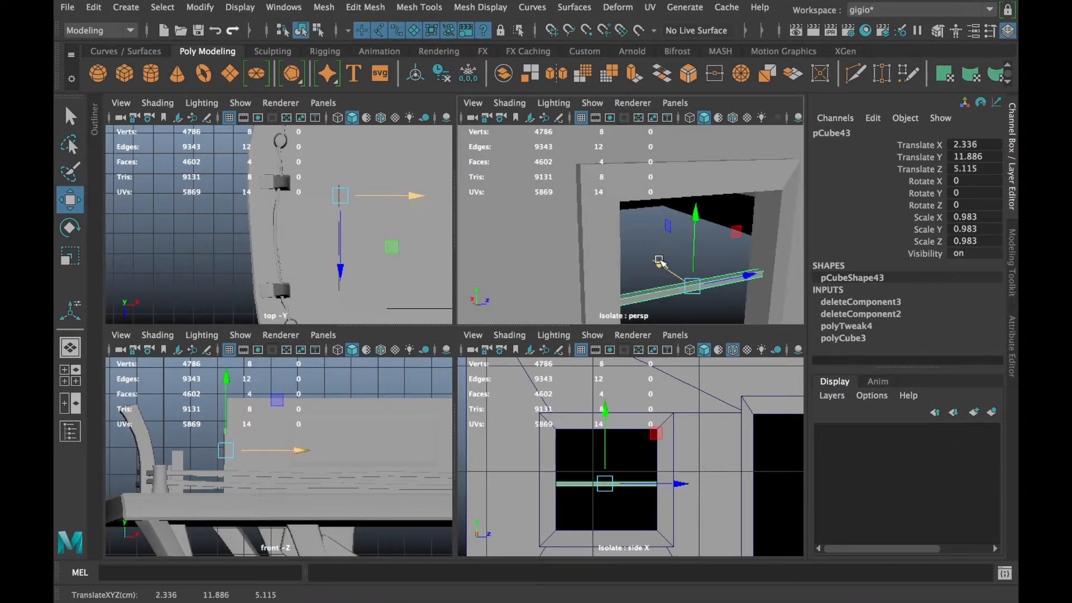
Duplicate the bar, rotate the copy -90 degrees about X, fit its length to the opening's height, and deselect it
{"action": "key", "text": "space"}
{"action": "key", "text": "space"}
{"action": "key", "text": "space"}
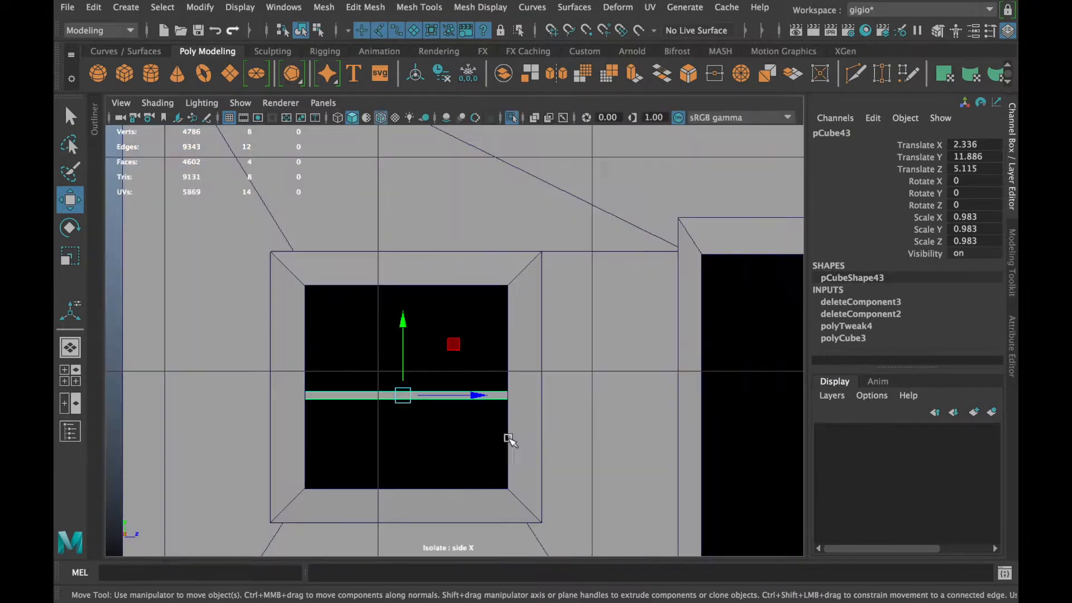
{"action": "key", "text": "ctrl+d"}
{"action": "key", "text": "e"}
{"action": "left_click_drag", "start_coordinate": [356, 352], "coordinate": [417, 453]}
{"action": "key", "text": "r"}
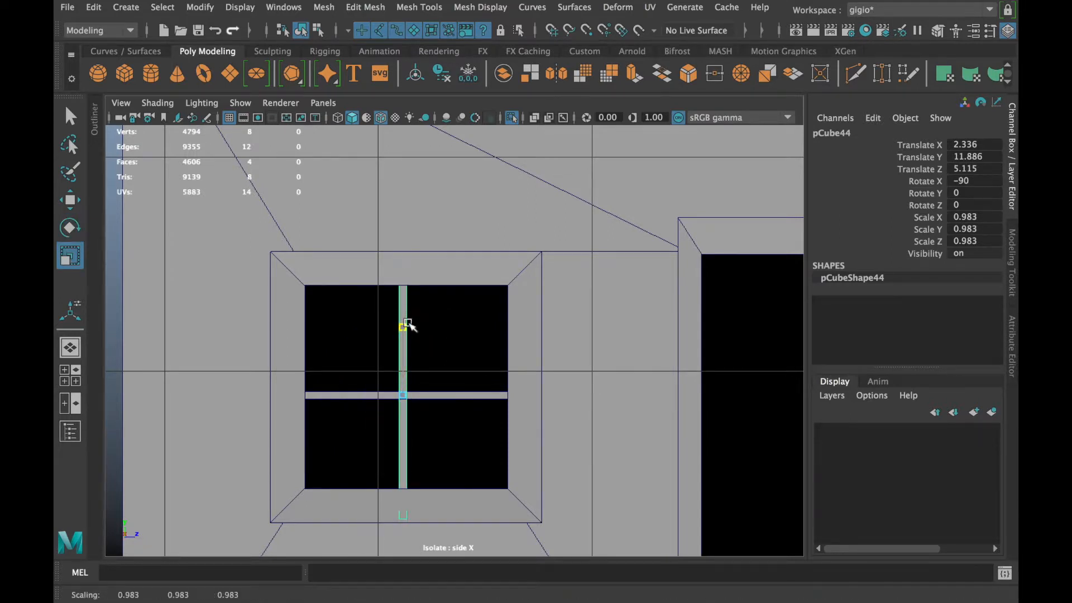
{"action": "left_click_drag", "start_coordinate": [409, 328], "coordinate": [409, 330]}
{"action": "scroll", "coordinate": [443, 342], "scroll_direction": "up", "scroll_amount": 4}
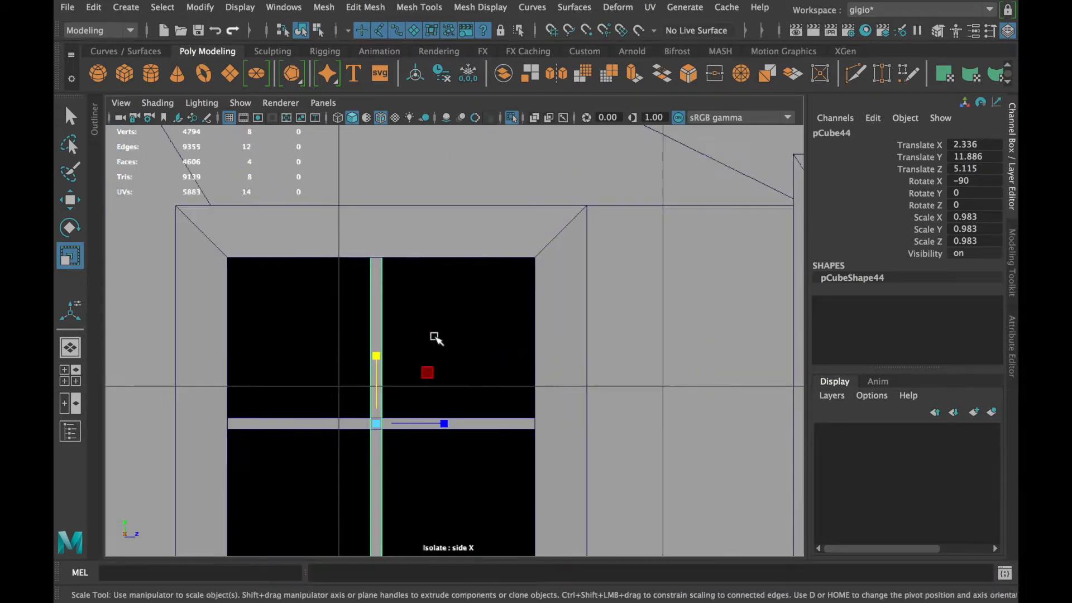
{"action": "scroll", "coordinate": [436, 338], "scroll_direction": "down", "scroll_amount": 13}
{"action": "scroll", "coordinate": [505, 366], "scroll_direction": "up", "scroll_amount": 3}
{"action": "scroll", "coordinate": [467, 390], "scroll_direction": "up", "scroll_amount": 3}
{"action": "left_click", "coordinate": [220, 257]}
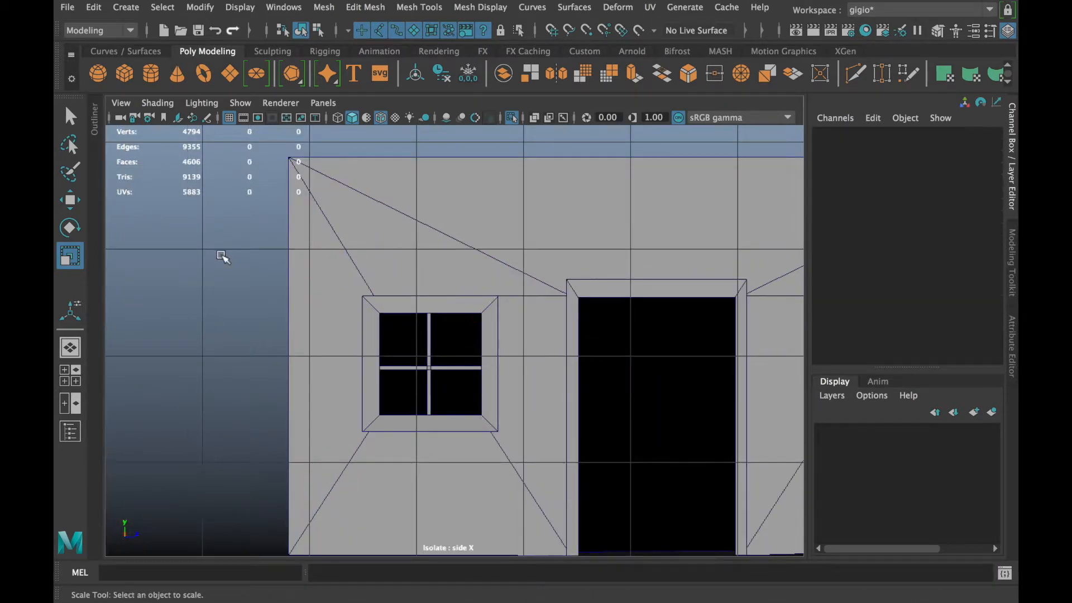
Duplicate both crossed bars and move the copies along Z into the other front window at Z 9.308
{"action": "scroll", "coordinate": [426, 380], "scroll_direction": "up", "scroll_amount": 2}
{"action": "scroll", "coordinate": [426, 380], "scroll_direction": "up", "scroll_amount": 3}
{"action": "left_click", "coordinate": [353, 431]}
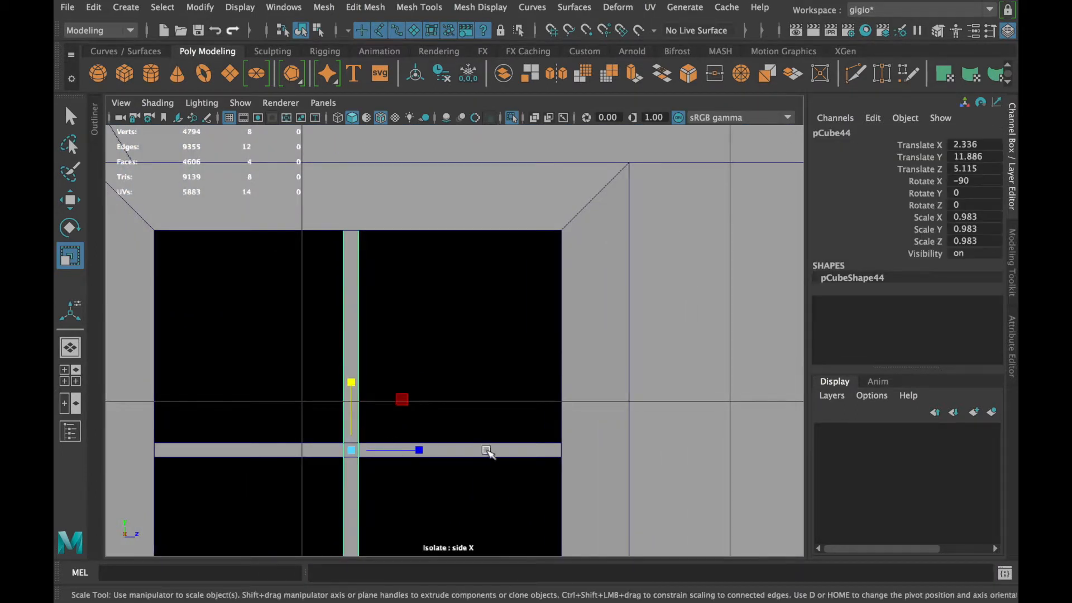
{"action": "left_click", "coordinate": [487, 451], "text": "shift"}
{"action": "scroll", "coordinate": [487, 447], "scroll_direction": "down", "scroll_amount": 11}
{"action": "key", "text": "ctrl+d"}
{"action": "key", "text": "w"}
{"action": "middle_click_drag", "start_coordinate": [506, 411], "coordinate": [315, 410], "text": "alt"}
{"action": "scroll", "coordinate": [283, 426], "scroll_direction": "up", "scroll_amount": 2}
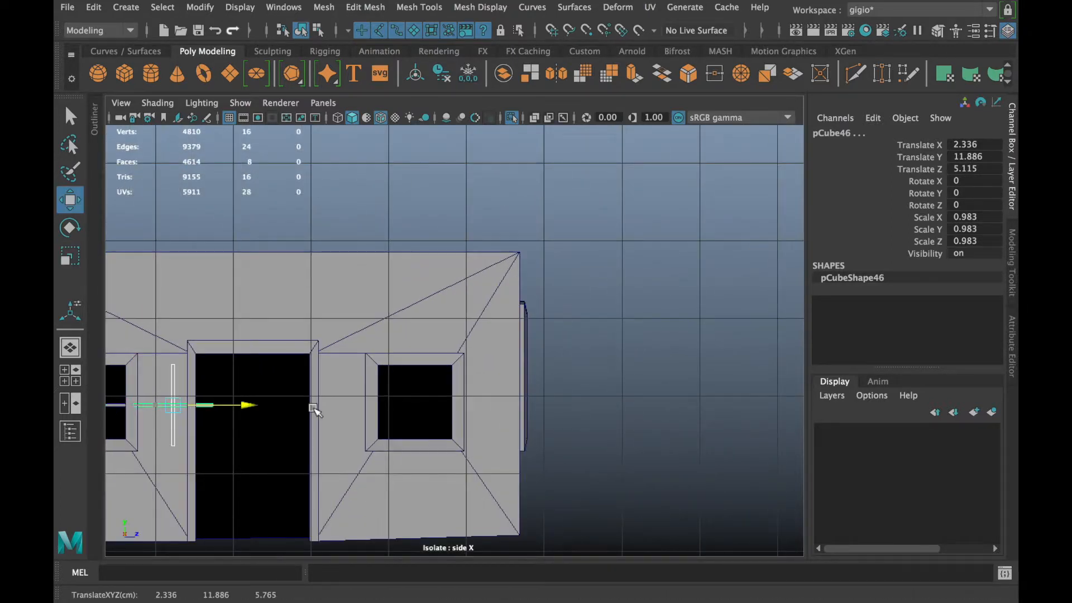
{"action": "scroll", "coordinate": [447, 432], "scroll_direction": "up", "scroll_amount": 5}
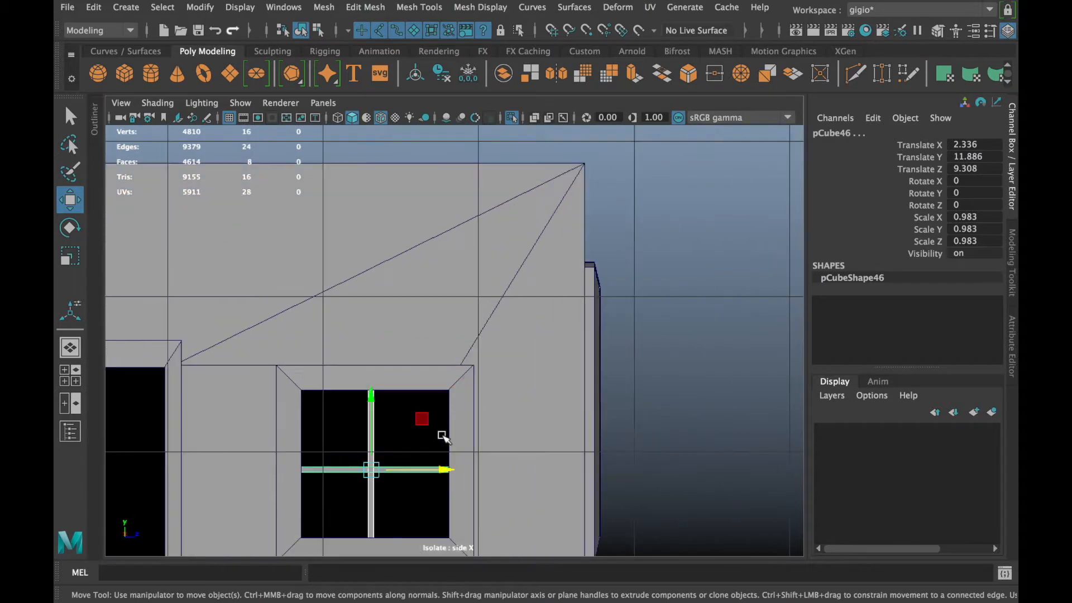
Centre the copied bars in the second front window at Z 9.332 and deselect them
{"action": "middle_click_drag", "start_coordinate": [441, 433], "coordinate": [520, 370], "text": "alt"}
{"action": "right_click_drag", "start_coordinate": [520, 371], "coordinate": [615, 425], "text": "alt"}
{"action": "left_click_drag", "start_coordinate": [519, 427], "coordinate": [468, 492]}
{"action": "key", "text": "ctrl+z"}
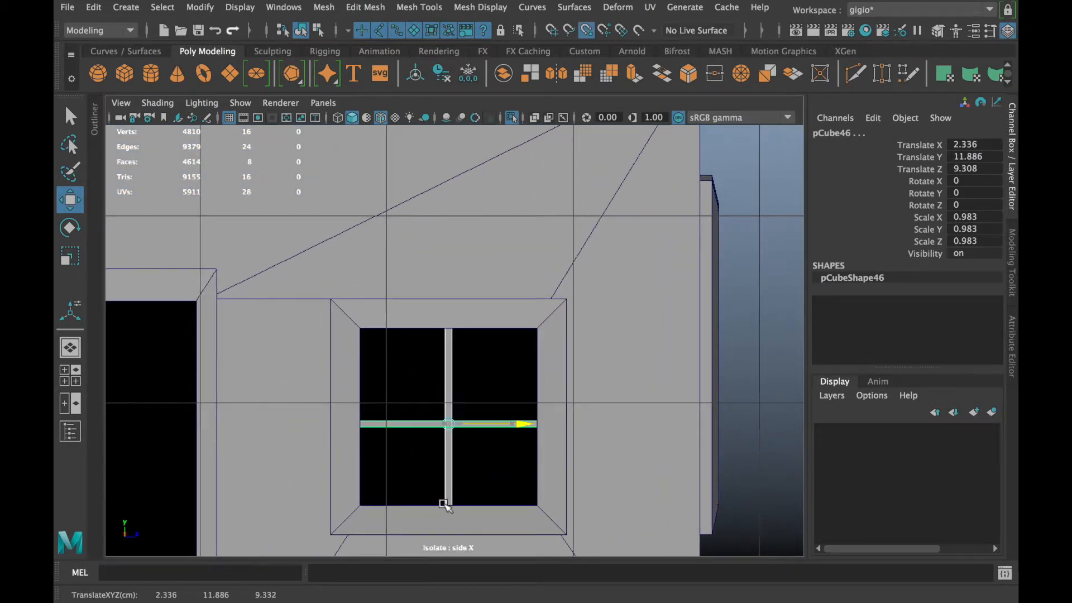
{"action": "middle_click_drag", "start_coordinate": [445, 503], "coordinate": [474, 455]}
{"action": "key", "text": "ctrl+z"}
{"action": "left_click_drag", "start_coordinate": [517, 427], "coordinate": [497, 433]}
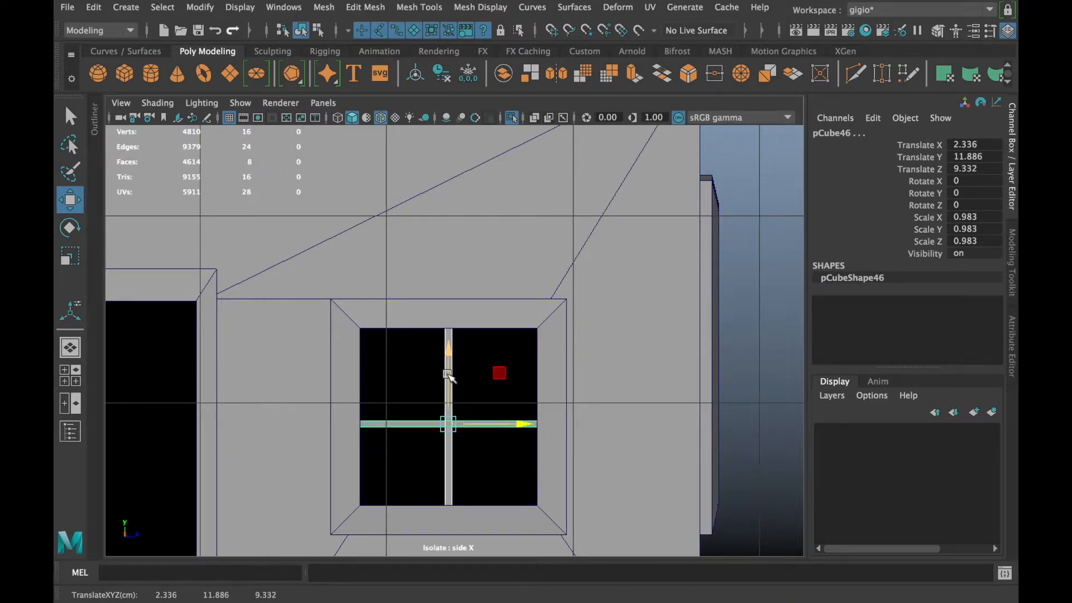
{"action": "key", "text": "space"}
{"action": "key", "text": "space"}
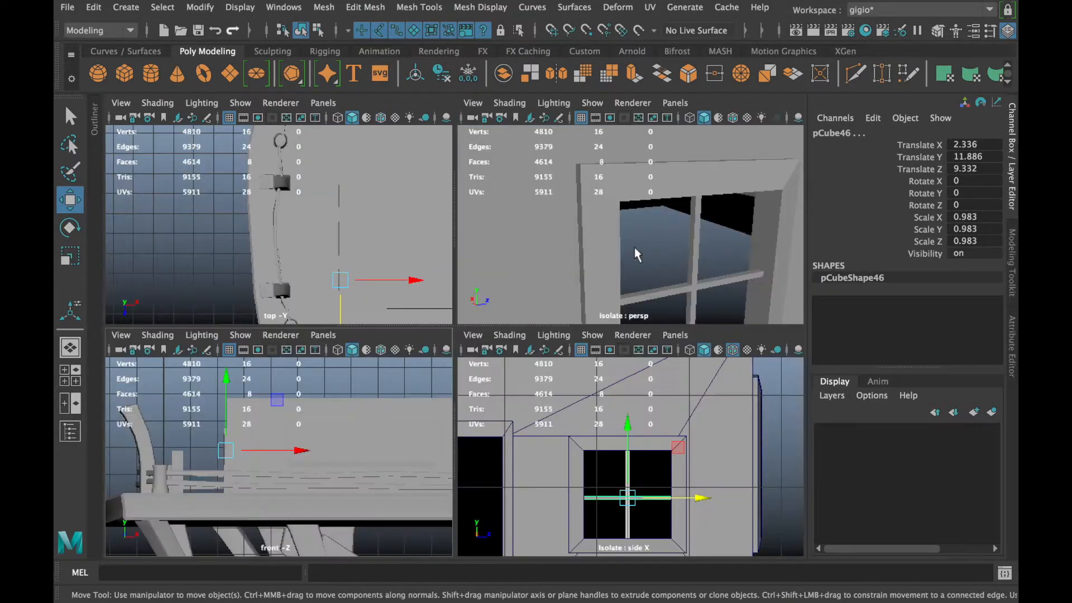
{"action": "key", "text": "space"}
{"action": "scroll", "coordinate": [604, 347], "scroll_direction": "down", "scroll_amount": 5}
{"action": "left_click_drag", "start_coordinate": [492, 382], "coordinate": [346, 392], "text": "alt"}
{"action": "scroll", "coordinate": [490, 401], "scroll_direction": "down", "scroll_amount": 5}
{"action": "left_click", "coordinate": [287, 431]}
Duplicate the second window's vertical bar and move the copy along X to 7.582, in line with the long side window
{"action": "left_click_drag", "start_coordinate": [272, 443], "coordinate": [187, 424], "text": "alt"}
{"action": "middle_click_drag", "start_coordinate": [184, 423], "coordinate": [67, 416], "text": "alt"}
{"action": "scroll", "coordinate": [261, 385], "scroll_direction": "up", "scroll_amount": 8}
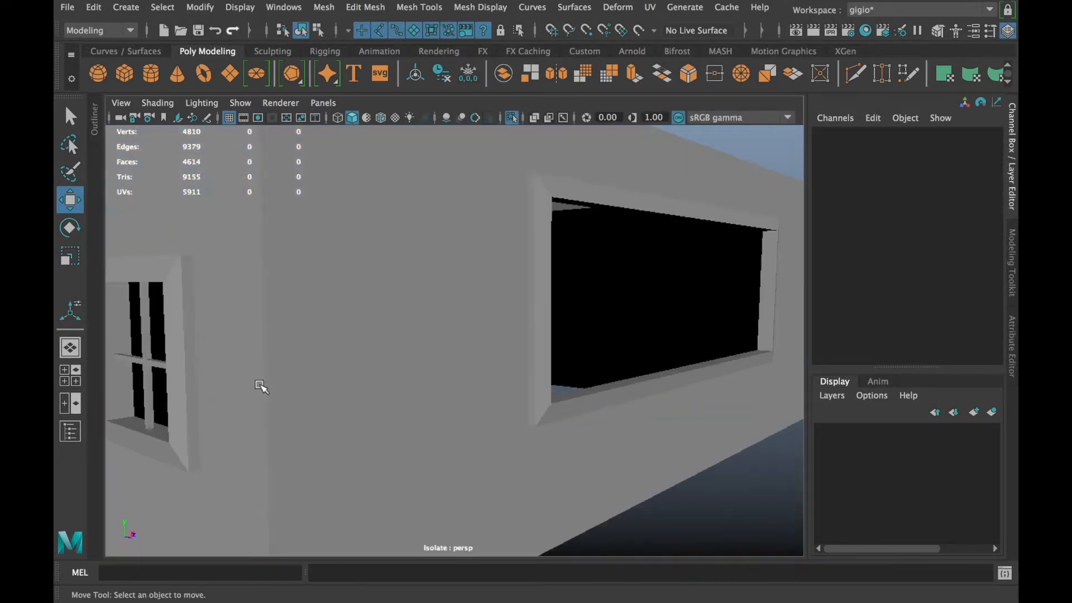
{"action": "left_click_drag", "start_coordinate": [231, 390], "coordinate": [250, 393], "text": "alt"}
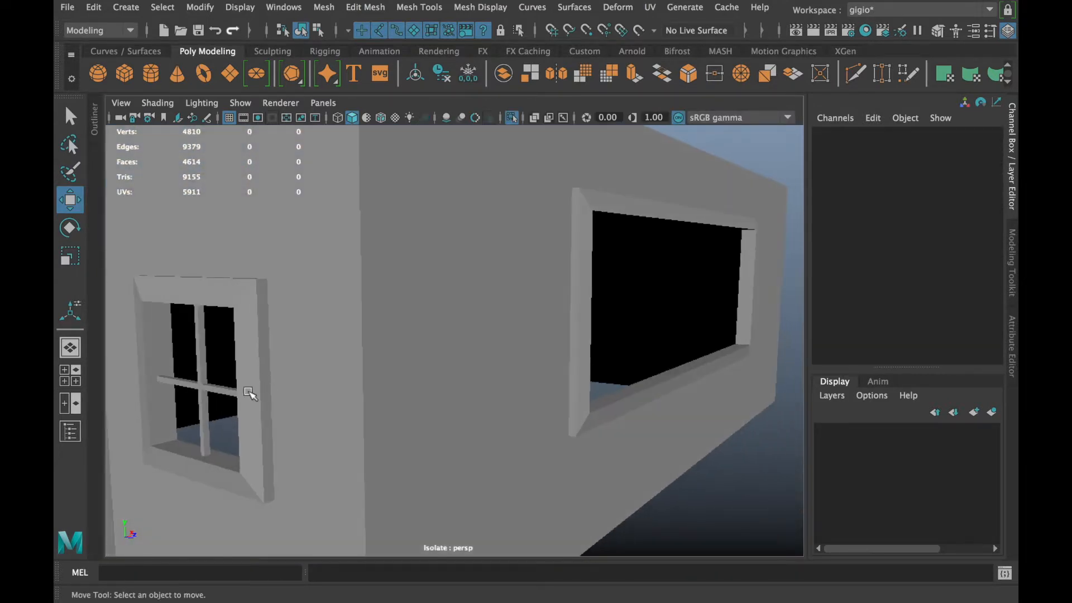
{"action": "left_click", "coordinate": [202, 370]}
{"action": "left_click_drag", "start_coordinate": [263, 375], "coordinate": [667, 311]}
{"action": "left_click_drag", "start_coordinate": [653, 340], "coordinate": [505, 380], "text": "alt"}
{"action": "middle_click_drag", "start_coordinate": [520, 377], "coordinate": [498, 362], "text": "alt"}
{"action": "scroll", "coordinate": [498, 361], "scroll_direction": "down", "scroll_amount": 5}
{"action": "left_click_drag", "start_coordinate": [545, 360], "coordinate": [499, 350]}
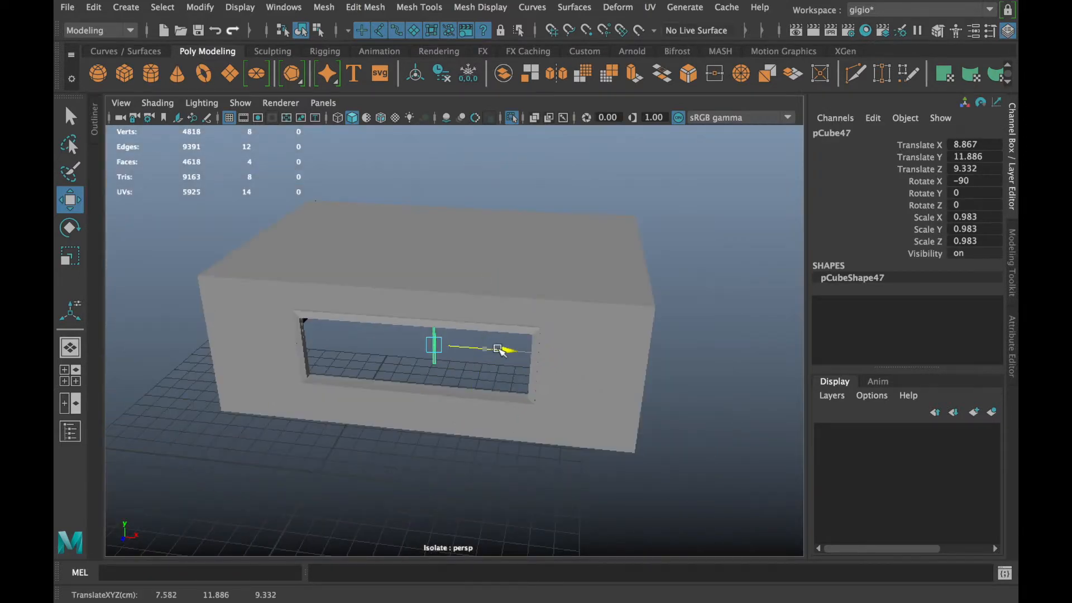
Place the copied bar in the long side window's opening at X 7.342, Z 10.721
{"action": "left_click_drag", "start_coordinate": [391, 406], "coordinate": [394, 403]}
{"action": "right_click_drag", "start_coordinate": [458, 406], "coordinate": [549, 411], "text": "alt"}
{"action": "left_click_drag", "start_coordinate": [549, 411], "coordinate": [591, 382], "text": "alt"}
{"action": "left_click_drag", "start_coordinate": [474, 359], "coordinate": [475, 358]}
{"action": "right_click_drag", "start_coordinate": [525, 373], "coordinate": [574, 378], "text": "alt"}
{"action": "left_click_drag", "start_coordinate": [574, 377], "coordinate": [607, 401], "text": "alt"}
{"action": "left_click_drag", "start_coordinate": [574, 399], "coordinate": [589, 420]}
Scale the bar's height to suit the long side window and raise it to Y 12.271
{"action": "key", "text": "r"}
{"action": "left_click_drag", "start_coordinate": [485, 351], "coordinate": [487, 300]}
{"action": "key", "text": "w"}
{"action": "left_click_drag", "start_coordinate": [423, 419], "coordinate": [407, 386], "text": "alt"}
{"action": "left_click_drag", "start_coordinate": [452, 255], "coordinate": [448, 230]}
{"action": "key", "text": "r"}
{"action": "left_click_drag", "start_coordinate": [458, 326], "coordinate": [425, 337], "text": "alt"}
Show wireframe on shaded in the front view and select the vertical bar in the long side window
{"action": "key", "text": "space"}
{"action": "key", "text": "shift+f"}
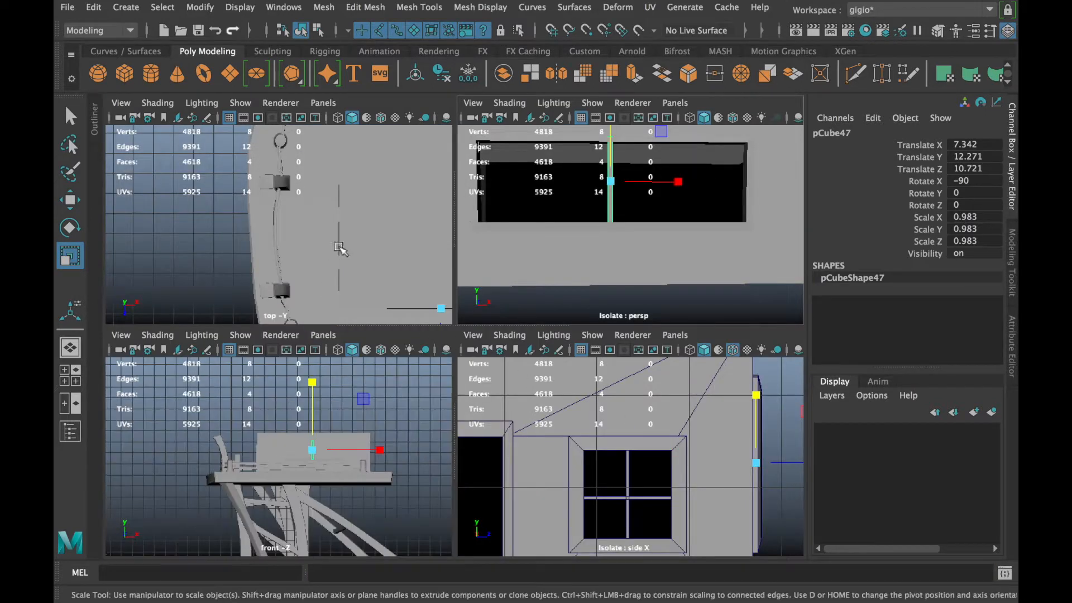
{"action": "scroll", "coordinate": [397, 470], "scroll_direction": "up", "scroll_amount": 3}
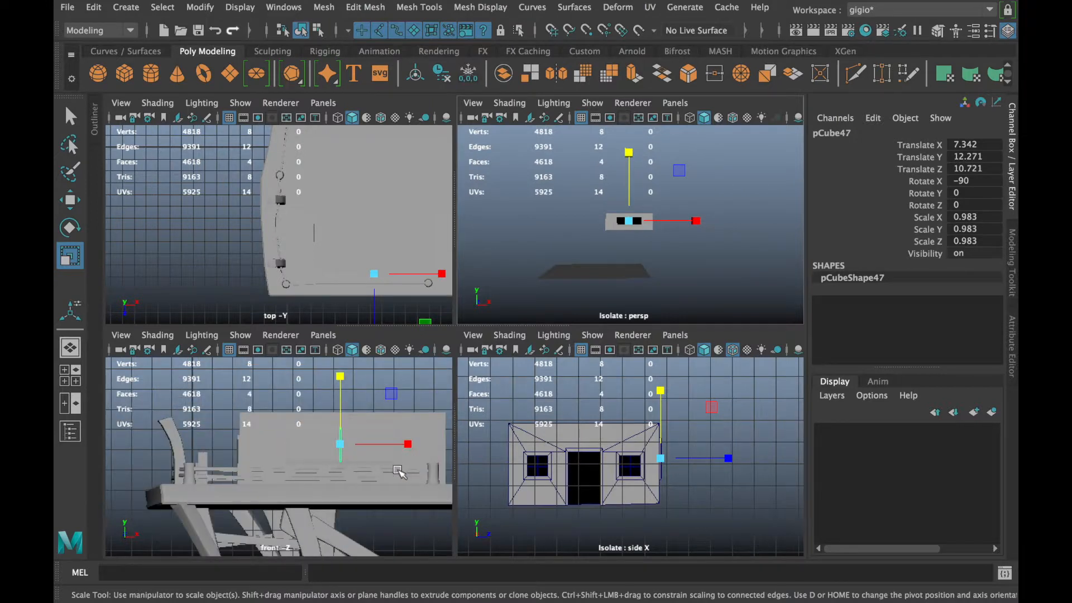
{"action": "scroll", "coordinate": [398, 471], "scroll_direction": "up", "scroll_amount": 2}
{"action": "scroll", "coordinate": [329, 478], "scroll_direction": "up", "scroll_amount": 3}
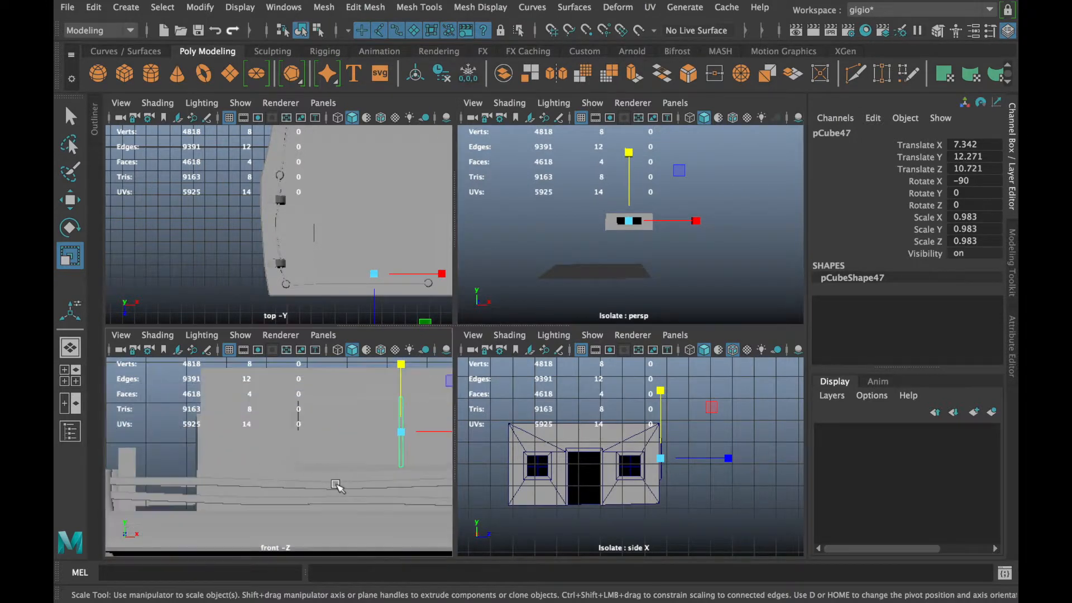
{"action": "middle_click_drag", "start_coordinate": [397, 442], "coordinate": [311, 475], "text": "alt"}
{"action": "scroll", "coordinate": [297, 480], "scroll_direction": "up", "scroll_amount": 4}
{"action": "key", "text": "space"}
{"action": "scroll", "coordinate": [290, 480], "scroll_direction": "down", "scroll_amount": 5}
{"action": "scroll", "coordinate": [460, 361], "scroll_direction": "up", "scroll_amount": 3}
{"action": "left_click", "coordinate": [449, 442]}
{"action": "scroll", "coordinate": [536, 363], "scroll_direction": "up", "scroll_amount": 2}
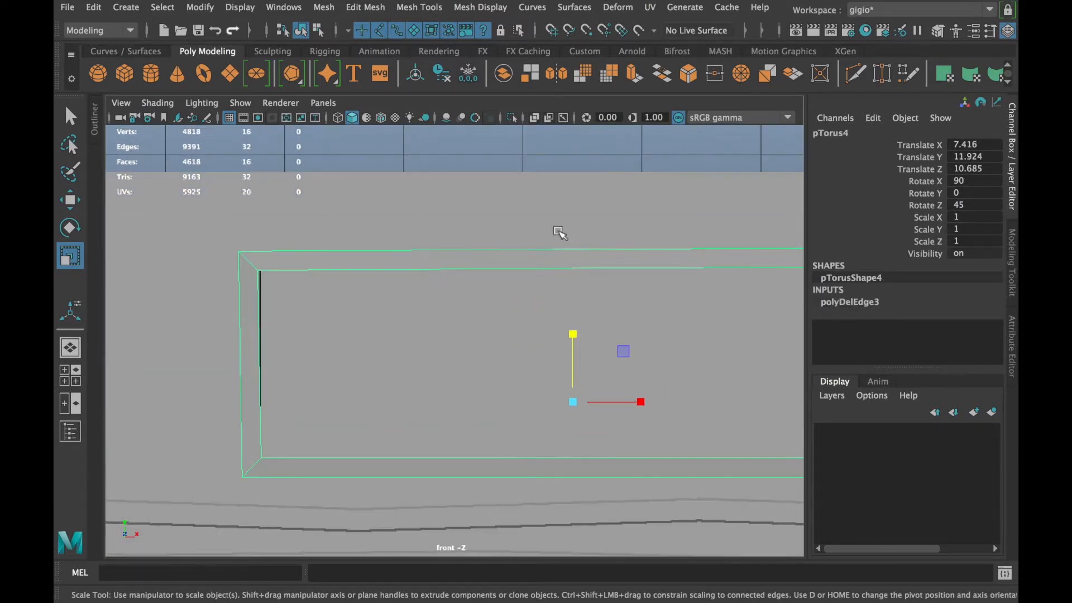
{"action": "left_click", "coordinate": [382, 117]}
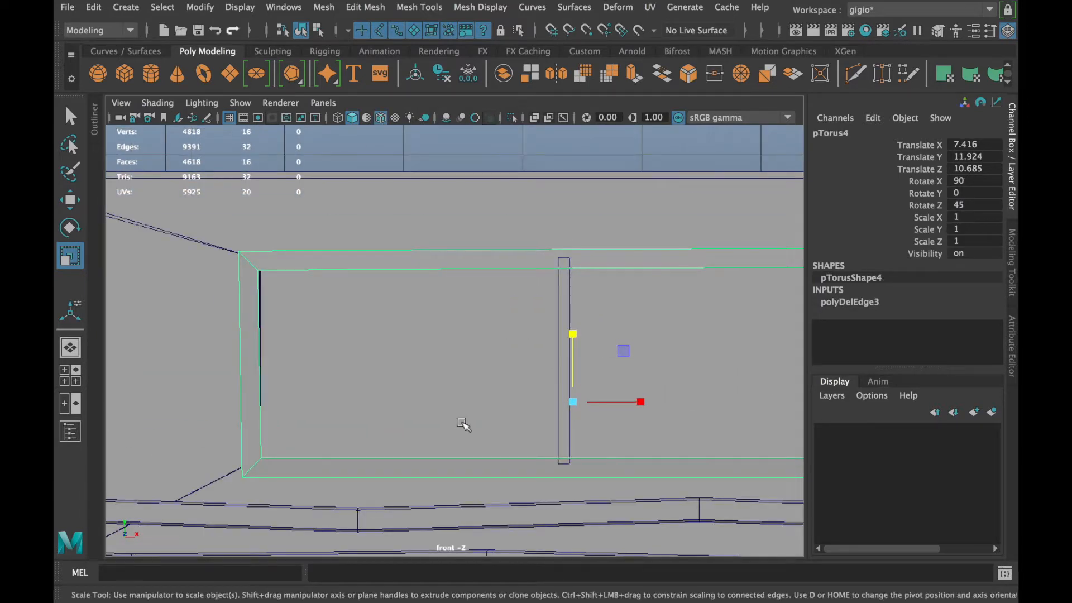
{"action": "scroll", "coordinate": [425, 363], "scroll_direction": "down", "scroll_amount": 4}
{"action": "key", "text": "w"}
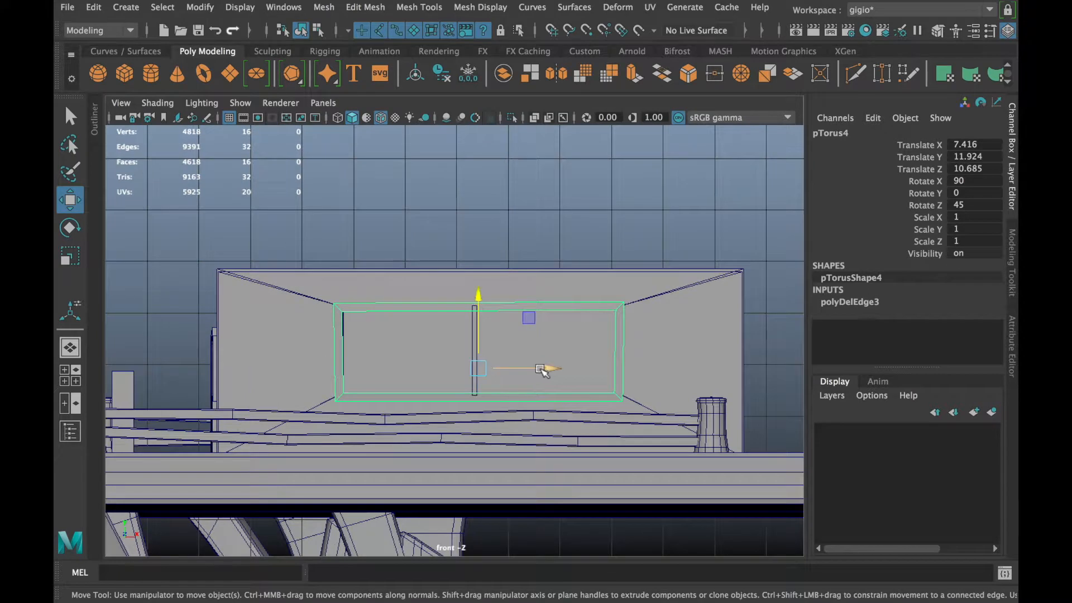
{"action": "left_click", "coordinate": [476, 389]}
Try shifting the bar to X 7.4 and placing a duplicate beside it at X 7.534, then undo these changes
{"action": "left_click_drag", "start_coordinate": [546, 350], "coordinate": [549, 350]}
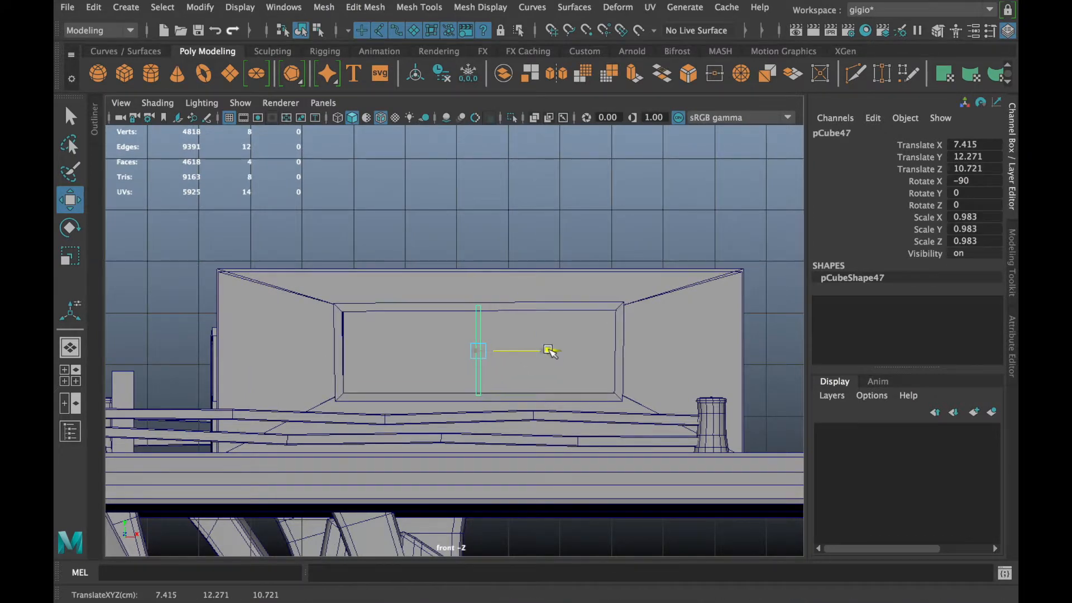
{"action": "scroll", "coordinate": [548, 357], "scroll_direction": "up", "scroll_amount": 4}
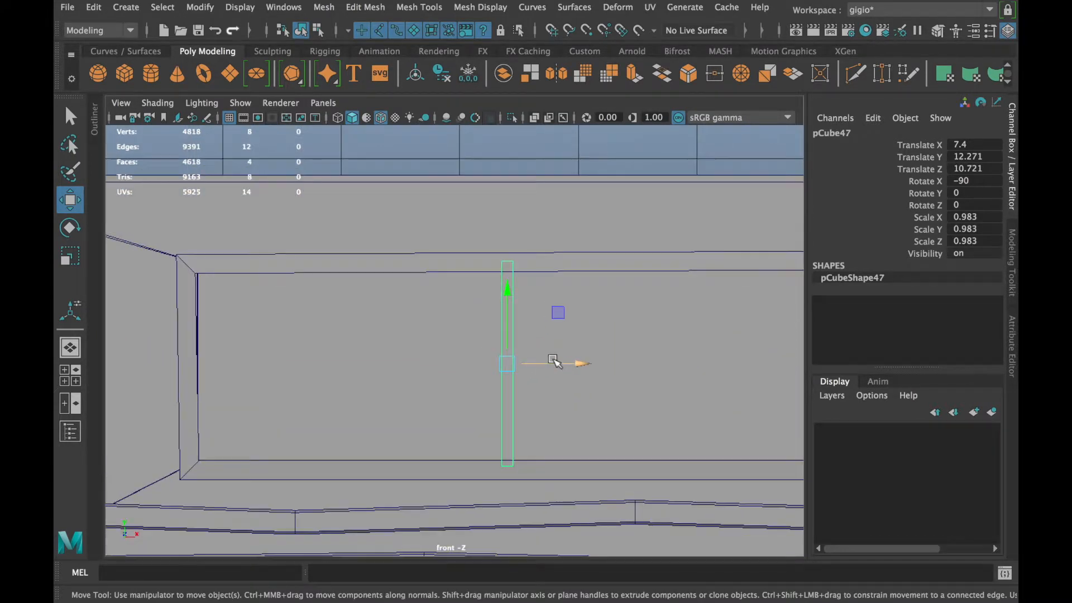
{"action": "left_click_drag", "start_coordinate": [554, 360], "coordinate": [579, 365]}
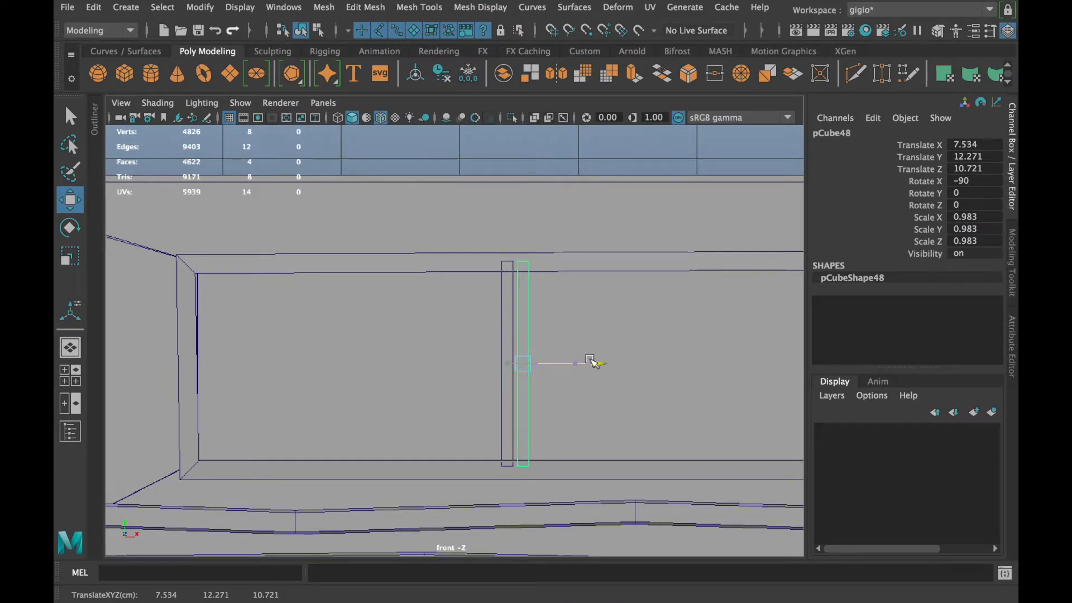
{"action": "key", "text": "r"}
{"action": "key", "text": "ctrl+z"}
{"action": "key", "text": "ctrl+z"}
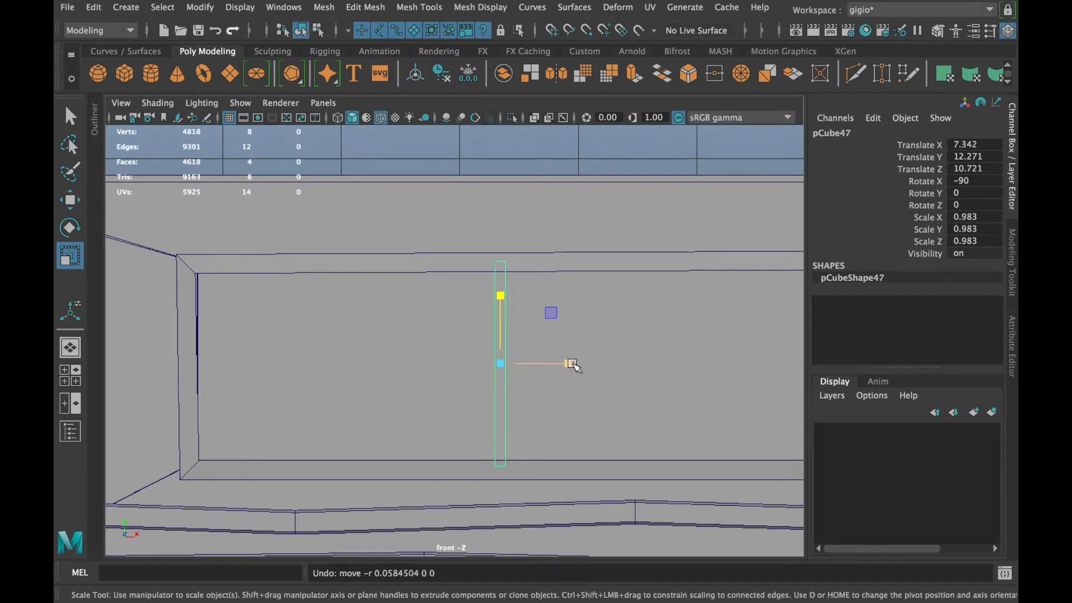
Move the vertical bar to X 7.437 and widen it along X
{"action": "key", "text": "w"}
{"action": "left_click_drag", "start_coordinate": [573, 364], "coordinate": [583, 365]}
{"action": "key", "text": "e"}
{"action": "key", "text": "r"}
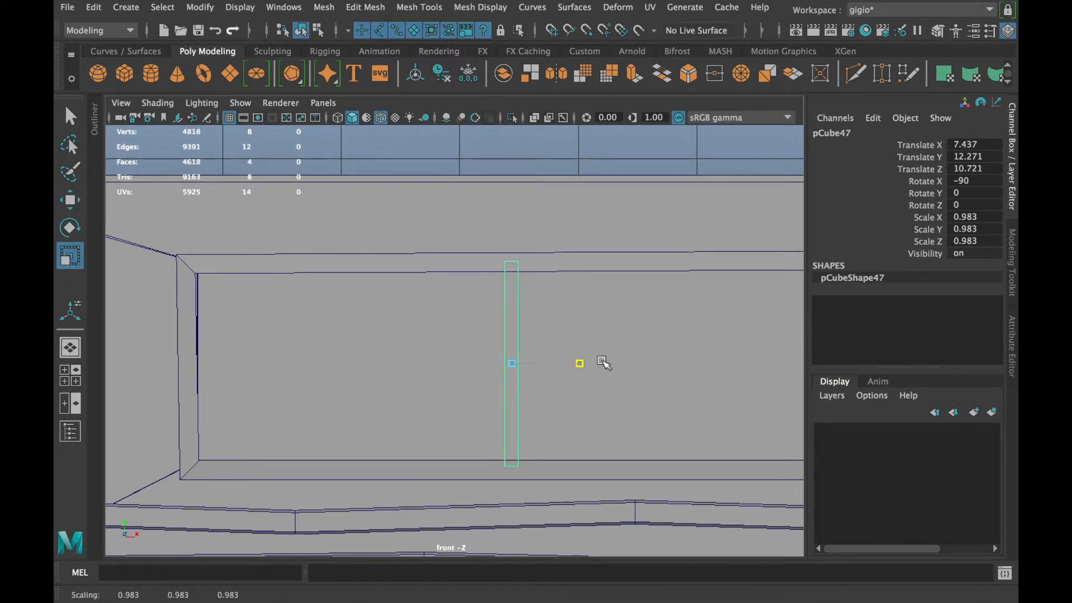
{"action": "key", "text": "space"}
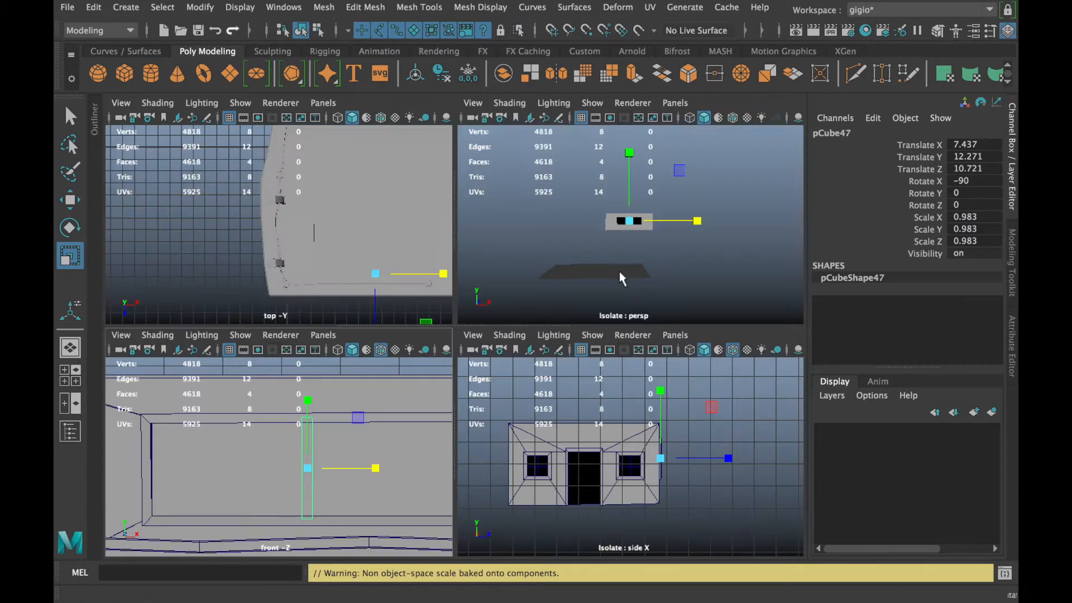
Duplicate the vertical bar in the long side window in place
{"action": "key", "text": "space"}
{"action": "left_click_drag", "start_coordinate": [613, 280], "coordinate": [553, 375], "text": "alt"}
{"action": "scroll", "coordinate": [427, 340], "scroll_direction": "up", "scroll_amount": 5}
{"action": "scroll", "coordinate": [460, 378], "scroll_direction": "up", "scroll_amount": 5}
{"action": "right_click_drag", "start_coordinate": [553, 376], "coordinate": [555, 388], "text": "alt"}
{"action": "left_click_drag", "start_coordinate": [555, 388], "coordinate": [510, 416], "text": "alt"}
{"action": "right_click_drag", "start_coordinate": [510, 417], "coordinate": [536, 429], "text": "alt"}
{"action": "mouse_move", "coordinate": [536, 429]}
{"action": "left_mouse_down", "text": "alt"}
{"action": "mouse_move", "coordinate": [534, 390]}
{"action": "mouse_move", "coordinate": [531, 424]}
{"action": "left_mouse_up", "text": "alt"}
{"action": "left_click", "coordinate": [788, 149]}
{"action": "right_click_drag", "start_coordinate": [788, 149], "coordinate": [699, 211], "text": "alt"}
{"action": "left_click_drag", "start_coordinate": [699, 210], "coordinate": [480, 283], "text": "alt"}
{"action": "middle_click_drag", "start_coordinate": [481, 282], "coordinate": [438, 333], "text": "alt"}
{"action": "left_click", "coordinate": [424, 333]}
{"action": "key", "text": "ctrl+d"}
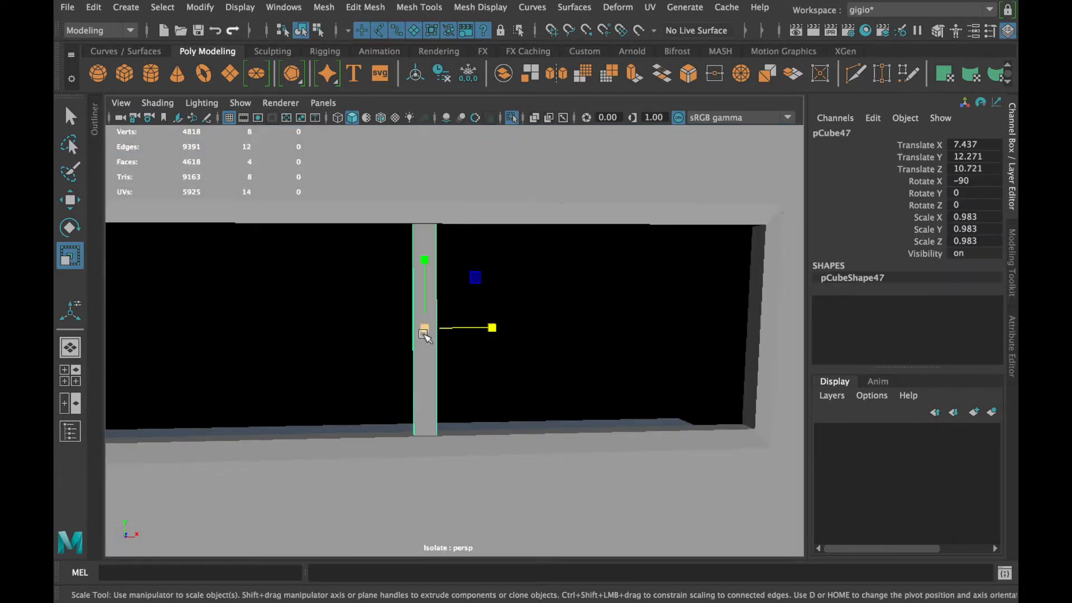
Rotate the duplicated bar to 90 on Z and stretch it horizontally across the full width of the long window
{"action": "scroll", "coordinate": [415, 345], "scroll_direction": "down", "scroll_amount": 4}
{"action": "key", "text": "e"}
{"action": "left_click_drag", "start_coordinate": [383, 302], "coordinate": [383, 402]}
{"action": "key", "text": "r"}
{"action": "left_click_drag", "start_coordinate": [483, 323], "coordinate": [555, 335]}
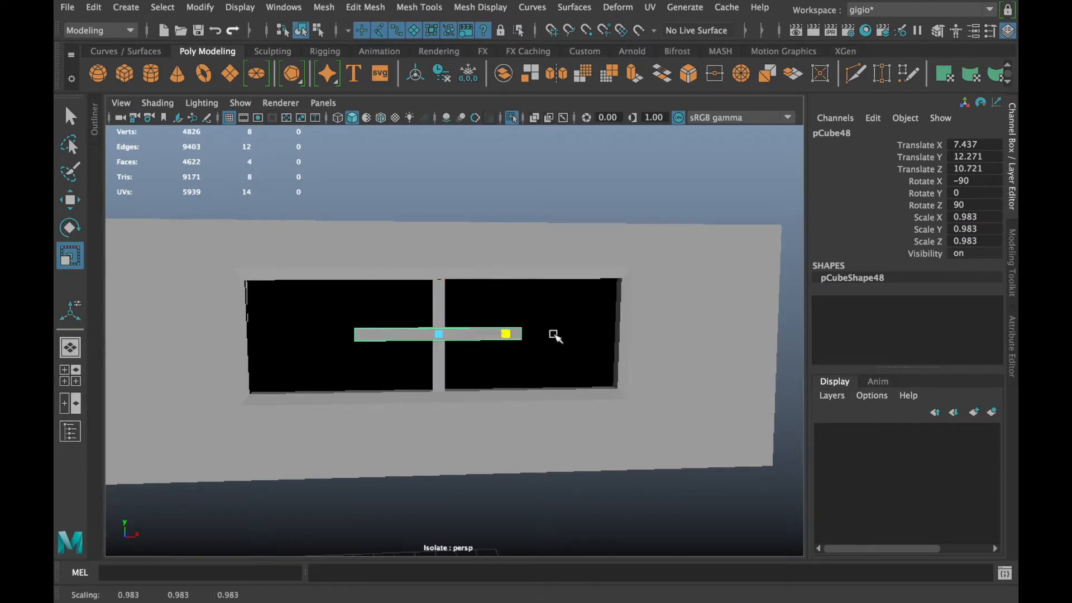
{"action": "left_click_drag", "start_coordinate": [651, 333], "coordinate": [706, 426], "text": "alt"}
{"action": "scroll", "coordinate": [706, 426], "scroll_direction": "up", "scroll_amount": 3}
{"action": "left_click_drag", "start_coordinate": [560, 306], "coordinate": [441, 347], "text": "alt"}
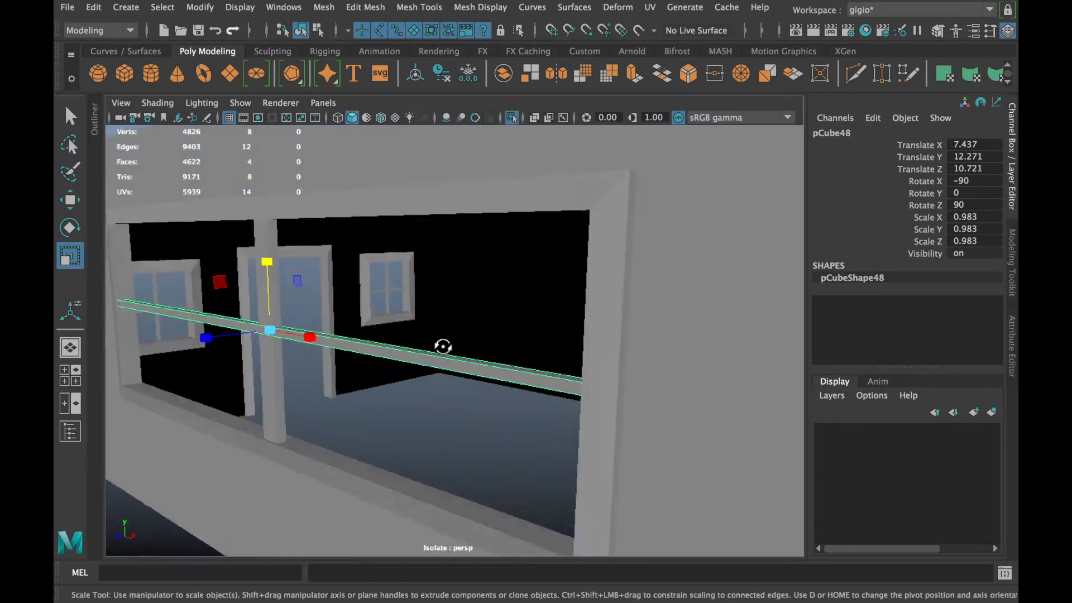
{"action": "right_click_drag", "start_coordinate": [441, 347], "coordinate": [300, 358], "text": "alt"}
{"action": "left_click_drag", "start_coordinate": [300, 358], "coordinate": [297, 326], "text": "alt"}
Widen the vertical bar of the long window along X
{"action": "left_click", "coordinate": [527, 177]}
{"action": "right_click_drag", "start_coordinate": [528, 177], "coordinate": [407, 250], "text": "alt"}
{"action": "left_click_drag", "start_coordinate": [408, 250], "coordinate": [360, 359], "text": "alt"}
{"action": "right_click_drag", "start_coordinate": [359, 359], "coordinate": [473, 316], "text": "alt"}
{"action": "left_click", "coordinate": [473, 316]}
{"action": "left_click_drag", "start_coordinate": [530, 338], "coordinate": [490, 342]}
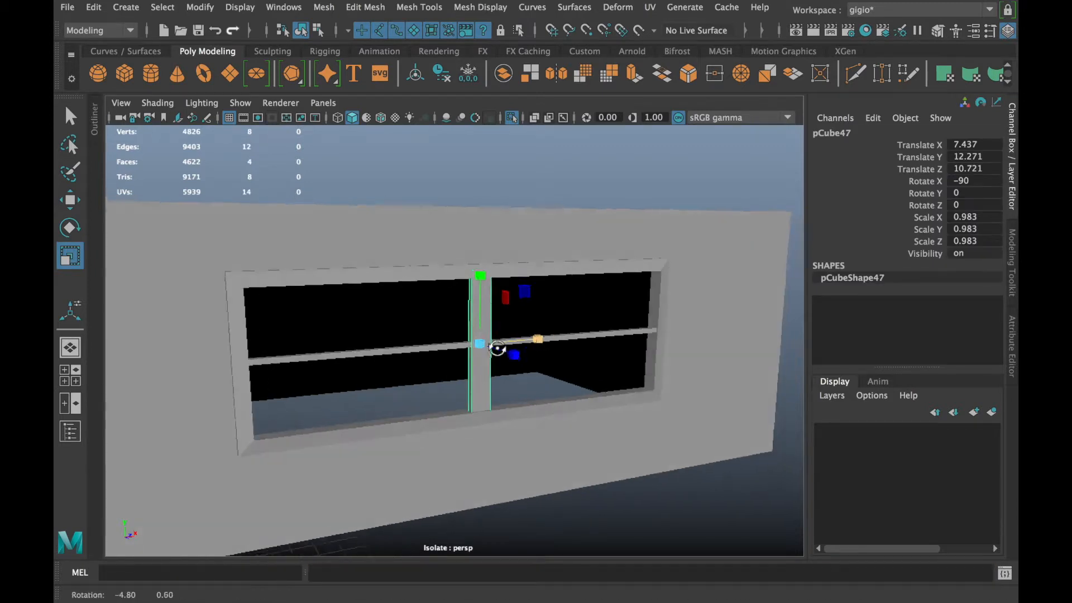
{"action": "right_click_drag", "start_coordinate": [490, 342], "coordinate": [613, 397], "text": "alt"}
{"action": "left_click_drag", "start_coordinate": [612, 397], "coordinate": [512, 412], "text": "alt"}
{"action": "right_click_drag", "start_coordinate": [512, 412], "coordinate": [416, 400], "text": "alt"}
Scale the thickness of the horizontal bar in the long window along Y
{"action": "left_click", "coordinate": [723, 366]}
{"action": "left_click_drag", "start_coordinate": [723, 366], "coordinate": [496, 343], "text": "alt"}
{"action": "left_click", "coordinate": [496, 342]}
{"action": "left_click_drag", "start_coordinate": [437, 270], "coordinate": [441, 260]}
{"action": "scroll", "coordinate": [466, 367], "scroll_direction": "up", "scroll_amount": 8}
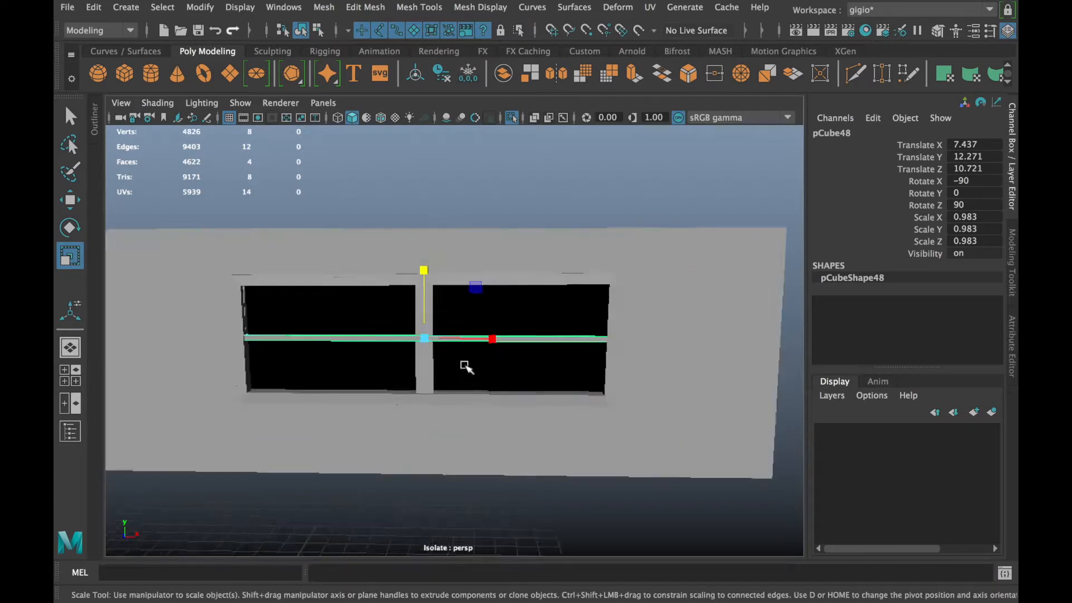
Duplicate the vertical center bar and move the copy along X to 6.08, between the center bar and the window frame
{"action": "left_click_drag", "start_coordinate": [400, 287], "coordinate": [436, 292], "text": "alt"}
{"action": "left_click", "coordinate": [462, 275]}
{"action": "scroll", "coordinate": [430, 328], "scroll_direction": "down", "scroll_amount": 5}
{"action": "mouse_move", "coordinate": [379, 341]}
{"action": "left_mouse_down", "text": "alt"}
{"action": "mouse_move", "coordinate": [280, 352]}
{"action": "mouse_move", "coordinate": [386, 333]}
{"action": "left_mouse_up", "text": "alt"}
{"action": "scroll", "coordinate": [394, 348], "scroll_direction": "up", "scroll_amount": 6}
{"action": "left_click", "coordinate": [378, 354]}
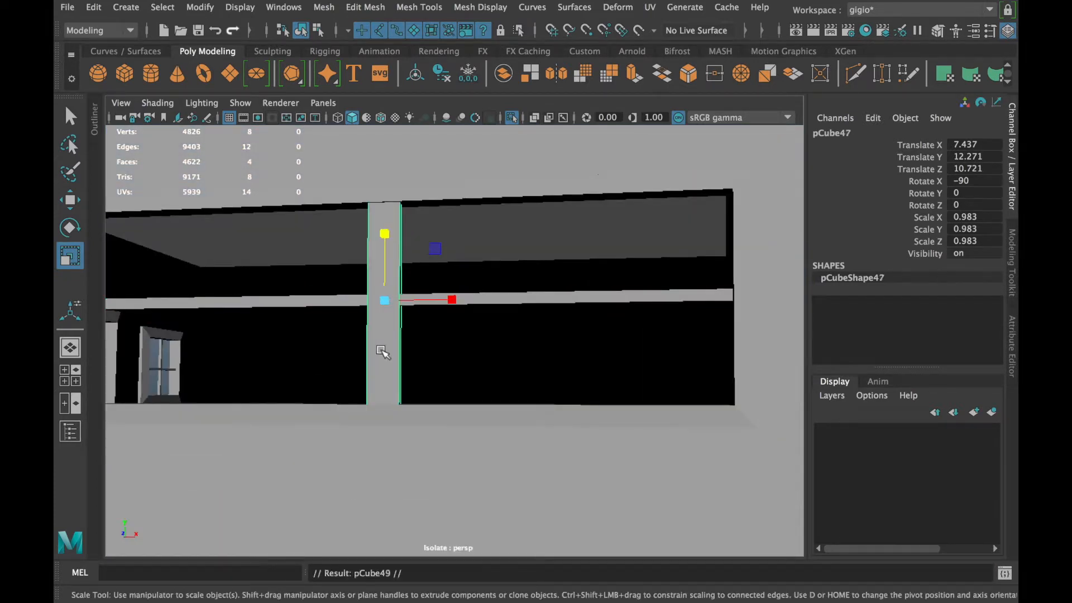
{"action": "key", "text": "w"}
{"action": "scroll", "coordinate": [450, 300], "scroll_direction": "down", "scroll_amount": 4}
{"action": "left_click_drag", "start_coordinate": [476, 329], "coordinate": [497, 411]}
Narrow the copied vertical bar and move it in depth to Z 10.711
{"action": "key", "text": "r"}
{"action": "scroll", "coordinate": [492, 407], "scroll_direction": "up", "scroll_amount": 4}
{"action": "left_click_drag", "start_coordinate": [417, 373], "coordinate": [548, 455]}
{"action": "key", "text": "w"}
{"action": "left_click_drag", "start_coordinate": [512, 490], "coordinate": [511, 490]}
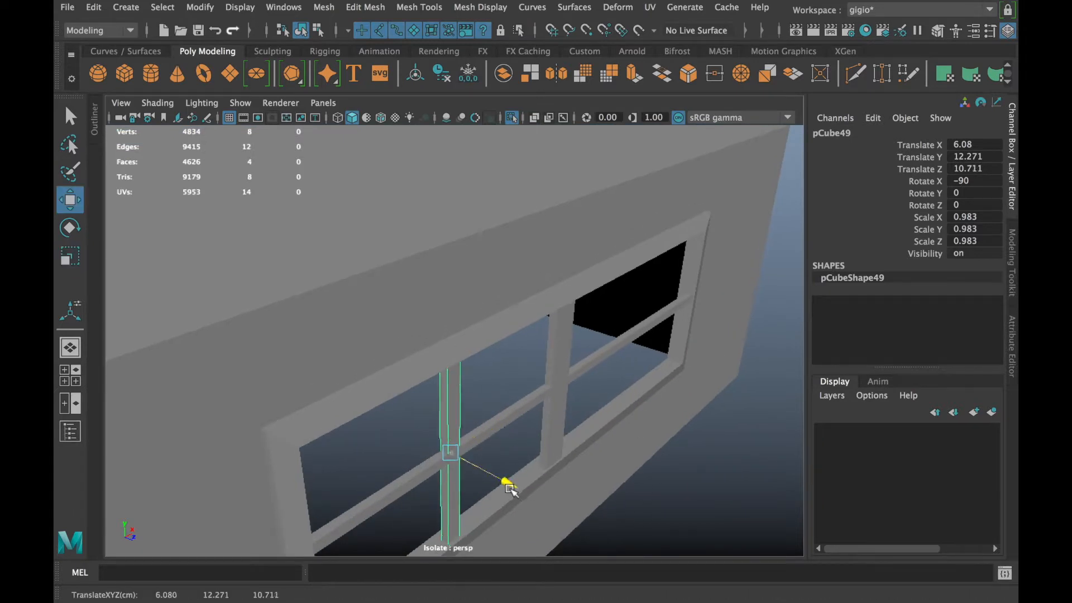
Shift the wide center bar along Z and set the narrow vertical bar's depth to Z 10.698
{"action": "left_click", "coordinate": [561, 380]}
{"action": "left_click_drag", "start_coordinate": [621, 410], "coordinate": [629, 413]}
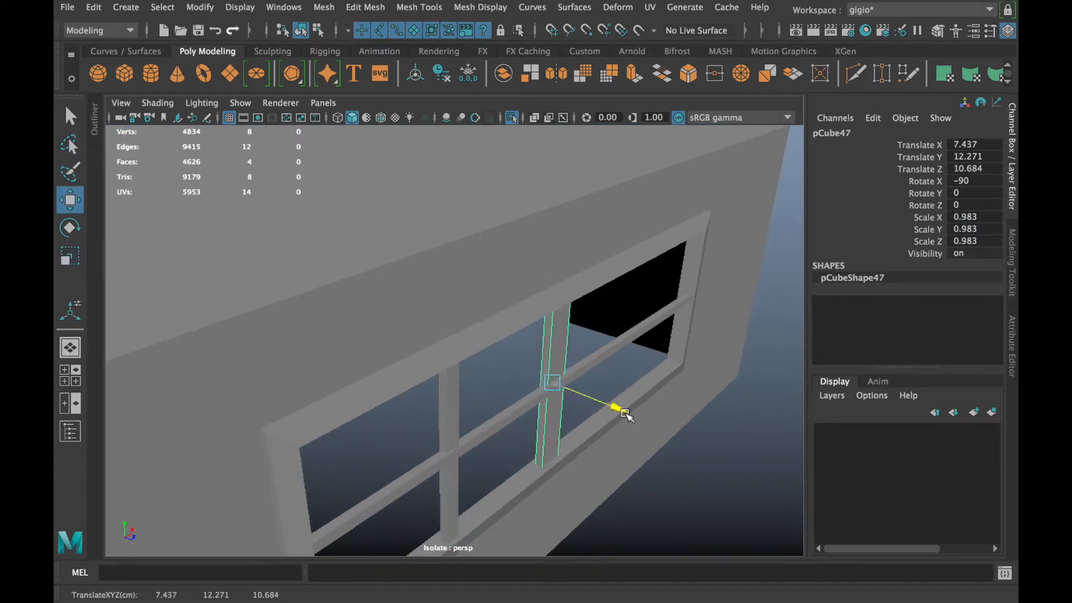
{"action": "left_click", "coordinate": [451, 487]}
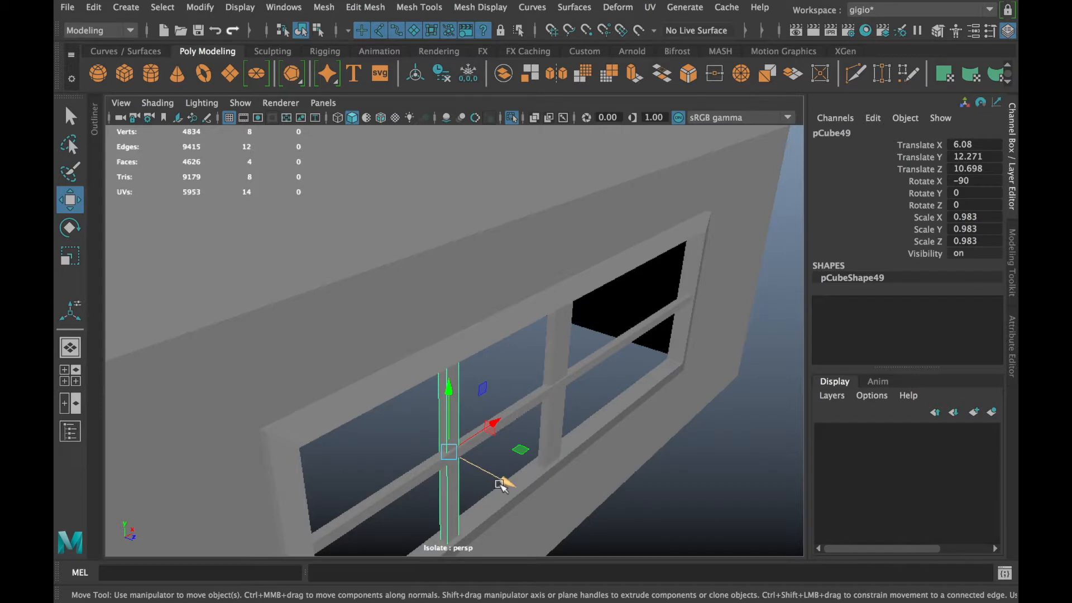
Slightly reduce the narrow vertical bar's width along X
{"action": "key", "text": "r"}
{"action": "left_click", "coordinate": [493, 430]}
{"action": "left_click_drag", "start_coordinate": [481, 442], "coordinate": [358, 383], "text": "alt"}
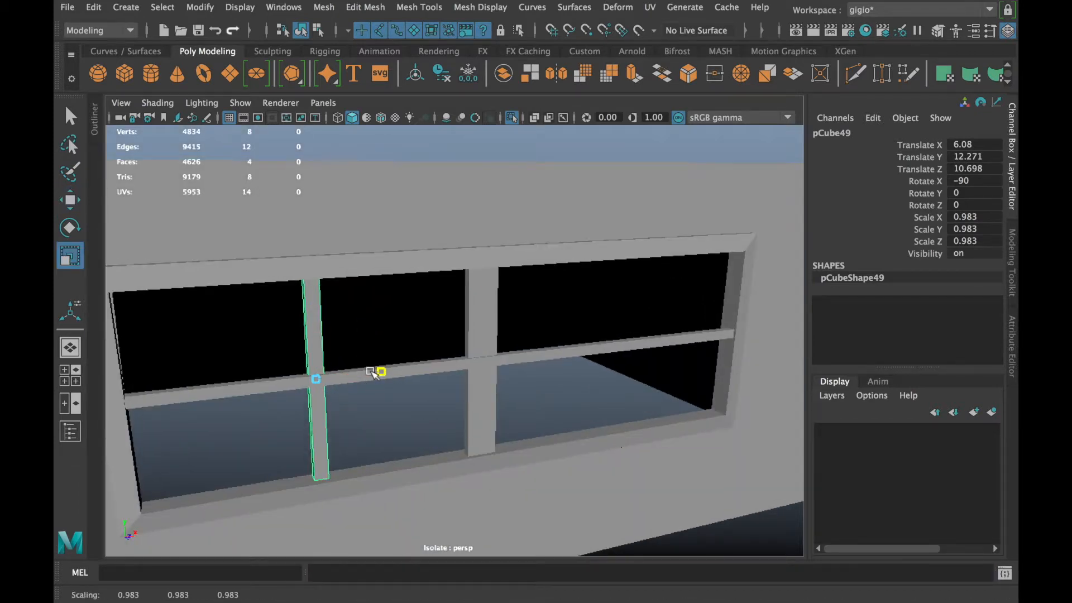
{"action": "left_click_drag", "start_coordinate": [371, 376], "coordinate": [300, 334], "text": "alt"}
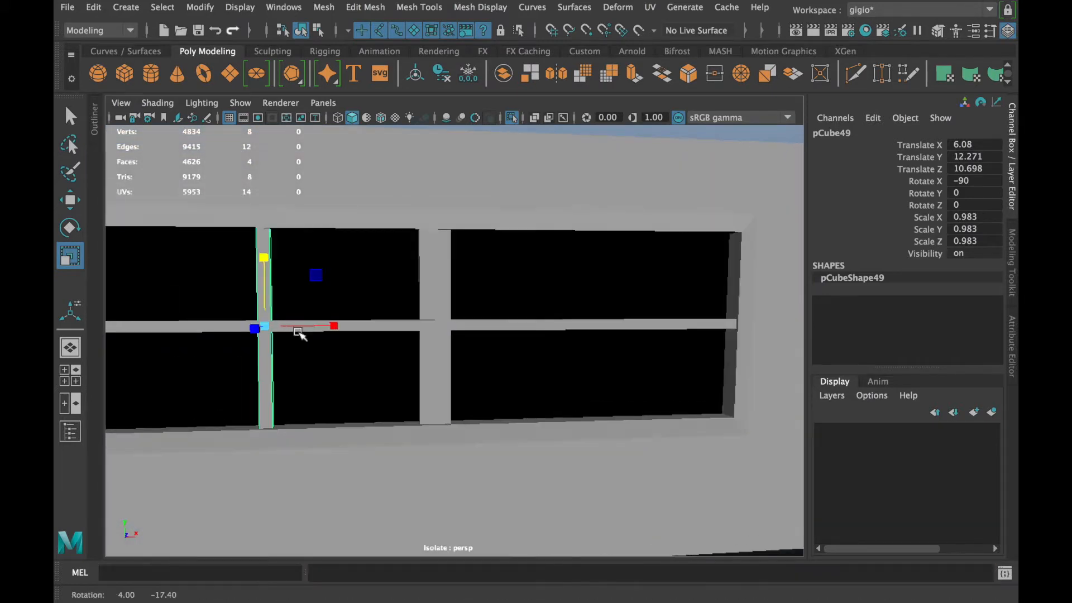
{"action": "left_click", "coordinate": [333, 327]}
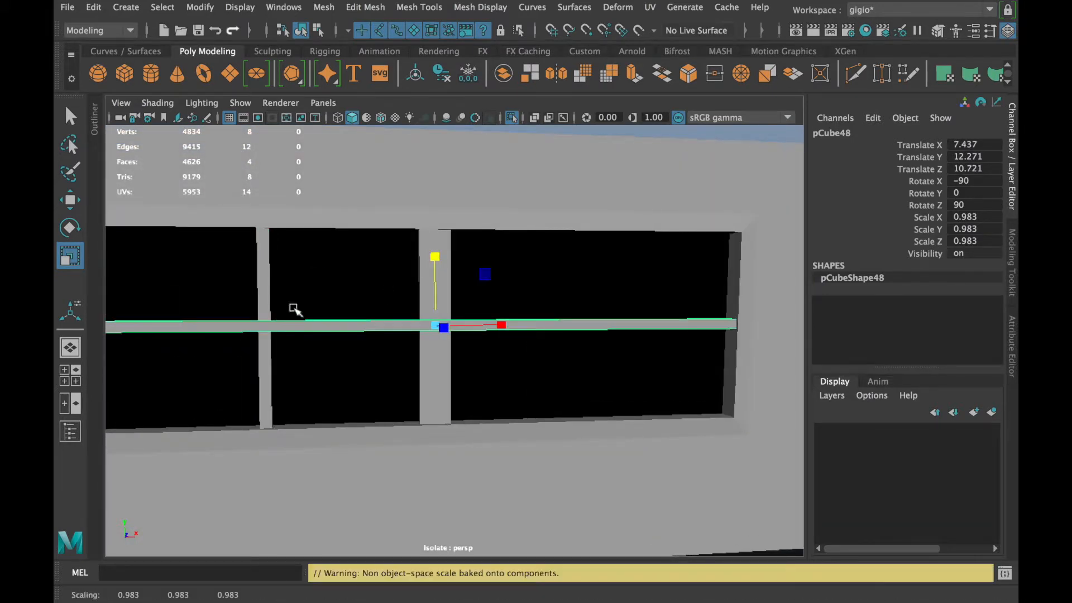
Duplicate the narrow vertical bar and move the copy to X 8.836 in the other half of the window
{"action": "left_click", "coordinate": [267, 299]}
{"action": "key", "text": "w"}
{"action": "left_click_drag", "start_coordinate": [333, 328], "coordinate": [438, 333]}
Fine-tune the second narrow bar's position in the front view to X 8.882 for even window panes
{"action": "key", "text": "space"}
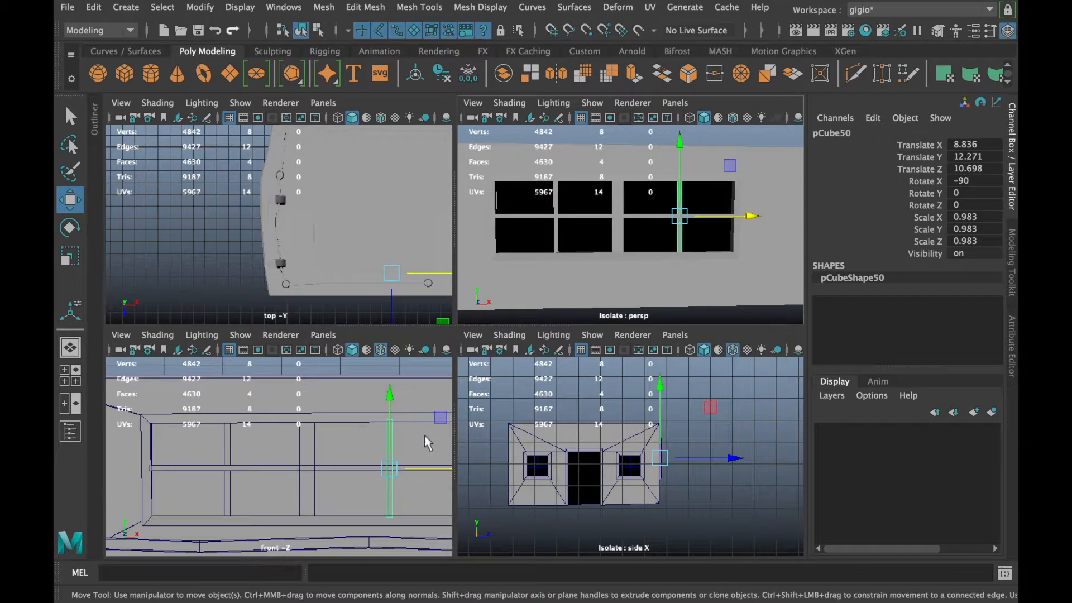
{"action": "key", "text": "space"}
{"action": "scroll", "coordinate": [618, 414], "scroll_direction": "down", "scroll_amount": 3}
{"action": "left_click_drag", "start_coordinate": [638, 353], "coordinate": [634, 351]}
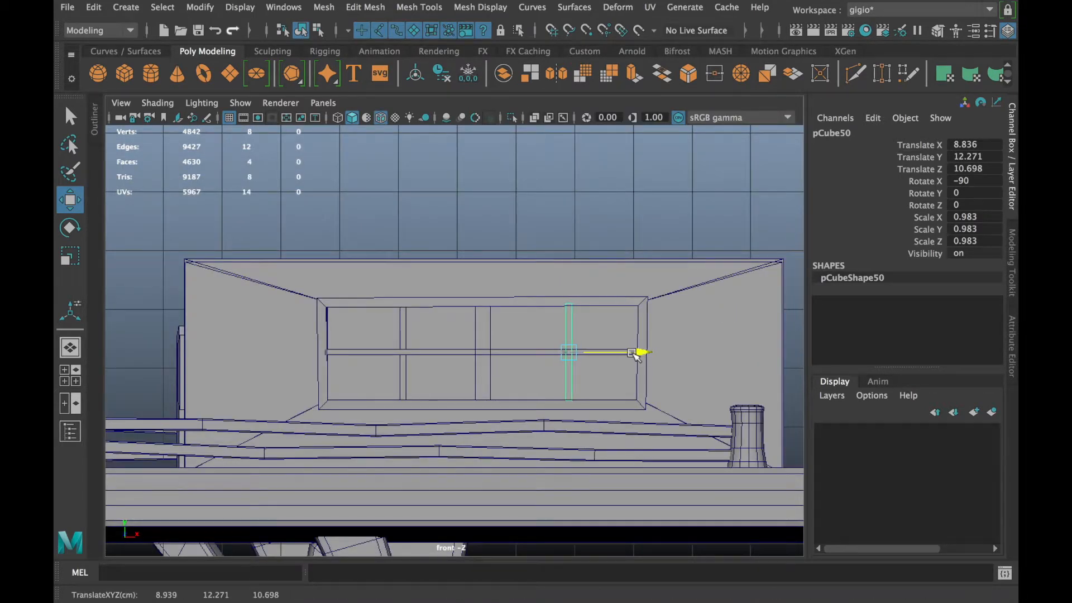
{"action": "left_click", "coordinate": [584, 216]}
{"action": "left_click_drag", "start_coordinate": [584, 216], "coordinate": [595, 226], "text": "alt"}
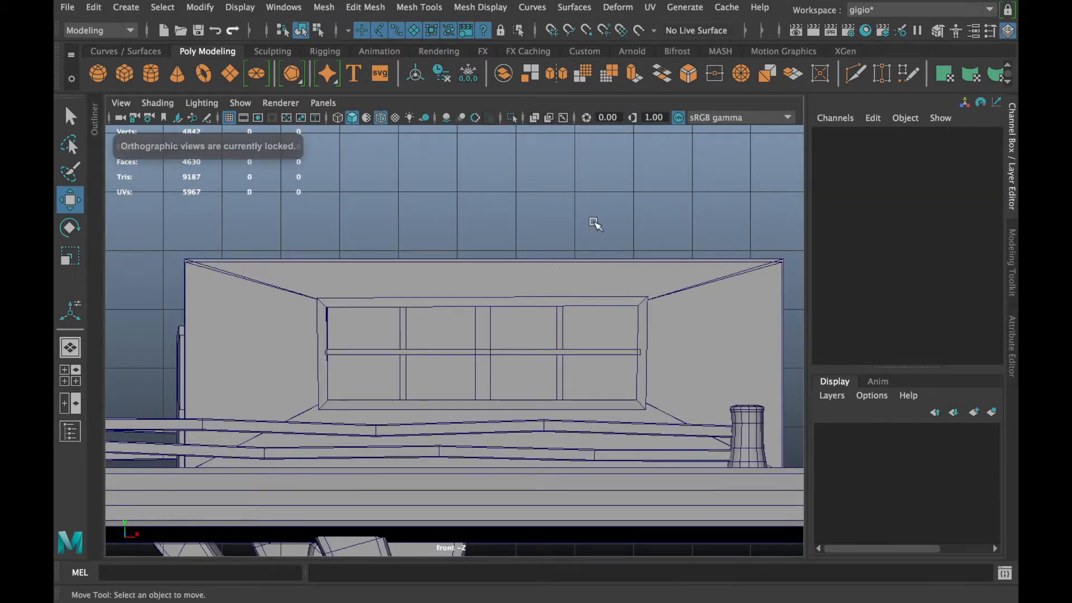
{"action": "left_click", "coordinate": [561, 335]}
{"action": "scroll", "coordinate": [564, 340], "scroll_direction": "up", "scroll_amount": 2}
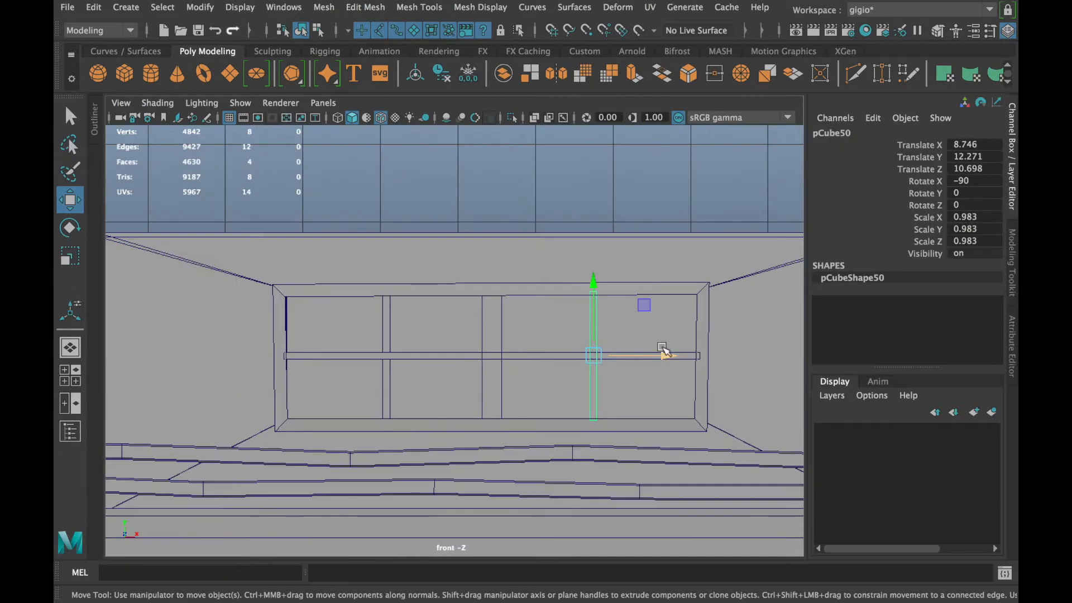
{"action": "left_click_drag", "start_coordinate": [658, 356], "coordinate": [664, 360]}
{"action": "left_click", "coordinate": [618, 162]}
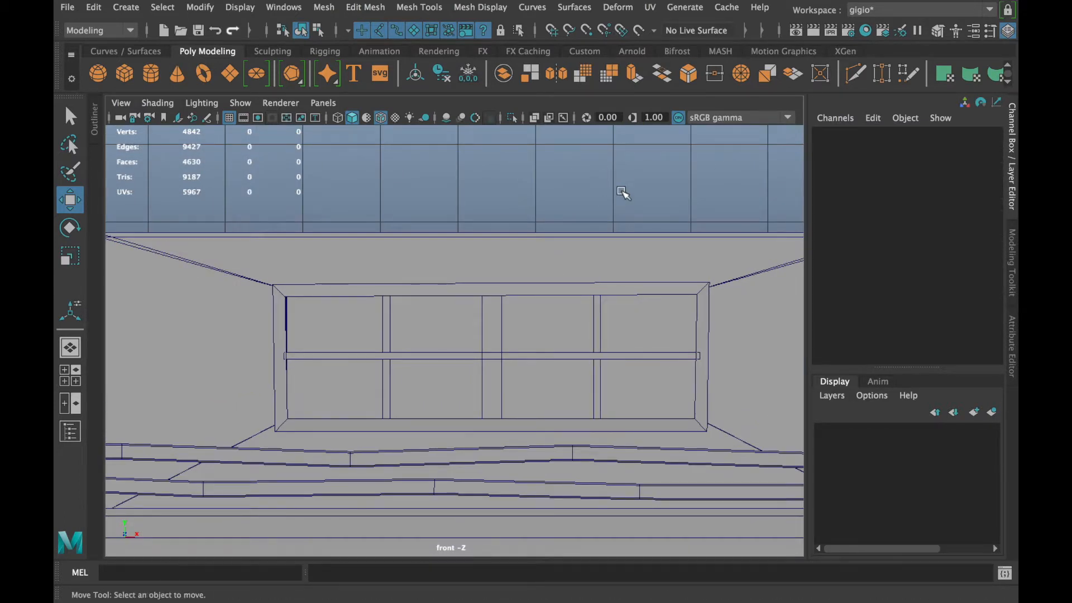
{"action": "left_click", "coordinate": [601, 336]}
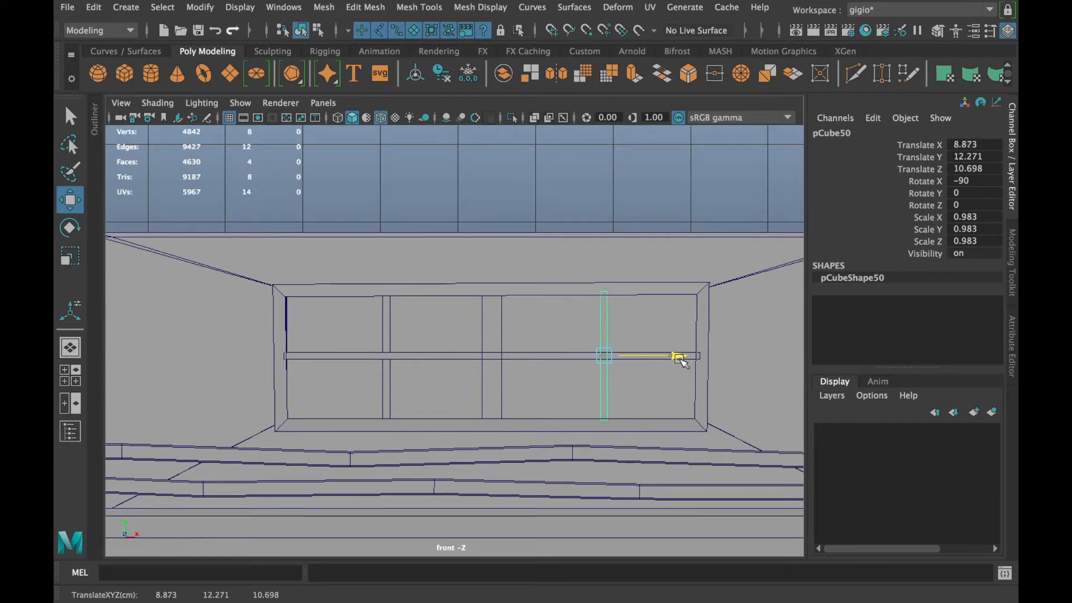
Clear the selection in the perspective view and inspect the front wall with its door opening and windows
{"action": "key", "text": "space"}
{"action": "key", "text": "space"}
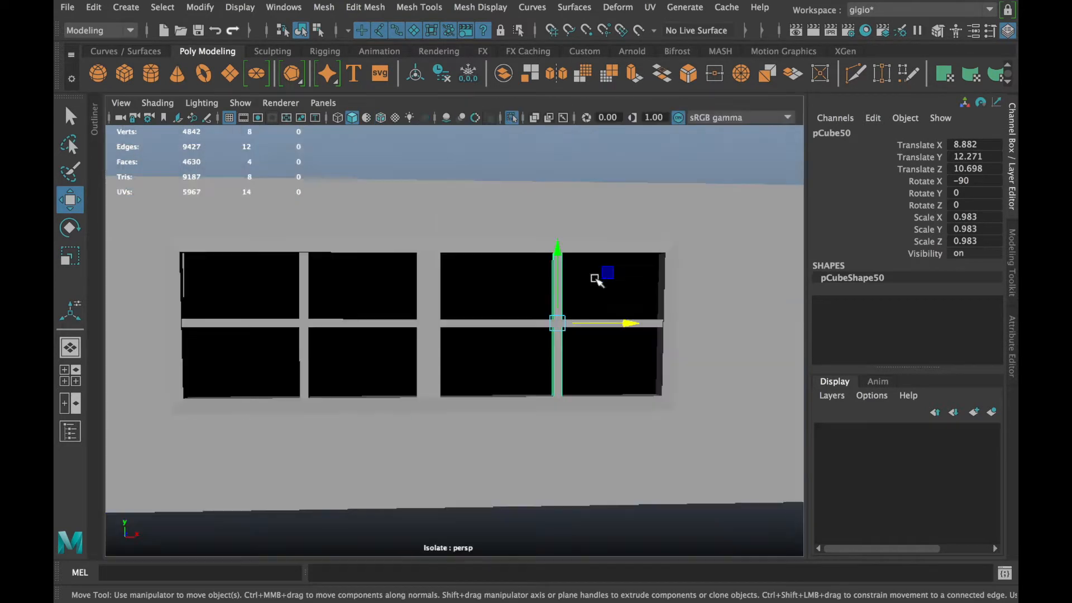
{"action": "key", "text": "ctrl+1"}
{"action": "left_click_drag", "start_coordinate": [582, 281], "coordinate": [658, 306], "text": "alt"}
{"action": "scroll", "coordinate": [658, 306], "scroll_direction": "down", "scroll_amount": 2}
{"action": "right_click_drag", "start_coordinate": [634, 172], "coordinate": [669, 150]}
{"action": "left_click", "coordinate": [670, 152]}
{"action": "left_click_drag", "start_coordinate": [631, 240], "coordinate": [684, 227], "text": "alt"}
{"action": "scroll", "coordinate": [474, 324], "scroll_direction": "up", "scroll_amount": 5}
{"action": "left_click_drag", "start_coordinate": [474, 324], "coordinate": [525, 330], "text": "alt"}
{"action": "right_click_drag", "start_coordinate": [525, 329], "coordinate": [391, 354], "text": "alt"}
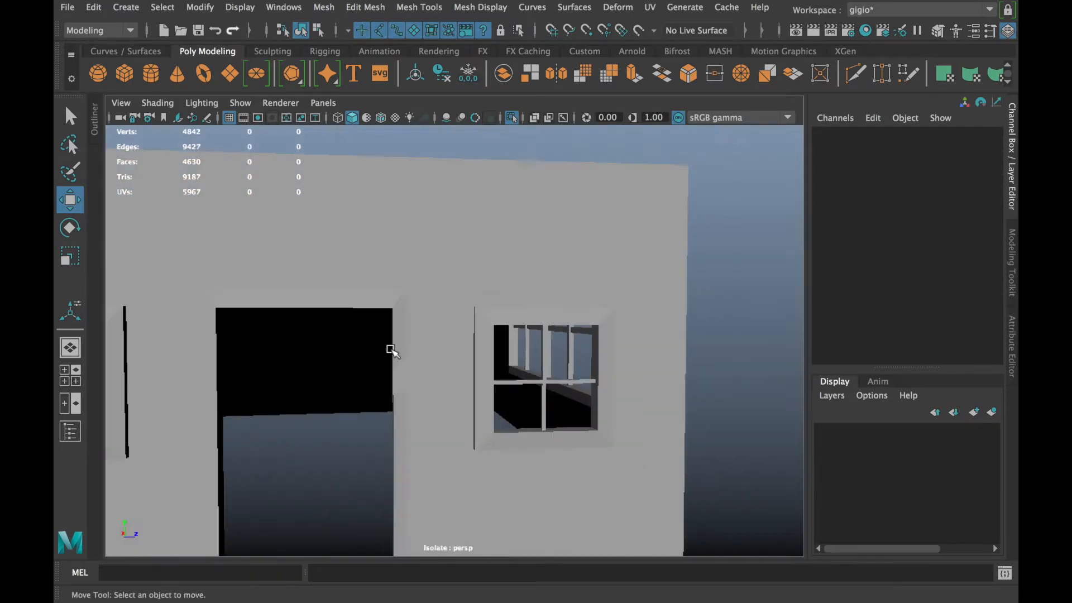
{"action": "scroll", "coordinate": [486, 320], "scroll_direction": "down", "scroll_amount": 5}
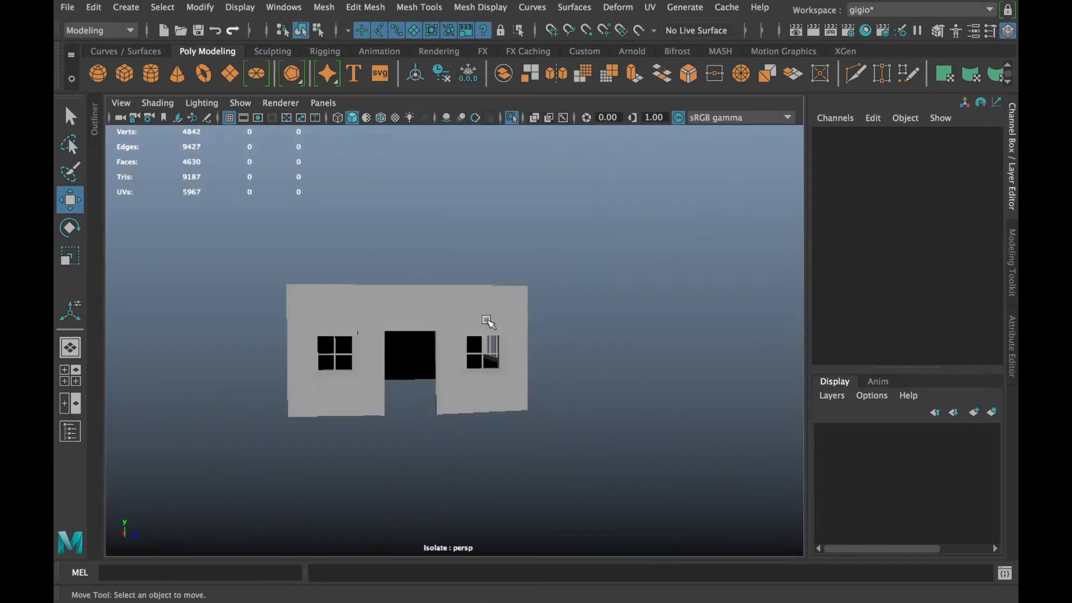
Create a polygon cube and raise it to Y 11.244
{"action": "left_click", "coordinate": [125, 76]}
{"action": "scroll", "coordinate": [447, 430], "scroll_direction": "down", "scroll_amount": 3}
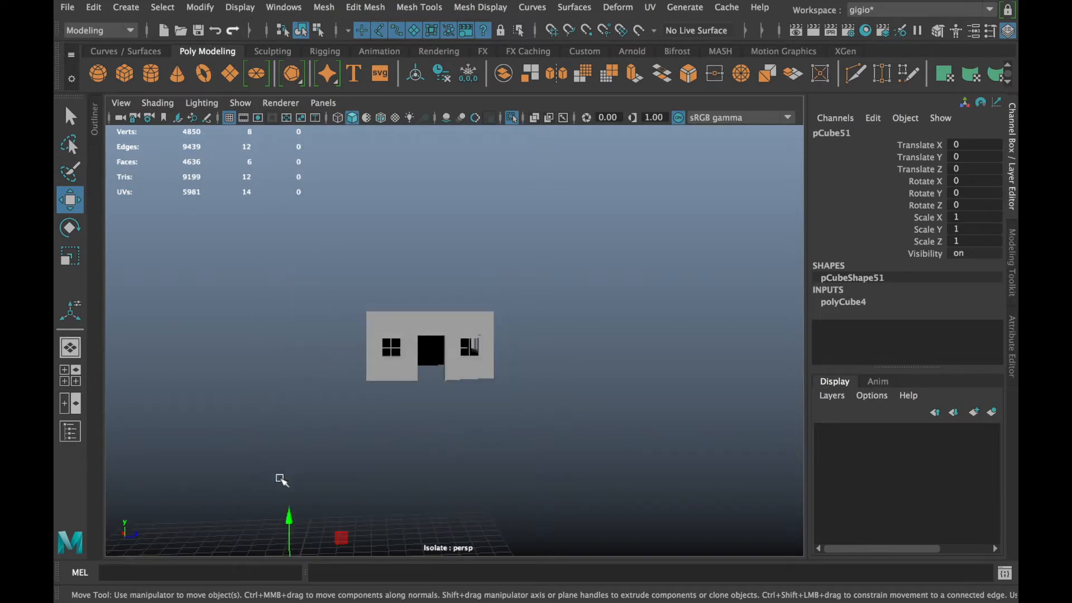
{"action": "left_click_drag", "start_coordinate": [289, 526], "coordinate": [290, 517]}
{"action": "left_click_drag", "start_coordinate": [321, 296], "coordinate": [321, 280]}
Move the cube into the door opening of the front wall at X 2.203, Z 7.243
{"action": "scroll", "coordinate": [266, 399], "scroll_direction": "up", "scroll_amount": 5}
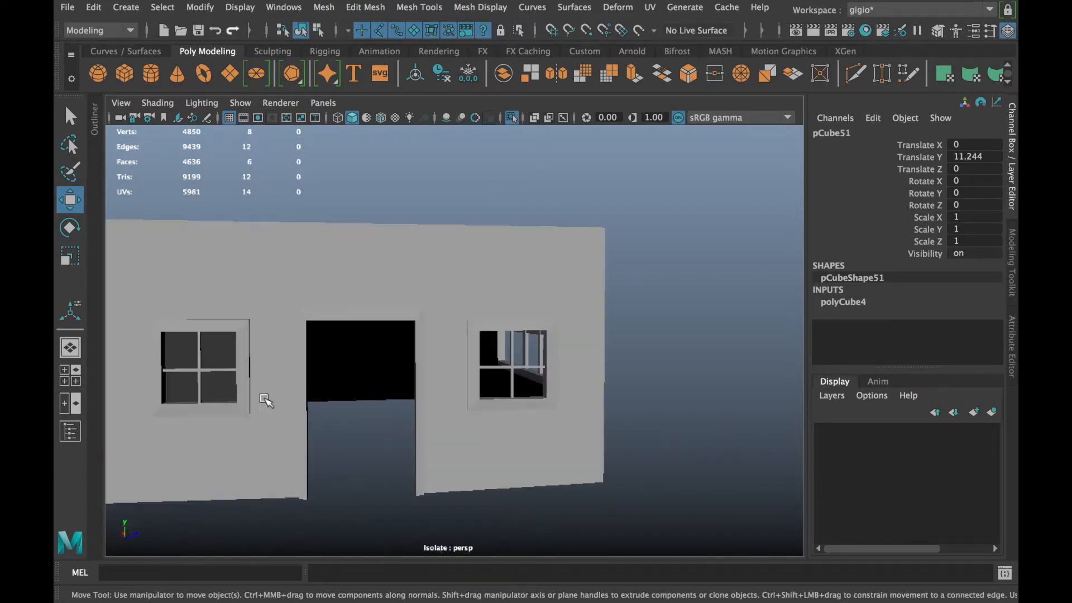
{"action": "scroll", "coordinate": [265, 398], "scroll_direction": "down", "scroll_amount": 3}
{"action": "left_click_drag", "start_coordinate": [197, 389], "coordinate": [492, 378]}
{"action": "left_click_drag", "start_coordinate": [493, 380], "coordinate": [479, 413], "text": "alt"}
{"action": "scroll", "coordinate": [493, 439], "scroll_direction": "up", "scroll_amount": 5}
{"action": "left_click_drag", "start_coordinate": [497, 452], "coordinate": [436, 454], "text": "alt"}
{"action": "scroll", "coordinate": [472, 459], "scroll_direction": "up", "scroll_amount": 5}
{"action": "left_click_drag", "start_coordinate": [511, 477], "coordinate": [481, 450], "text": "alt"}
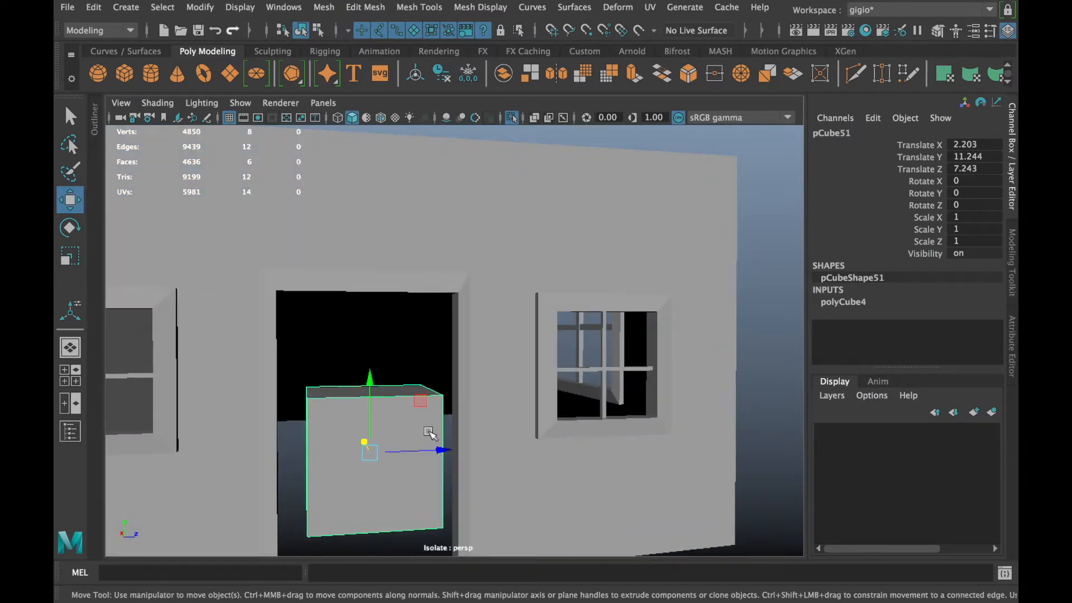
Scale the cube into a thin, tall door slab that fills the door opening
{"action": "key", "text": "e"}
{"action": "key", "text": "r"}
{"action": "scroll", "coordinate": [391, 445], "scroll_direction": "down", "scroll_amount": 5}
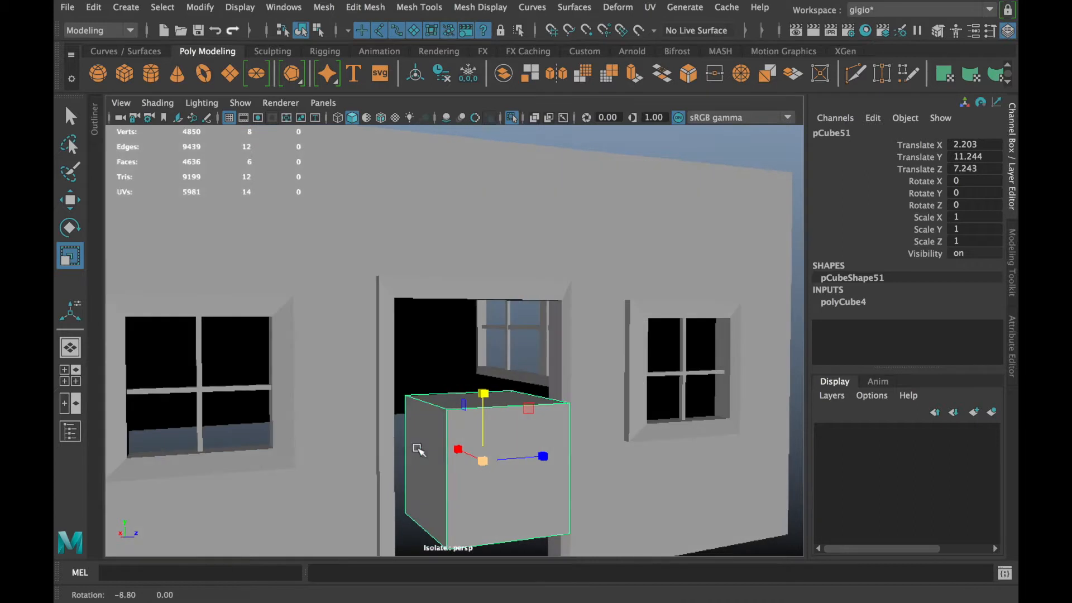
{"action": "left_click_drag", "start_coordinate": [467, 462], "coordinate": [542, 438], "text": "alt"}
{"action": "left_click_drag", "start_coordinate": [418, 382], "coordinate": [420, 359]}
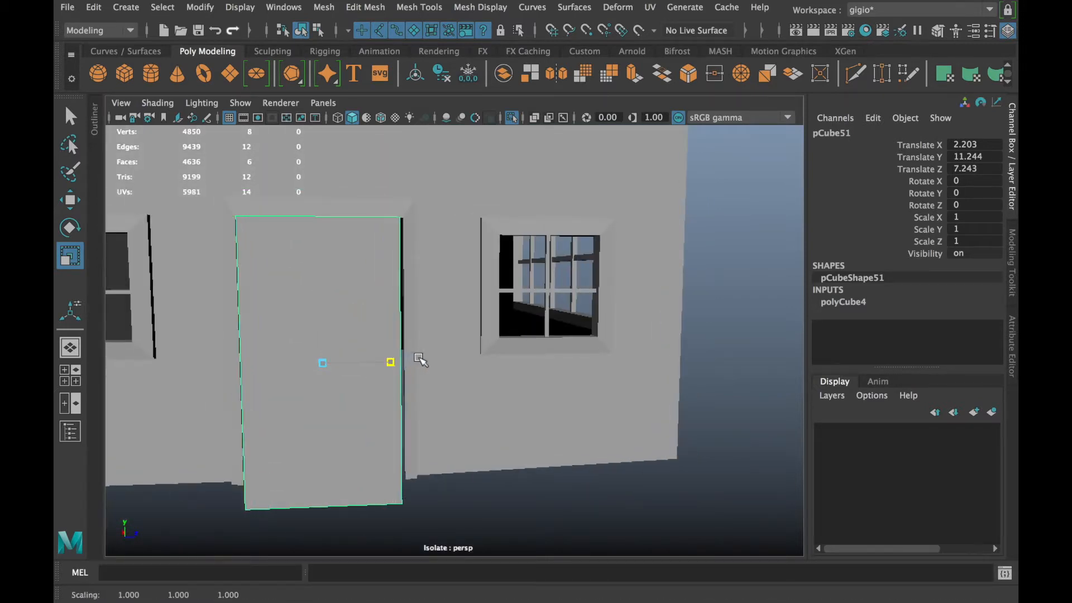
Push the door slab back to X 2.397 and adjust one of its faces to fit the door frame
{"action": "key", "text": "w"}
{"action": "left_click_drag", "start_coordinate": [347, 408], "coordinate": [412, 354], "text": "alt"}
{"action": "left_click_drag", "start_coordinate": [293, 360], "coordinate": [362, 344], "text": "alt"}
{"action": "left_click_drag", "start_coordinate": [304, 398], "coordinate": [338, 335], "text": "alt"}
{"action": "right_click_drag", "start_coordinate": [347, 171], "coordinate": [348, 212]}
{"action": "left_click", "coordinate": [336, 318]}
{"action": "left_click_drag", "start_coordinate": [373, 253], "coordinate": [359, 340]}
{"action": "right_click_drag", "start_coordinate": [359, 339], "coordinate": [420, 167]}
Widen the door slab slightly along Z, then try stretching its height and undo that scaling
{"action": "key", "text": "r"}
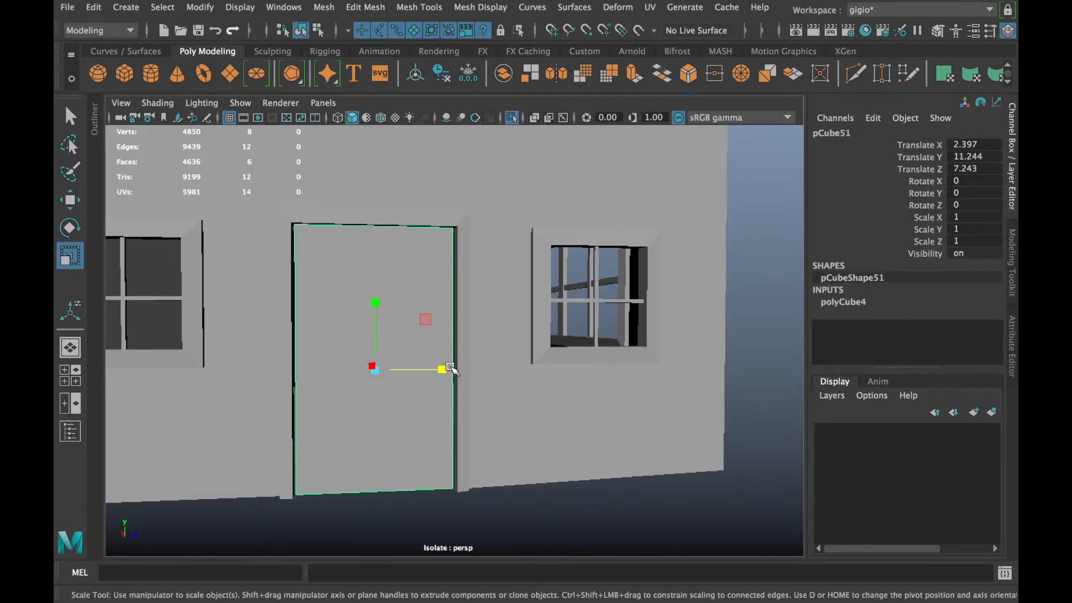
{"action": "left_click", "coordinate": [443, 370]}
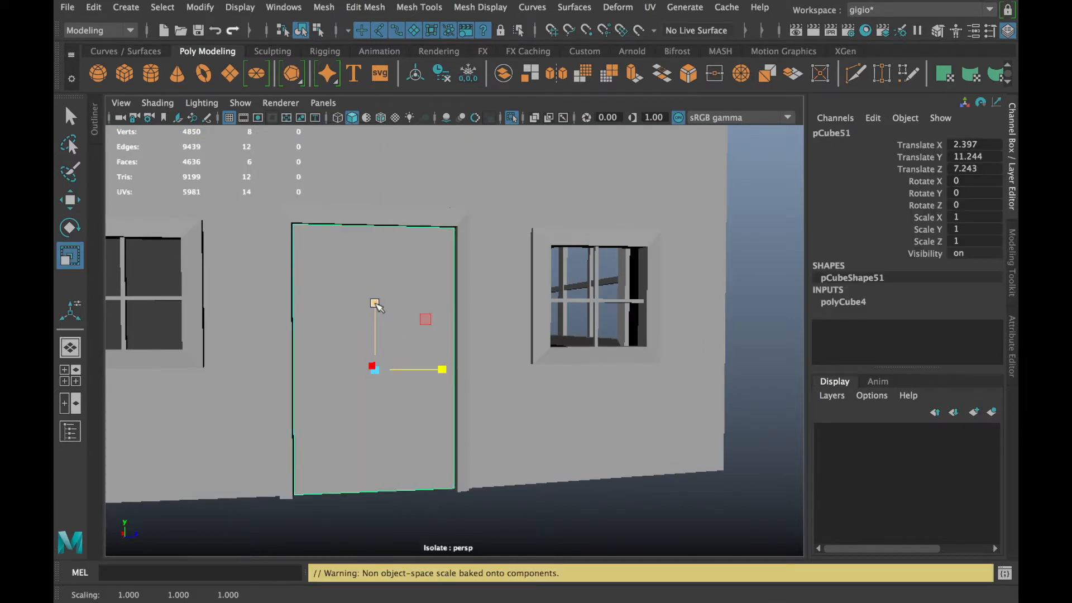
{"action": "left_click", "coordinate": [374, 304]}
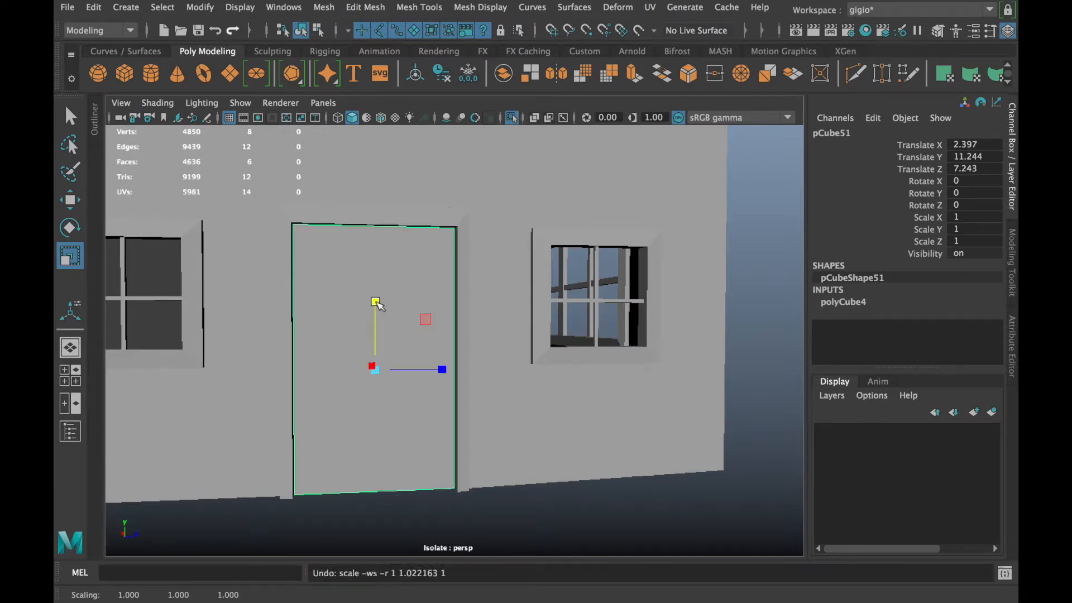
{"action": "left_click_drag", "start_coordinate": [376, 303], "coordinate": [299, 347], "text": "alt"}
Cut a vertical and a horizontal edge loop through the middle of the door with Multi-Cut
{"action": "right_click_drag", "start_coordinate": [324, 300], "coordinate": [303, 210]}
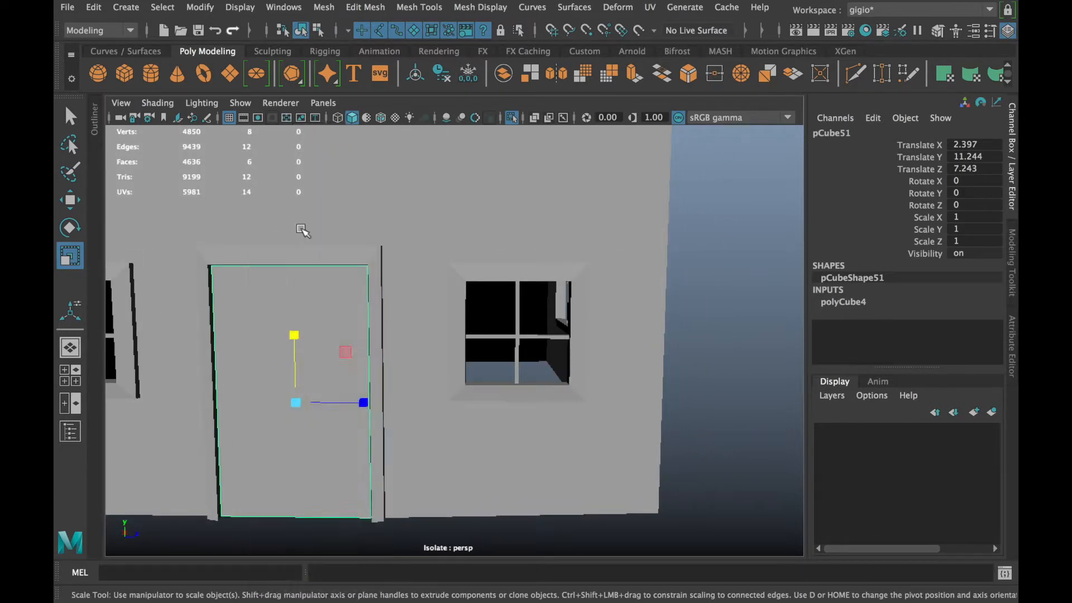
{"action": "left_click", "coordinate": [282, 355]}
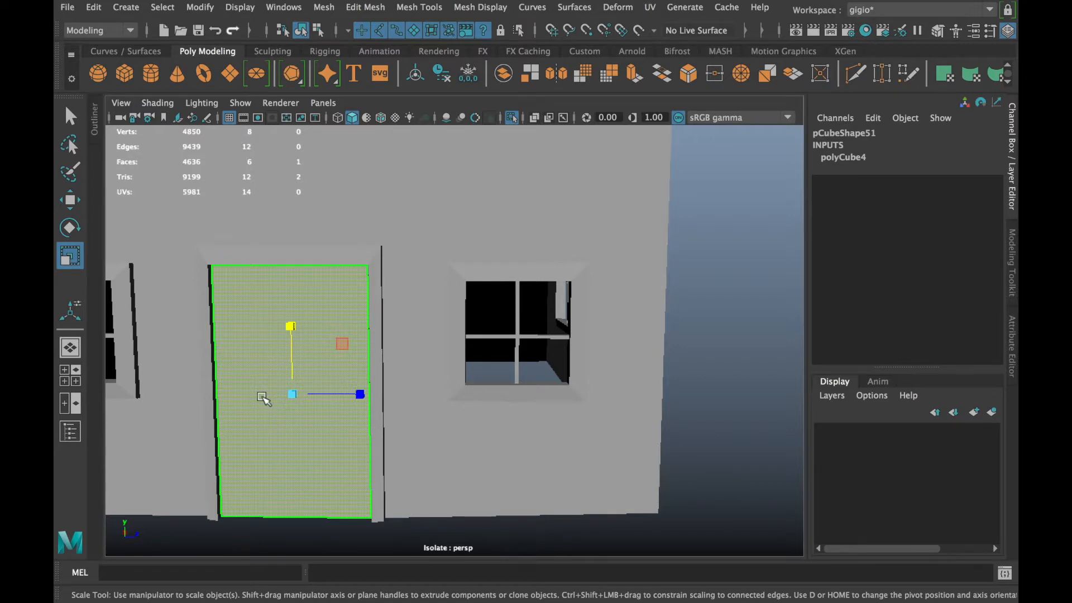
{"action": "key", "text": "ctrl+shift+x"}
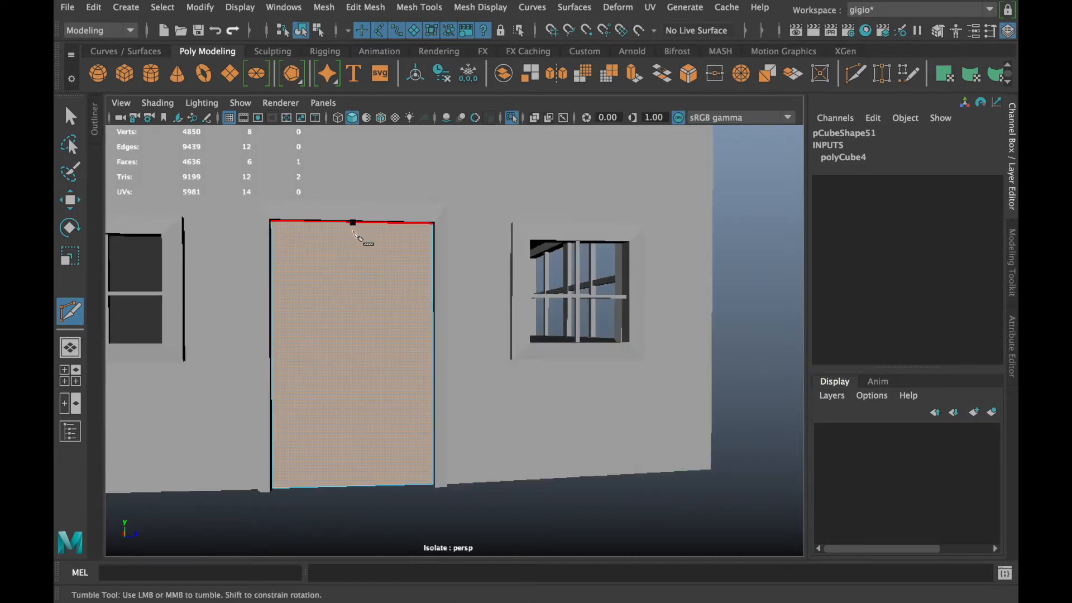
{"action": "left_click", "coordinate": [352, 228], "text": "ctrl+shift"}
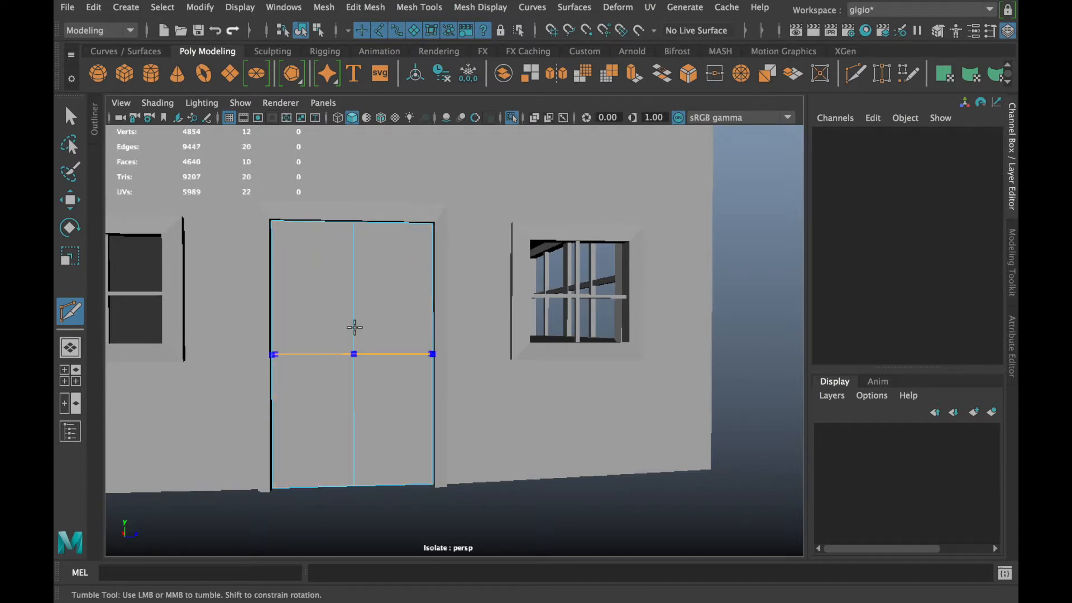
{"action": "key", "text": "w"}
Extrude the door's four front faces separately, with Keep Faces Together off and an offset of 0.17
{"action": "left_click", "coordinate": [322, 282]}
{"action": "left_click", "coordinate": [322, 282]}
{"action": "left_click", "coordinate": [405, 274], "text": "shift"}
{"action": "left_click", "coordinate": [380, 419], "text": "shift"}
{"action": "left_click", "coordinate": [323, 411], "text": "shift"}
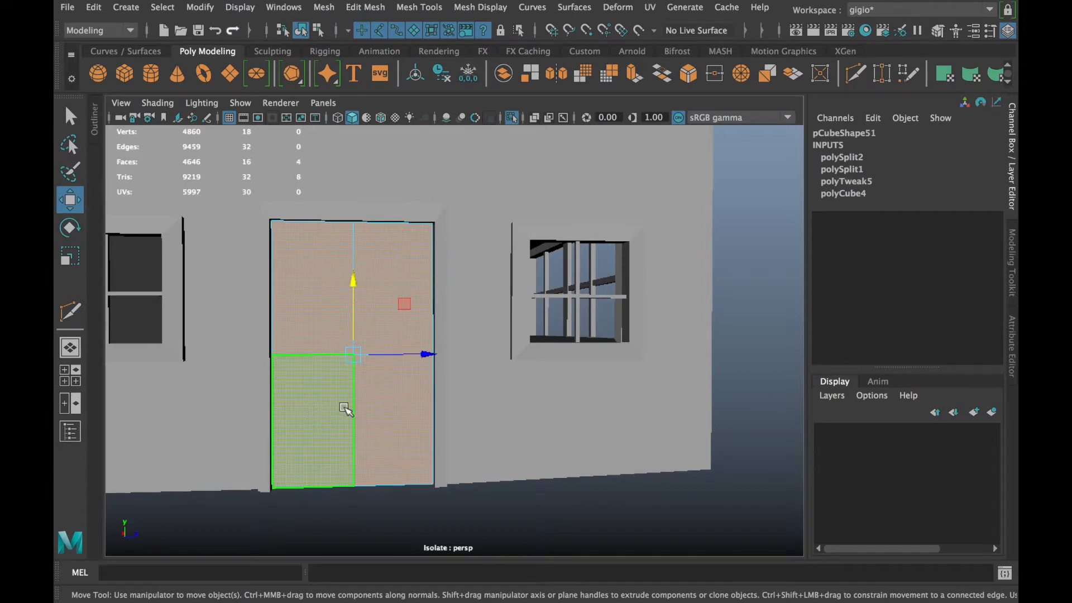
{"action": "key", "text": "ctrl+e"}
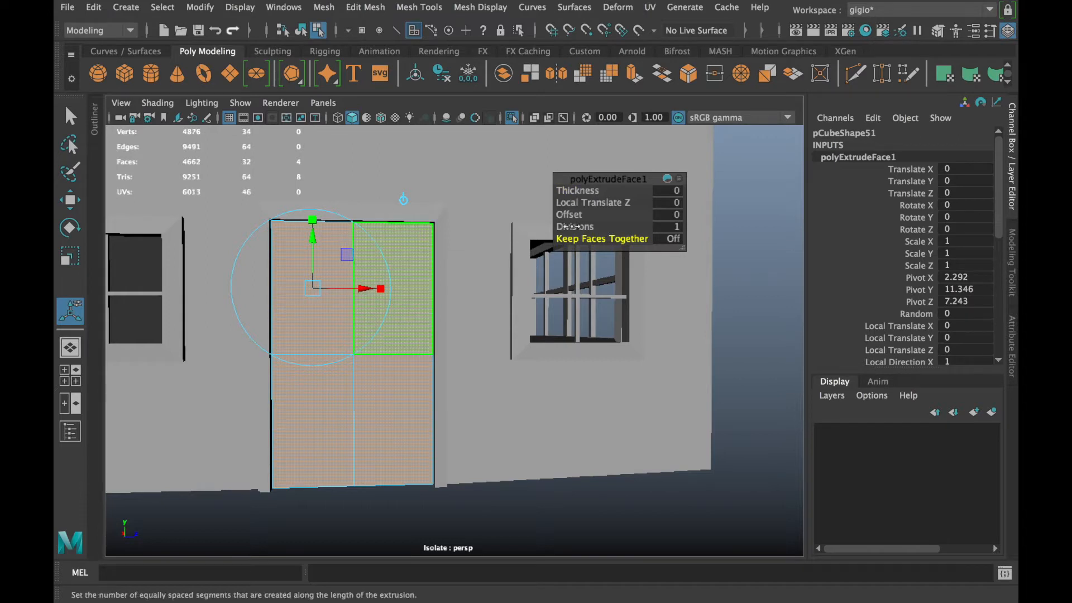
{"action": "left_click_drag", "start_coordinate": [569, 219], "coordinate": [581, 215]}
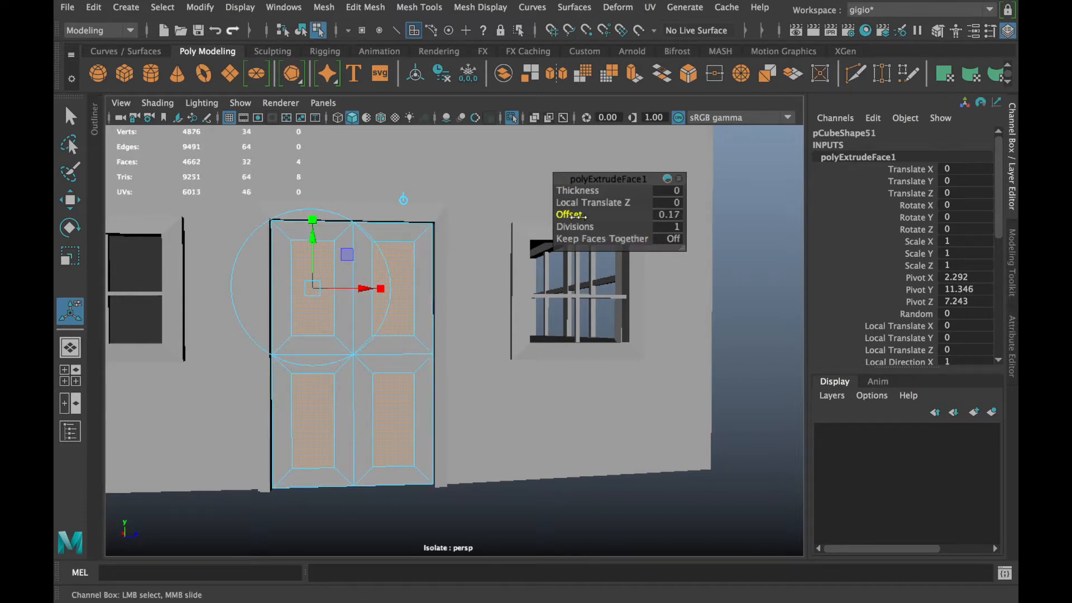
Extrude the four door panels again with an offset of 0.06 and a thickness of -0.05, and return to object mode
{"action": "scroll", "coordinate": [502, 297], "scroll_direction": "up", "scroll_amount": 5}
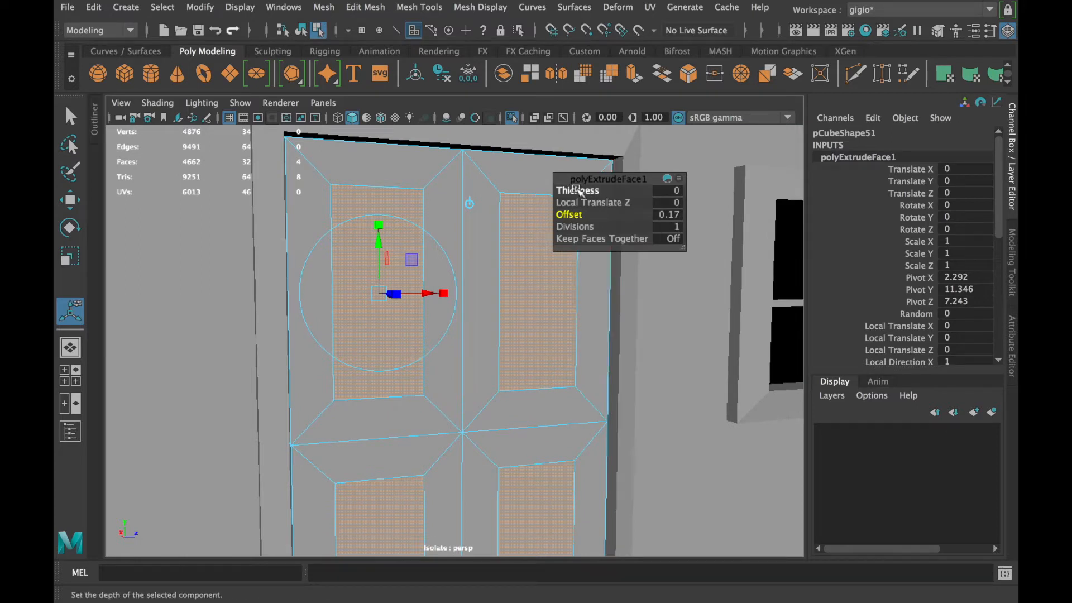
{"action": "left_click_drag", "start_coordinate": [576, 239], "coordinate": [570, 214]}
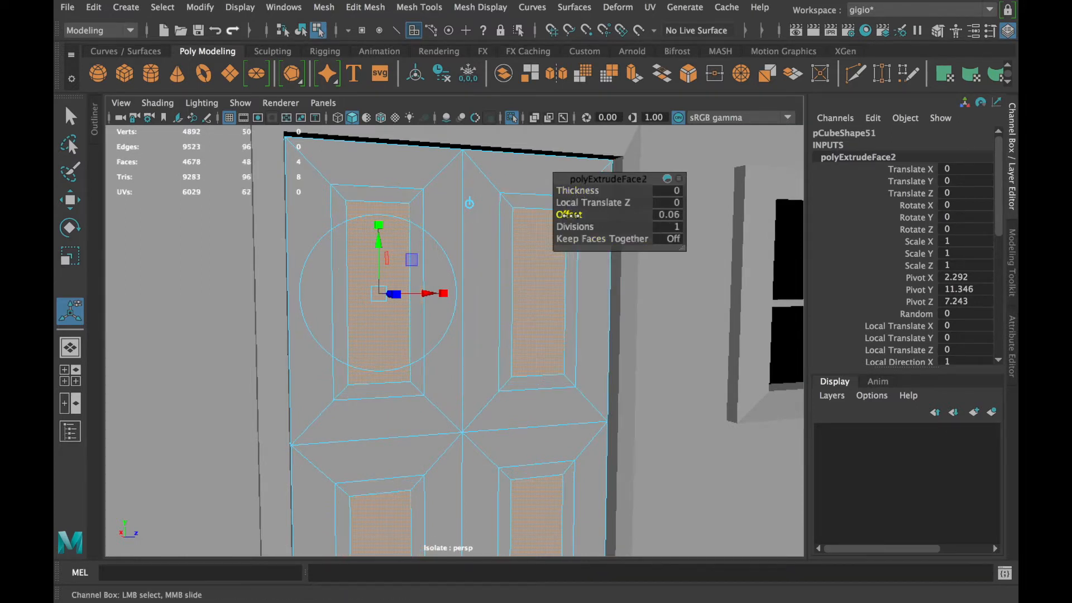
{"action": "left_click", "coordinate": [576, 222]}
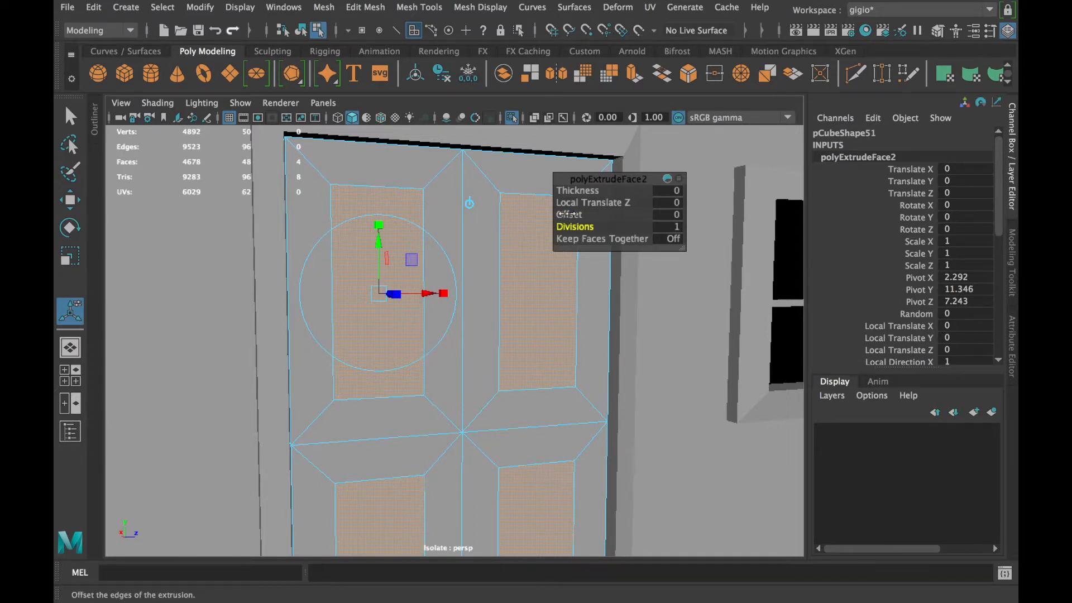
{"action": "left_click_drag", "start_coordinate": [574, 216], "coordinate": [574, 193]}
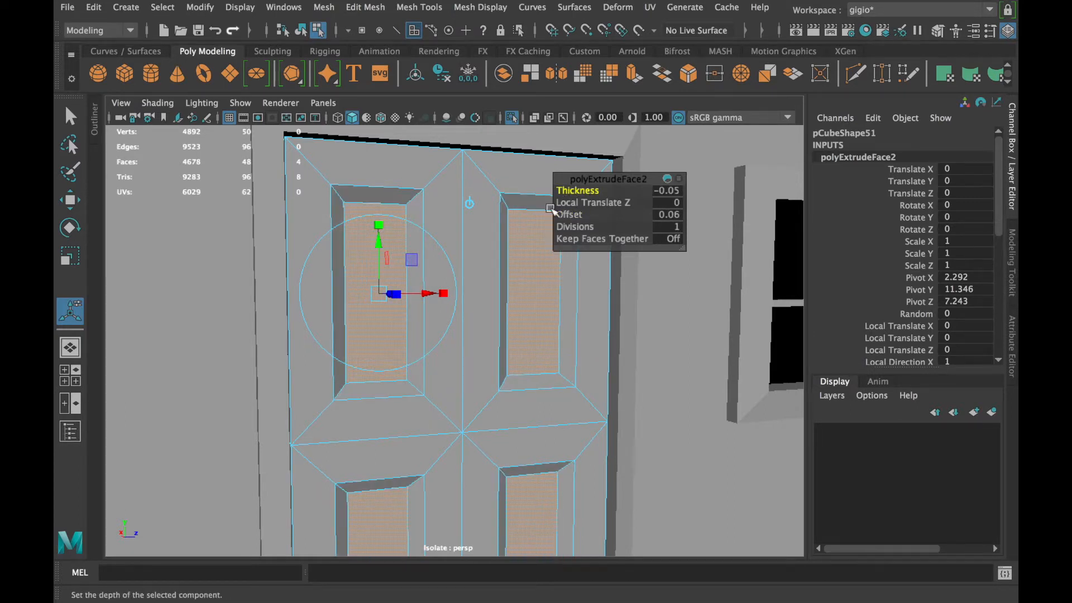
{"action": "scroll", "coordinate": [579, 171], "scroll_direction": "down", "scroll_amount": 10}
{"action": "right_click_drag", "start_coordinate": [726, 162], "coordinate": [763, 150]}
{"action": "left_click", "coordinate": [763, 150]}
Inspect the panelled door and windows on the house front, and bring the whole scene back out of isolation
{"action": "left_click_drag", "start_coordinate": [732, 179], "coordinate": [650, 159], "text": "alt"}
{"action": "scroll", "coordinate": [450, 279], "scroll_direction": "up", "scroll_amount": 8}
{"action": "mouse_move", "coordinate": [426, 291]}
{"action": "left_mouse_down", "text": "alt"}
{"action": "mouse_move", "coordinate": [449, 293]}
{"action": "mouse_move", "coordinate": [438, 304]}
{"action": "left_mouse_up", "text": "alt"}
{"action": "scroll", "coordinate": [438, 305], "scroll_direction": "down", "scroll_amount": 10}
{"action": "left_click_drag", "start_coordinate": [346, 313], "coordinate": [267, 339], "text": "alt"}
{"action": "left_click_drag", "start_coordinate": [367, 344], "coordinate": [400, 362], "text": "alt"}
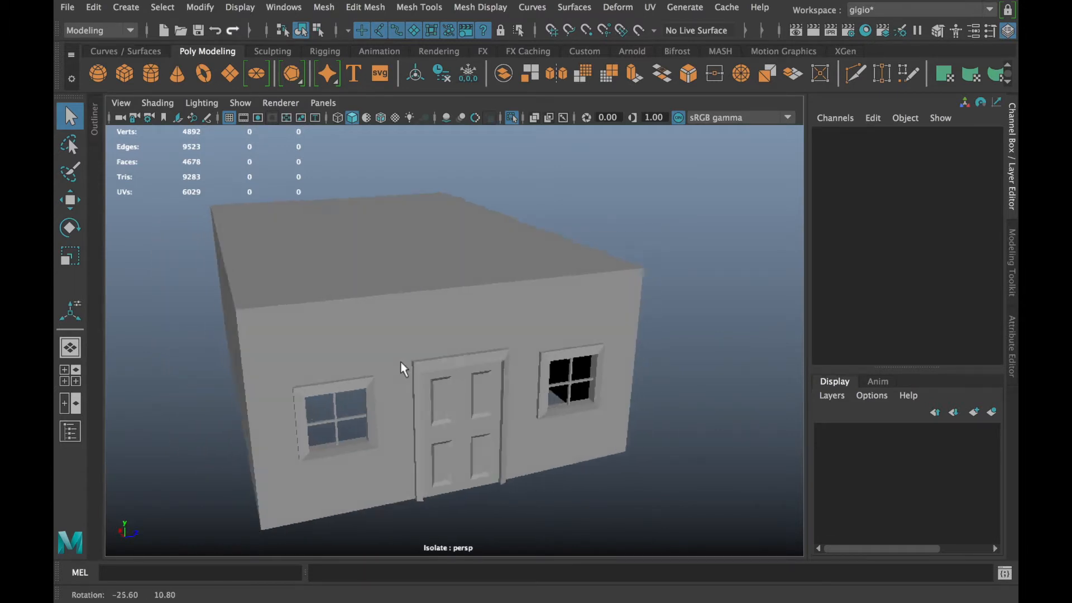
{"action": "scroll", "coordinate": [400, 361], "scroll_direction": "down", "scroll_amount": 8}
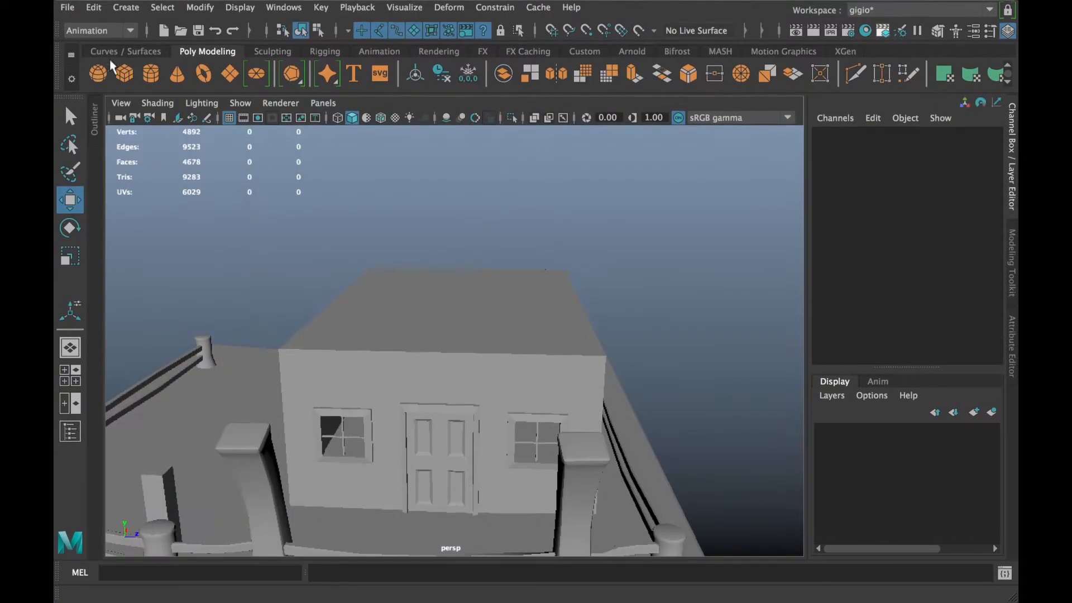
Create a polygon prism, raise it to Y 17.261 and rotate it 90 degrees around Z
{"action": "key", "text": "w"}
{"action": "middle_click_drag", "start_coordinate": [342, 275], "coordinate": [326, 231], "text": "alt"}
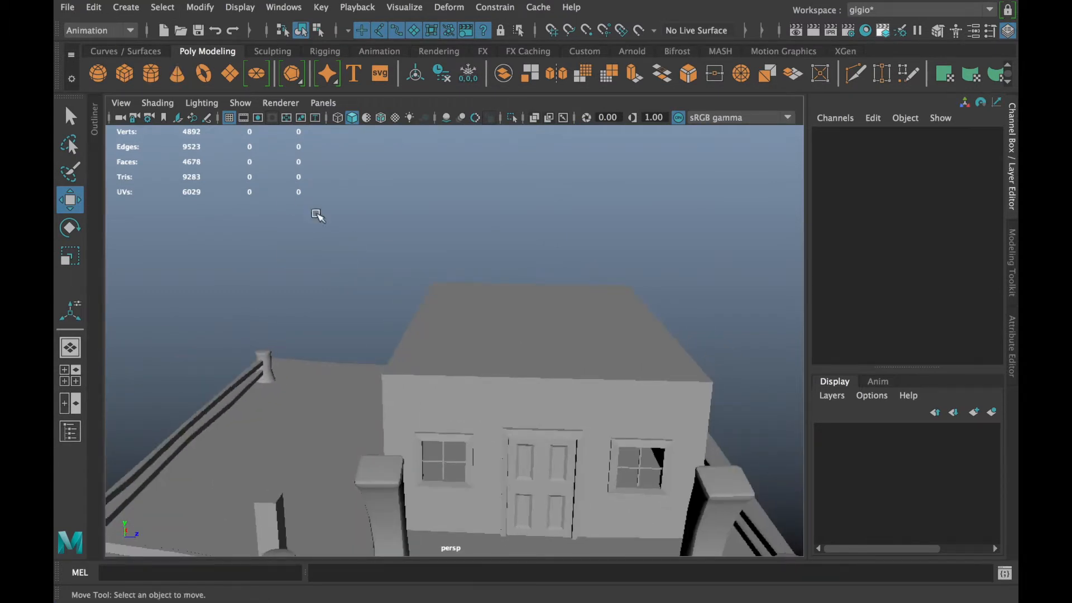
{"action": "right_click", "coordinate": [351, 246], "text": "shift"}
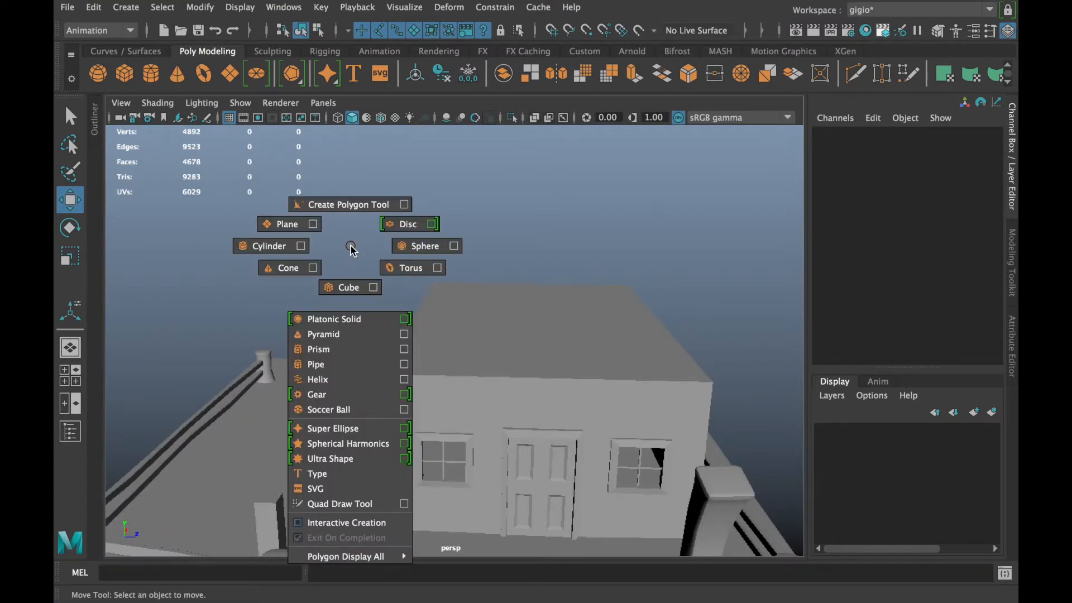
{"action": "left_click", "coordinate": [328, 352]}
{"action": "scroll", "coordinate": [384, 452], "scroll_direction": "down", "scroll_amount": 5}
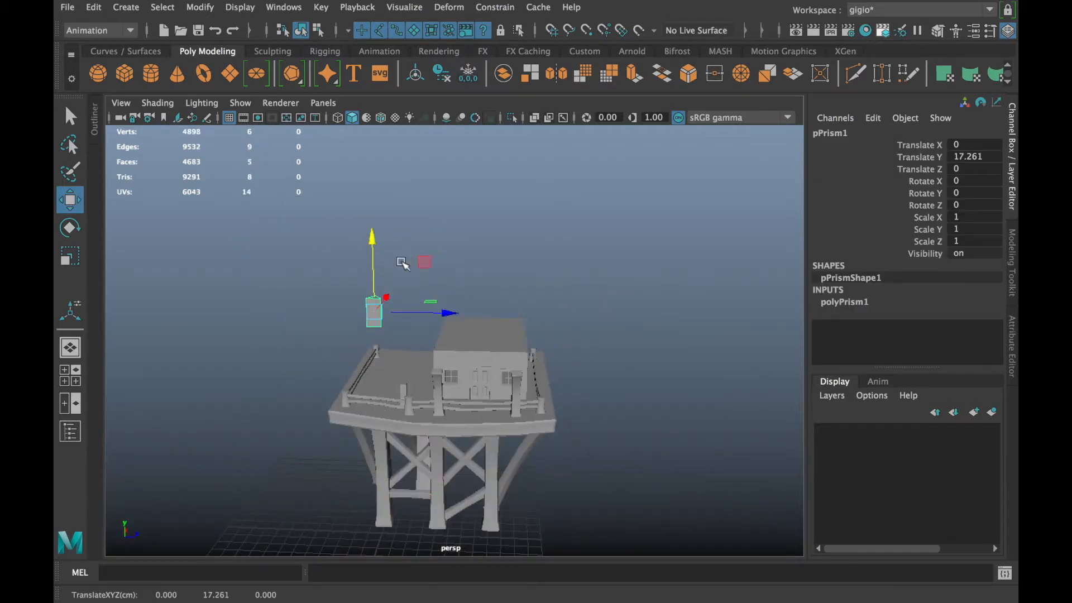
{"action": "scroll", "coordinate": [402, 262], "scroll_direction": "up", "scroll_amount": 3}
{"action": "key", "text": "e"}
{"action": "left_click_drag", "start_coordinate": [282, 279], "coordinate": [281, 349]}
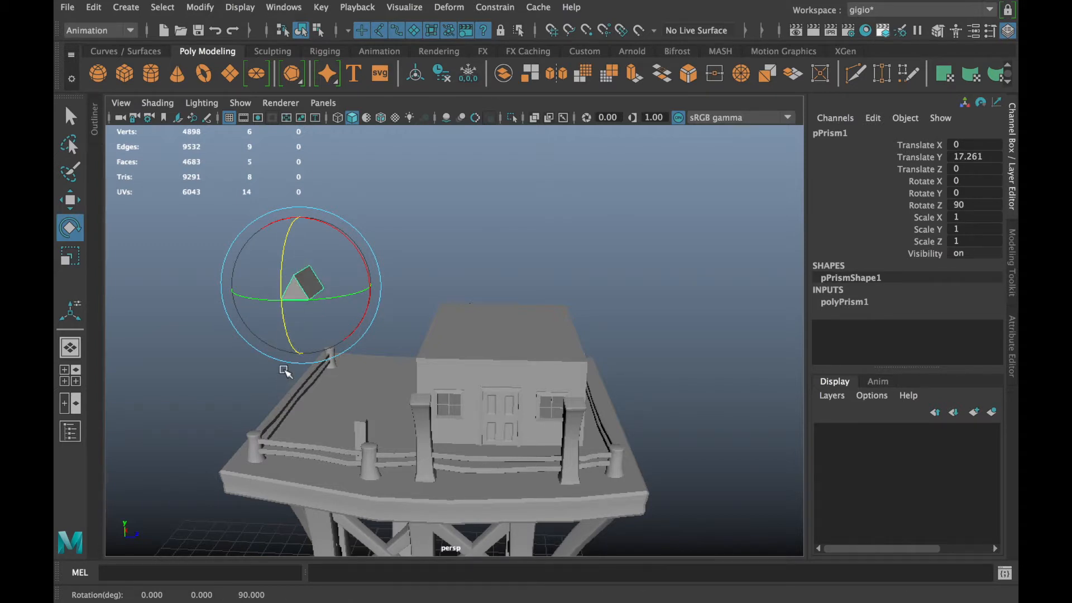
Move the prism over the house to X 7.309, Y 14.384, Z 7.243 and stretch it into a long roof
{"action": "key", "text": "w"}
{"action": "left_click_drag", "start_coordinate": [363, 290], "coordinate": [455, 372]}
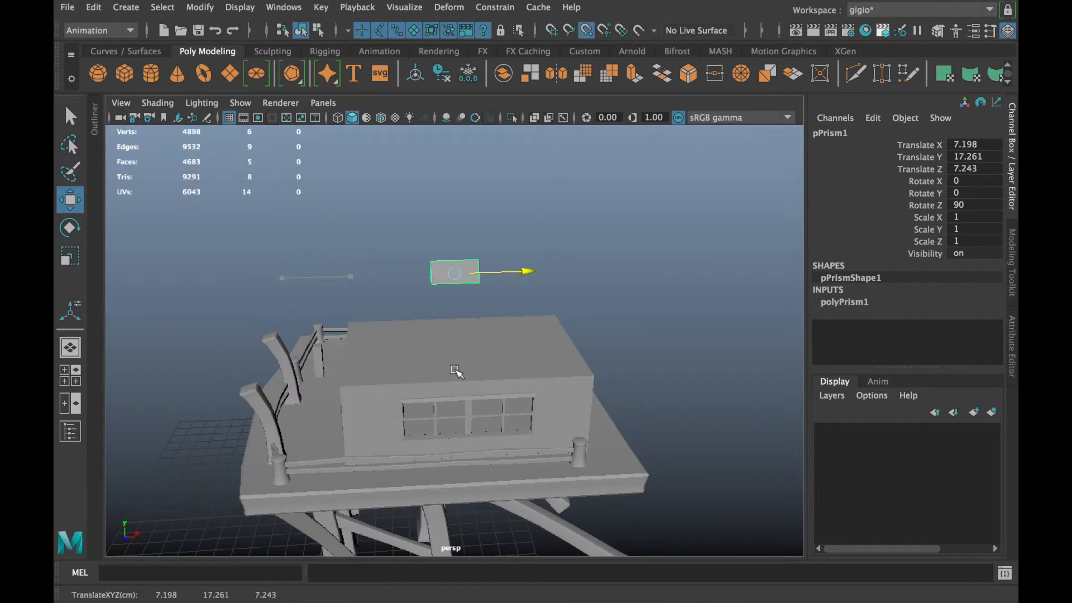
{"action": "left_click_drag", "start_coordinate": [450, 187], "coordinate": [503, 382]}
{"action": "key", "text": "r"}
{"action": "left_click_drag", "start_coordinate": [576, 341], "coordinate": [677, 344]}
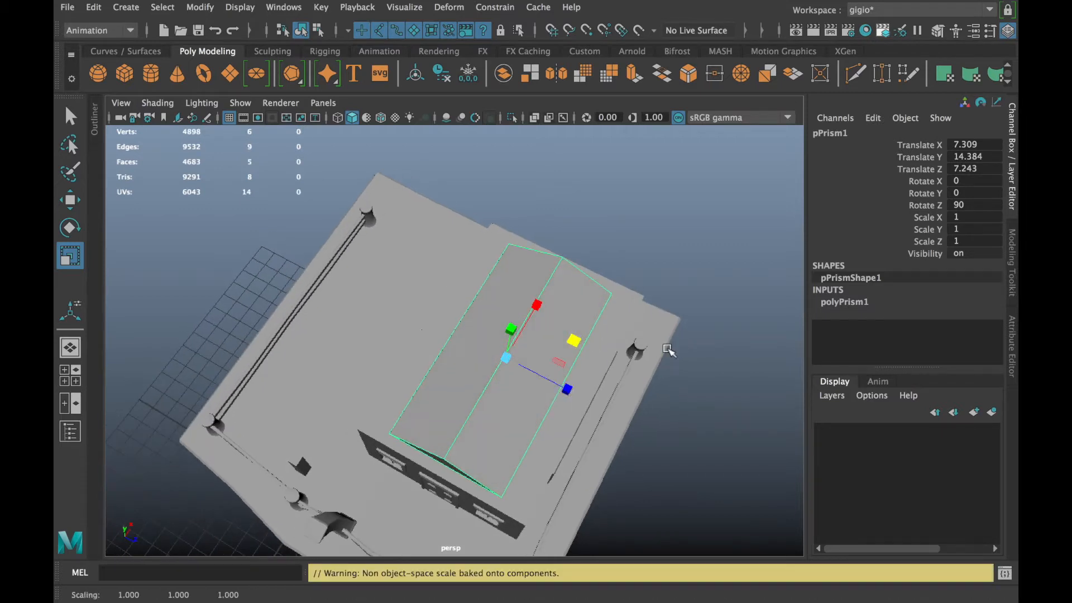
Scale the roof prism closer to the house's footprint using the orthographic views, and shift it to X 7.434
{"action": "key", "text": "space"}
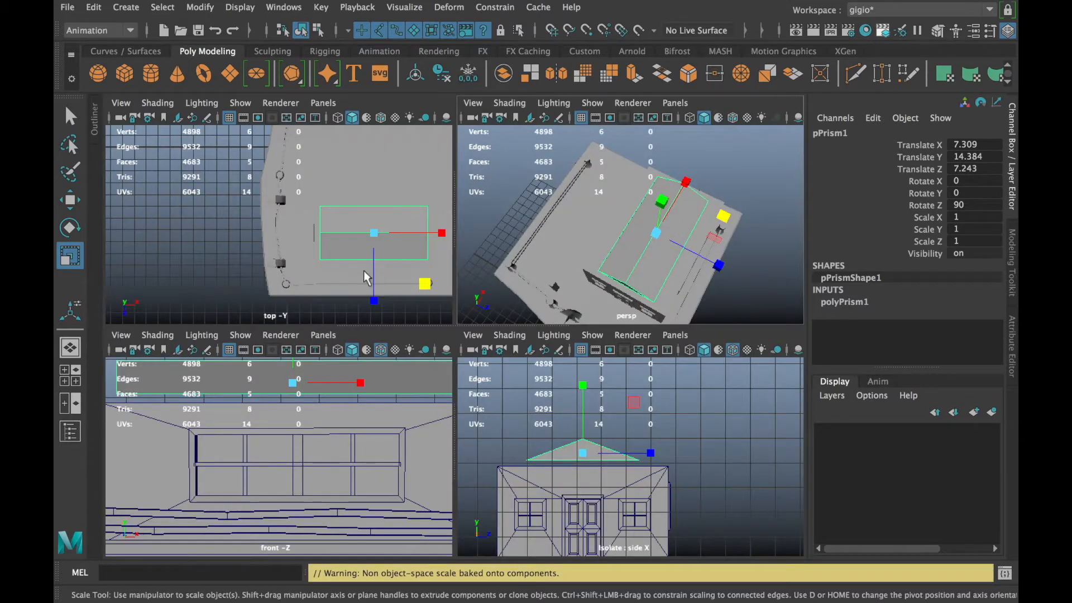
{"action": "left_click", "coordinate": [381, 117]}
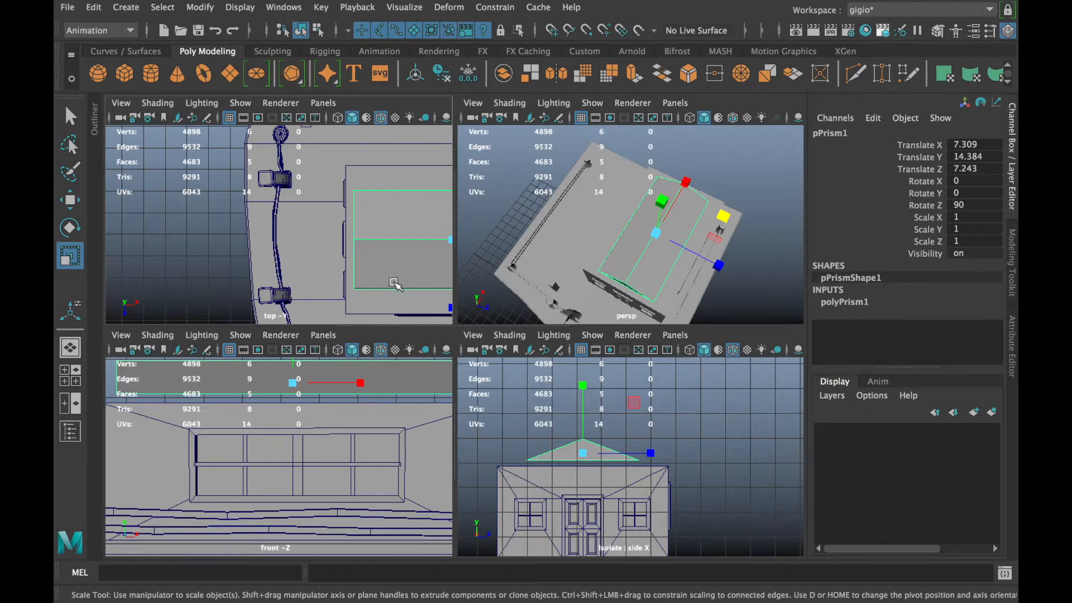
{"action": "key", "text": "f"}
{"action": "key", "text": "f"}
{"action": "scroll", "coordinate": [362, 443], "scroll_direction": "up", "scroll_amount": 2}
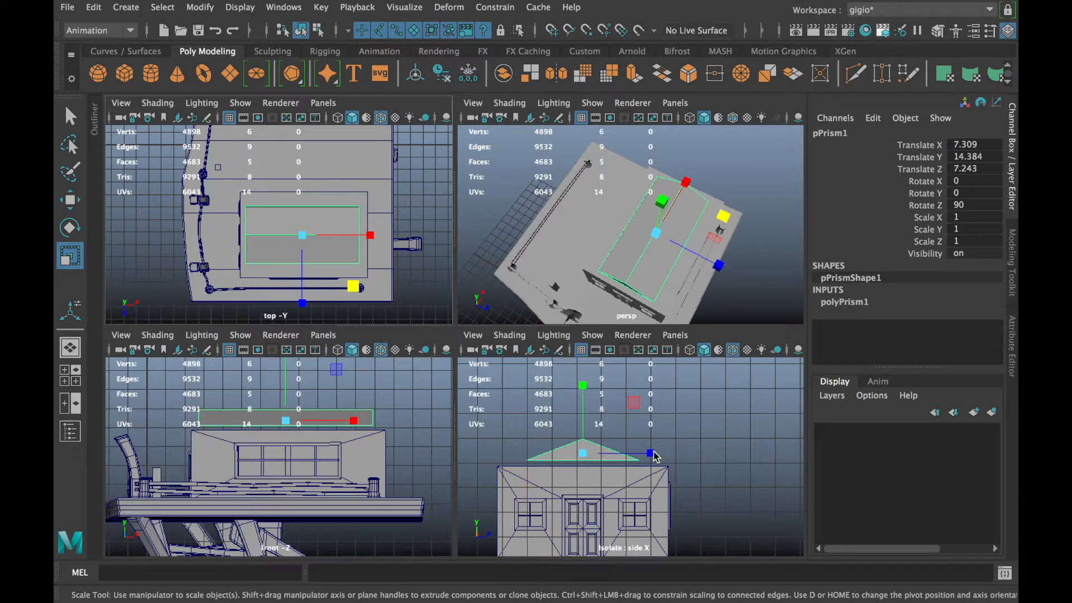
{"action": "left_click_drag", "start_coordinate": [721, 266], "coordinate": [730, 270]}
{"action": "middle_click_drag", "start_coordinate": [383, 462], "coordinate": [430, 495], "text": "alt"}
{"action": "left_click_drag", "start_coordinate": [400, 455], "coordinate": [401, 456]}
{"action": "scroll", "coordinate": [272, 480], "scroll_direction": "up", "scroll_amount": 4}
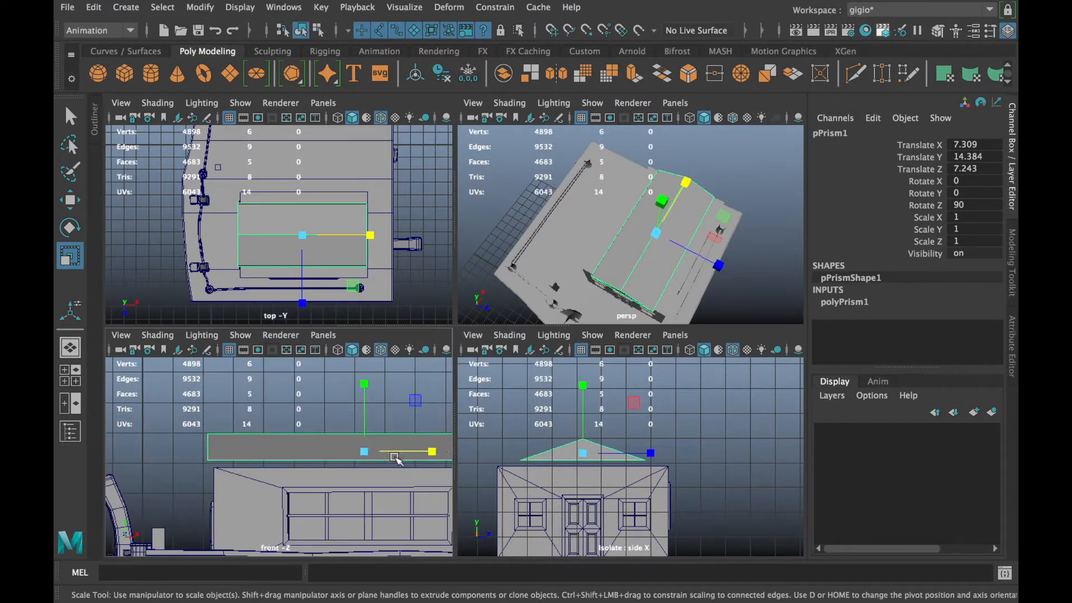
{"action": "key", "text": "w"}
{"action": "left_click_drag", "start_coordinate": [367, 458], "coordinate": [373, 458]}
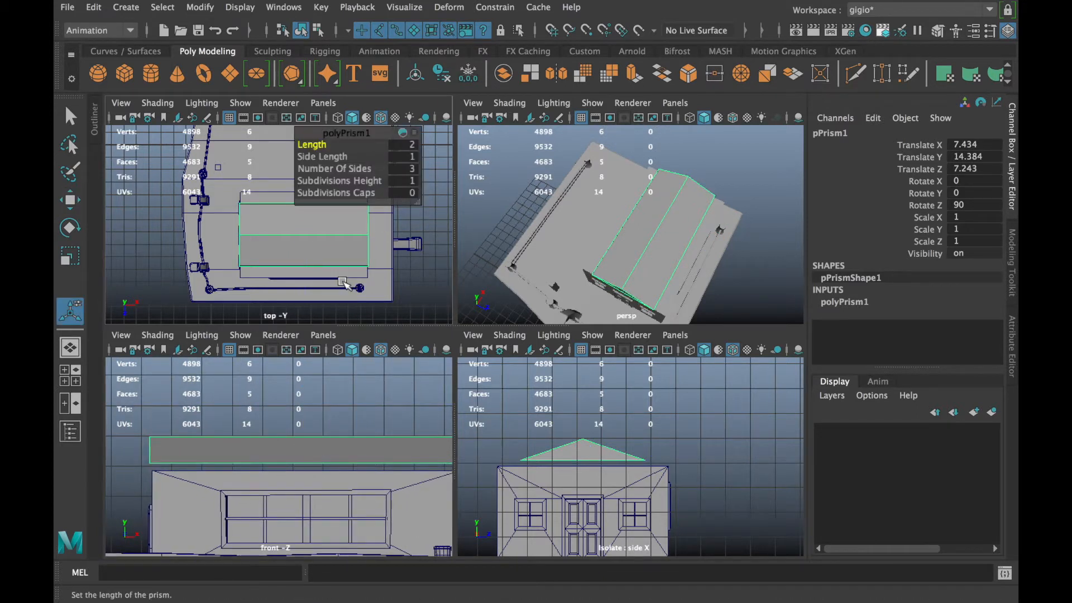
Scale the roof prism wider along Z and much taller, and seat it on top of the house walls
{"action": "key", "text": "r"}
{"action": "left_click_drag", "start_coordinate": [307, 307], "coordinate": [307, 326]}
{"action": "left_click_drag", "start_coordinate": [591, 388], "coordinate": [582, 163]}
{"action": "key", "text": "w"}
{"action": "left_click_drag", "start_coordinate": [581, 376], "coordinate": [581, 357]}
{"action": "key", "text": "space"}
{"action": "left_click_drag", "start_coordinate": [547, 416], "coordinate": [541, 314], "text": "alt"}
{"action": "scroll", "coordinate": [565, 309], "scroll_direction": "up", "scroll_amount": 5}
{"action": "left_click_drag", "start_coordinate": [497, 226], "coordinate": [501, 202]}
Snap the roof prism's lower rear vertices to the rear top corners of the house walls
{"action": "left_click_drag", "start_coordinate": [464, 297], "coordinate": [656, 358], "text": "alt"}
{"action": "scroll", "coordinate": [659, 360], "scroll_direction": "up", "scroll_amount": 5}
{"action": "left_click_drag", "start_coordinate": [418, 375], "coordinate": [486, 426], "text": "alt"}
{"action": "scroll", "coordinate": [486, 426], "scroll_direction": "up", "scroll_amount": 2}
{"action": "right_click_drag", "start_coordinate": [505, 446], "coordinate": [435, 173]}
{"action": "left_click", "coordinate": [525, 451]}
{"action": "left_click_drag", "start_coordinate": [527, 454], "coordinate": [539, 455]}
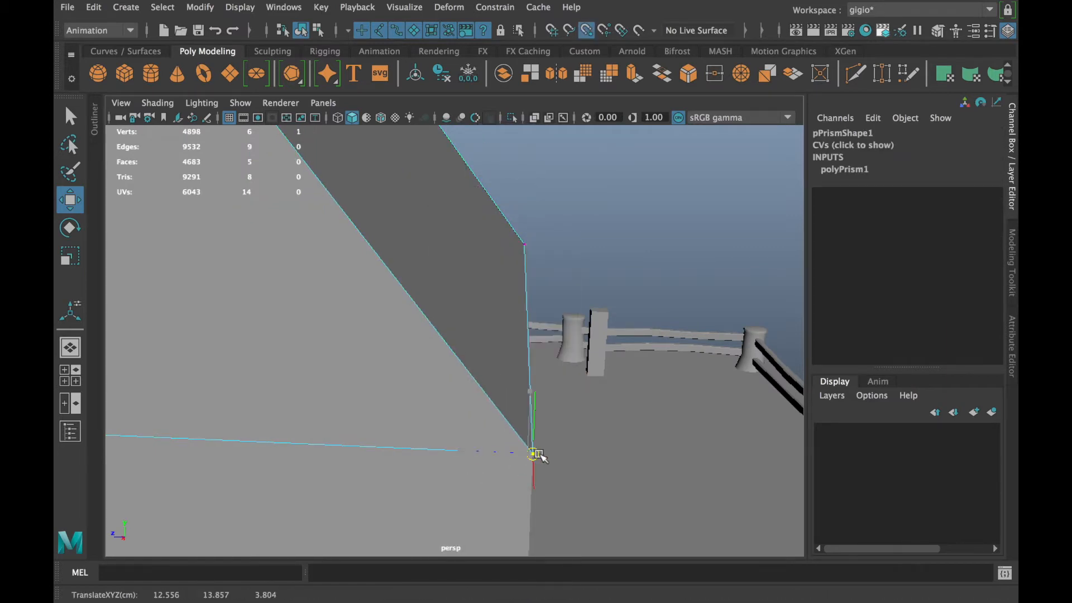
{"action": "middle_click_drag", "start_coordinate": [297, 486], "coordinate": [424, 481], "text": "alt"}
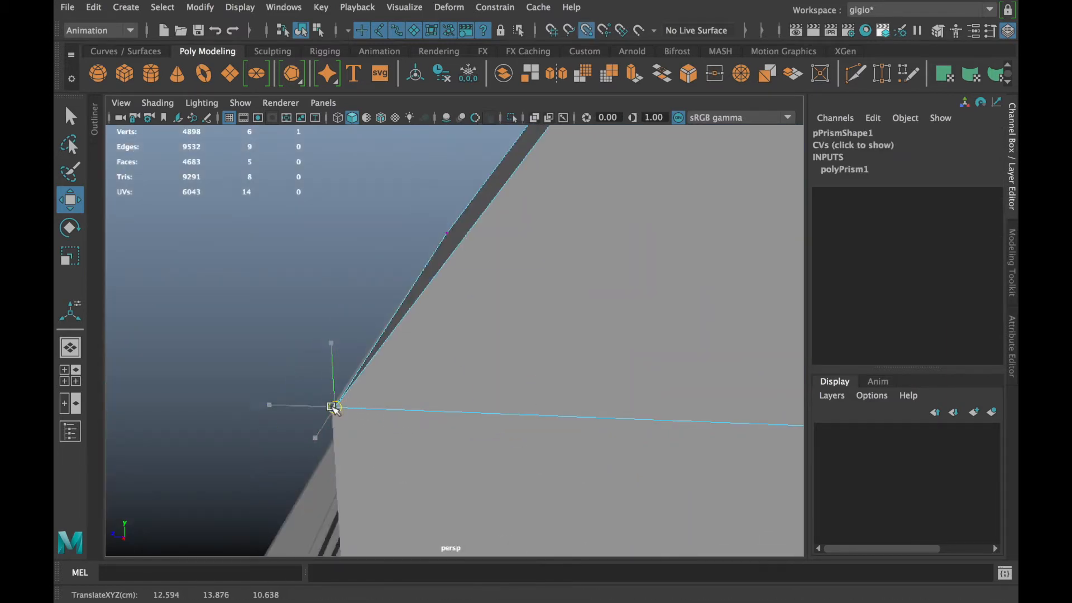
{"action": "left_click_drag", "start_coordinate": [300, 407], "coordinate": [617, 403], "text": "alt"}
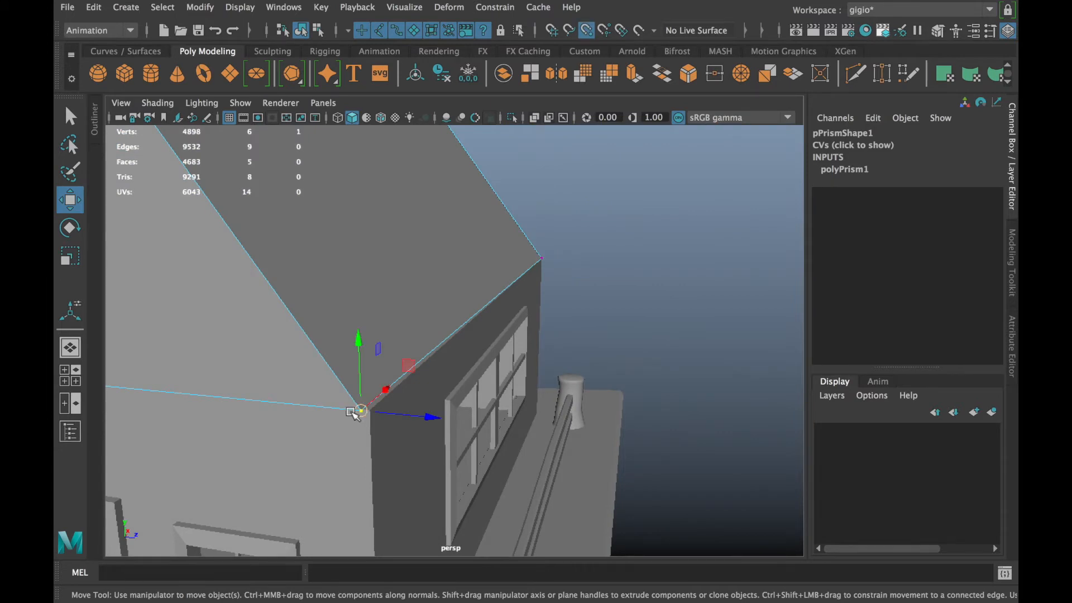
Snap the roof's lower front vertices to the front wall corners and return to object mode
{"action": "left_click_drag", "start_coordinate": [361, 411], "coordinate": [373, 410]}
{"action": "left_click_drag", "start_coordinate": [268, 427], "coordinate": [370, 419], "text": "alt"}
{"action": "left_click", "coordinate": [442, 442]}
{"action": "left_click_drag", "start_coordinate": [442, 443], "coordinate": [534, 393]}
{"action": "scroll", "coordinate": [424, 445], "scroll_direction": "down", "scroll_amount": 5}
{"action": "right_click_drag", "start_coordinate": [524, 172], "coordinate": [593, 154]}
{"action": "left_click", "coordinate": [579, 199]}
{"action": "left_click_drag", "start_coordinate": [502, 288], "coordinate": [634, 303], "text": "alt"}
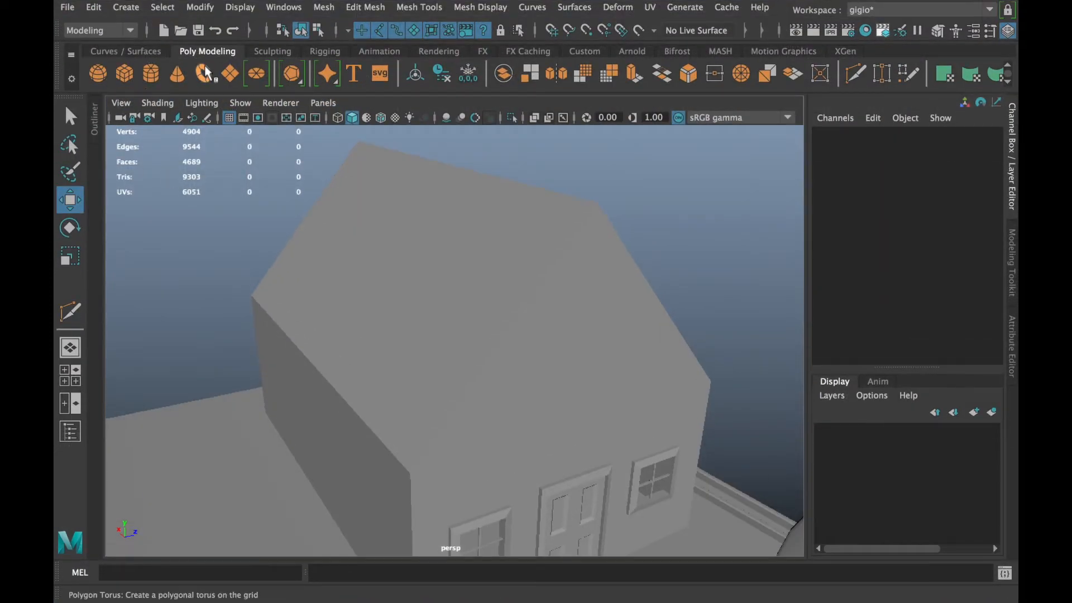
Create a polygon torus, raise it to Y 15.483 and set its axis and height subdivisions to 4
{"action": "left_click", "coordinate": [203, 73]}
{"action": "left_click_drag", "start_coordinate": [413, 511], "coordinate": [409, 308]}
{"action": "scroll", "coordinate": [526, 406], "scroll_direction": "up", "scroll_amount": 5}
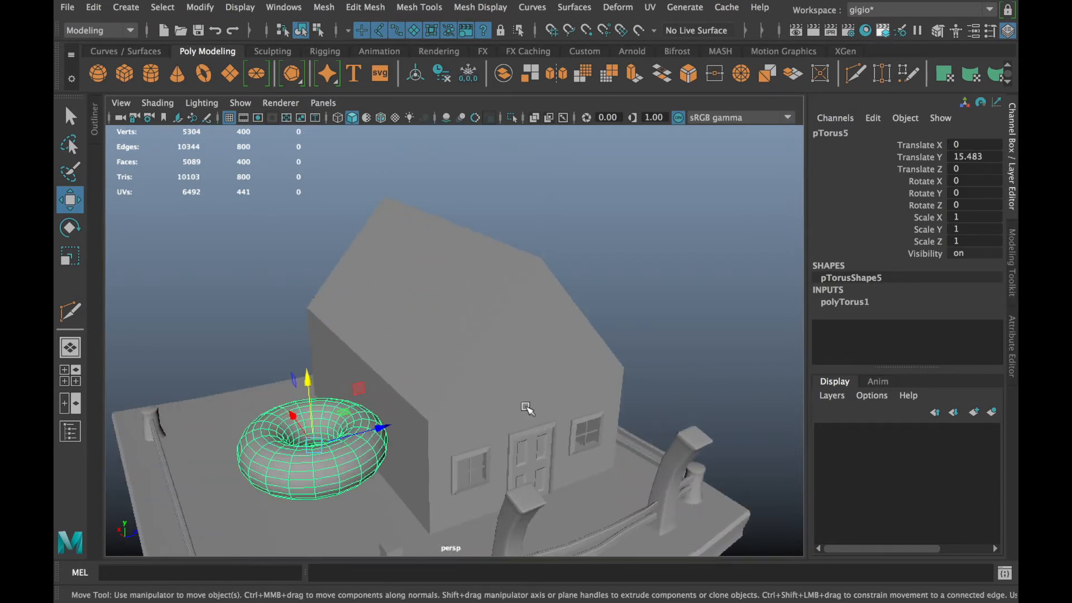
{"action": "left_click", "coordinate": [846, 303]}
{"action": "left_click", "coordinate": [916, 351]}
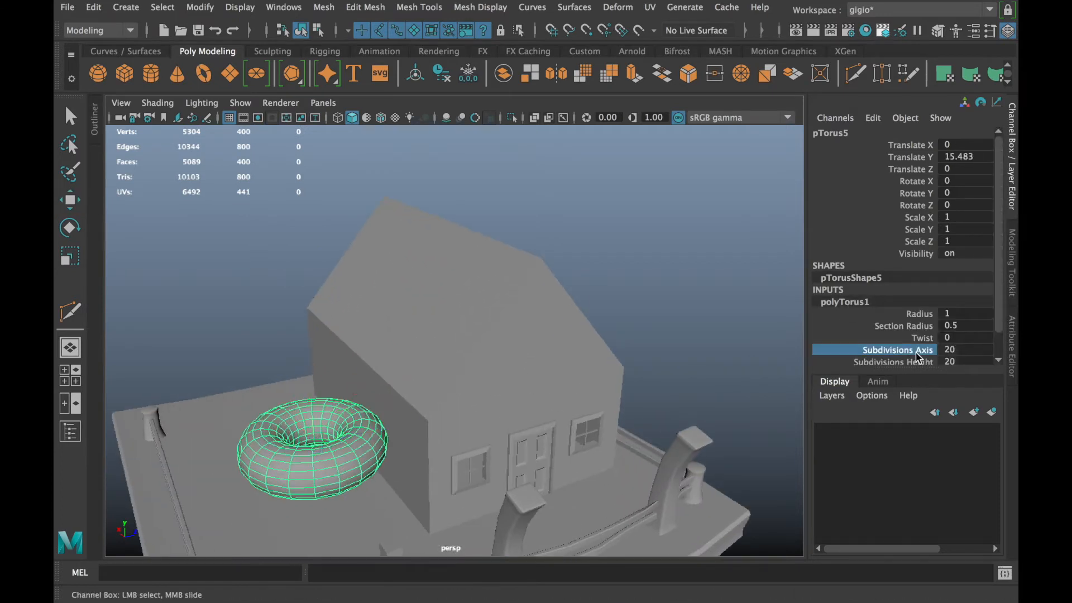
{"action": "left_click", "coordinate": [951, 362]}
{"action": "type", "text": "4"}
{"action": "left_click", "coordinate": [677, 304]}
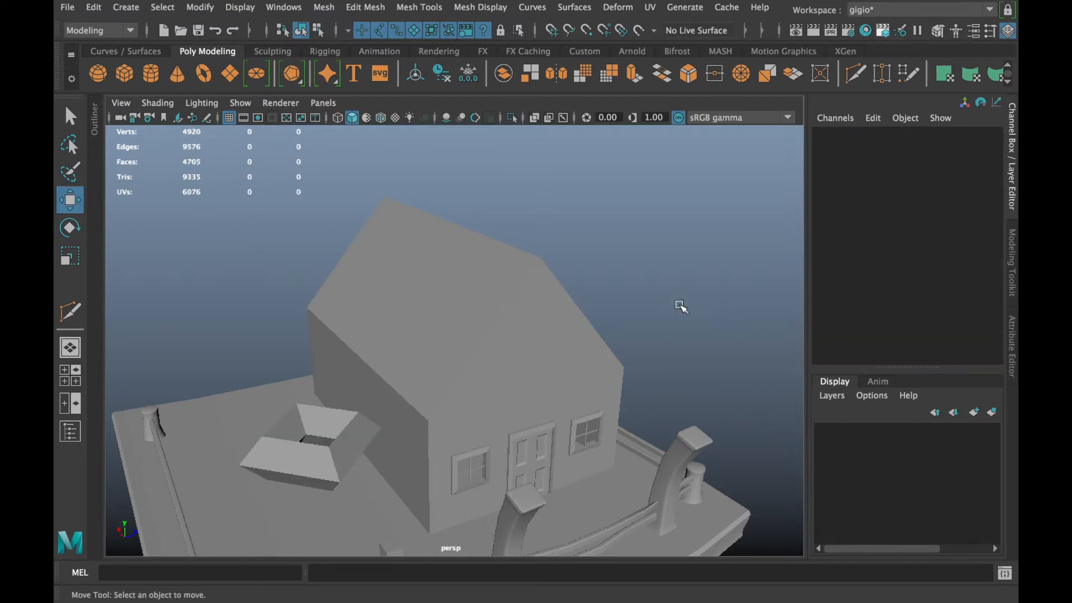
Set the torus's twist to 50, rotate it 45 degrees around Y and move it to Z 7.413
{"action": "left_click_drag", "start_coordinate": [317, 440], "coordinate": [354, 426], "text": "alt"}
{"action": "scroll", "coordinate": [443, 443], "scroll_direction": "up", "scroll_amount": 3}
{"action": "left_click", "coordinate": [479, 455]}
{"action": "left_click_drag", "start_coordinate": [478, 455], "coordinate": [564, 440], "text": "alt"}
{"action": "left_click_drag", "start_coordinate": [217, 448], "coordinate": [388, 424]}
{"action": "left_click_drag", "start_coordinate": [461, 364], "coordinate": [393, 506]}
Lower the square torus to Y 13.902 in the side view
{"action": "key", "text": "space"}
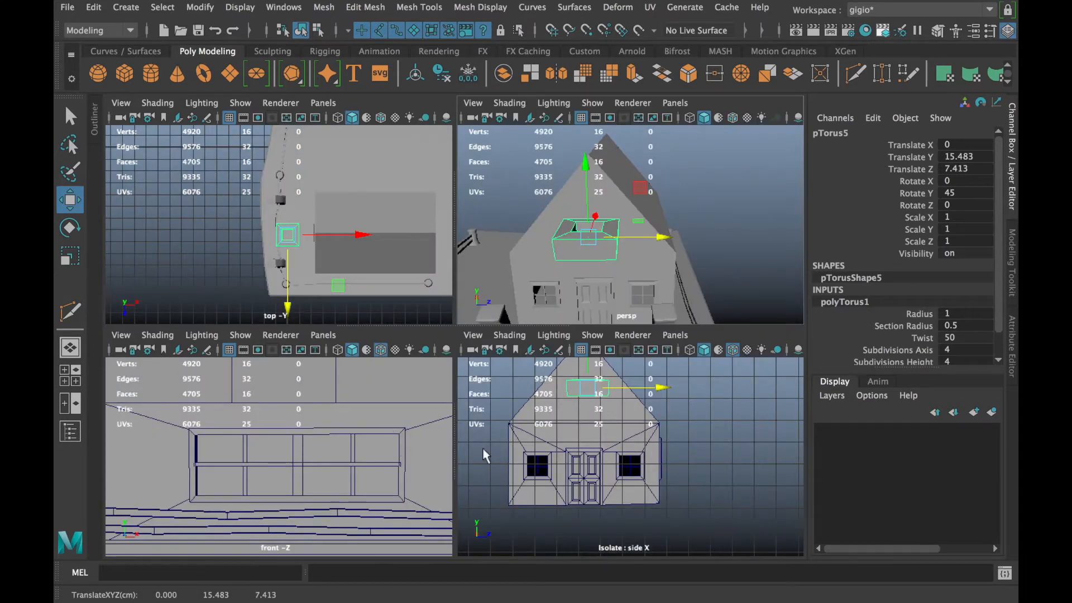
{"action": "scroll", "coordinate": [553, 475], "scroll_direction": "down", "scroll_amount": 2}
{"action": "key", "text": "space"}
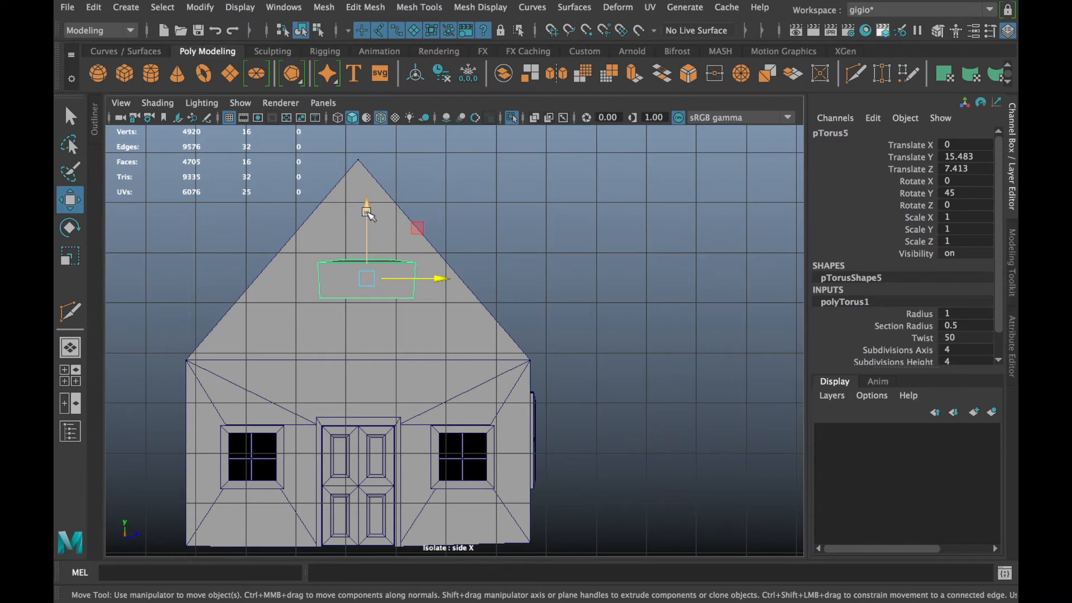
{"action": "left_click_drag", "start_coordinate": [367, 212], "coordinate": [356, 281]}
{"action": "key", "text": "space"}
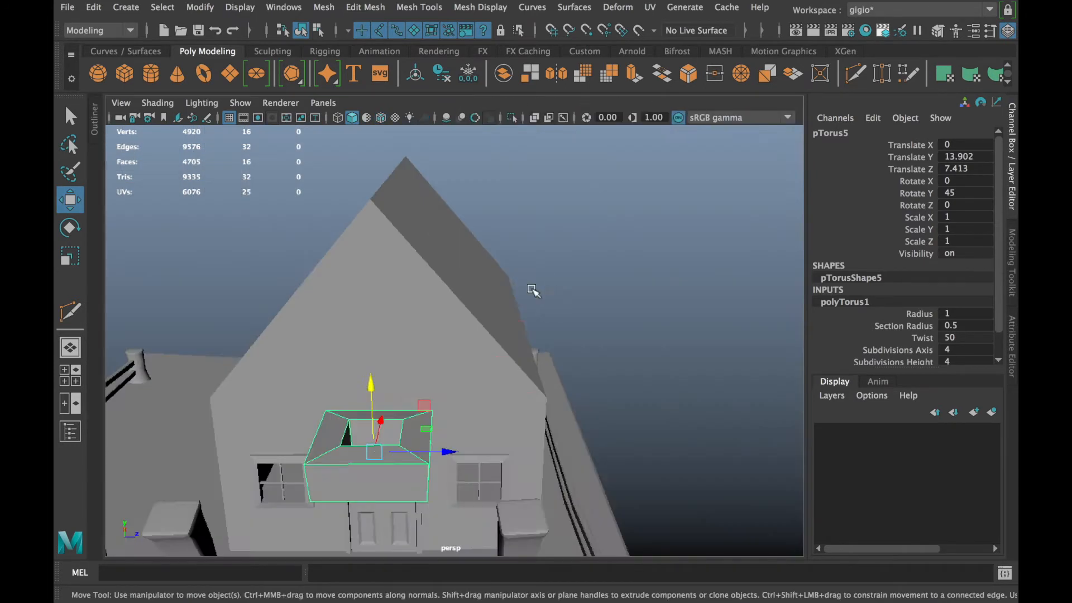
Scale the square torus uniformly to 2.181 and place it at X 1.048 around the house front
{"action": "left_click_drag", "start_coordinate": [534, 290], "coordinate": [450, 345], "text": "alt"}
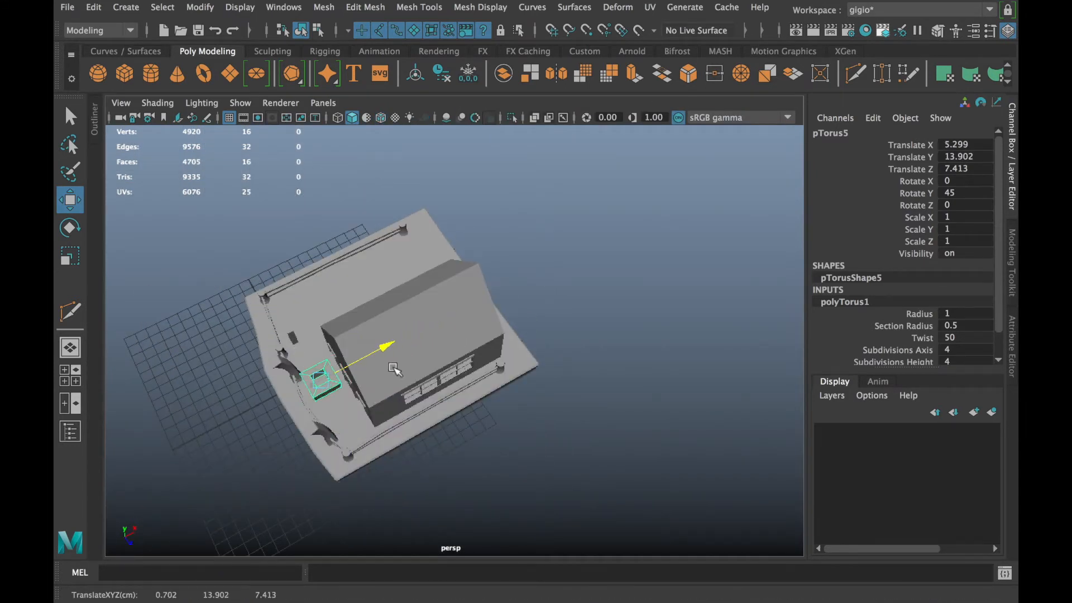
{"action": "key", "text": "r"}
{"action": "left_click_drag", "start_coordinate": [314, 405], "coordinate": [344, 379], "text": "alt"}
{"action": "right_click_drag", "start_coordinate": [345, 379], "coordinate": [376, 466], "text": "alt"}
{"action": "left_click_drag", "start_coordinate": [317, 478], "coordinate": [356, 484]}
{"action": "left_click_drag", "start_coordinate": [250, 496], "coordinate": [492, 481]}
{"action": "right_click_drag", "start_coordinate": [492, 480], "coordinate": [424, 387], "text": "alt"}
{"action": "left_click_drag", "start_coordinate": [444, 387], "coordinate": [440, 360]}
{"action": "key", "text": "w"}
{"action": "left_click_drag", "start_coordinate": [363, 430], "coordinate": [414, 357], "text": "alt"}
{"action": "right_click_drag", "start_coordinate": [414, 357], "coordinate": [507, 407], "text": "alt"}
{"action": "left_click_drag", "start_coordinate": [508, 407], "coordinate": [500, 411], "text": "alt"}
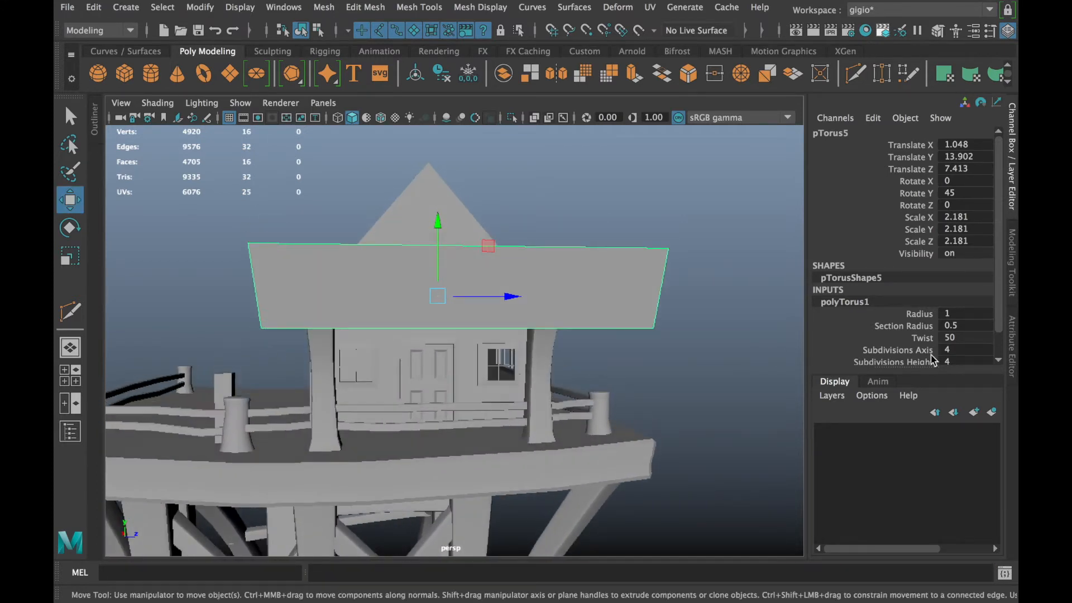
Adjust the square torus's twist and settle on 40
{"action": "left_click", "coordinate": [921, 338]}
{"action": "middle_click_drag", "start_coordinate": [736, 344], "coordinate": [735, 345]}
{"action": "left_click_drag", "start_coordinate": [603, 313], "coordinate": [593, 376], "text": "alt"}
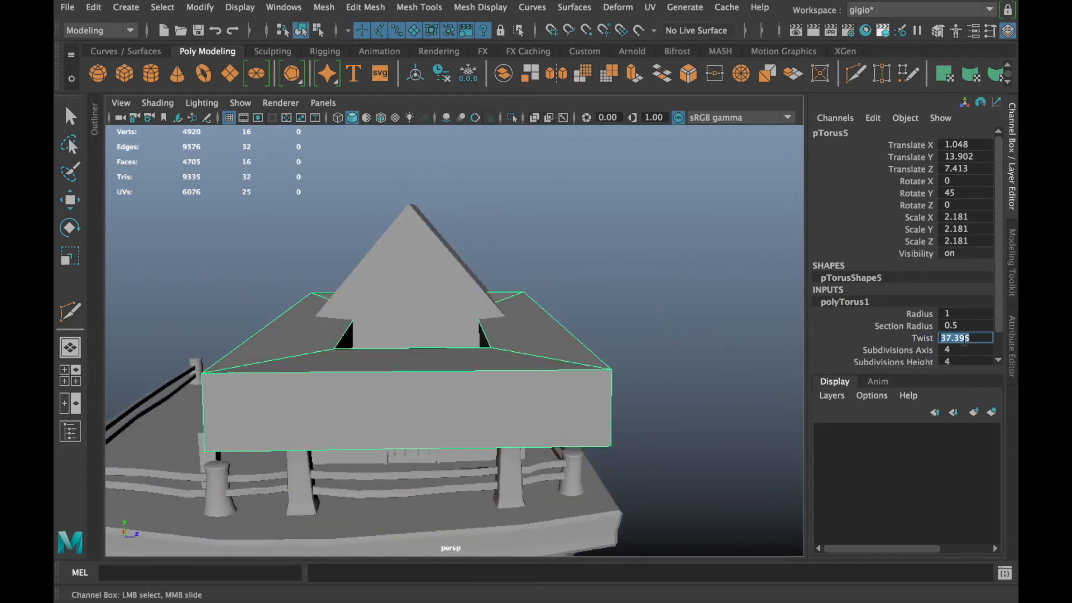
{"action": "left_click_drag", "start_coordinate": [668, 371], "coordinate": [659, 362], "text": "alt"}
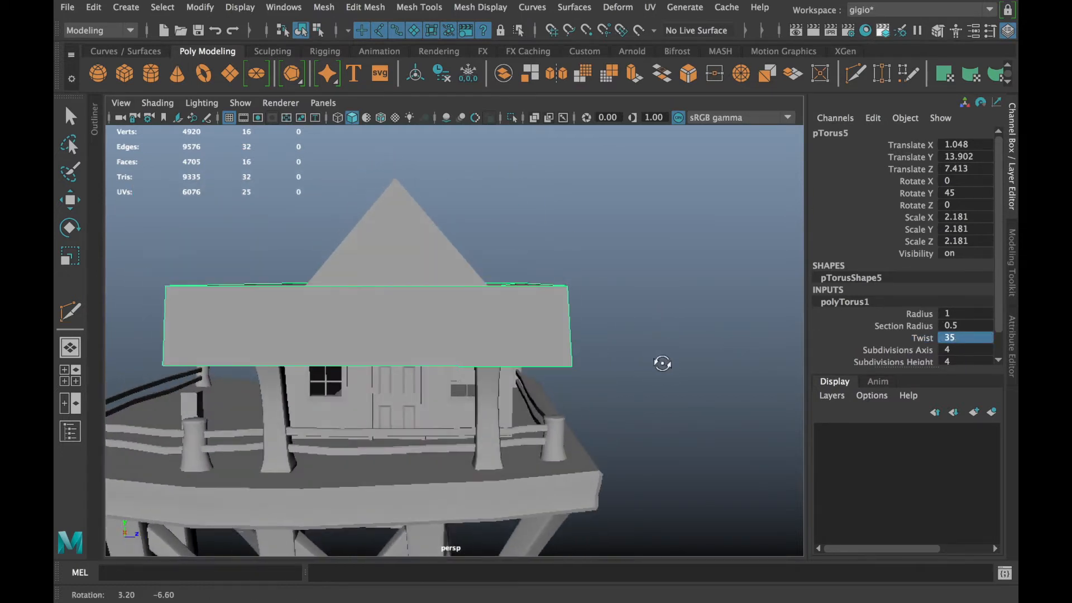
{"action": "left_click_drag", "start_coordinate": [646, 357], "coordinate": [272, 355], "text": "alt"}
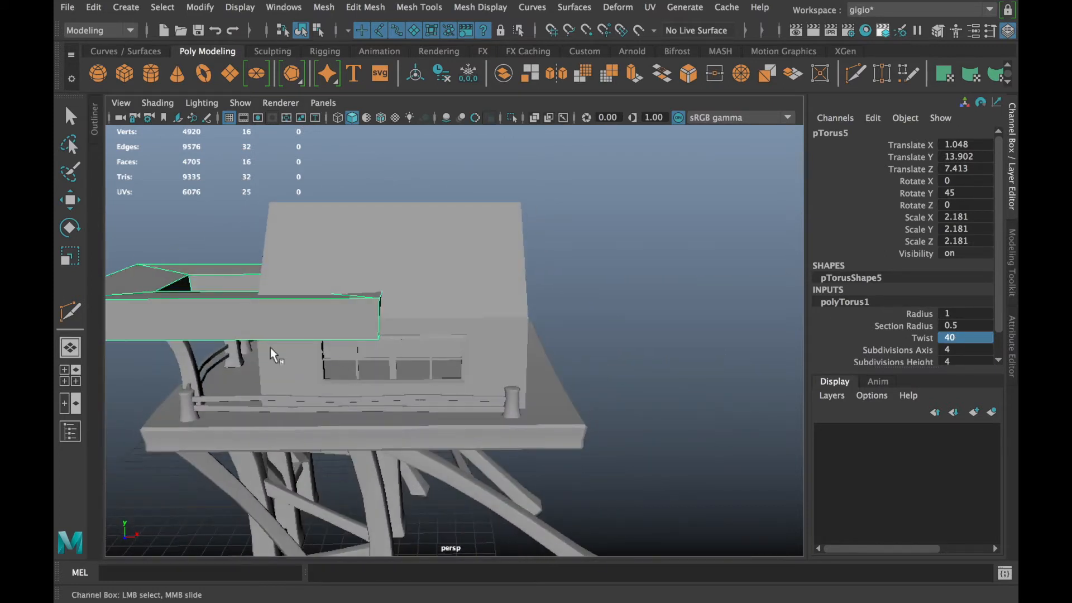
Move the square torus around the house's roof base at X 7.345 and Z 7.109
{"action": "key", "text": "w"}
{"action": "left_click_drag", "start_coordinate": [315, 297], "coordinate": [474, 311]}
{"action": "left_click_drag", "start_coordinate": [474, 311], "coordinate": [491, 373], "text": "alt"}
{"action": "middle_click_drag", "start_coordinate": [661, 346], "coordinate": [654, 349]}
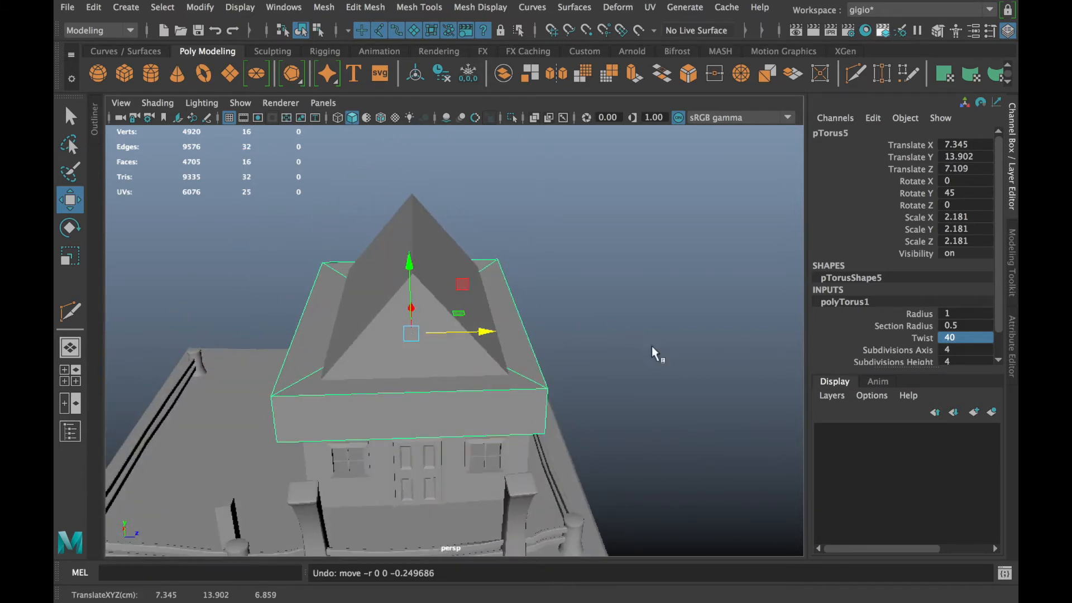
Flatten the square torus vertically into a thin eave around the base of the gable roof
{"action": "key", "text": "r"}
{"action": "left_click_drag", "start_coordinate": [441, 321], "coordinate": [500, 288], "text": "alt"}
{"action": "left_click_drag", "start_coordinate": [448, 261], "coordinate": [438, 307]}
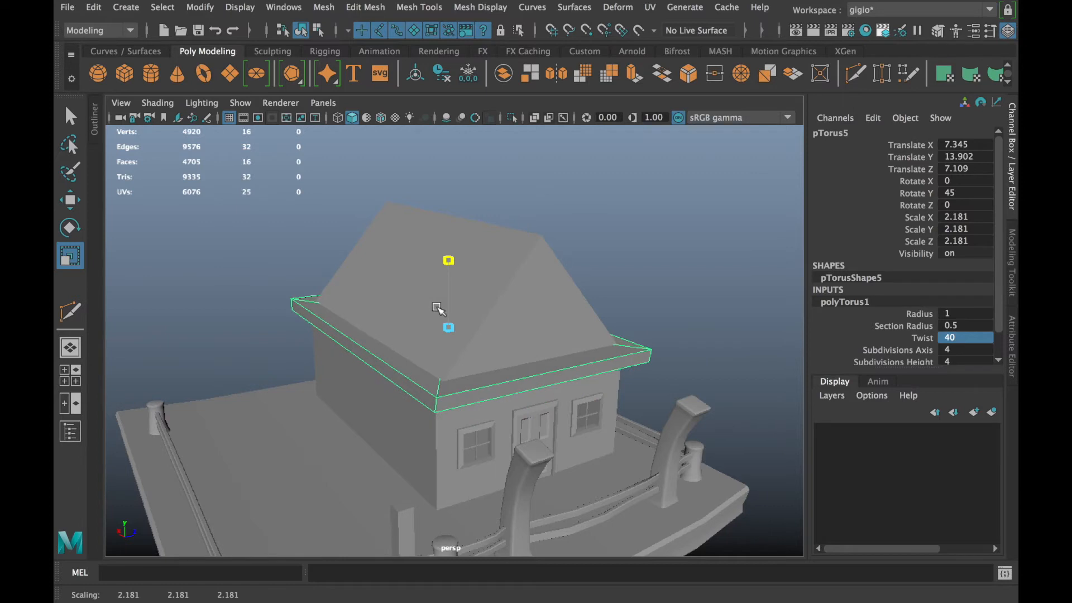
{"action": "left_click_drag", "start_coordinate": [503, 304], "coordinate": [514, 384], "text": "alt"}
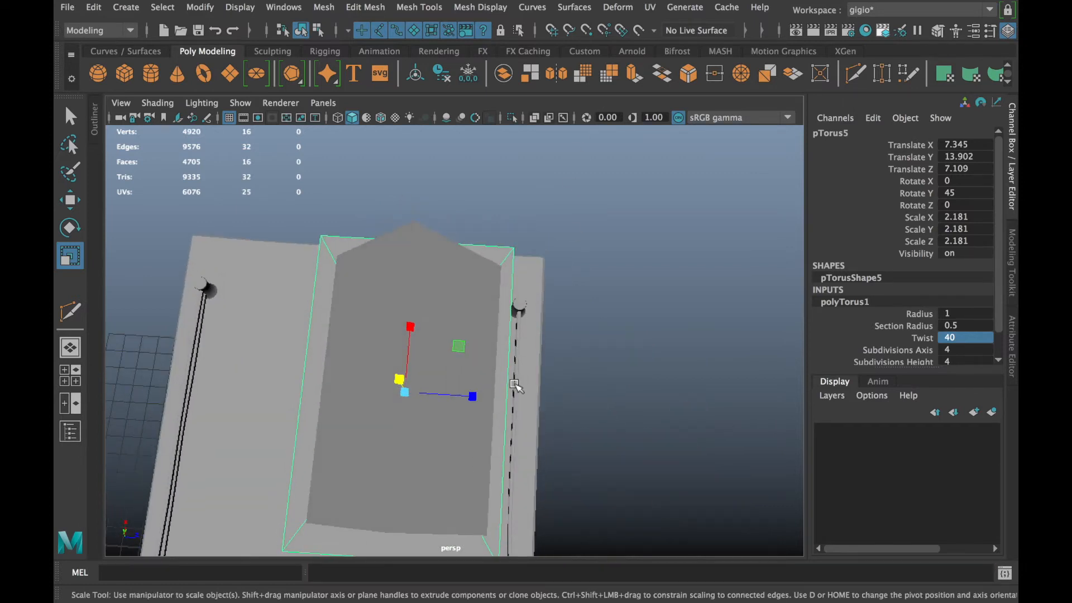
Isolate the roof surround and scale its four inner faces outward in X and Z to narrow the frame
{"action": "left_click", "coordinate": [512, 118]}
{"action": "left_click_drag", "start_coordinate": [438, 313], "coordinate": [441, 261], "text": "alt"}
{"action": "right_click_drag", "start_coordinate": [441, 261], "coordinate": [414, 345], "text": "alt"}
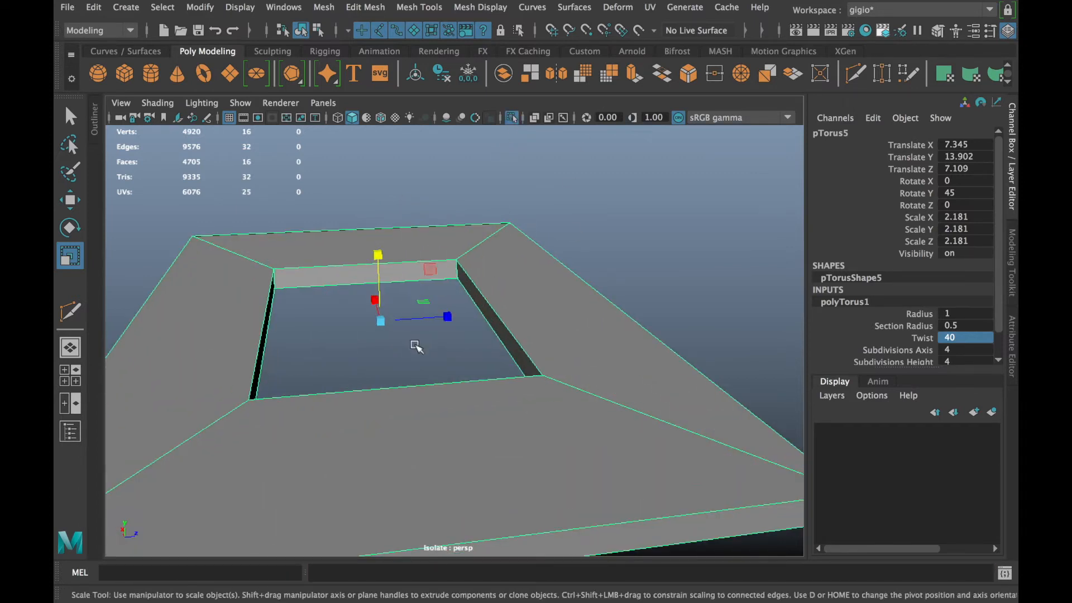
{"action": "left_click", "coordinate": [319, 272]}
{"action": "right_click_drag", "start_coordinate": [318, 272], "coordinate": [312, 213]}
{"action": "left_click", "coordinate": [357, 274]}
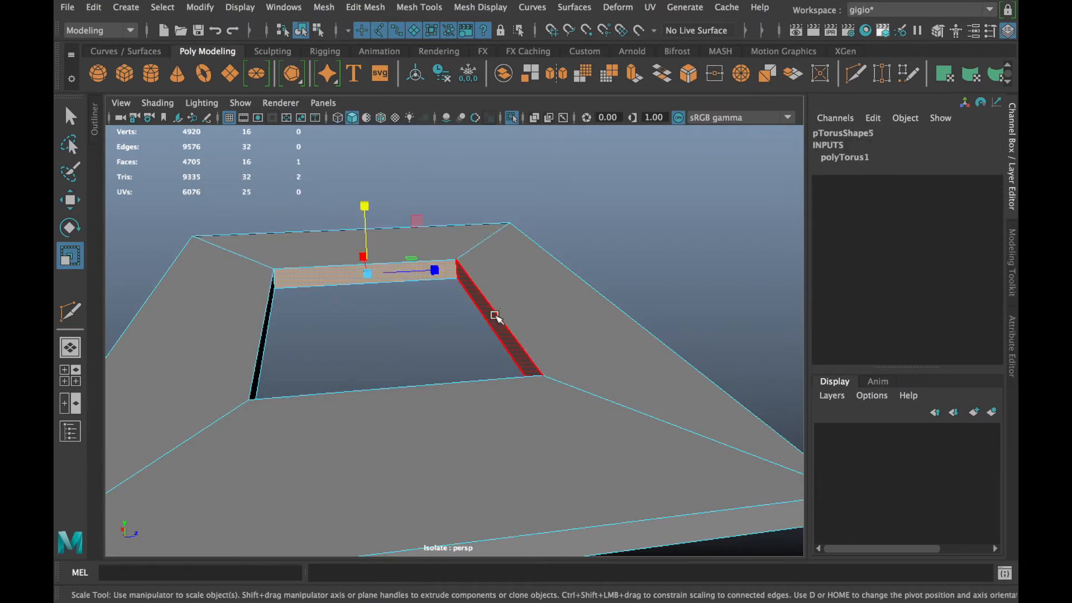
{"action": "left_click_drag", "start_coordinate": [354, 385], "coordinate": [737, 463], "text": "alt"}
{"action": "left_click_drag", "start_coordinate": [508, 350], "coordinate": [522, 323]}
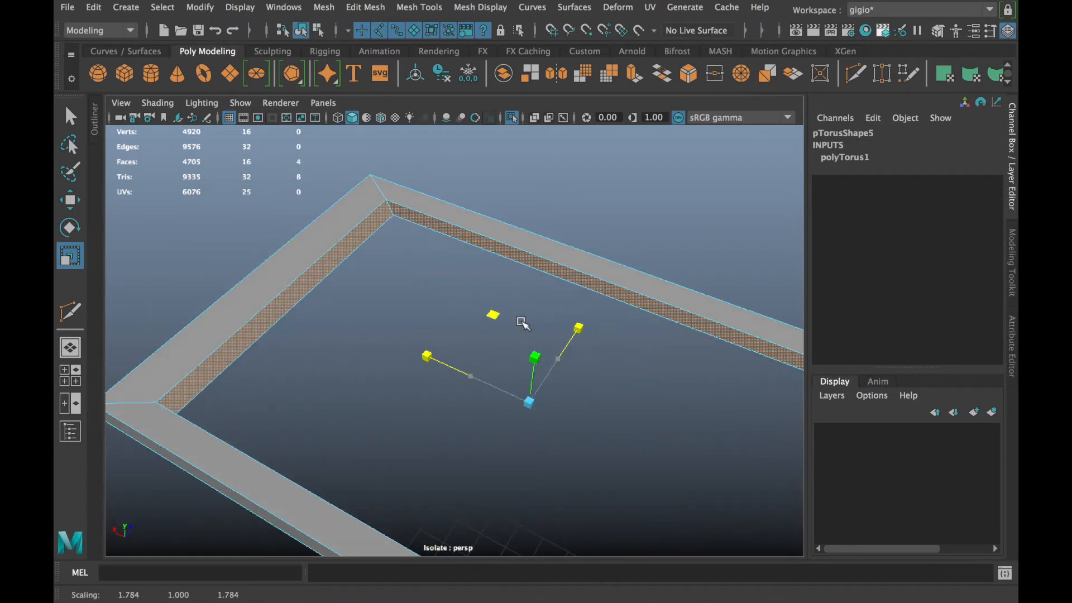
{"action": "left_click_drag", "start_coordinate": [439, 420], "coordinate": [311, 424], "text": "alt"}
{"action": "left_click_drag", "start_coordinate": [454, 331], "coordinate": [351, 331]}
{"action": "left_click_drag", "start_coordinate": [426, 283], "coordinate": [434, 285]}
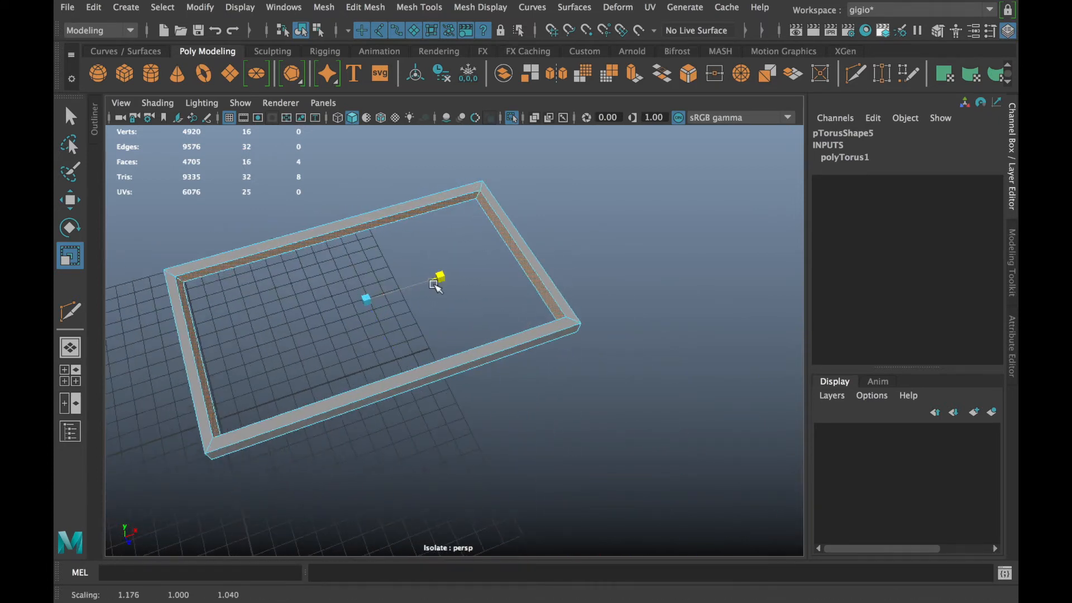
{"action": "left_click_drag", "start_coordinate": [291, 285], "coordinate": [494, 406], "text": "alt"}
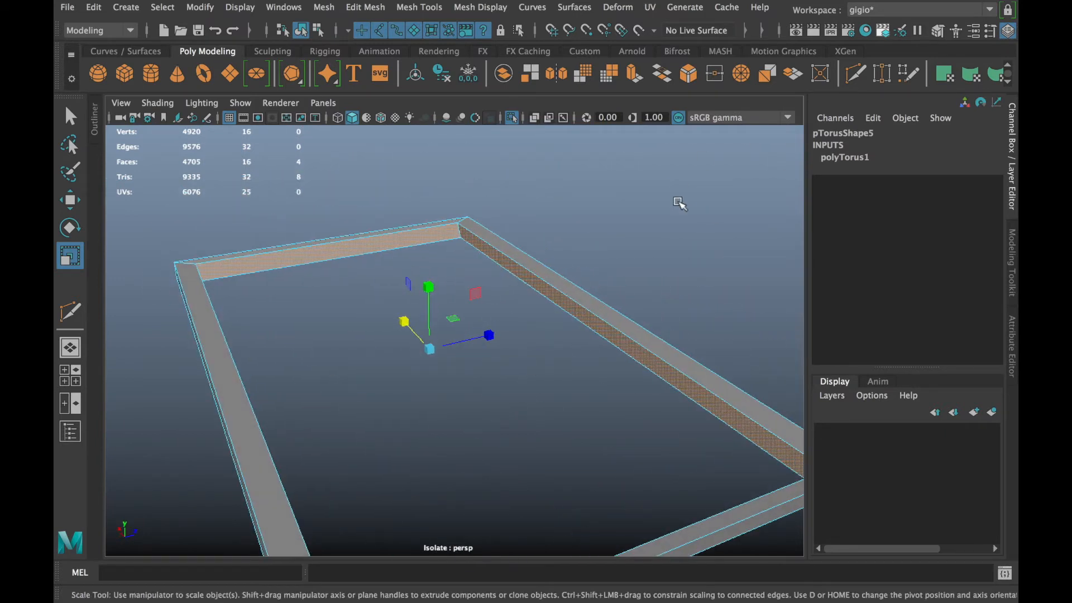
{"action": "left_click", "coordinate": [512, 117]}
Move the vertices at the rear end of the roof surround along X to fit the back of the house
{"action": "left_click_drag", "start_coordinate": [402, 290], "coordinate": [257, 230], "text": "alt"}
{"action": "left_click", "coordinate": [581, 247]}
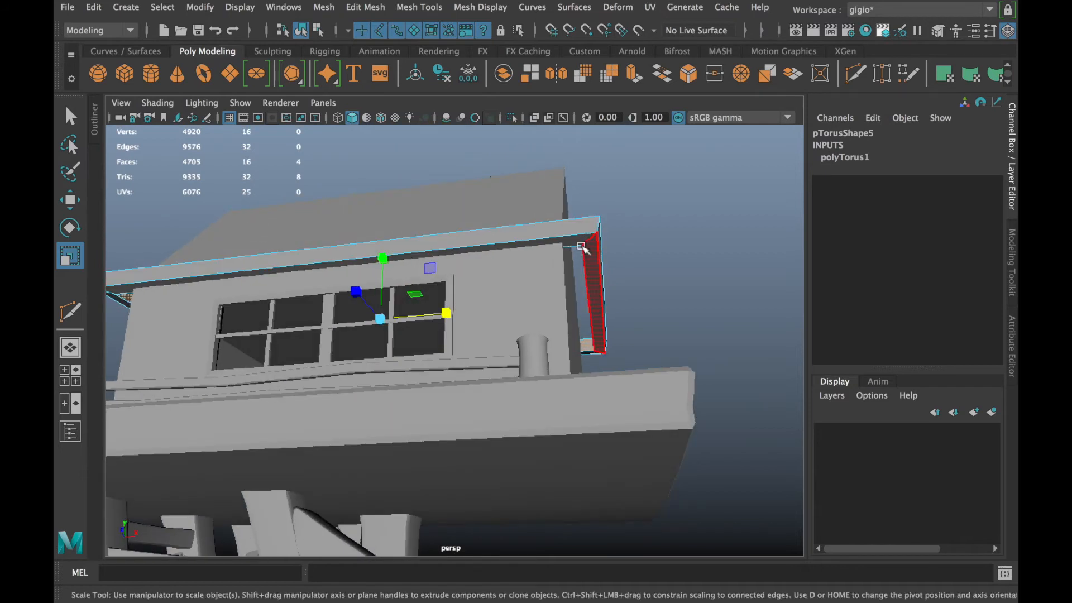
{"action": "right_click_drag", "start_coordinate": [595, 243], "coordinate": [508, 150]}
{"action": "left_click_drag", "start_coordinate": [679, 303], "coordinate": [677, 326], "text": "alt"}
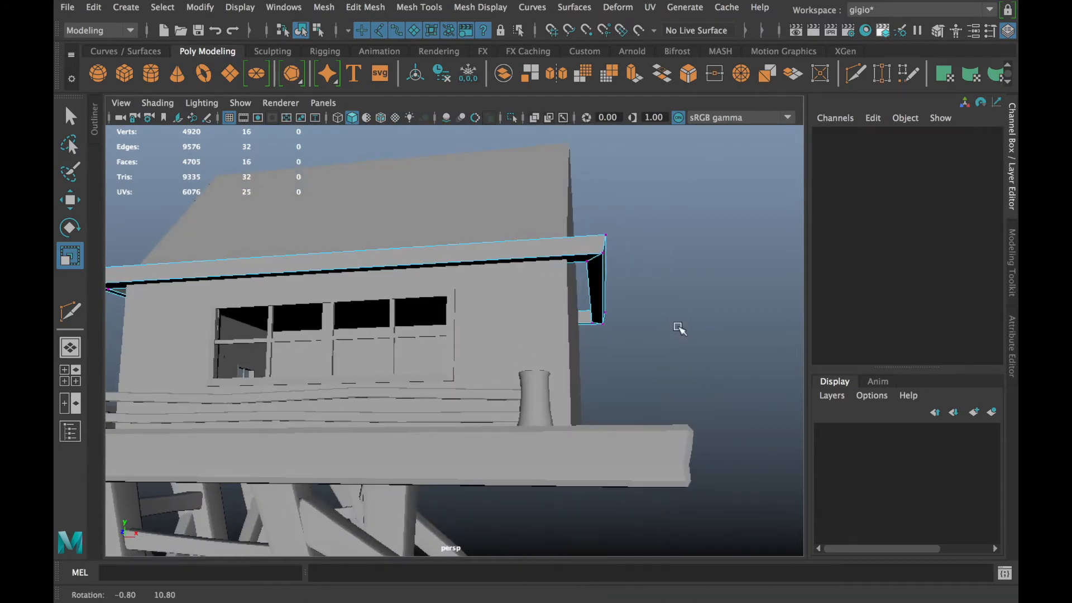
{"action": "left_click_drag", "start_coordinate": [635, 272], "coordinate": [572, 358]}
{"action": "key", "text": "w"}
{"action": "left_click_drag", "start_coordinate": [644, 316], "coordinate": [628, 361], "text": "alt"}
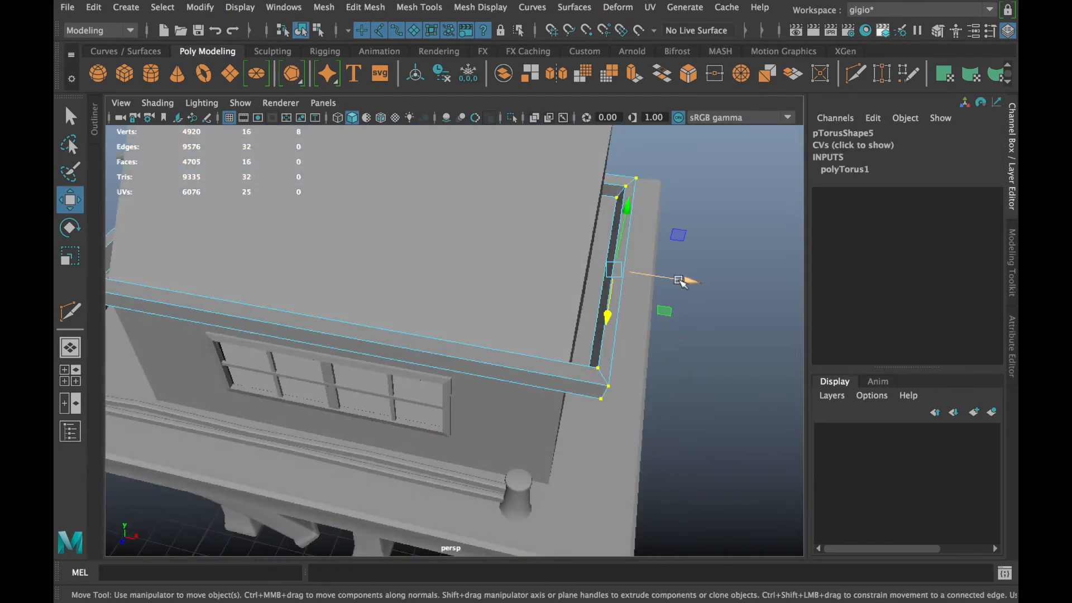
{"action": "left_click_drag", "start_coordinate": [688, 280], "coordinate": [685, 279]}
{"action": "left_click_drag", "start_coordinate": [548, 356], "coordinate": [596, 258], "text": "alt"}
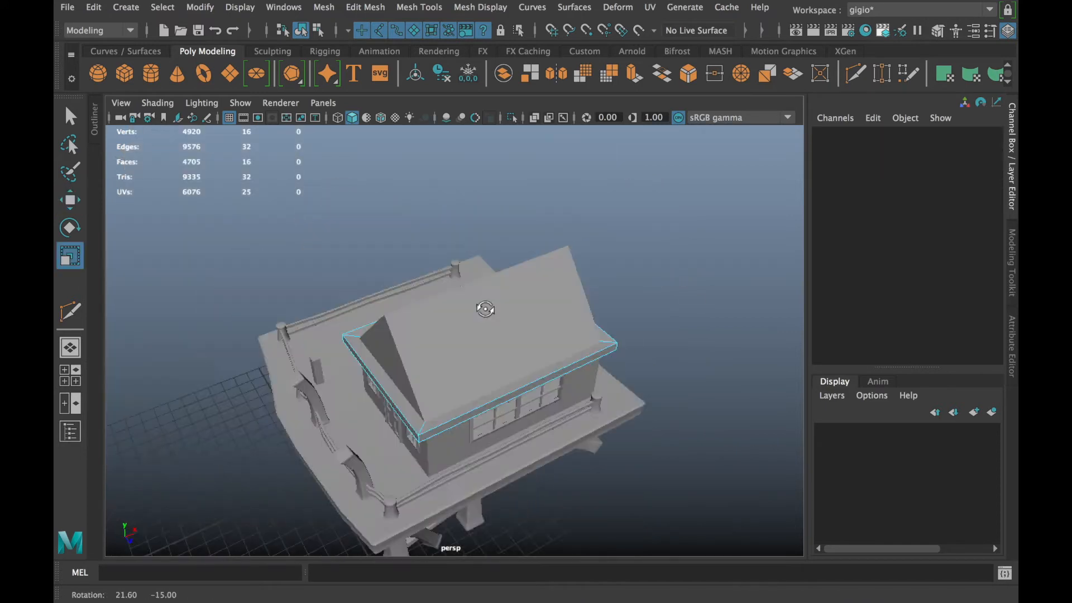
{"action": "right_click_drag", "start_coordinate": [602, 257], "coordinate": [675, 150]}
{"action": "left_click", "coordinate": [667, 265]}
{"action": "left_click_drag", "start_coordinate": [665, 268], "coordinate": [569, 285], "text": "alt"}
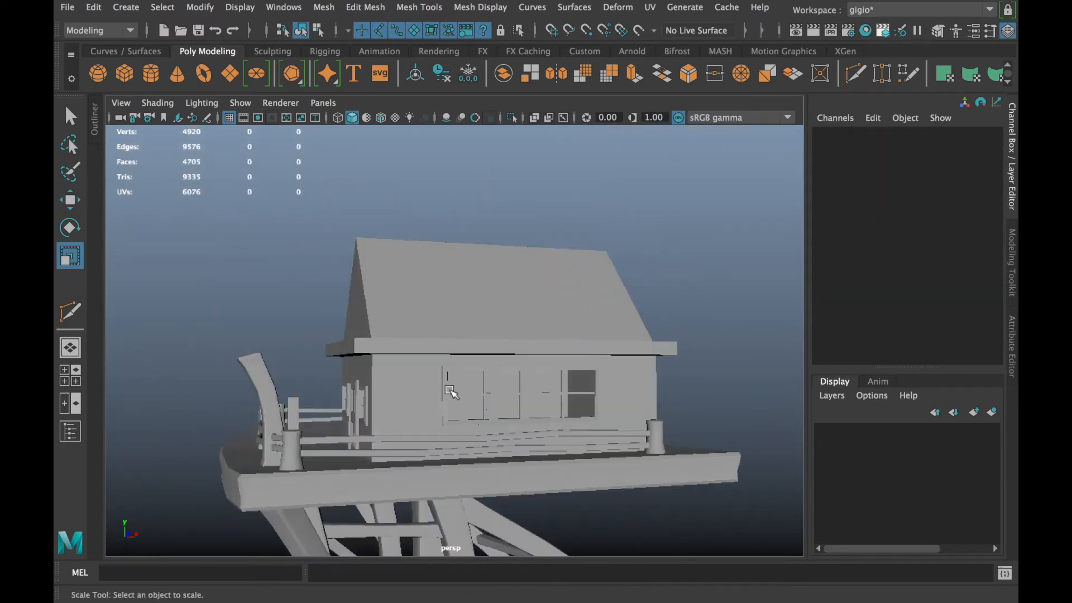
Bevel the outer edges of the roof surround with a fraction of 0.4 and 2 segments
{"action": "left_click_drag", "start_coordinate": [458, 386], "coordinate": [470, 434], "text": "alt"}
{"action": "middle_click_drag", "start_coordinate": [470, 434], "coordinate": [568, 455], "text": "alt"}
{"action": "left_click_drag", "start_coordinate": [423, 380], "coordinate": [419, 364], "text": "alt"}
{"action": "right_click_drag", "start_coordinate": [418, 364], "coordinate": [562, 460], "text": "alt"}
{"action": "left_click_drag", "start_coordinate": [562, 461], "coordinate": [377, 439], "text": "alt"}
{"action": "middle_click_drag", "start_coordinate": [377, 439], "coordinate": [392, 452], "text": "alt"}
{"action": "right_click_drag", "start_coordinate": [576, 364], "coordinate": [573, 134]}
{"action": "left_click", "coordinate": [540, 350]}
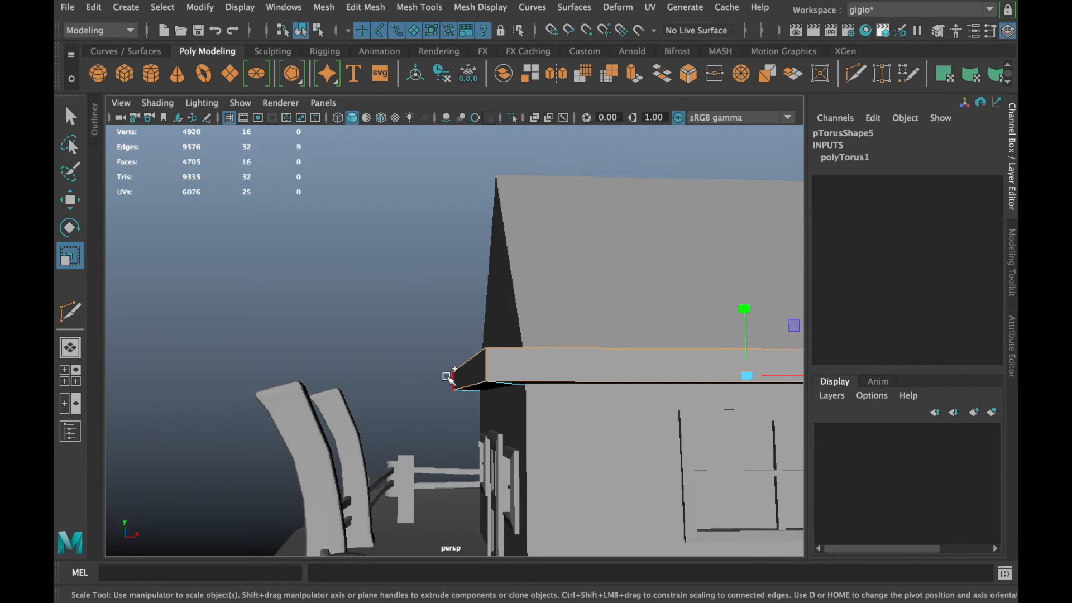
{"action": "left_click_drag", "start_coordinate": [633, 381], "coordinate": [525, 387], "text": "alt"}
{"action": "scroll", "coordinate": [526, 386], "scroll_direction": "down", "scroll_amount": 5}
{"action": "left_click_drag", "start_coordinate": [609, 351], "coordinate": [705, 423], "text": "alt"}
{"action": "left_click", "coordinate": [688, 74]}
{"action": "left_click_drag", "start_coordinate": [524, 330], "coordinate": [583, 335], "text": "alt"}
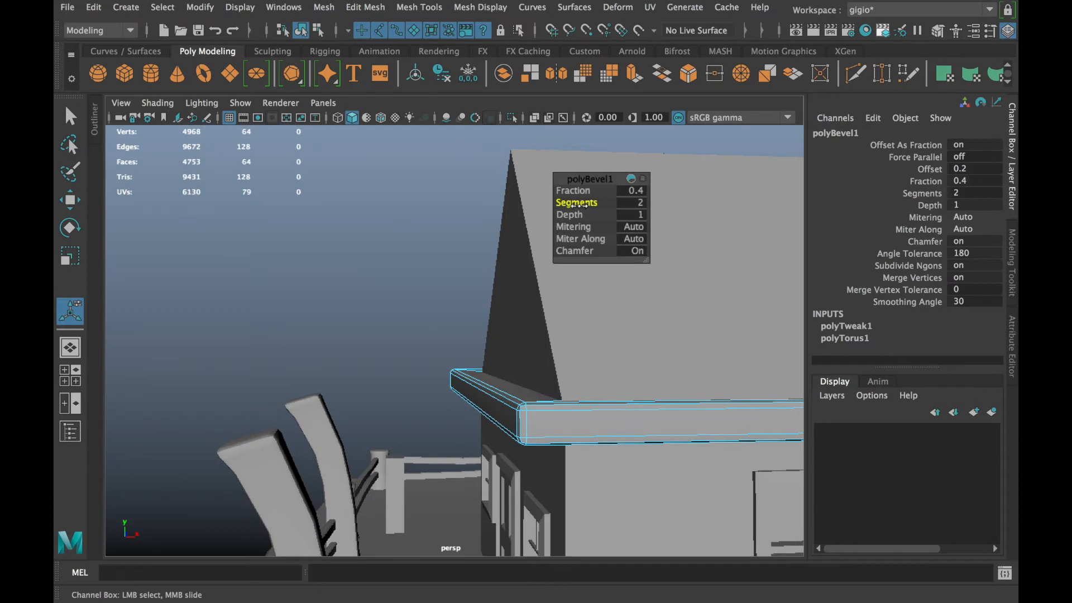
{"action": "left_click", "coordinate": [337, 244]}
{"action": "right_click_drag", "start_coordinate": [389, 281], "coordinate": [433, 272]}
{"action": "left_click", "coordinate": [433, 274]}
Create a polygon cube and move it onto the deck beside the house's front corner at X 2.552, Y 11.287, Z 11.417
{"action": "left_click_drag", "start_coordinate": [404, 315], "coordinate": [553, 394], "text": "alt"}
{"action": "left_click", "coordinate": [124, 73]}
{"action": "scroll", "coordinate": [390, 331], "scroll_direction": "down", "scroll_amount": 5}
{"action": "key", "text": "w"}
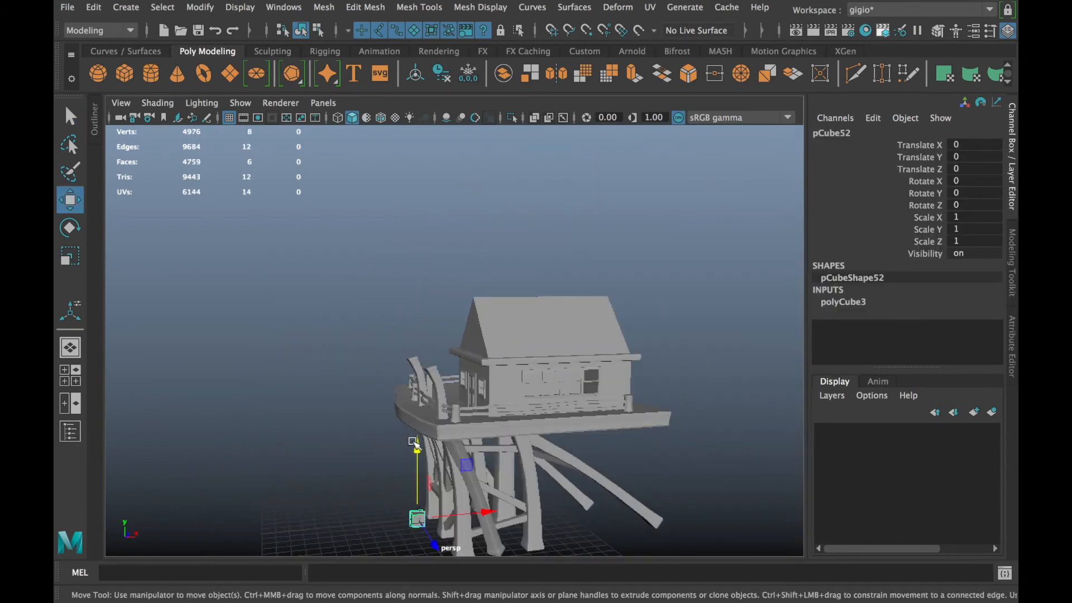
{"action": "right_click_drag", "start_coordinate": [404, 402], "coordinate": [491, 467], "text": "alt"}
{"action": "left_click_drag", "start_coordinate": [484, 373], "coordinate": [509, 486]}
{"action": "right_click_drag", "start_coordinate": [381, 457], "coordinate": [607, 467], "text": "alt"}
{"action": "middle_click_drag", "start_coordinate": [608, 467], "coordinate": [585, 242], "text": "alt"}
{"action": "right_click_drag", "start_coordinate": [469, 323], "coordinate": [435, 419], "text": "alt"}
{"action": "left_click_drag", "start_coordinate": [436, 419], "coordinate": [609, 308], "text": "alt"}
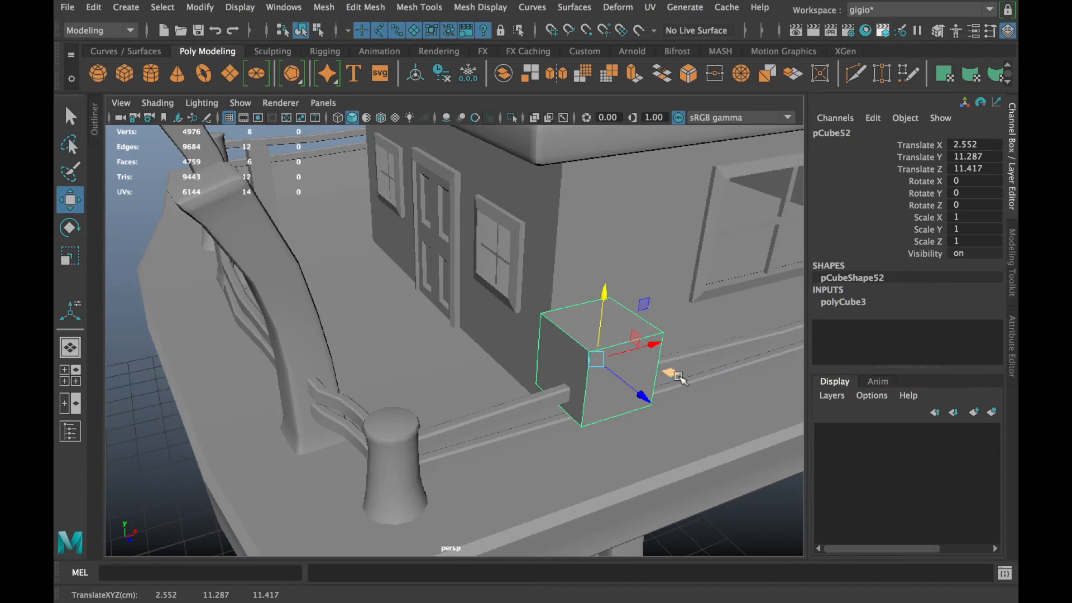
Fit the cube over the house's front corner at X 2.369, Y 11.141, Z 10.681
{"action": "left_click_drag", "start_coordinate": [668, 375], "coordinate": [701, 431]}
{"action": "key", "text": "r"}
{"action": "key", "text": "w"}
{"action": "scroll", "coordinate": [561, 447], "scroll_direction": "up", "scroll_amount": 2}
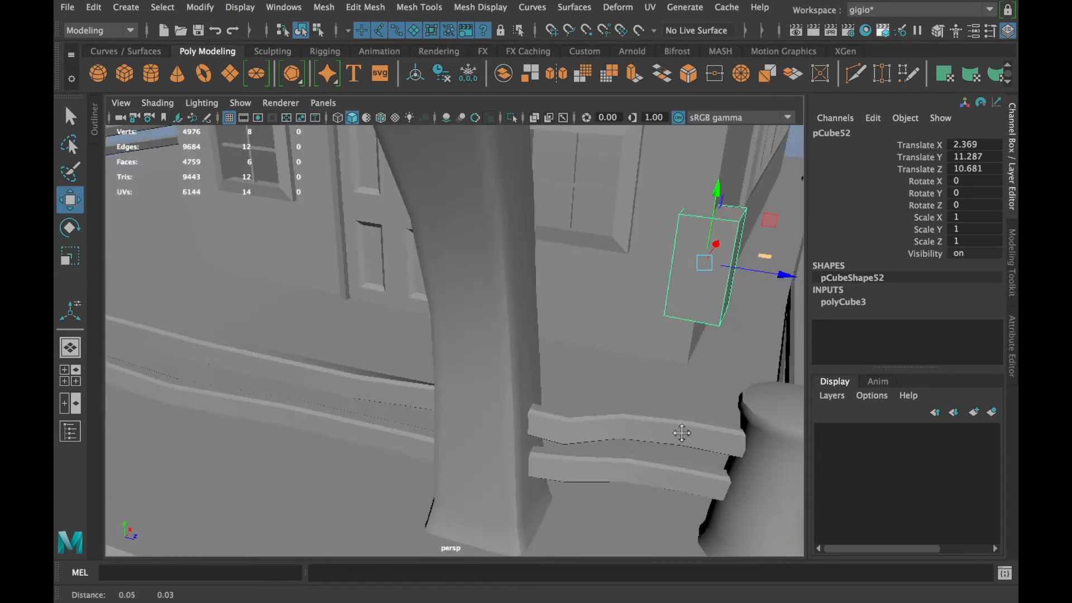
{"action": "middle_click_drag", "start_coordinate": [702, 431], "coordinate": [592, 440], "text": "alt"}
{"action": "left_click_drag", "start_coordinate": [608, 199], "coordinate": [611, 273]}
Isolate the corner cube and delete its bottom face
{"action": "left_click", "coordinate": [511, 118]}
{"action": "right_click_drag", "start_coordinate": [570, 258], "coordinate": [579, 216]}
{"action": "left_click", "coordinate": [564, 346]}
{"action": "left_click_drag", "start_coordinate": [564, 347], "coordinate": [434, 309], "text": "alt"}
{"action": "key", "text": "Delete"}
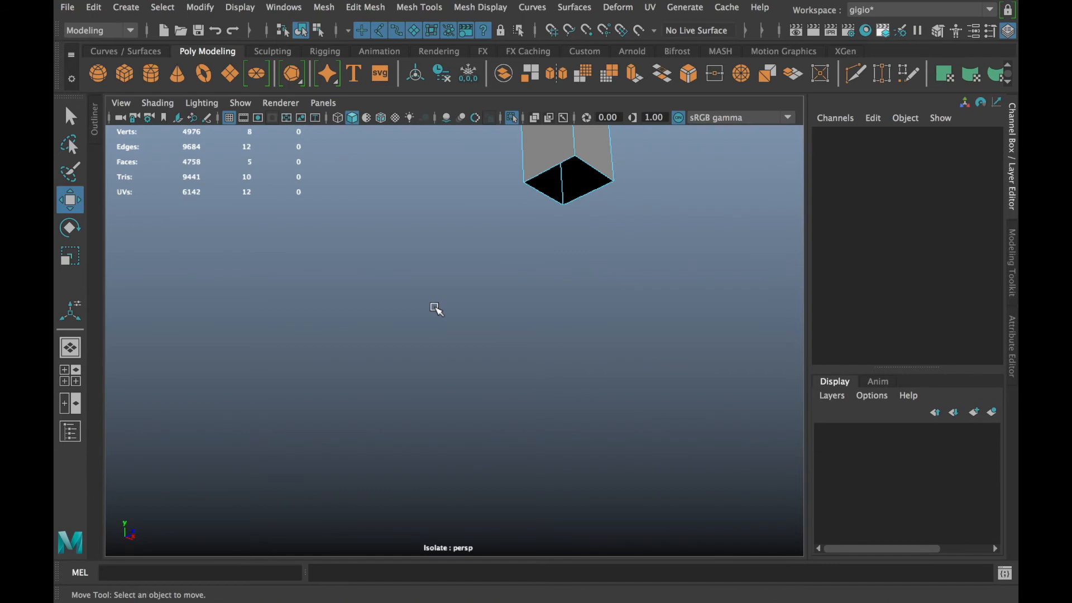
{"action": "left_click", "coordinate": [511, 119]}
Lower the corner cube to Y 10.661 and raise its top face to the roof surround to form a post
{"action": "left_click_drag", "start_coordinate": [497, 184], "coordinate": [457, 326], "text": "alt"}
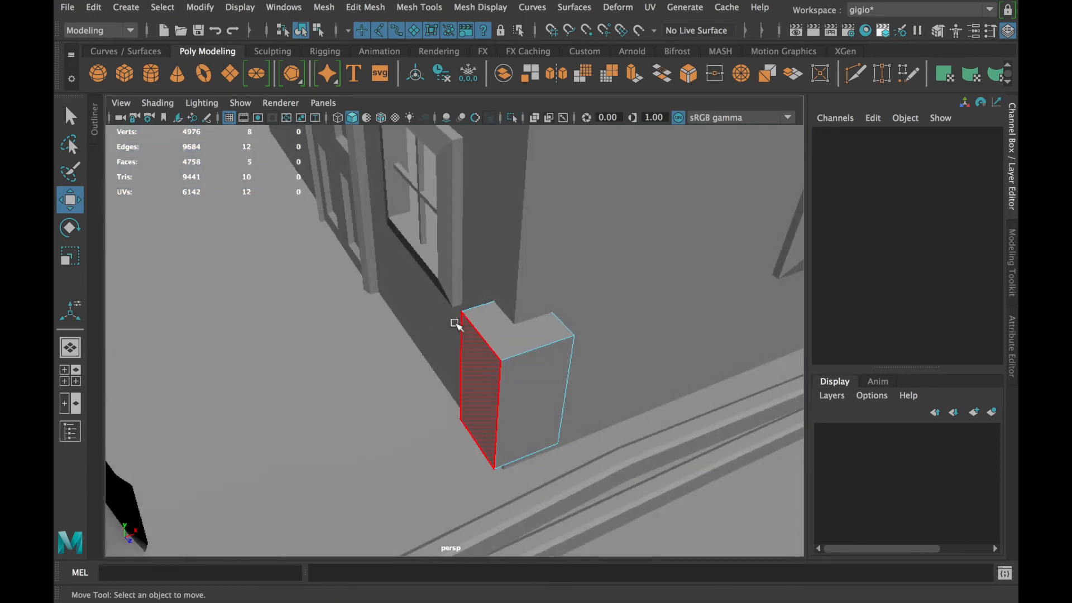
{"action": "right_click_drag", "start_coordinate": [512, 352], "coordinate": [574, 132]}
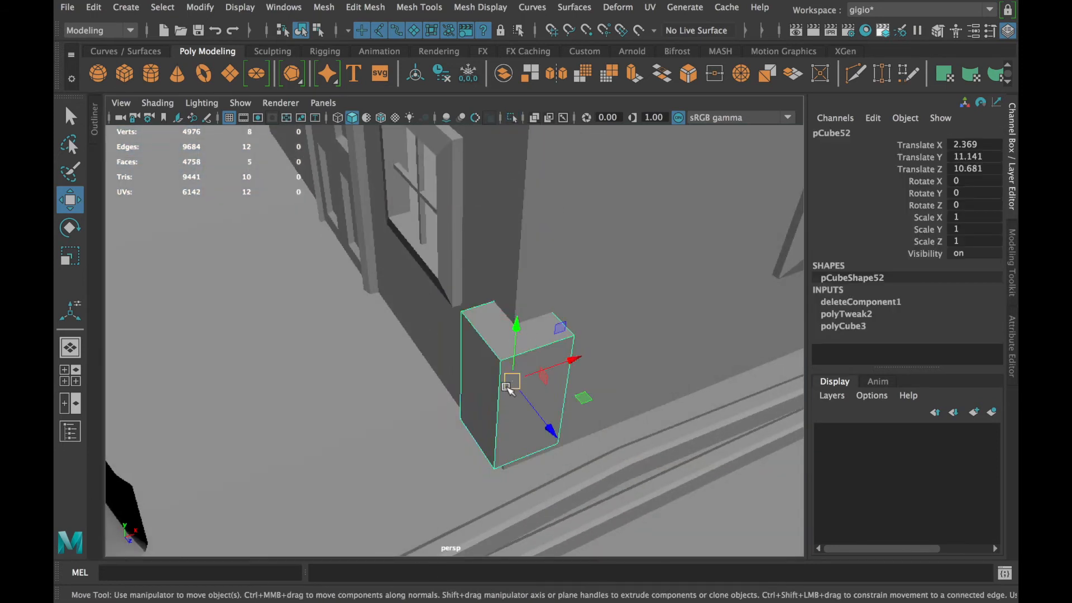
{"action": "left_click_drag", "start_coordinate": [517, 326], "coordinate": [511, 388]}
{"action": "left_click_drag", "start_coordinate": [416, 431], "coordinate": [457, 386], "text": "alt"}
{"action": "right_click_drag", "start_coordinate": [457, 387], "coordinate": [561, 380], "text": "alt"}
{"action": "middle_click_drag", "start_coordinate": [561, 380], "coordinate": [450, 439], "text": "alt"}
{"action": "right_click_drag", "start_coordinate": [513, 289], "coordinate": [513, 215]}
{"action": "left_click", "coordinate": [531, 294]}
{"action": "right_click_drag", "start_coordinate": [559, 287], "coordinate": [509, 277], "text": "alt"}
{"action": "left_click_drag", "start_coordinate": [474, 270], "coordinate": [480, 162]}
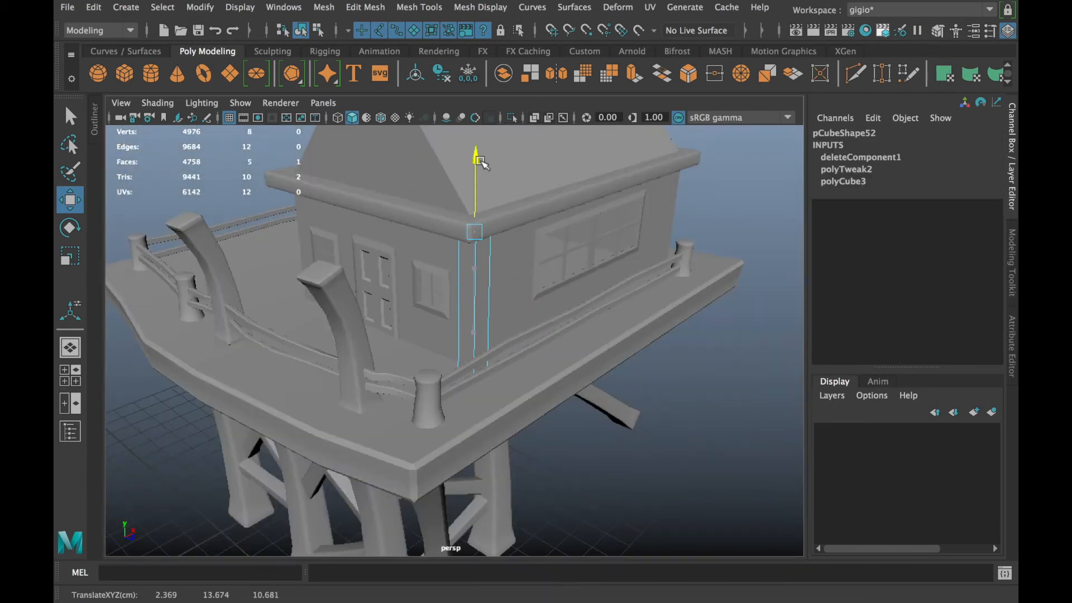
Shift the whole corner post along X to 2.153 so it fits the house corner
{"action": "left_click_drag", "start_coordinate": [439, 344], "coordinate": [405, 347], "text": "alt"}
{"action": "right_click_drag", "start_coordinate": [405, 347], "coordinate": [424, 349], "text": "alt"}
{"action": "left_click_drag", "start_coordinate": [425, 348], "coordinate": [400, 268], "text": "alt"}
{"action": "middle_click_drag", "start_coordinate": [480, 313], "coordinate": [442, 469], "text": "alt"}
{"action": "right_click_drag", "start_coordinate": [403, 330], "coordinate": [419, 327], "text": "alt"}
{"action": "right_click_drag", "start_coordinate": [412, 172], "coordinate": [475, 149]}
{"action": "left_click_drag", "start_coordinate": [469, 507], "coordinate": [420, 567], "text": "alt"}
{"action": "left_click_drag", "start_coordinate": [425, 515], "coordinate": [476, 321]}
Bevel the corner post's three exposed vertical edges with 2 segments and adjust the bevel fraction
{"action": "right_click_drag", "start_coordinate": [472, 172], "coordinate": [480, 139]}
{"action": "left_click", "coordinate": [470, 282]}
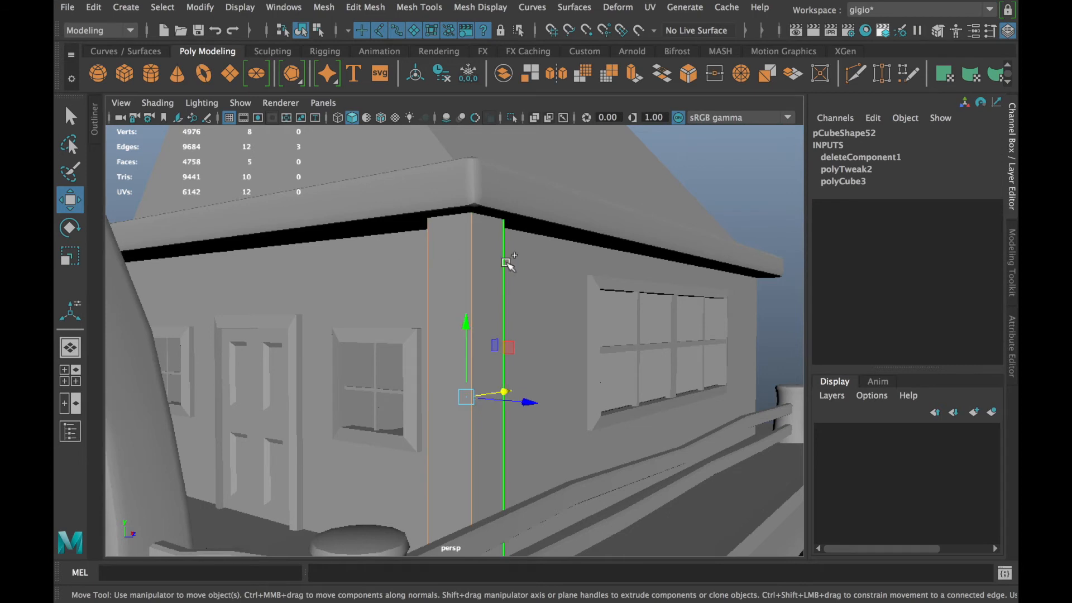
{"action": "left_click", "coordinate": [508, 263], "text": "shift"}
{"action": "left_click_drag", "start_coordinate": [509, 262], "coordinate": [407, 327], "text": "alt"}
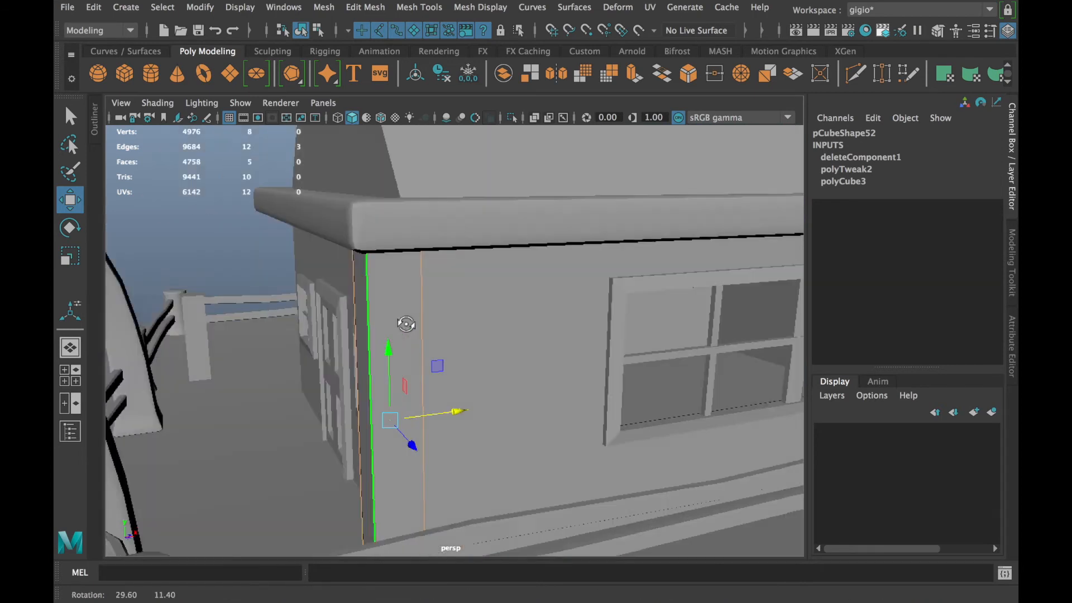
{"action": "left_click", "coordinate": [687, 77]}
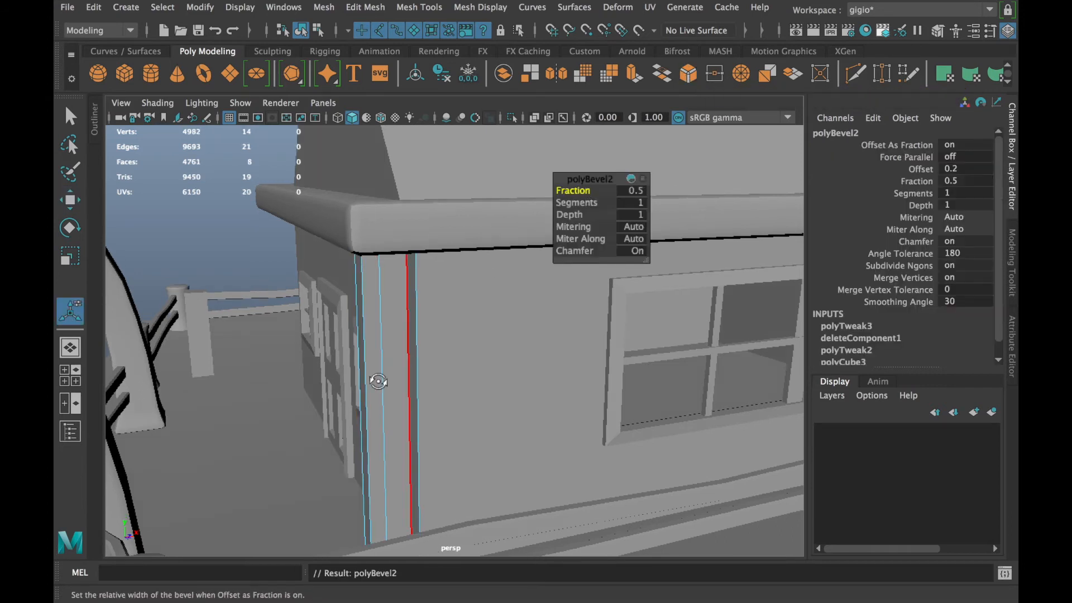
{"action": "left_click_drag", "start_coordinate": [363, 379], "coordinate": [521, 378], "text": "alt"}
{"action": "left_click_drag", "start_coordinate": [562, 193], "coordinate": [575, 204]}
{"action": "left_click_drag", "start_coordinate": [382, 315], "coordinate": [442, 240], "text": "alt"}
{"action": "left_click_drag", "start_coordinate": [575, 190], "coordinate": [573, 190]}
{"action": "left_click", "coordinate": [680, 151]}
{"action": "left_click_drag", "start_coordinate": [679, 151], "coordinate": [668, 209], "text": "alt"}
{"action": "right_click_drag", "start_coordinate": [723, 171], "coordinate": [757, 142]}
{"action": "left_click", "coordinate": [663, 275]}
{"action": "scroll", "coordinate": [663, 275], "scroll_direction": "down", "scroll_amount": 5}
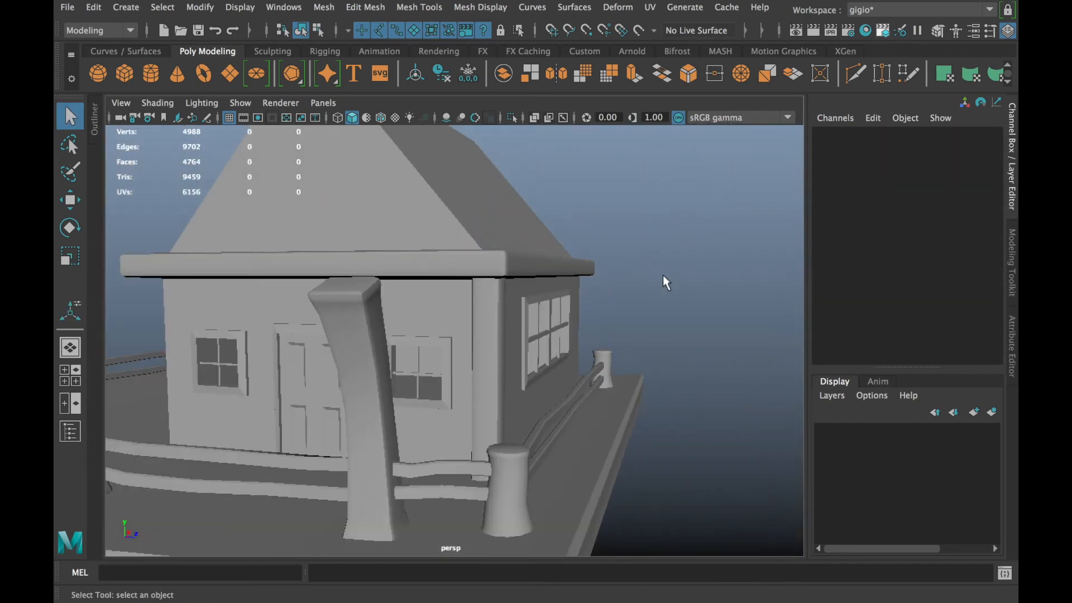
Isolate the bevelled corner post and delete its top face
{"action": "left_click_drag", "start_coordinate": [662, 274], "coordinate": [421, 363], "text": "alt"}
{"action": "left_click", "coordinate": [423, 367]}
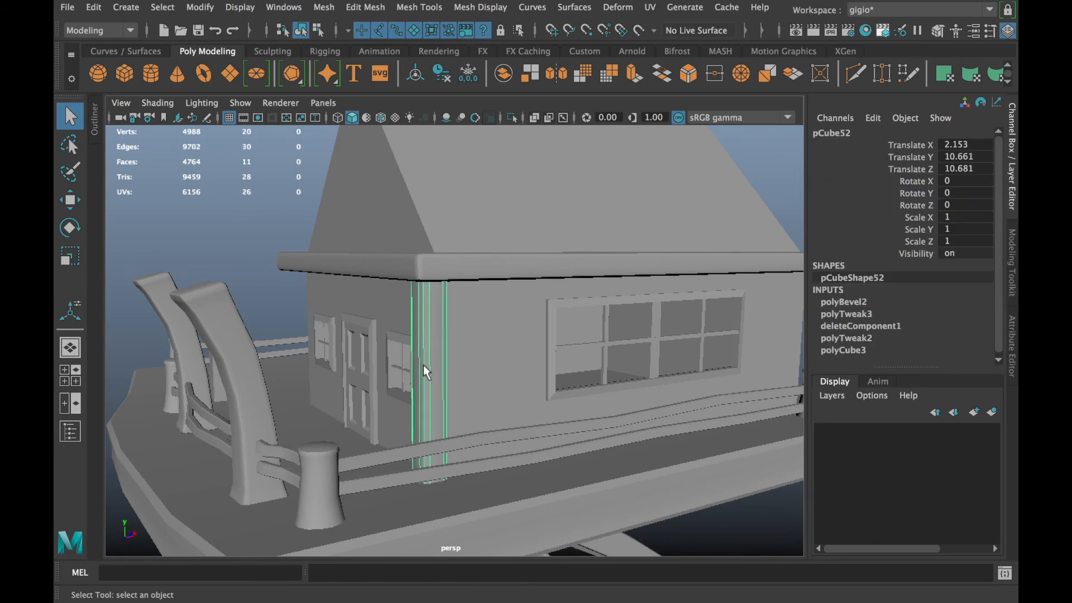
{"action": "left_click", "coordinate": [511, 118]}
{"action": "left_click_drag", "start_coordinate": [381, 336], "coordinate": [548, 411], "text": "alt"}
{"action": "scroll", "coordinate": [547, 411], "scroll_direction": "up", "scroll_amount": 5}
{"action": "right_click_drag", "start_coordinate": [393, 336], "coordinate": [391, 213]}
{"action": "left_click", "coordinate": [391, 308]}
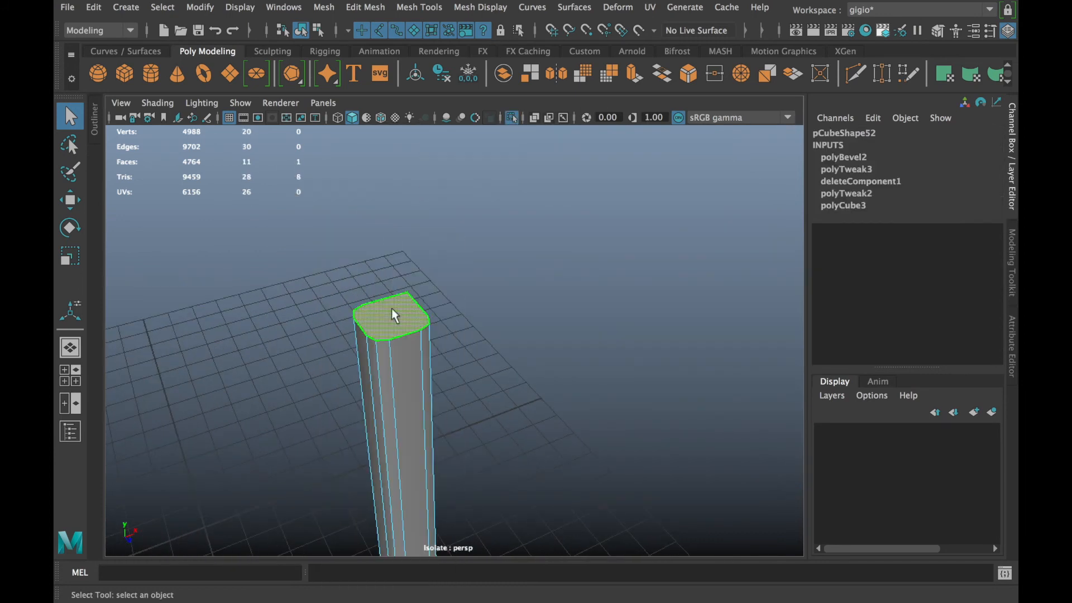
{"action": "key", "text": "Delete"}
{"action": "left_click", "coordinate": [512, 119]}
Delete the corner post's construction history and freeze its transformations
{"action": "left_click_drag", "start_coordinate": [403, 329], "coordinate": [475, 246], "text": "alt"}
{"action": "right_click_drag", "start_coordinate": [754, 145], "coordinate": [769, 154]}
{"action": "left_click", "coordinate": [467, 279]}
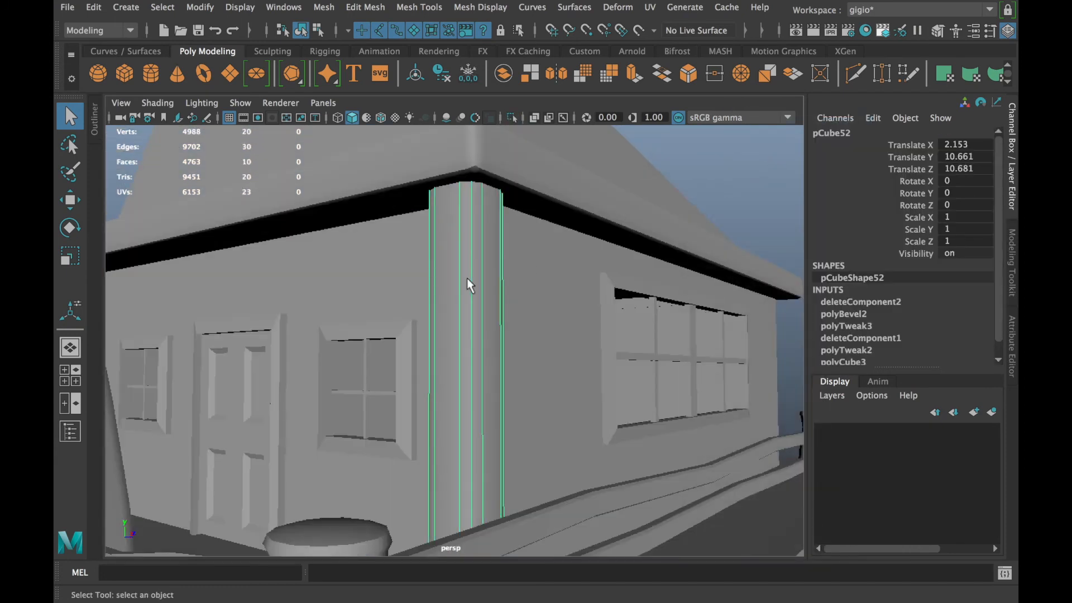
{"action": "left_click", "coordinate": [452, 73]}
{"action": "left_click", "coordinate": [466, 72]}
{"action": "key", "text": "w"}
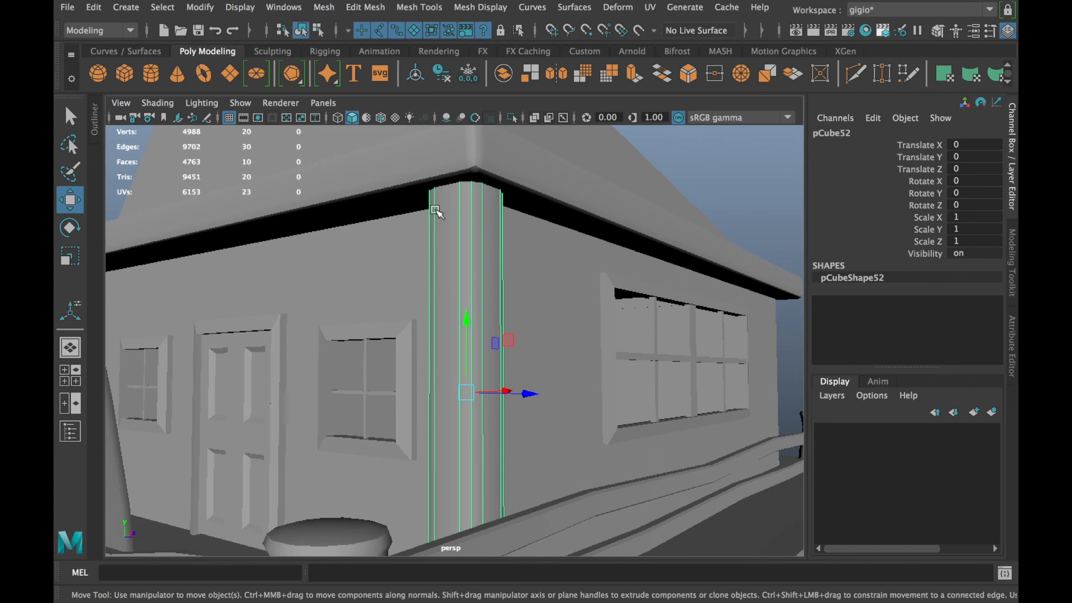
Duplicate the post to the opposite front corner at Z -7.041 and rotate the copy -90 degrees around Y
{"action": "left_click_drag", "start_coordinate": [454, 381], "coordinate": [589, 437], "text": "alt"}
{"action": "scroll", "coordinate": [589, 436], "scroll_direction": "down", "scroll_amount": 5}
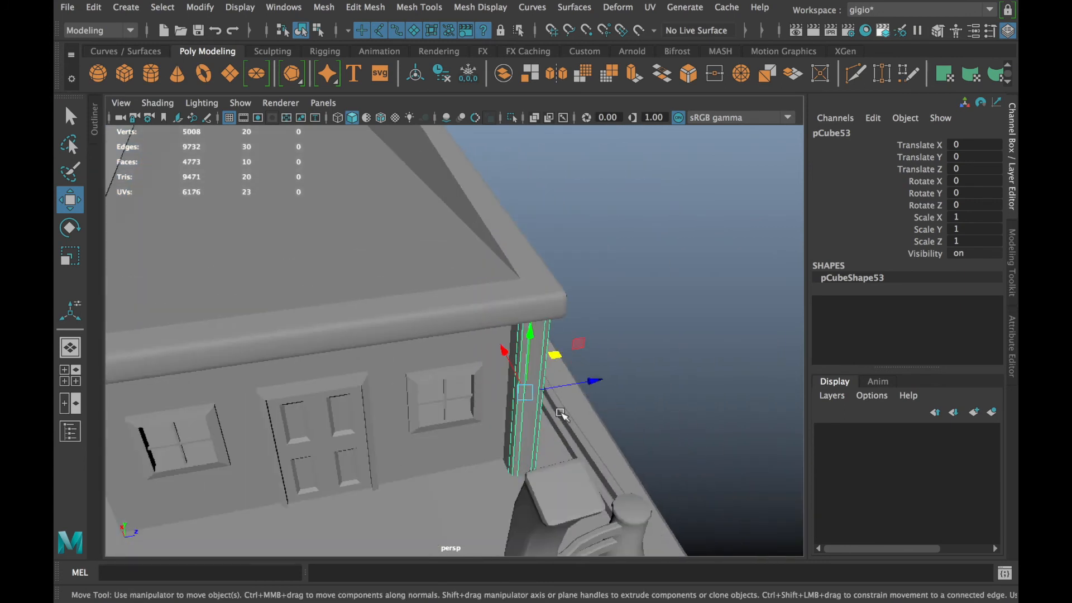
{"action": "middle_click_drag", "start_coordinate": [560, 415], "coordinate": [744, 416], "text": "alt"}
{"action": "left_click_drag", "start_coordinate": [744, 416], "coordinate": [715, 427], "text": "alt"}
{"action": "left_click_drag", "start_coordinate": [801, 437], "coordinate": [341, 397]}
{"action": "left_click_drag", "start_coordinate": [335, 397], "coordinate": [468, 359], "text": "alt"}
{"action": "key", "text": "e"}
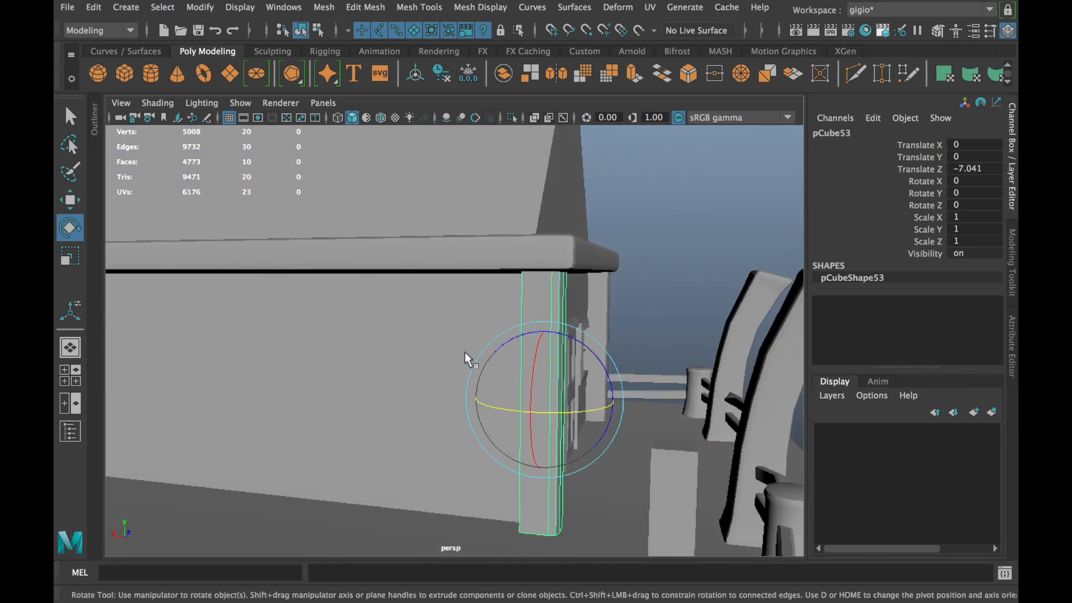
{"action": "left_click_drag", "start_coordinate": [566, 414], "coordinate": [324, 273]}
Duplicate both front corner posts and move the copies to the rear of the house at X 10.266
{"action": "left_click", "coordinate": [407, 292]}
{"action": "left_click_drag", "start_coordinate": [407, 292], "coordinate": [586, 443], "text": "alt"}
{"action": "left_click", "coordinate": [357, 322], "text": "shift"}
{"action": "key", "text": "w"}
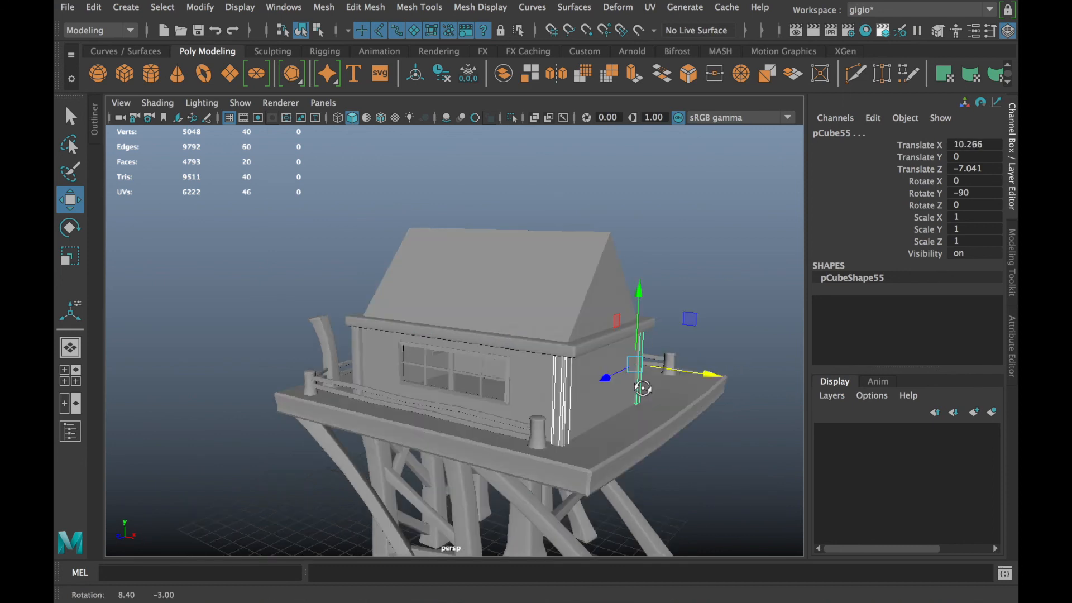
Nudge both rear posts along X to line up with the house's rear corners, and deselect them
{"action": "left_click_drag", "start_coordinate": [694, 405], "coordinate": [536, 357], "text": "alt"}
{"action": "right_click_drag", "start_coordinate": [536, 358], "coordinate": [845, 445], "text": "alt"}
{"action": "right_click_drag", "start_coordinate": [642, 402], "coordinate": [335, 346], "text": "alt"}
{"action": "left_click_drag", "start_coordinate": [335, 346], "coordinate": [546, 411], "text": "alt"}
{"action": "middle_click_drag", "start_coordinate": [546, 412], "coordinate": [346, 396], "text": "alt"}
{"action": "right_click_drag", "start_coordinate": [346, 396], "coordinate": [619, 425], "text": "alt"}
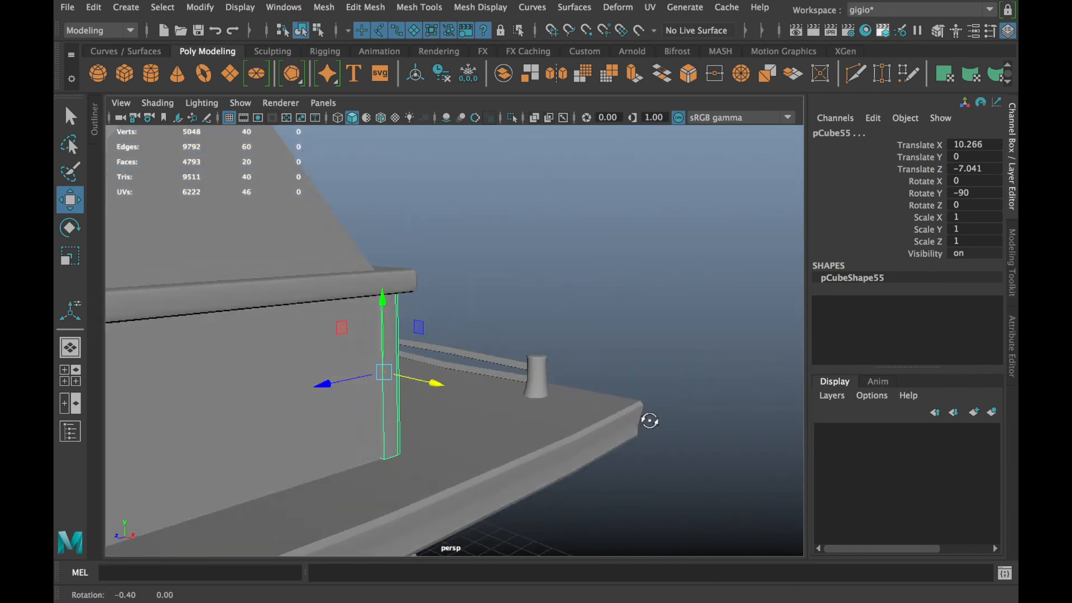
{"action": "left_click_drag", "start_coordinate": [618, 424], "coordinate": [474, 292], "text": "alt"}
{"action": "left_click_drag", "start_coordinate": [571, 317], "coordinate": [583, 313]}
{"action": "left_click_drag", "start_coordinate": [695, 239], "coordinate": [331, 397], "text": "alt"}
{"action": "left_click", "coordinate": [633, 235]}
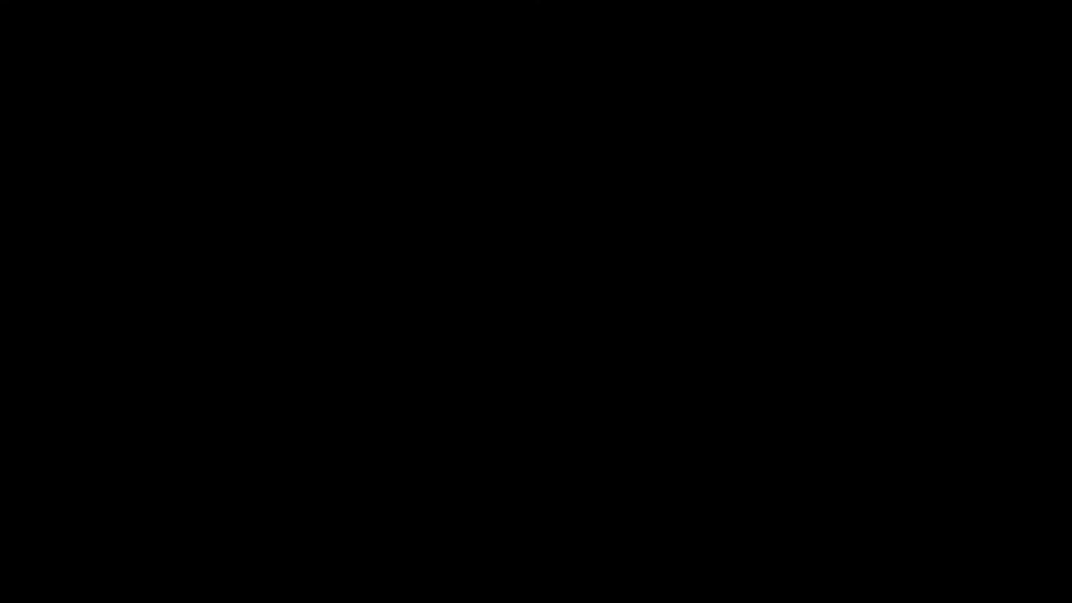